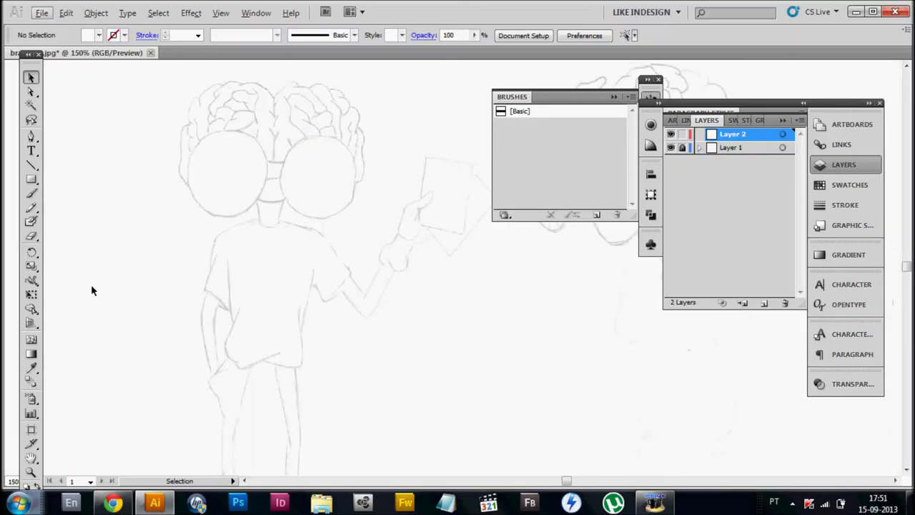
Trace the right lens with a black circle, then add a concentric copy to form a double ring.
left_click_drag(30, 179, 68, 180)
left_click_drag(279, 145, 360, 226)
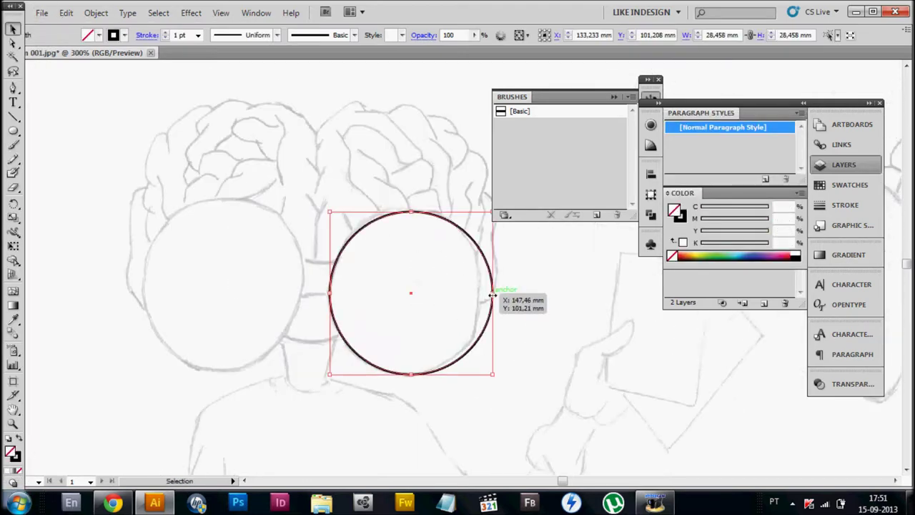
left_click_drag(492, 295, 485, 293)
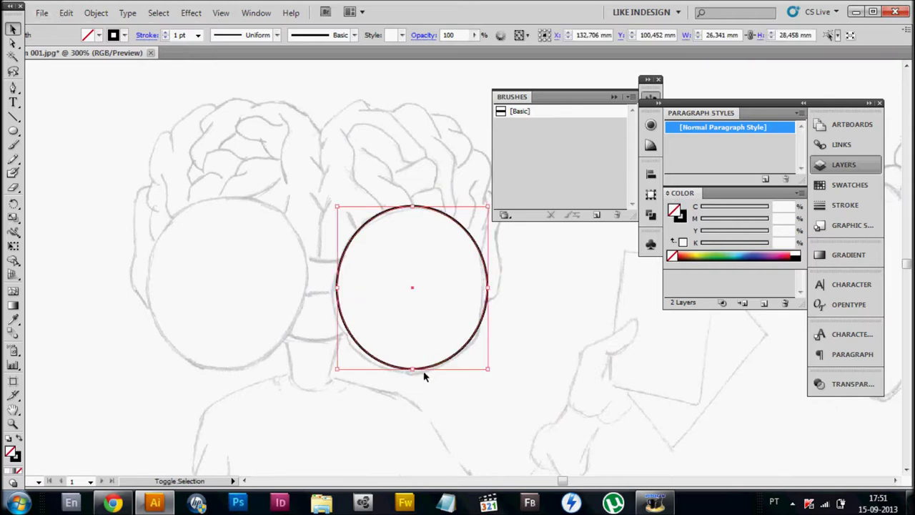
left_click_drag(387, 300, 429, 336)
left_click(556, 361)
scroll(580, 346, "up", 1)
scroll(534, 328, "down", 1)
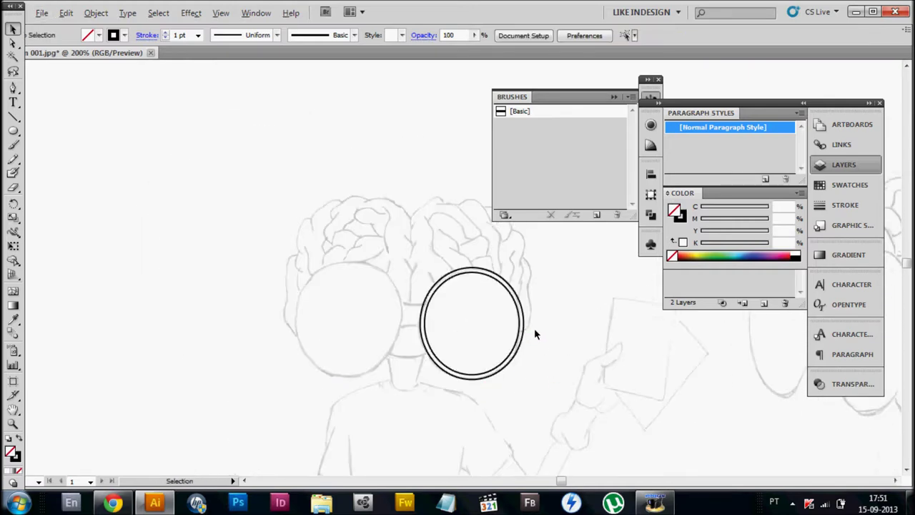
scroll(549, 370, "up", 1)
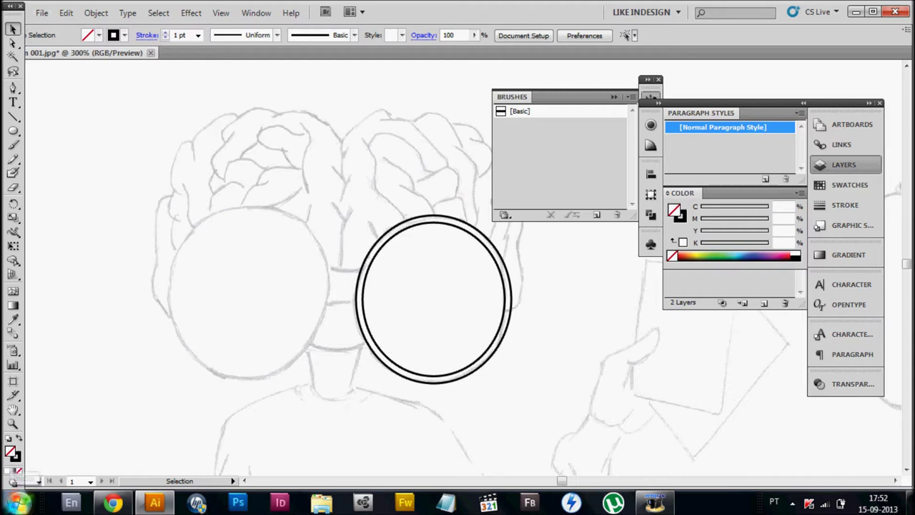
left_click(14, 143)
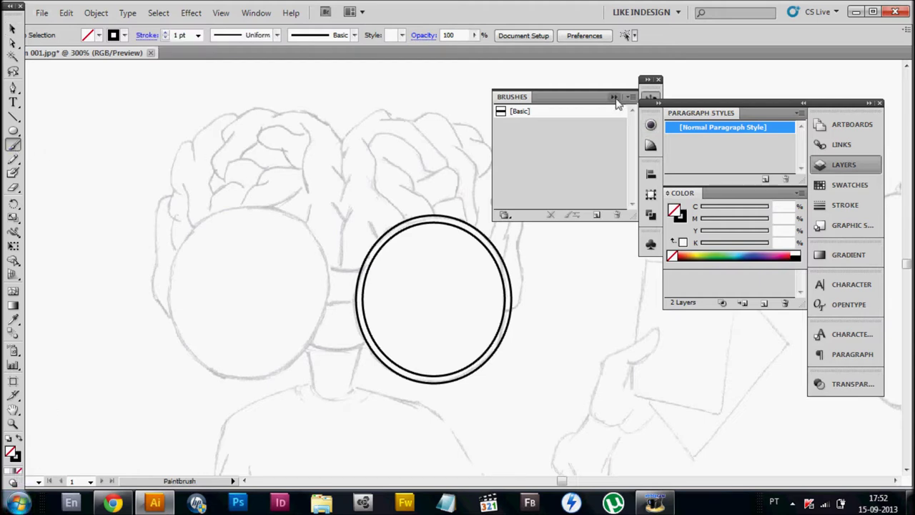
Add the 1 pt and 3 pt Round brushes from the Artistic_Calligraphic library, with 3 pt Round active.
left_click(630, 96)
left_click(407, 356)
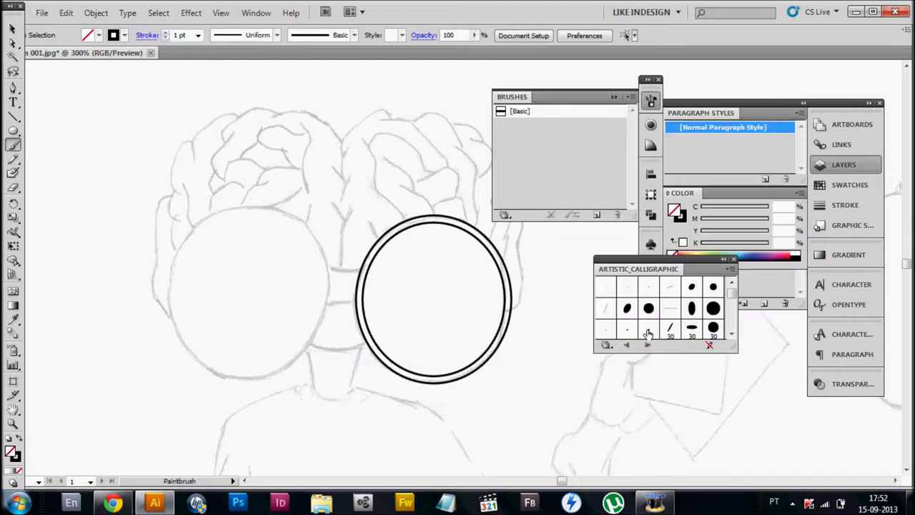
left_click(648, 294)
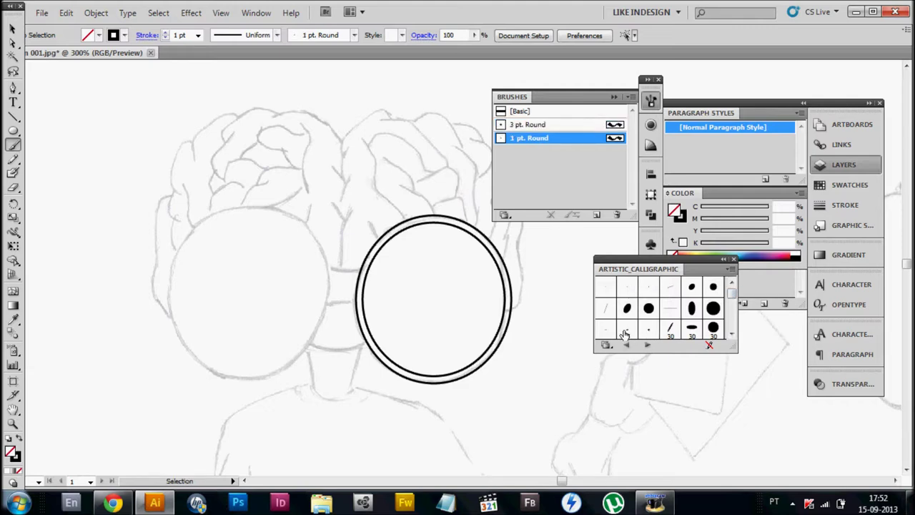
left_click(617, 124)
Set the 3 pt Round brush's angle, roundness and diameter to Pressure.
left_click(426, 263)
left_click(422, 282)
left_click(426, 291)
left_click(422, 309)
left_click(425, 318)
left_click(421, 336)
left_click(584, 179)
key("z")
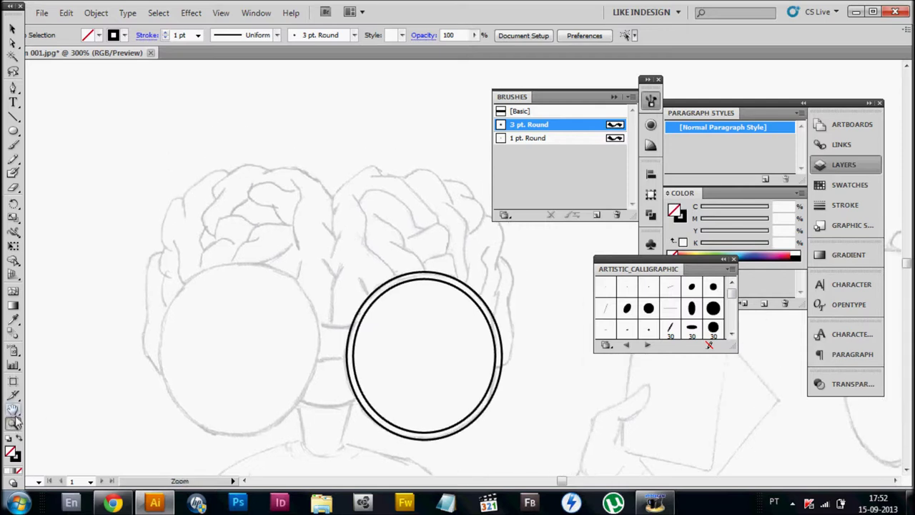
left_click(422, 257)
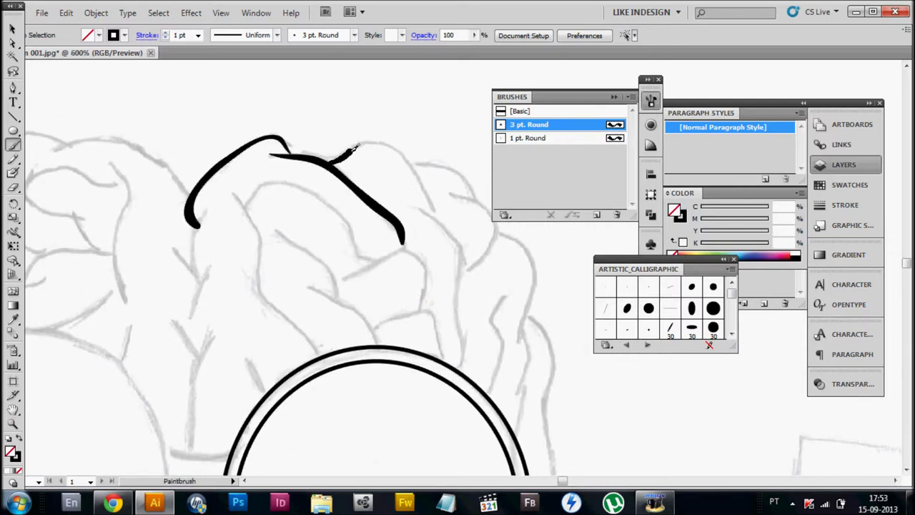
Trace the right side of the brain-hair outline with 3 pt Round brush strokes.
mouse_move(447, 206)
left_mouse_down()
mouse_move(343, 170)
mouse_move(365, 236)
left_mouse_up()
left_click_drag(411, 232, 364, 186)
left_click_drag(393, 259, 369, 240)
key("ctrl+z")
left_click_drag(326, 140, 338, 136)
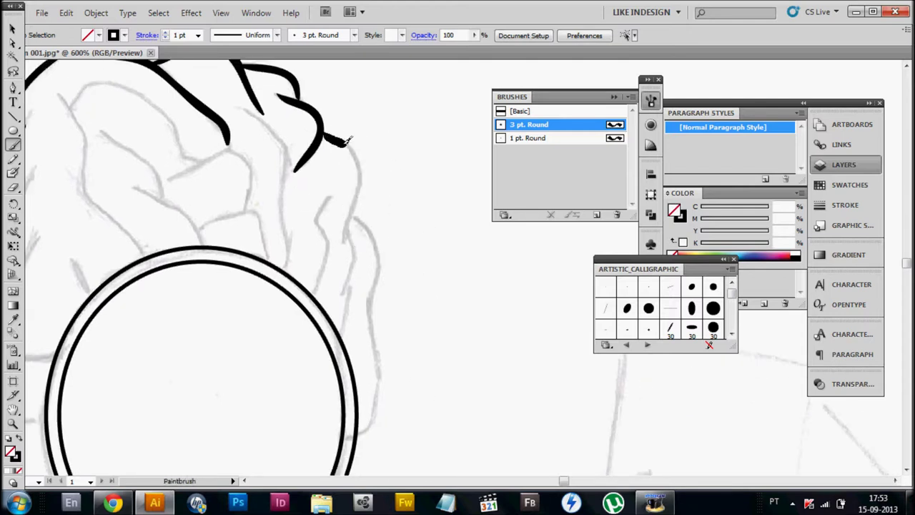
left_click_drag(364, 253, 364, 232)
mouse_move(343, 211)
left_mouse_down()
mouse_move(350, 247)
mouse_move(368, 221)
mouse_move(358, 207)
left_mouse_up()
left_click_drag(334, 275, 344, 244)
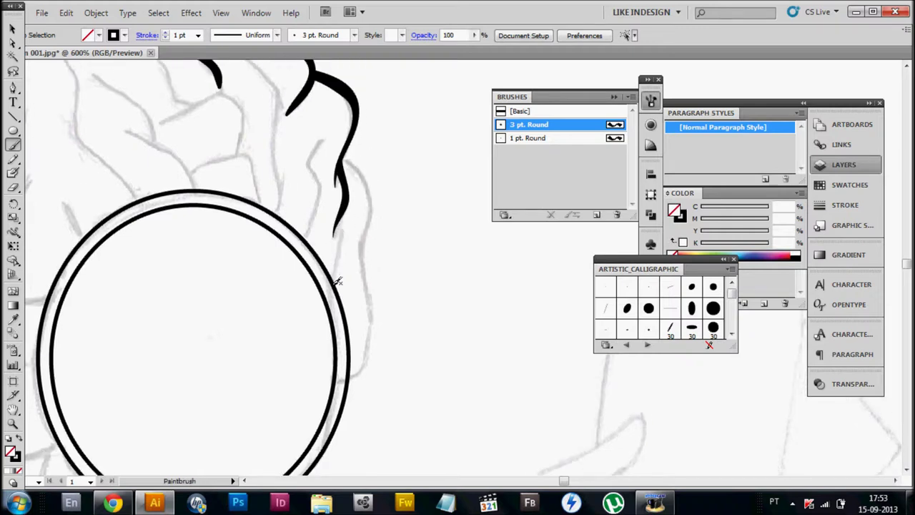
left_click_drag(316, 186, 402, 241)
left_click_drag(330, 245, 354, 263)
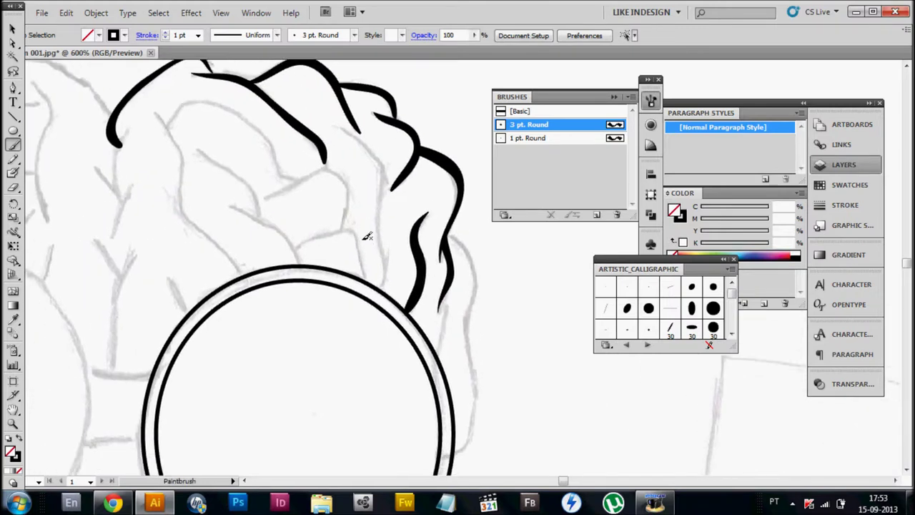
Thicken the two lens rings to a 2 pt stroke.
left_click(301, 231, "ctrl")
left_click(165, 32)
key("ctrl+shift+a")
Ink the inner folds along the top of the brain hair, extending one down to the lens.
mouse_move(425, 287)
left_mouse_down()
mouse_move(414, 272)
mouse_move(429, 324)
left_mouse_up()
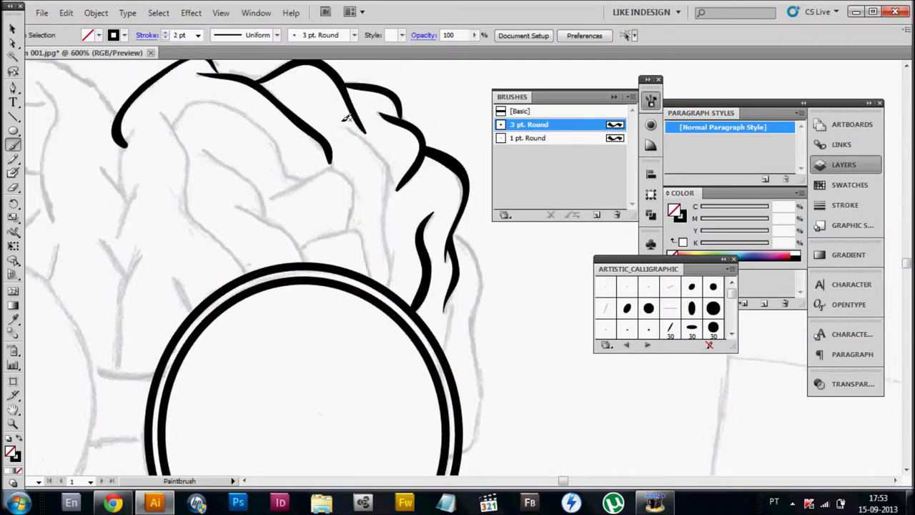
mouse_move(392, 170)
left_mouse_down()
mouse_move(365, 130)
mouse_move(459, 252)
left_mouse_up()
left_click_drag(440, 316, 394, 212)
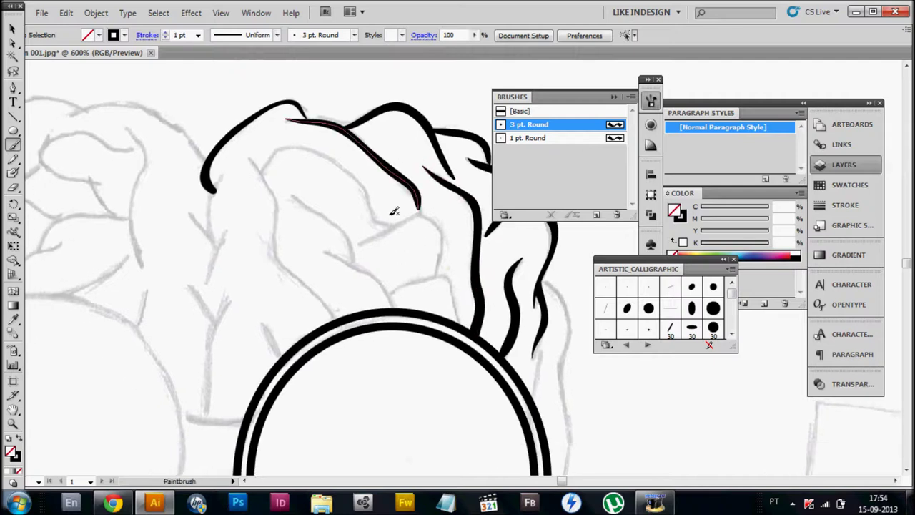
scroll(437, 284, "down", 2)
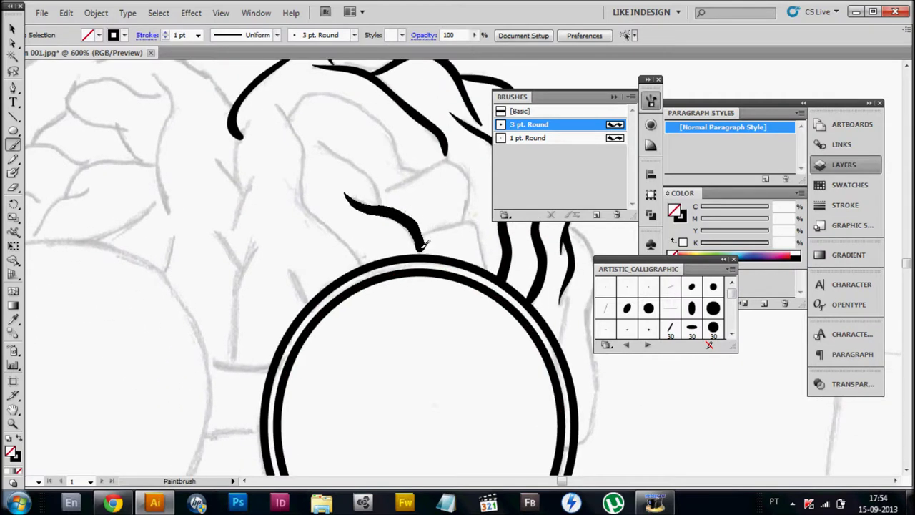
left_click_drag(464, 222, 482, 267)
left_click_drag(405, 220, 405, 252)
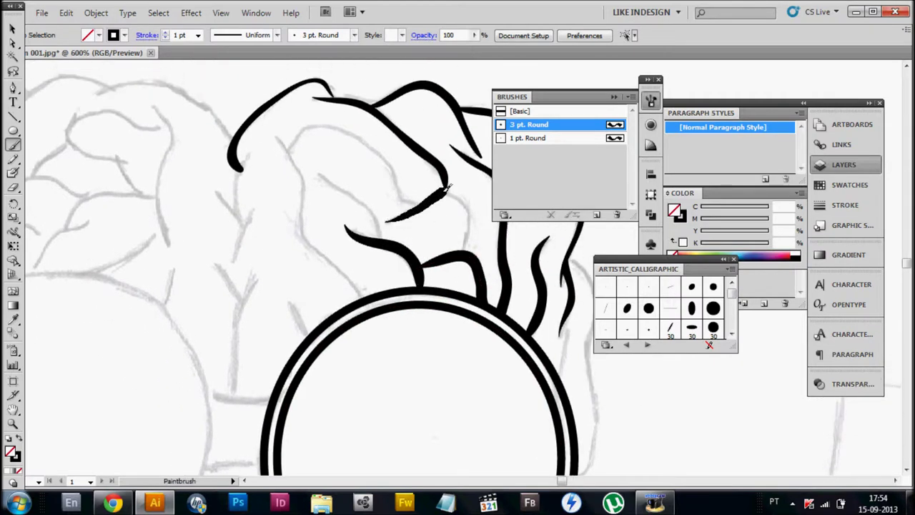
left_click_drag(447, 187, 361, 210)
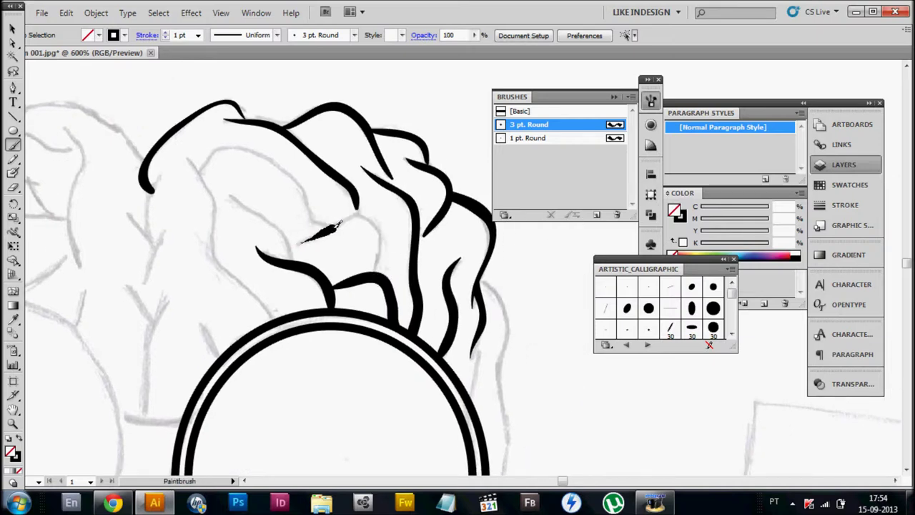
left_click_drag(323, 220, 402, 238)
Redraw the short diagonal folds near the hair centre, undoing misdrawn strokes.
key("ctrl+z")
left_click_drag(295, 269, 265, 210)
left_click_drag(259, 152, 307, 214)
key("ctrl+z")
left_click_drag(250, 172, 329, 155)
left_click_drag(300, 127, 329, 153)
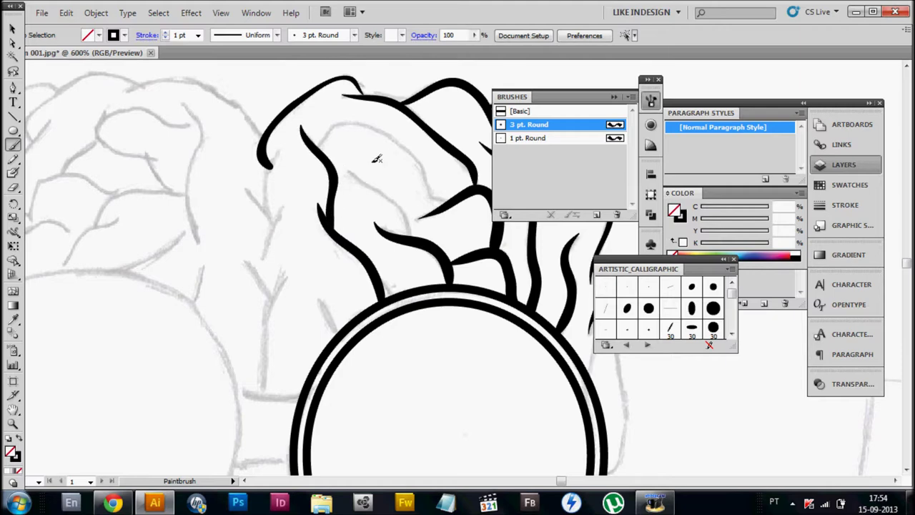
left_click_drag(428, 183, 429, 184)
Add further fold strokes on the left of the hair and a smooth tapered hair line.
mouse_move(382, 143)
left_mouse_down()
mouse_move(321, 150)
mouse_move(238, 189)
left_mouse_up()
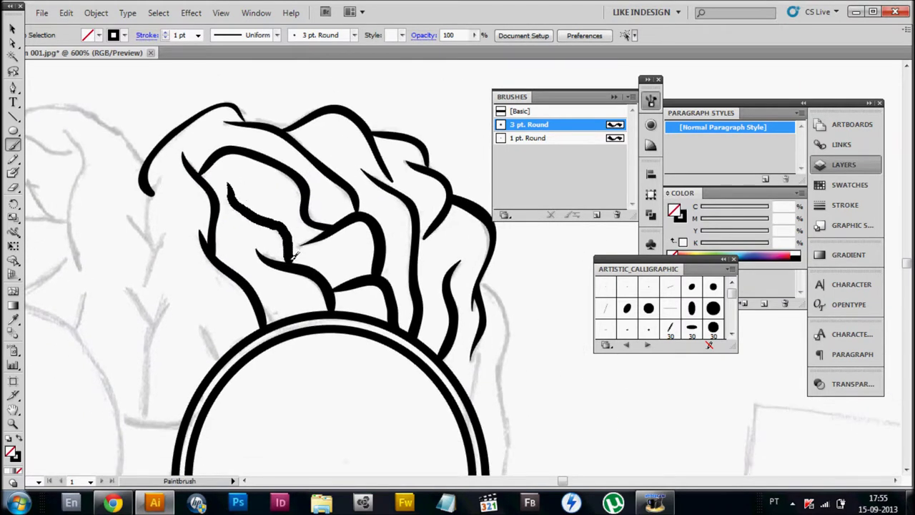
left_click_drag(290, 250, 293, 253)
left_click_drag(202, 336, 271, 271)
left_click_drag(266, 227, 309, 196)
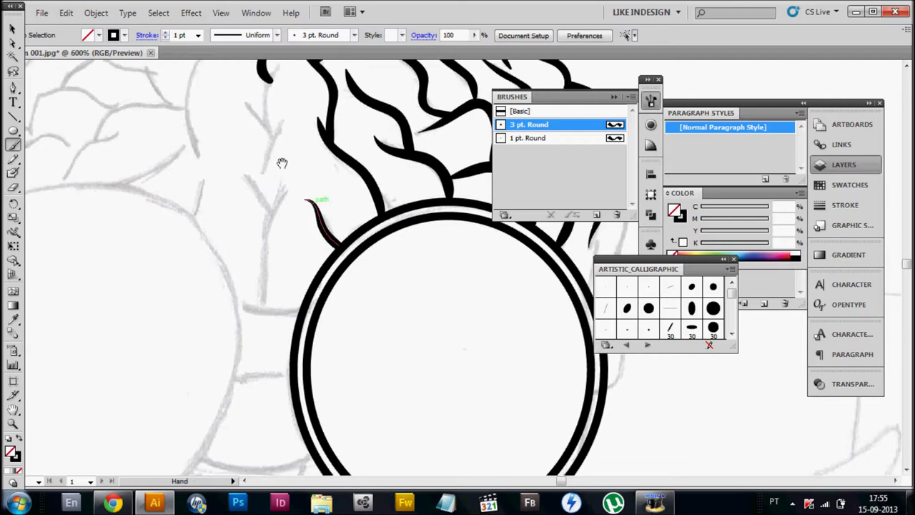
left_click_drag(292, 166, 363, 177)
left_click_drag(333, 289, 330, 314)
key("ctrl+z")
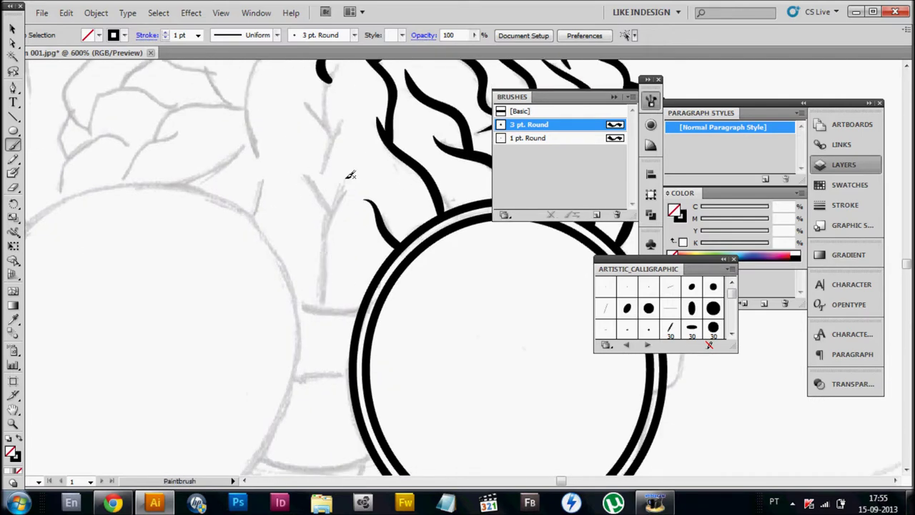
mouse_move(355, 143)
left_mouse_down()
mouse_move(379, 189)
mouse_move(363, 199)
left_mouse_up()
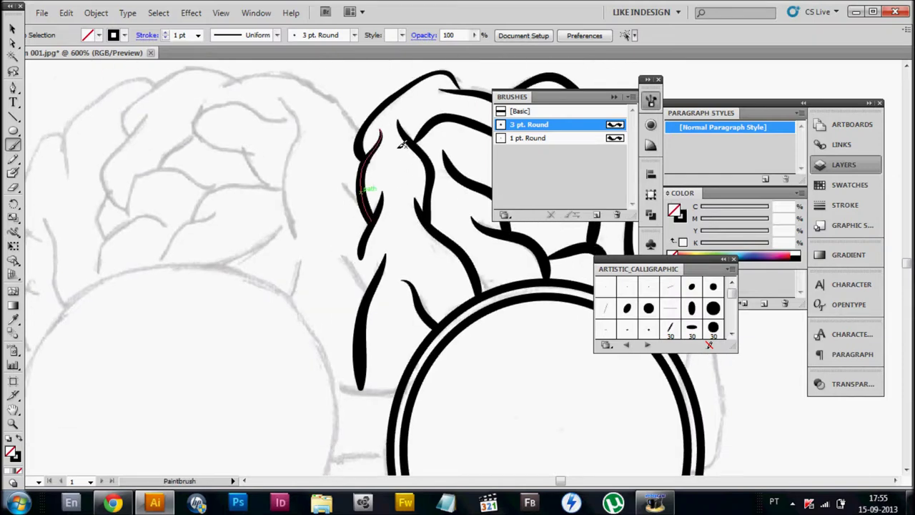
Ink the outer left edge of the hair beside the lens, then select all the hair and lens artwork.
scroll(406, 159, "right", 5)
left_click_drag(377, 123, 379, 196)
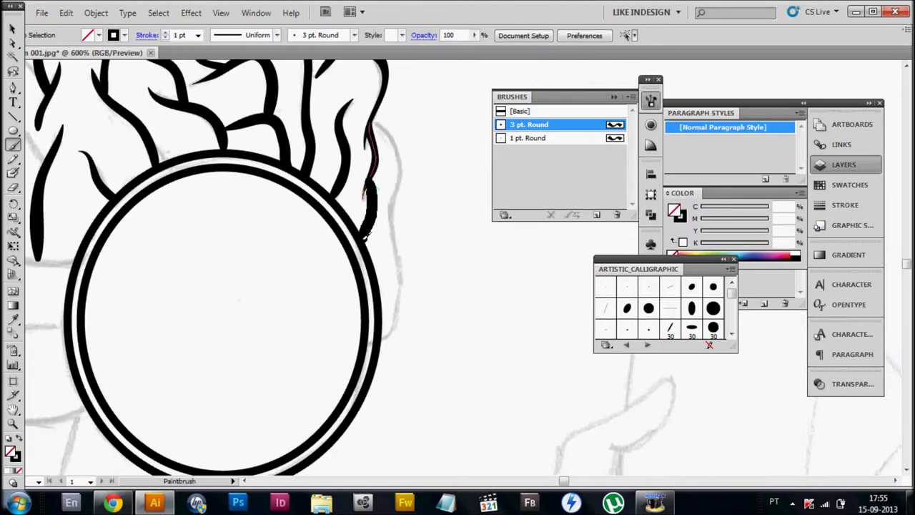
left_click_drag(380, 178, 396, 200)
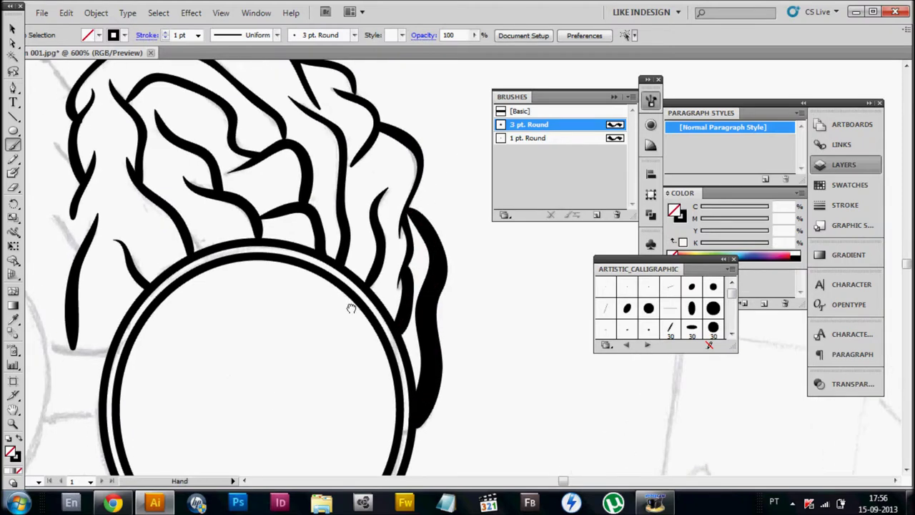
scroll(386, 271, "left", 4)
scroll(365, 222, "left", 4)
scroll(387, 200, "left", 2)
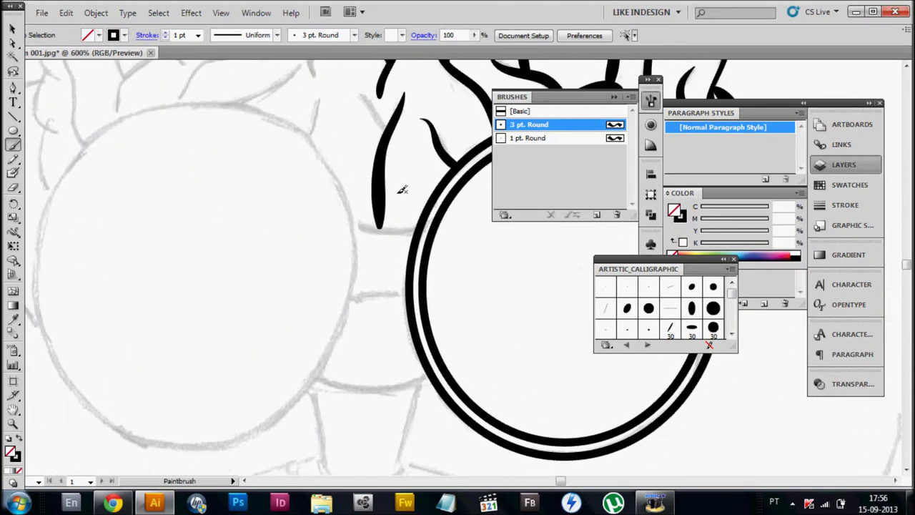
scroll(294, 227, "down", 3)
mouse_move(438, 319)
left_mouse_down()
mouse_move(401, 271)
mouse_move(208, 250)
mouse_move(242, 252)
mouse_move(251, 187)
left_mouse_up()
right_click(241, 176)
Reflect a copy of the hair and lens and place it beside the original as the left half.
left_click(407, 390)
left_click(517, 206)
right_click(154, 143)
key("Escape")
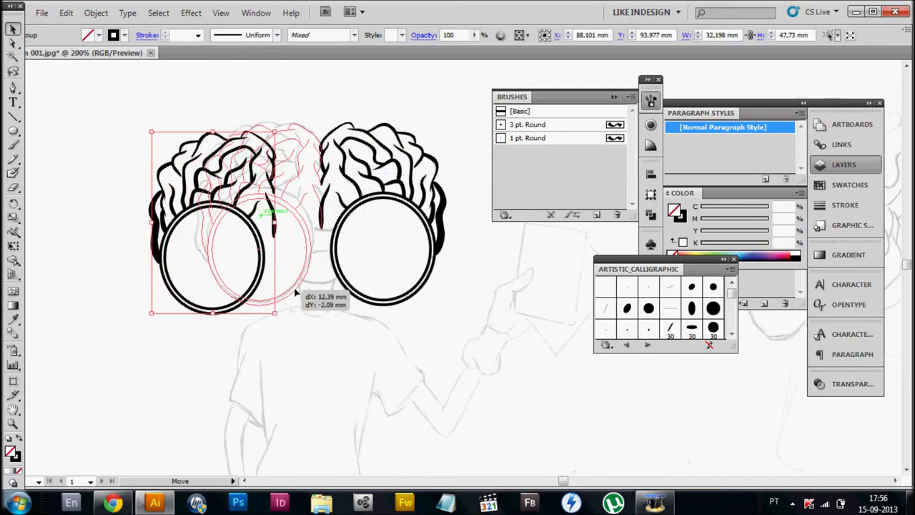
left_click_drag(215, 260, 270, 262)
left_click(394, 371)
Zoom out to review both halves and select the whole hair and glasses drawing.
key("ctrl+minus")
key("ctrl+plus")
key("ctrl+plus")
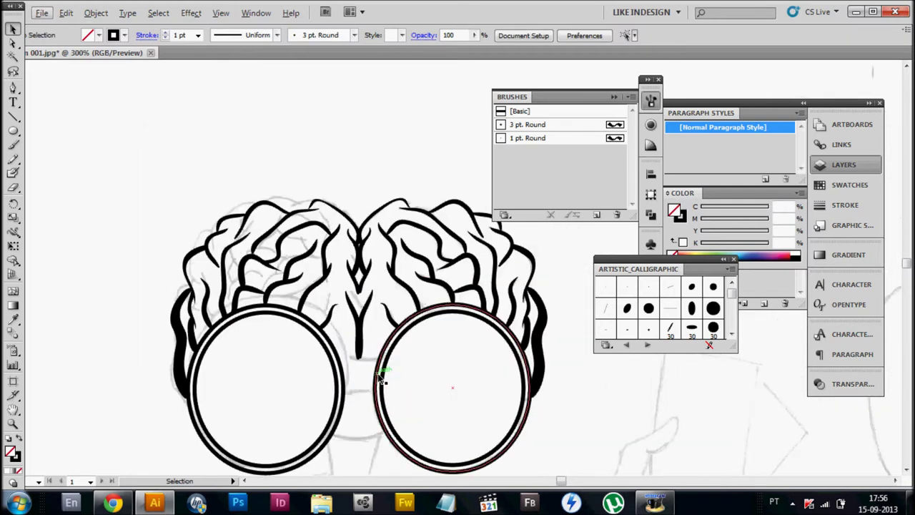
key("ctrl+minus")
left_click_drag(505, 450, 374, 174)
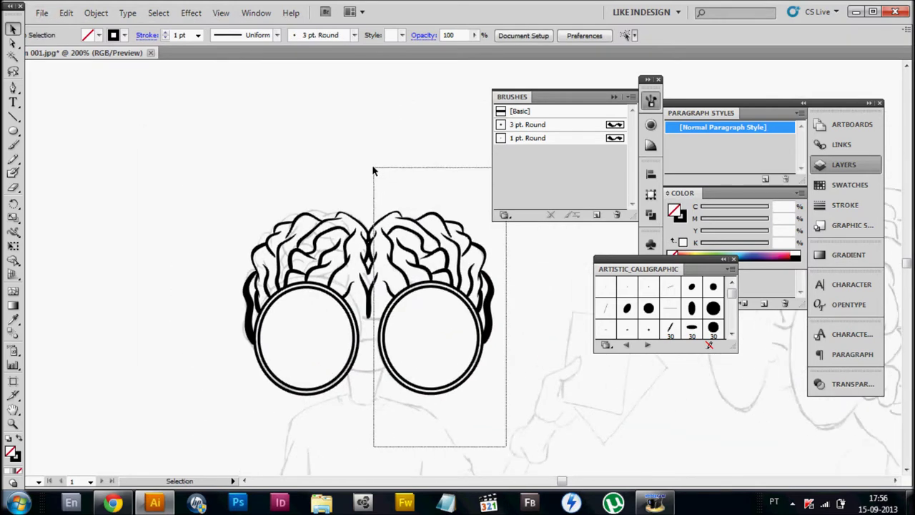
key("ctrl+a")
key("ctrl+shift+a")
right_click(450, 227)
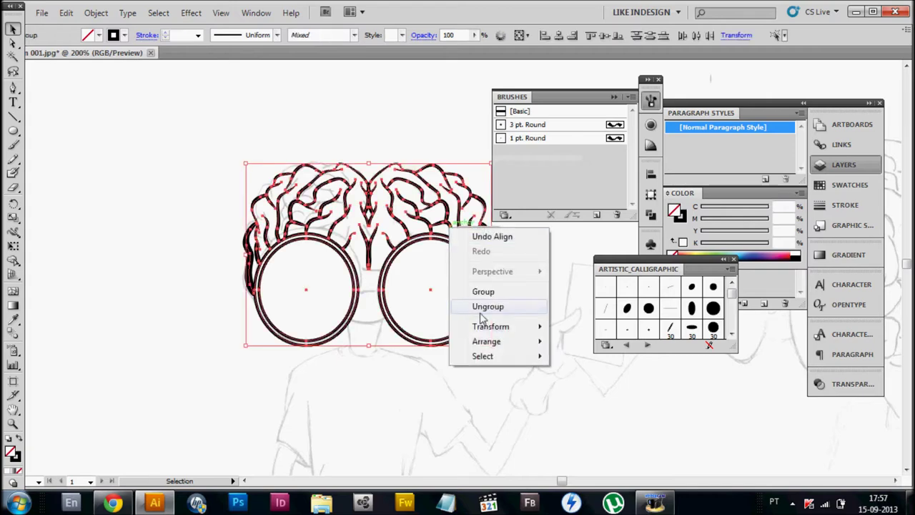
key("Escape")
Reselect the artwork and adjust zoom to focus on the central hair motif.
key("ctrl+plus")
key("ctrl+plus")
key("ctrl+a")
key("ctrl+shift+a")
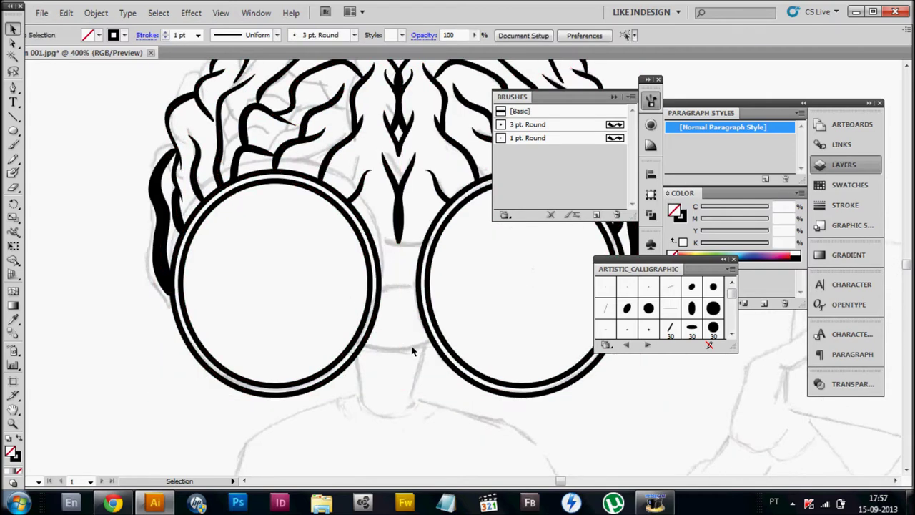
key("ctrl+minus")
key("ctrl+plus")
key("ctrl+plus")
key("ctrl+plus")
key("ctrl+a")
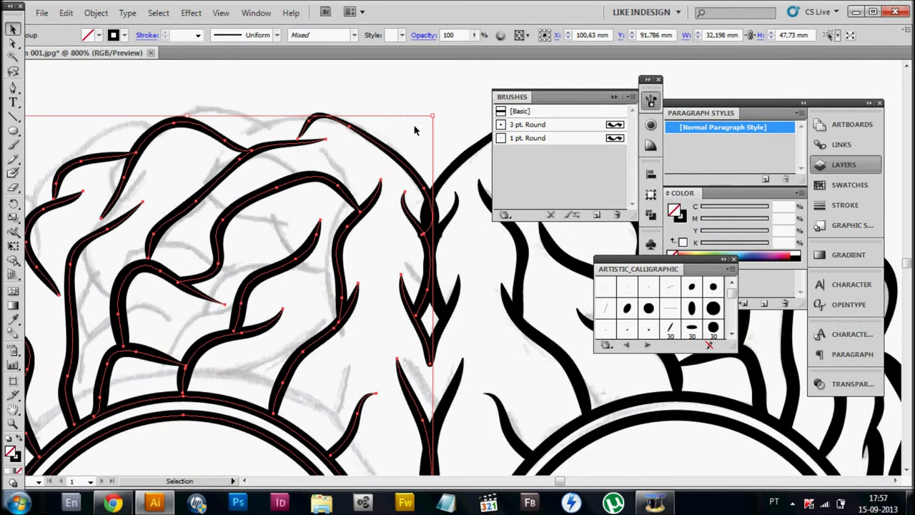
key("ctrl+shift+a")
key("ctrl+minus")
scroll(438, 136, "down", 3)
scroll(438, 136, "down", 3)
Reshape the central stem's tip by dragging its anchor points with the Direct Selection tool.
key("ctrl+a")
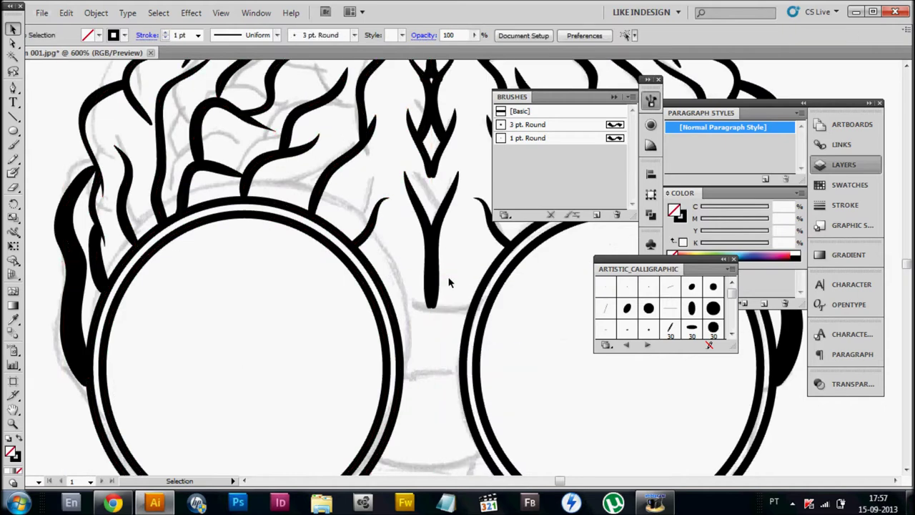
key("ctrl+plus")
left_click(429, 286)
key("a")
left_click(425, 322)
key("ctrl+minus")
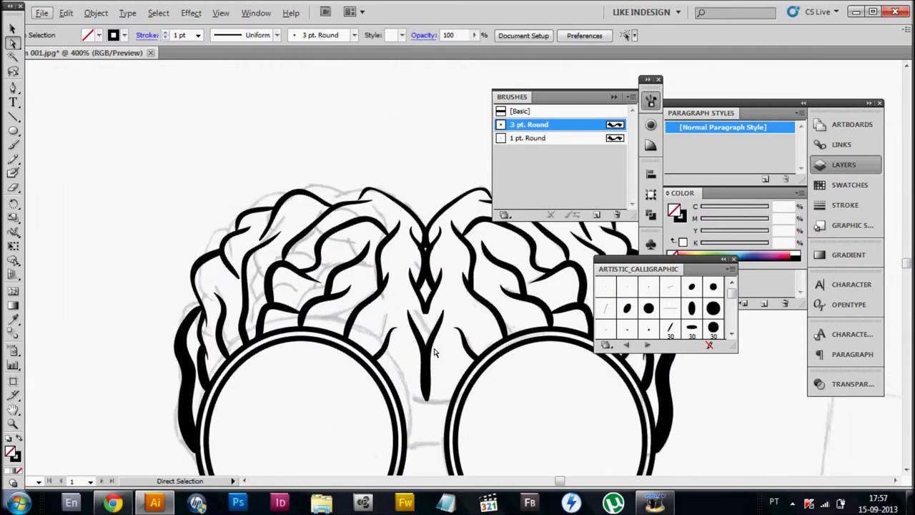
key("ctrl+plus")
left_click_drag(409, 321, 417, 314)
Zoom out to the whole head with the glasses in view and show the canvas rulers.
key("ctrl+shift+a")
key("ctrl+minus")
key("ctrl+minus")
key("ctrl+plus")
left_click_drag(437, 393, 344, 279)
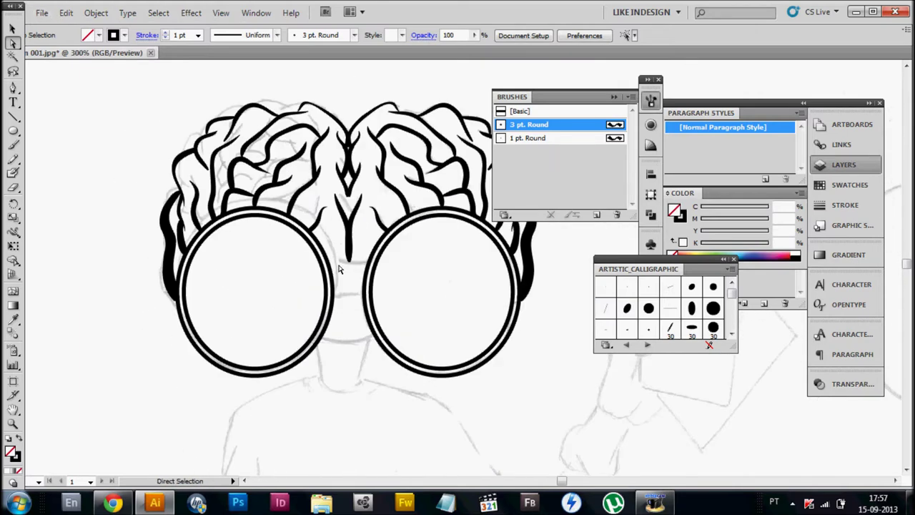
scroll(181, 233, "down", 3)
left_click(221, 13)
left_click(529, 284)
Place a horizontal guide, try a Pen-drawn bridge curve between the lenses, then delete it.
left_click_drag(265, 65, 265, 306)
scroll(182, 273, "left", 3)
key("p")
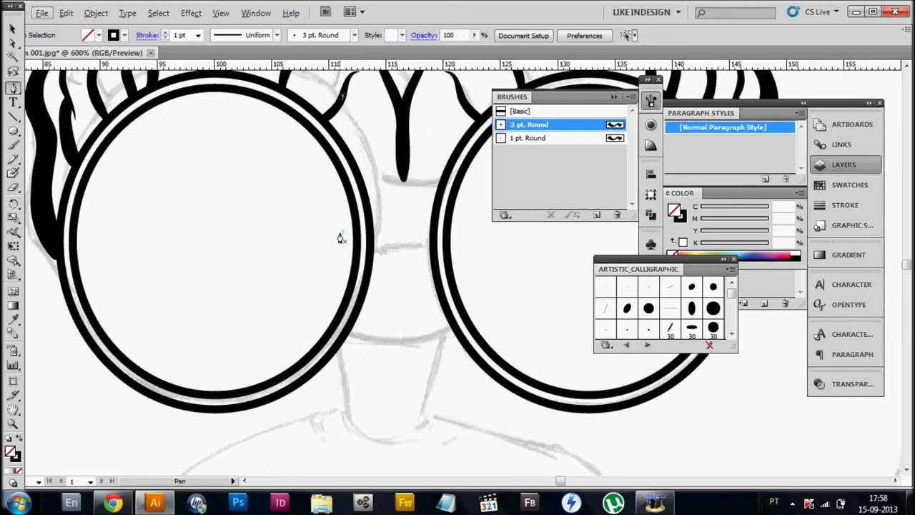
key("ctrl+plus")
key("ctrl+plus")
left_click(272, 252)
left_click_drag(346, 247, 392, 239)
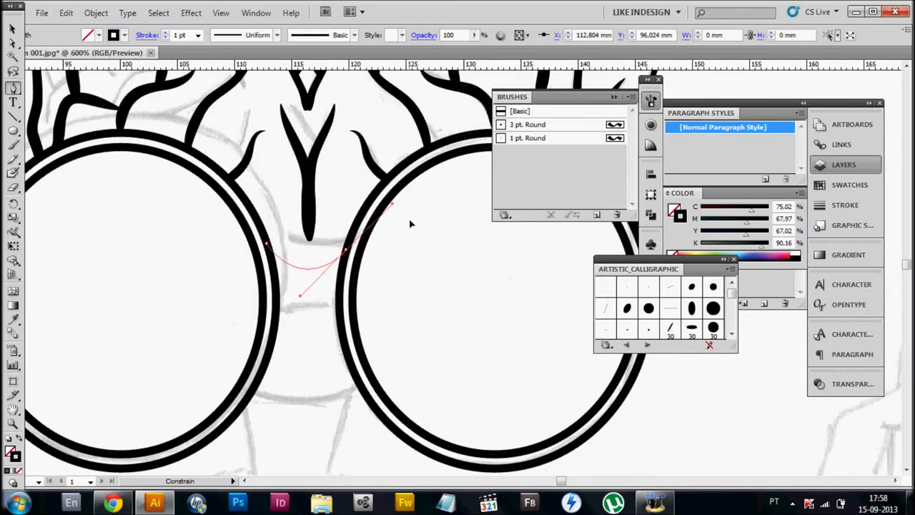
left_click(318, 315, "ctrl")
left_click(319, 266)
key("ctrl+minus")
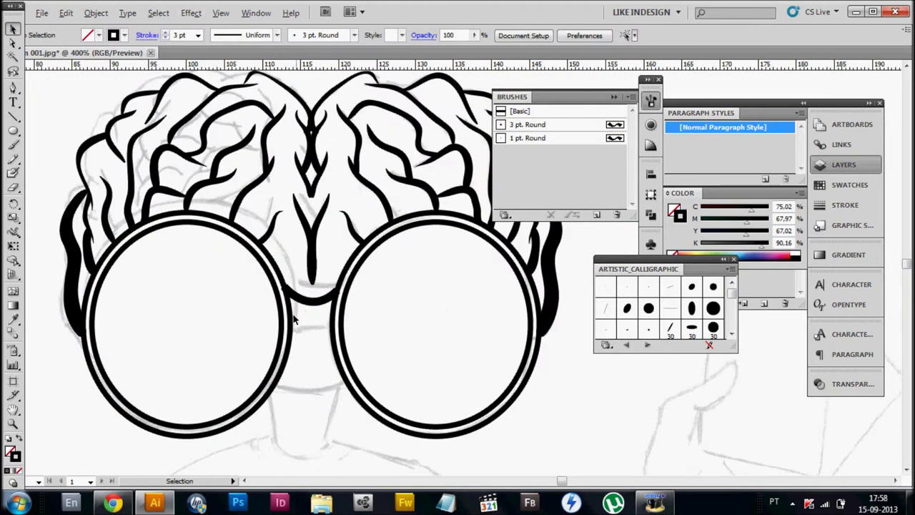
key("ctrl+plus")
key("ctrl+plus")
left_click_drag(374, 284, 443, 365)
key("Delete")
Draw a small circle, cut it at its sides with Scissors, and delete its top half.
key("l")
left_click_drag(401, 300, 275, 182)
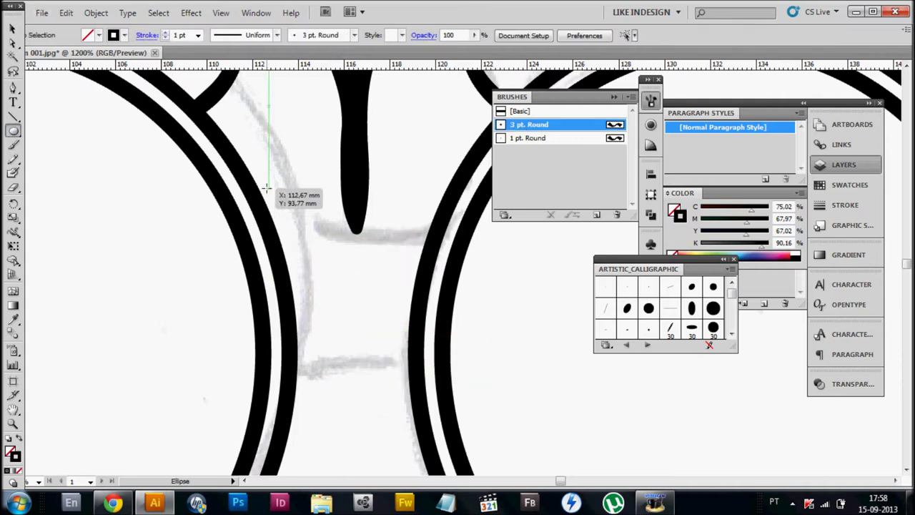
key("ctrl+minus")
key("ctrl+minus")
key("ctrl+minus")
key("v")
left_click_drag(379, 241, 382, 431)
key("ctrl+plus")
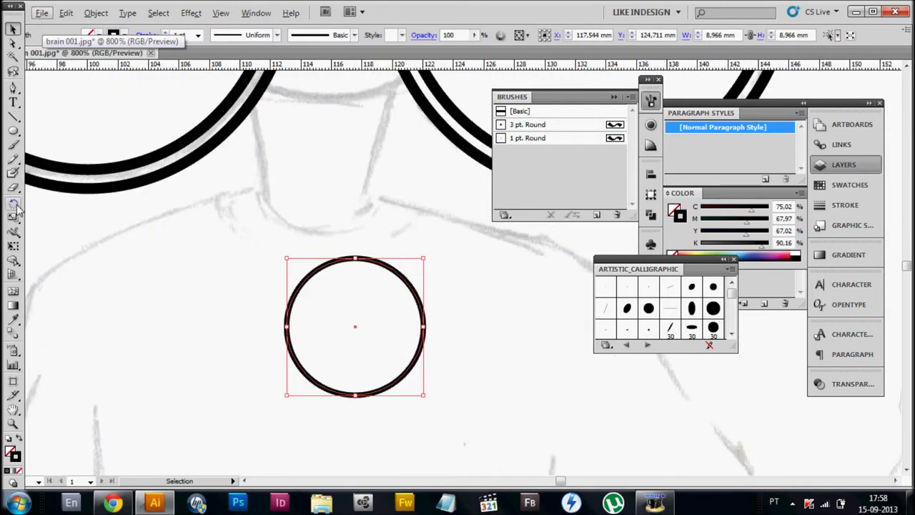
key("c")
left_click(424, 328)
key("v")
key("Delete")
left_click_drag(356, 395, 358, 232)
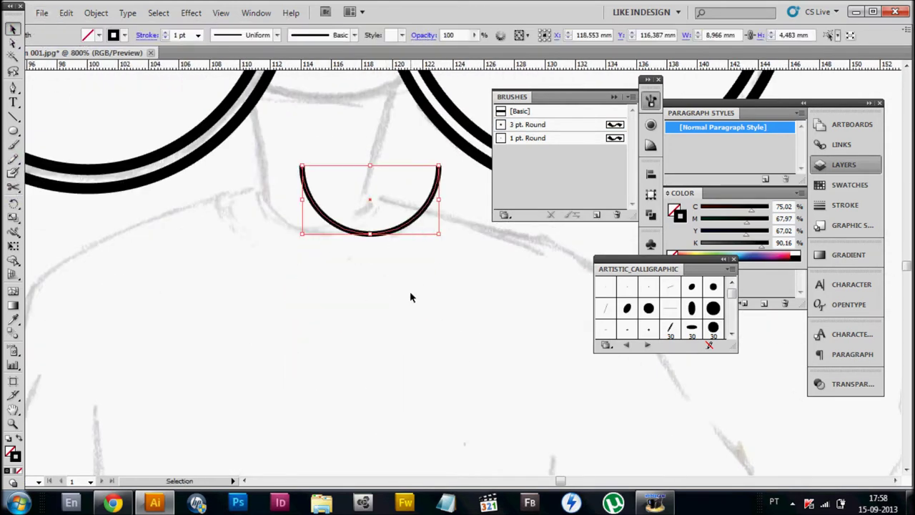
Move the U-shaped arc up between the lenses and shorten its height to form the bridge.
key("ctrl+minus")
mouse_move(382, 402)
left_mouse_down()
mouse_move(364, 231)
mouse_move(386, 214)
left_mouse_up()
key("ctrl+plus")
left_click_drag(365, 255, 359, 172)
scroll(359, 172, "up", 2)
mouse_move(401, 228)
left_mouse_down()
mouse_move(408, 247)
mouse_move(314, 229)
mouse_move(358, 279)
left_mouse_up()
key("ctrl+minus")
key("ctrl+plus")
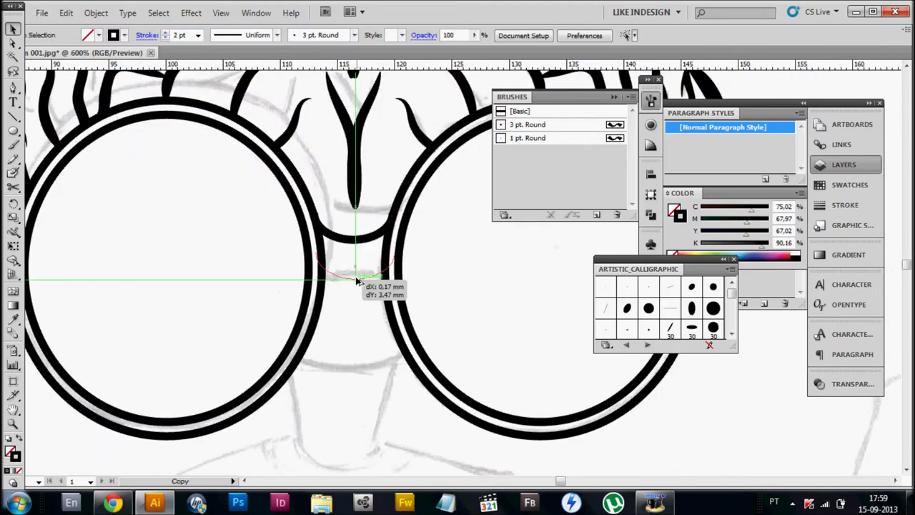
scroll(358, 279, "up", 2)
key("ctrl+minus")
key("ctrl+minus")
key("ctrl+minus")
key("ctrl+plus")
key("ctrl+plus")
key("ctrl+minus")
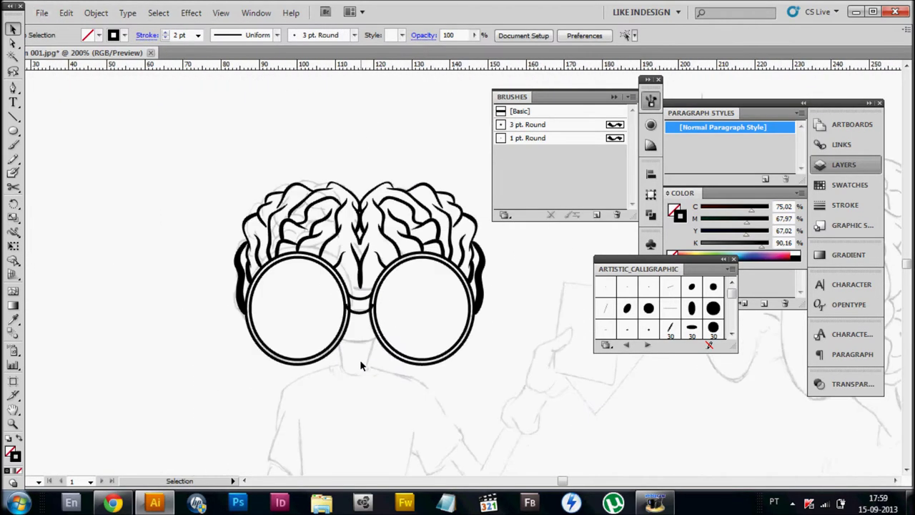
key("ctrl+plus")
key("ctrl+minus")
key("ctrl+plus")
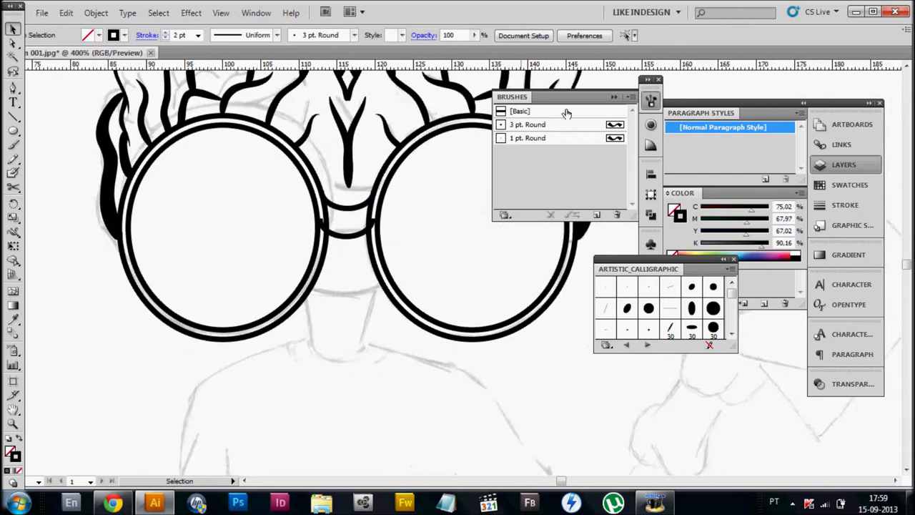
Open and close the 6D Art Pen Brushes library from the Brushes panel menu.
scroll(686, 308, "down", 2)
scroll(686, 308, "down", 2)
left_click(632, 97)
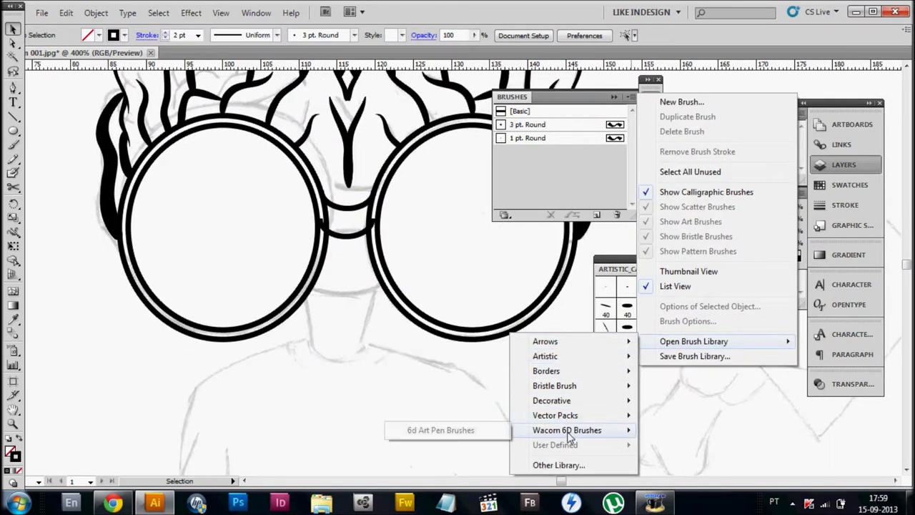
left_click(465, 430)
left_click(632, 96)
left_click(470, 433)
Collapse the paragraph styles and colour panels and move the Brushes panel off the drawing.
left_click(803, 103)
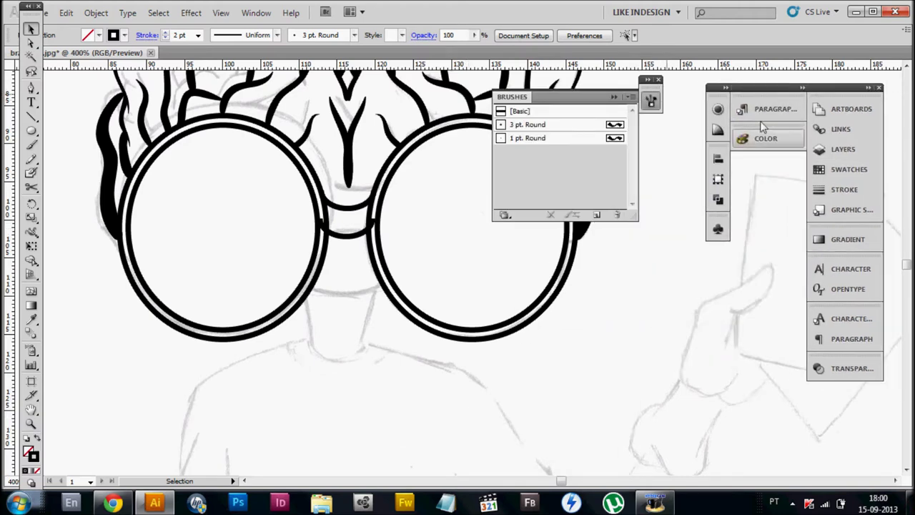
left_click_drag(515, 96, 662, 256)
key("ctrl+minus")
mouse_move(188, 119)
left_mouse_down()
mouse_move(569, 310)
mouse_move(562, 323)
left_mouse_up()
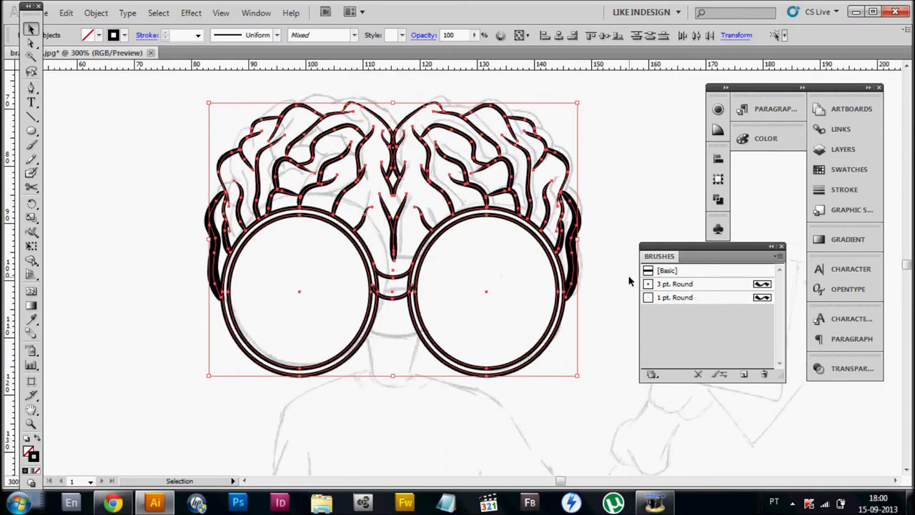
left_click(589, 292)
scroll(615, 279, "down", 2)
key("ctrl+plus")
key("ctrl+plus")
left_click(444, 304)
Join the nose bridge into one path and ungroup the lens rings.
right_click(438, 261)
left_click(453, 331)
right_click(453, 331)
left_click(490, 165)
key("ctrl+minus")
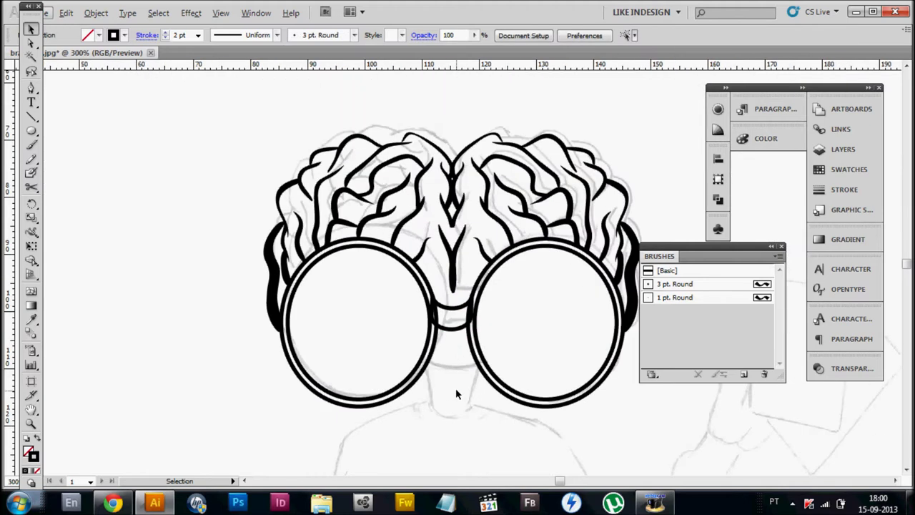
key("ctrl+plus")
left_click(593, 292)
right_click(594, 291)
left_click(632, 369)
Unite each lens's double rings in Pathfinder and make the merged lenses solid black.
left_click(527, 348)
left_click(404, 304, "shift")
right_click(432, 304)
left_click(341, 274)
left_click(718, 199)
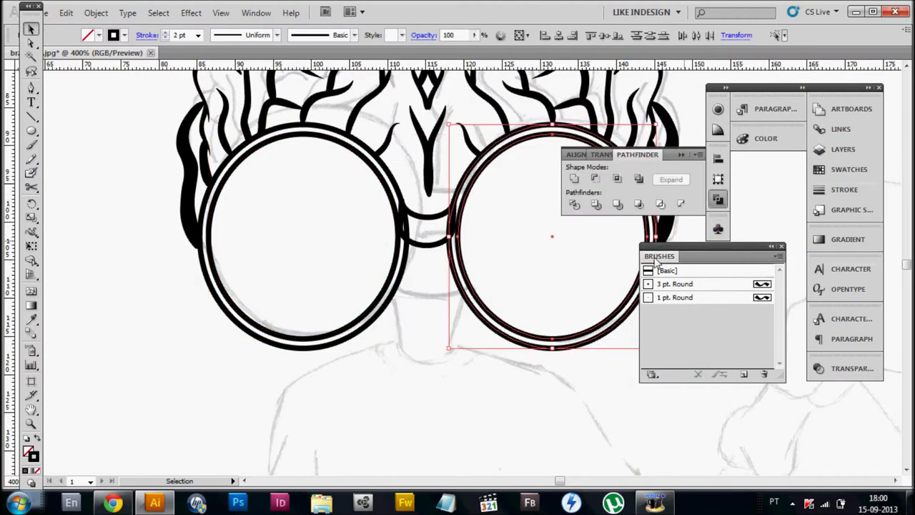
left_click(302, 239)
left_click(327, 316)
key("ctrl+a")
left_click(36, 470)
Fill the nose bridge solid black by swapping fill and stroke.
scroll(319, 393, "down", 2)
scroll(391, 382, "up", 1)
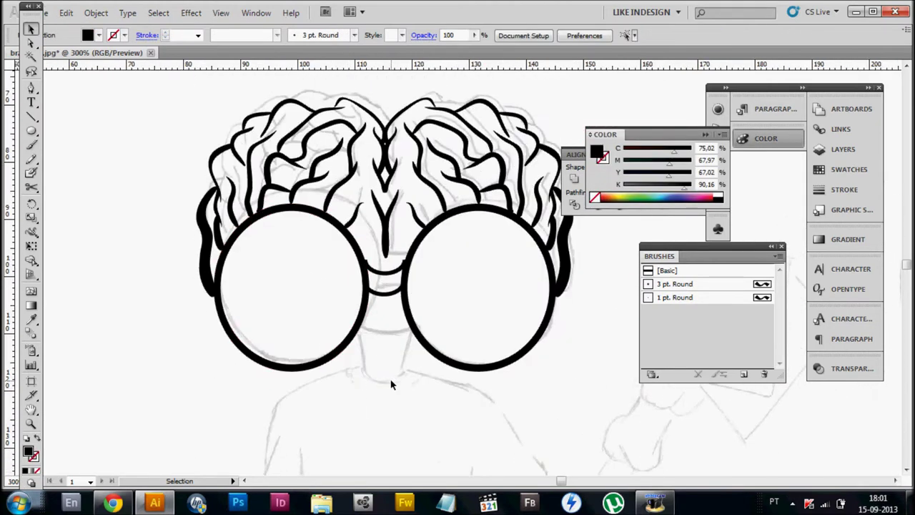
scroll(391, 382, "up", 2)
left_click(366, 314)
key("shift+x")
left_click(326, 421)
scroll(325, 421, "down", 2)
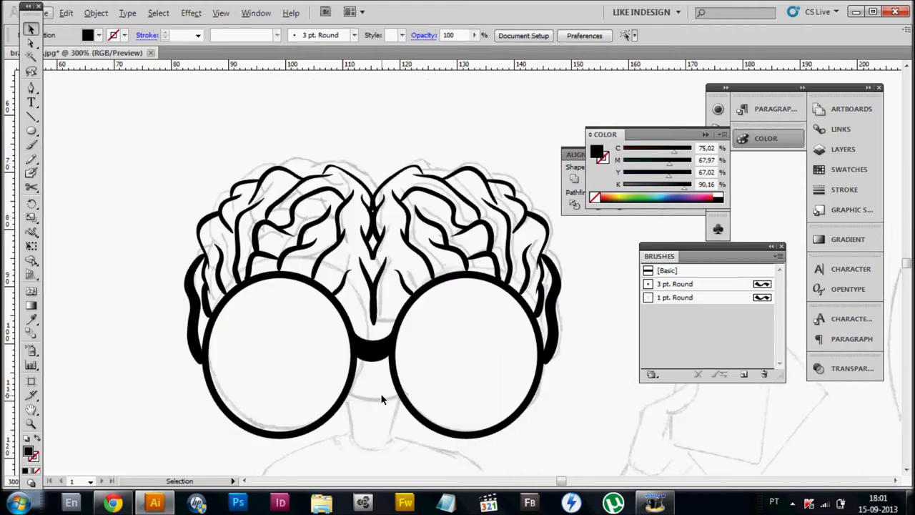
scroll(382, 398, "down", 3)
scroll(508, 267, "down", 1)
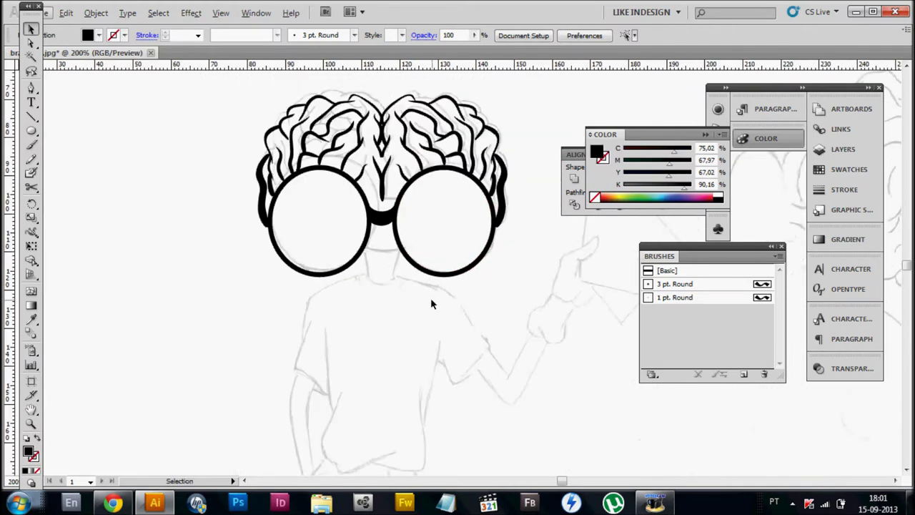
scroll(431, 297, "up", 1)
left_click(655, 503)
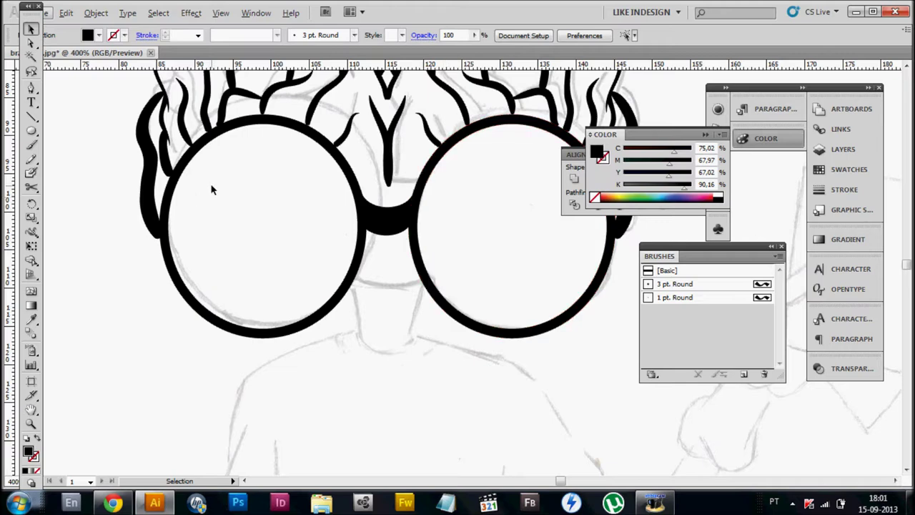
left_click(386, 215)
left_click_drag(354, 277, 318, 244)
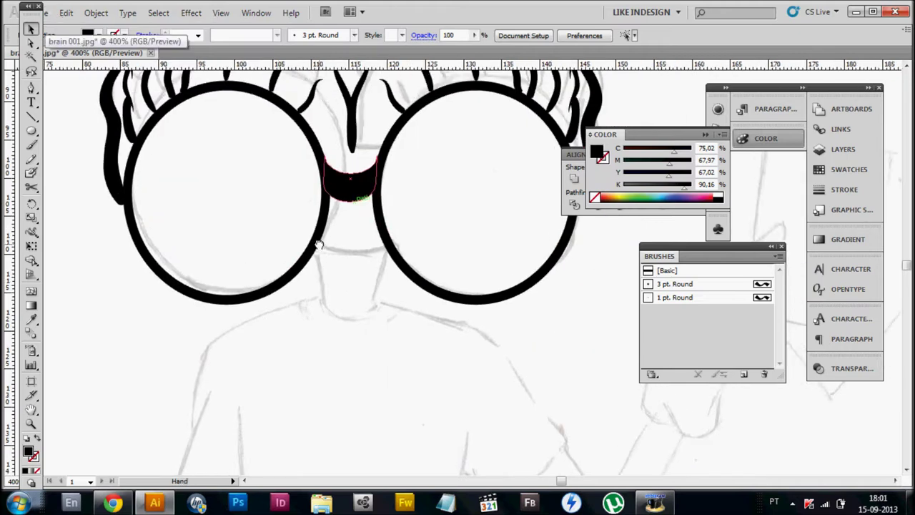
Paint trial neck strokes under the bridge with the Paintbrush, then undo and delete the rough ones.
key("b")
key("ctrl+z")
mouse_move(379, 246)
left_mouse_down()
mouse_move(388, 249)
mouse_move(378, 241)
left_mouse_up()
left_click_drag(312, 274, 327, 279)
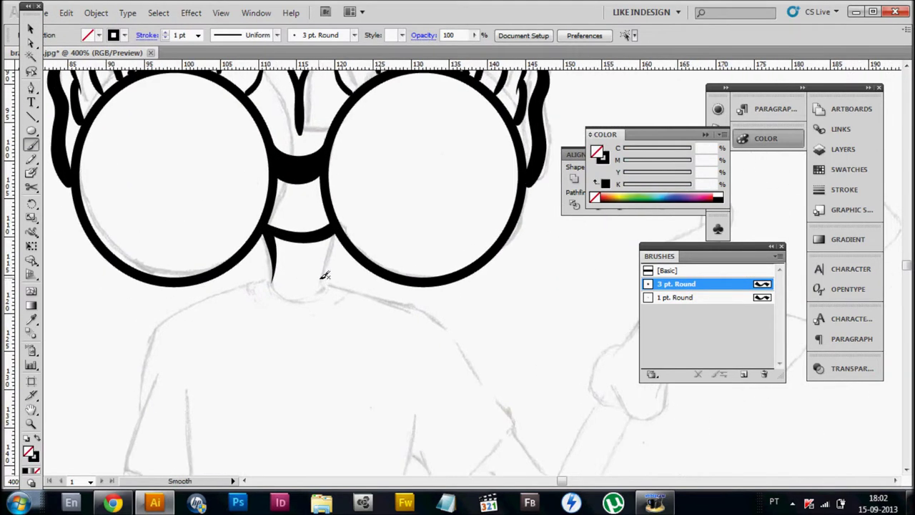
key("ctrl+z")
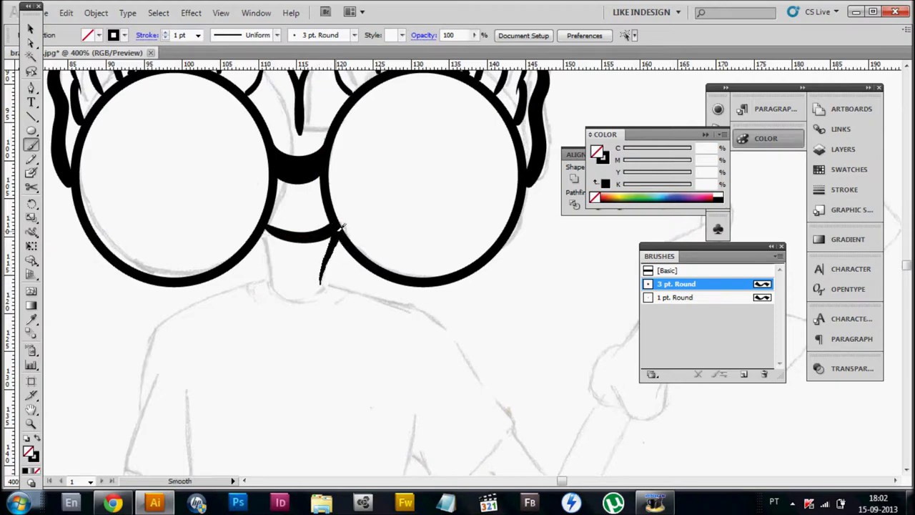
left_click_drag(277, 243, 289, 270)
left_click_drag(290, 341, 341, 231)
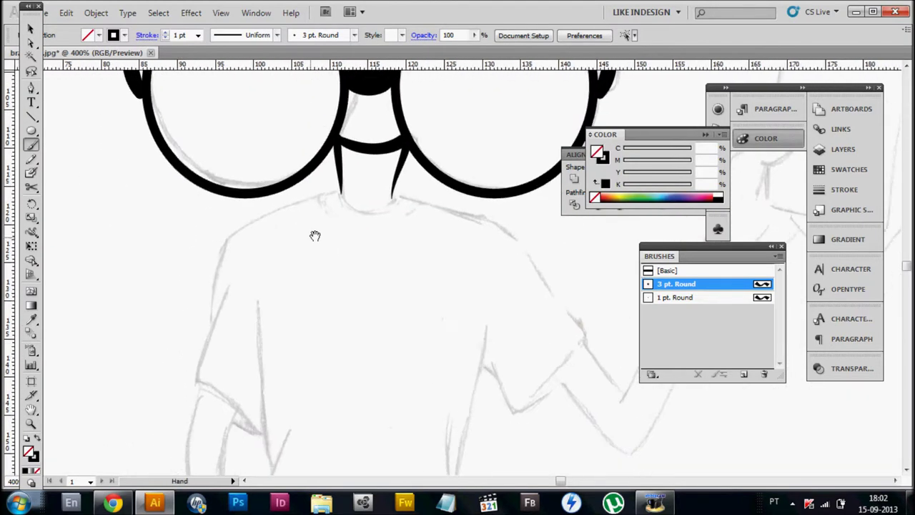
scroll(261, 247, "up", 1)
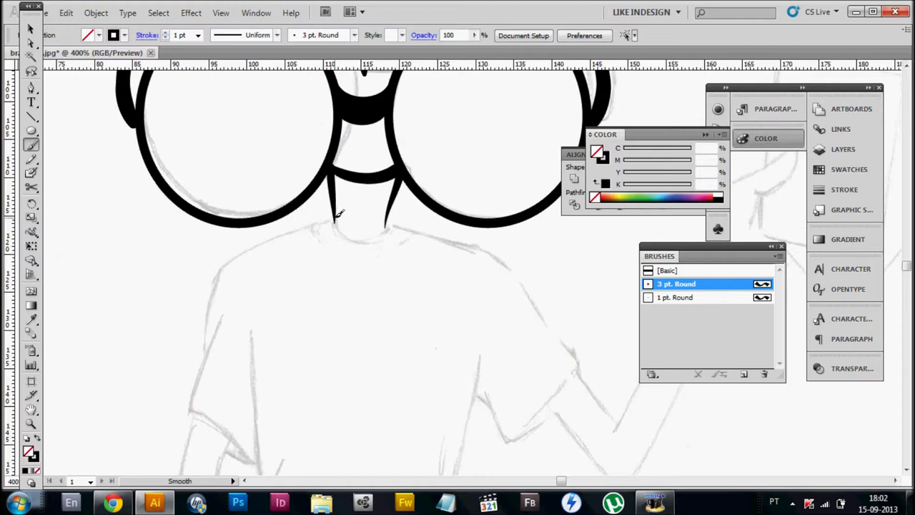
key("ctrl+z")
scroll(392, 218, "right", 1)
left_click(336, 215)
key("Delete")
Draw a neck line with the Pen tool and move it into place along the left neck.
key("p")
left_click(351, 166)
left_click(333, 213)
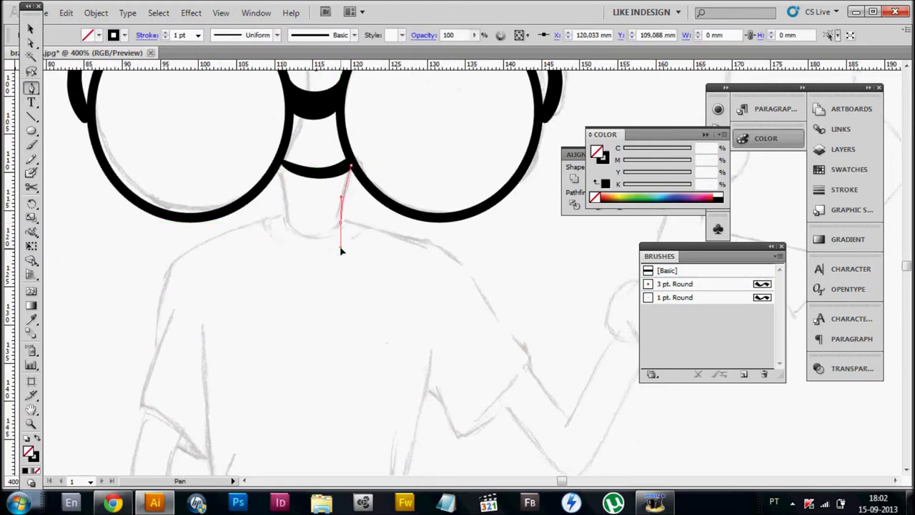
key("v")
right_click(306, 76)
mouse_move(346, 254)
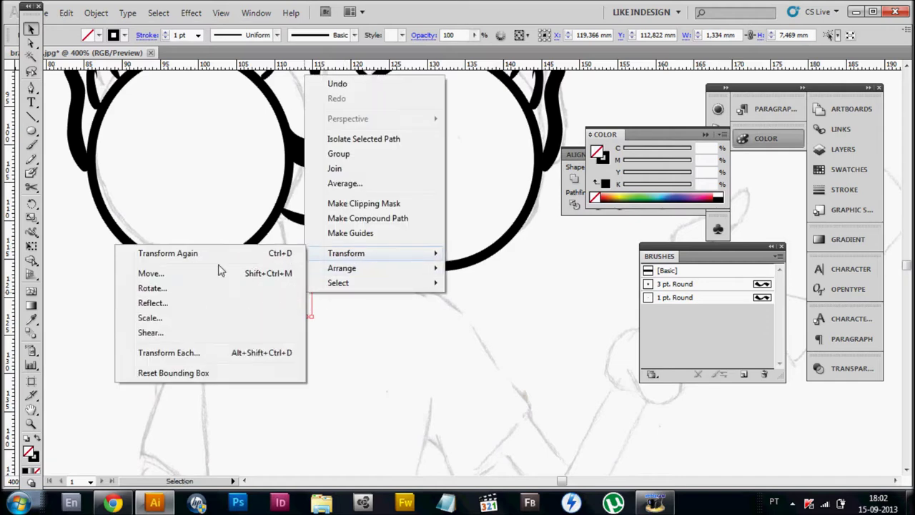
left_click(151, 273)
key("Return")
left_click_drag(285, 235, 285, 235)
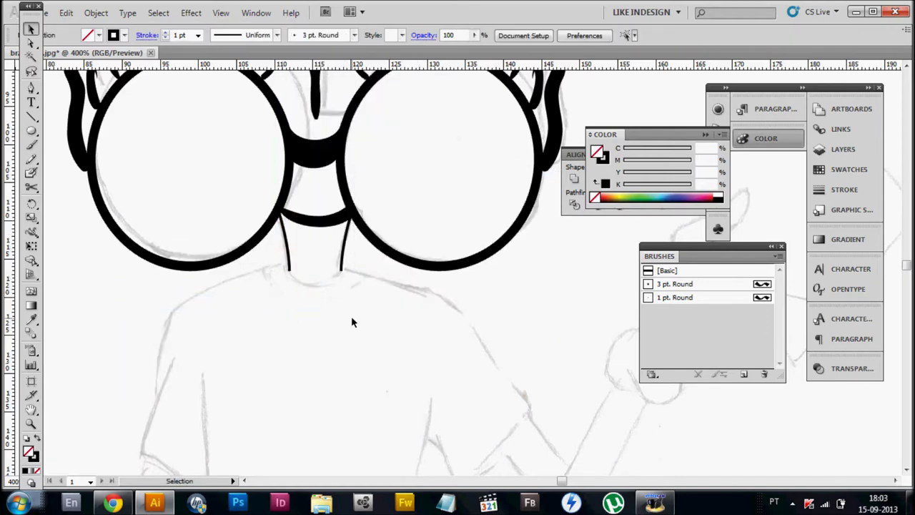
key("ctrl+plus")
key("ctrl+minus")
key("ctrl+plus")
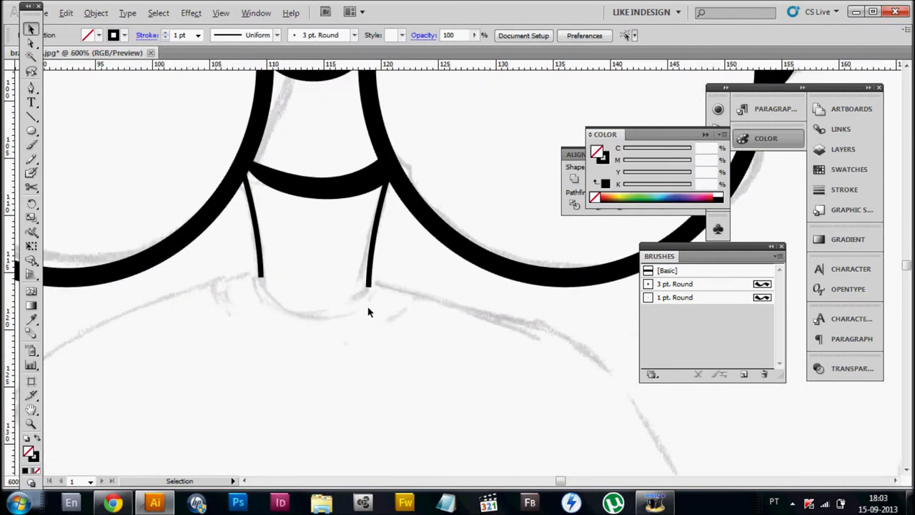
Set the neck strokes to 2 pt, try a tapered width profile, then revert to uniform width.
left_click(372, 258, "shift")
left_click(165, 32)
left_click(258, 35)
left_click(218, 123)
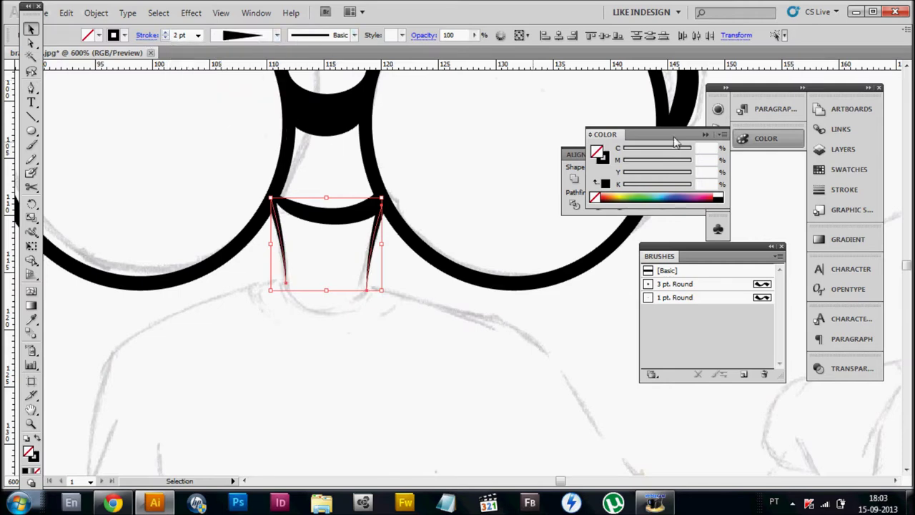
left_click(844, 189)
left_click(368, 338)
key("ctrl+z")
left_click(258, 35)
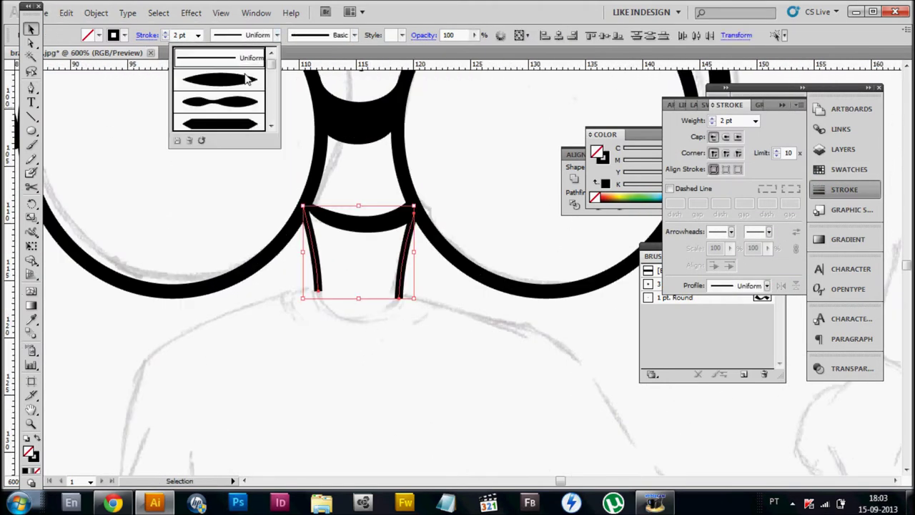
left_click(214, 57)
left_click(100, 236)
Close the bottom of the neck with a curved Pen path joining both lines.
left_click(413, 213)
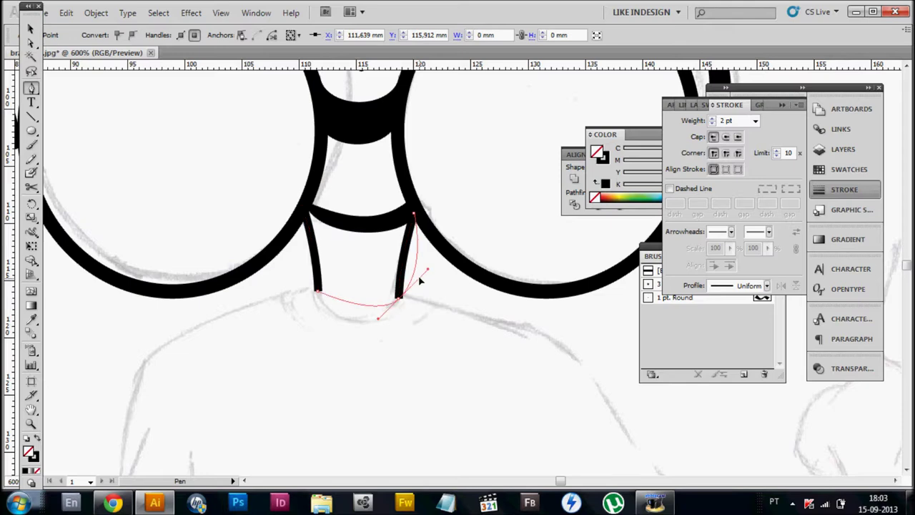
left_click_drag(398, 296, 398, 340)
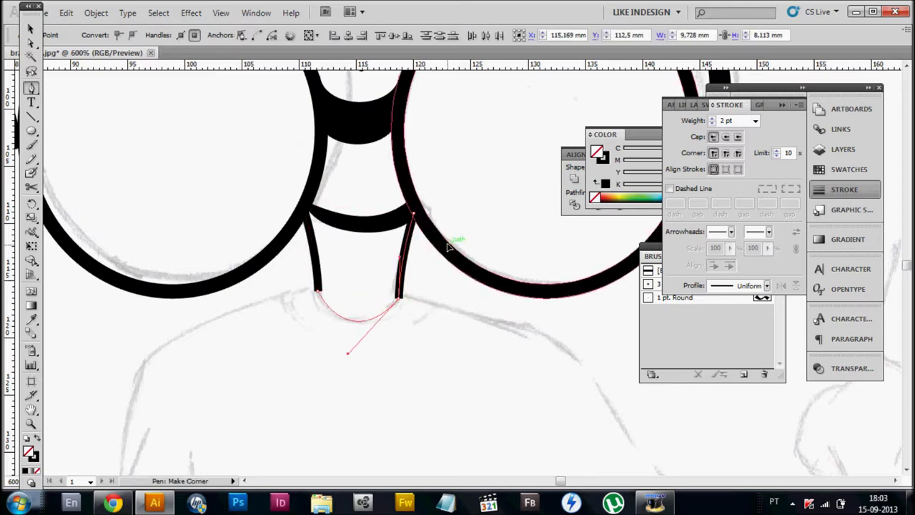
key("v")
key("ctrl+minus")
key("ctrl+minus")
key("ctrl+plus")
Give the U-shaped neck a tapered width profile and the 3 pt Round brush.
key("ctrl+plus")
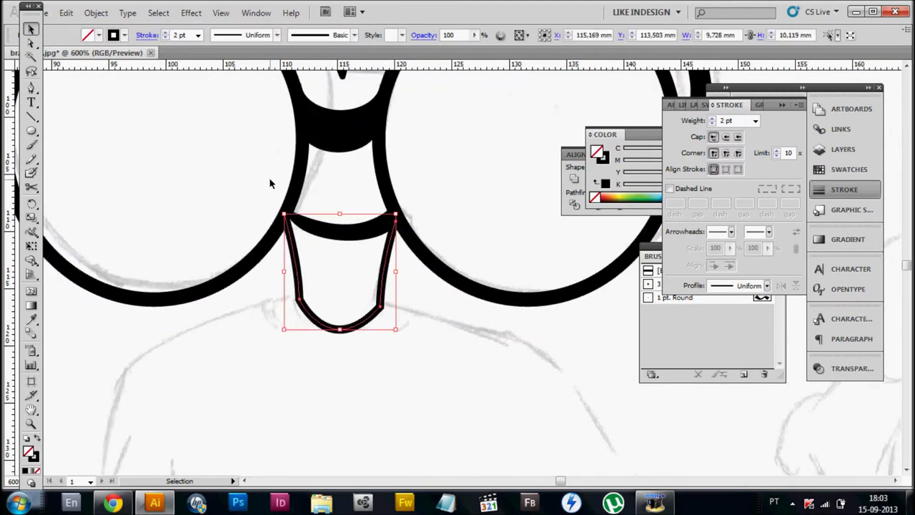
left_click(276, 35)
left_click(218, 57)
key("ctrl+minus")
key("ctrl+plus")
left_click(277, 35)
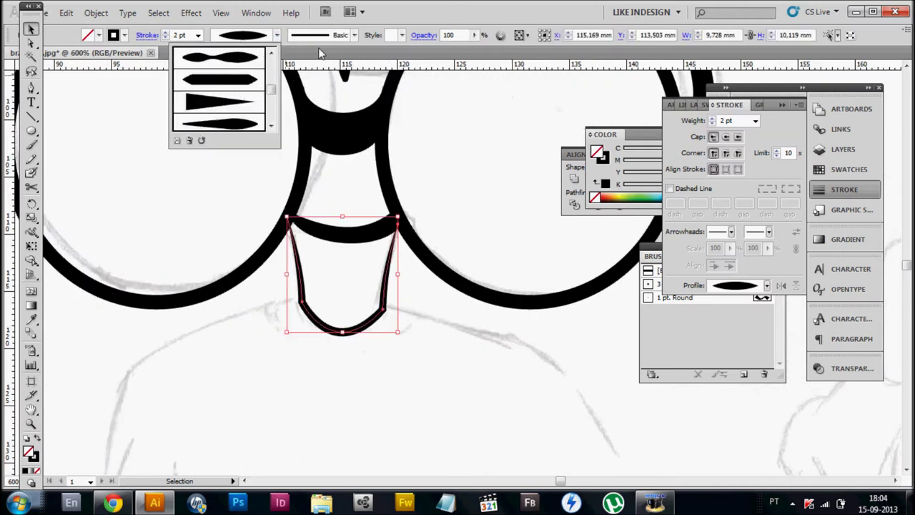
left_click(354, 35)
left_click(226, 79)
scroll(421, 396, "down", 2)
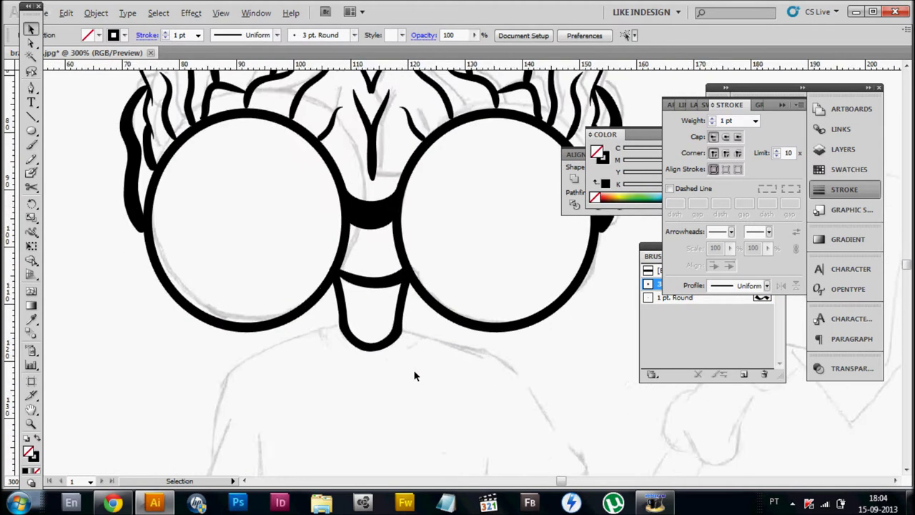
With the Paintbrush, ink the left shoulder line up to the neck.
scroll(418, 375, "down", 1)
left_click(34, 145)
scroll(224, 334, "down", 3)
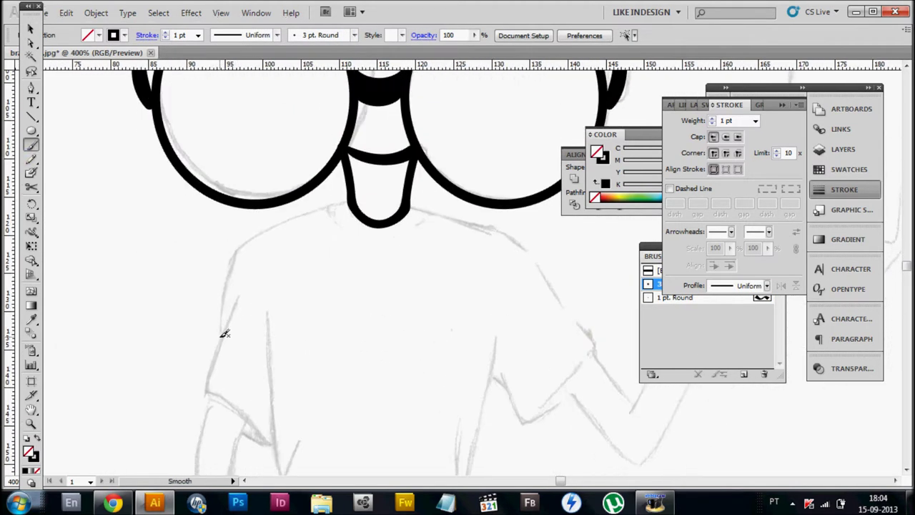
key("ctrl+z")
key("ctrl+z")
scroll(258, 243, "down", 1)
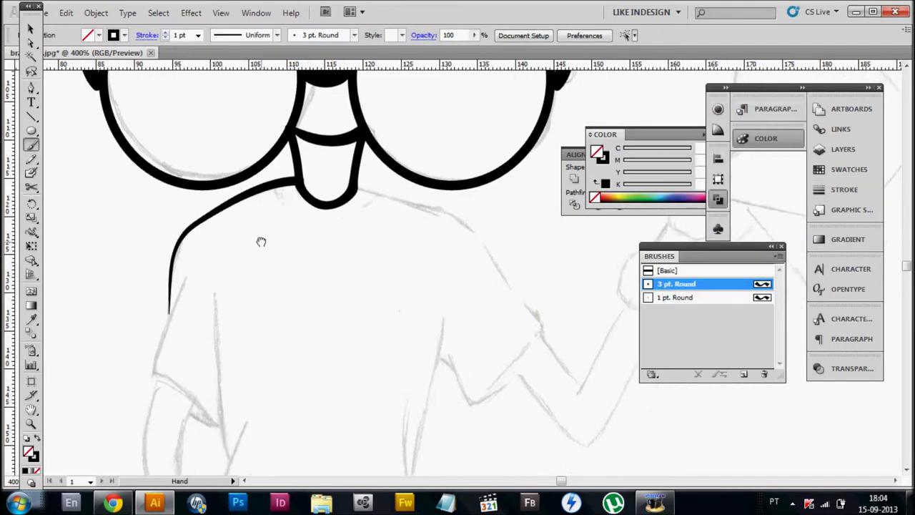
left_click_drag(252, 211, 336, 173)
Ink the left sleeve, redoing rough strokes until its lower edge is clean.
scroll(293, 239, "right", 3)
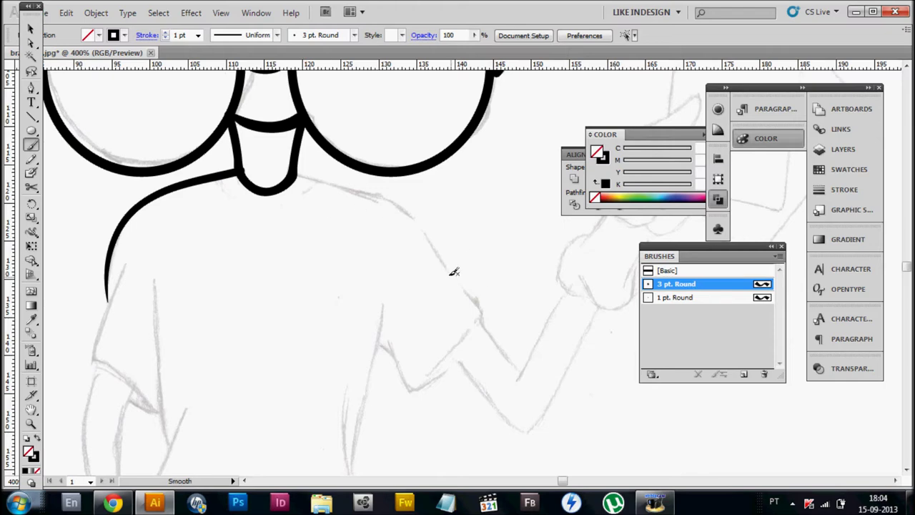
left_click_drag(196, 272, 245, 231)
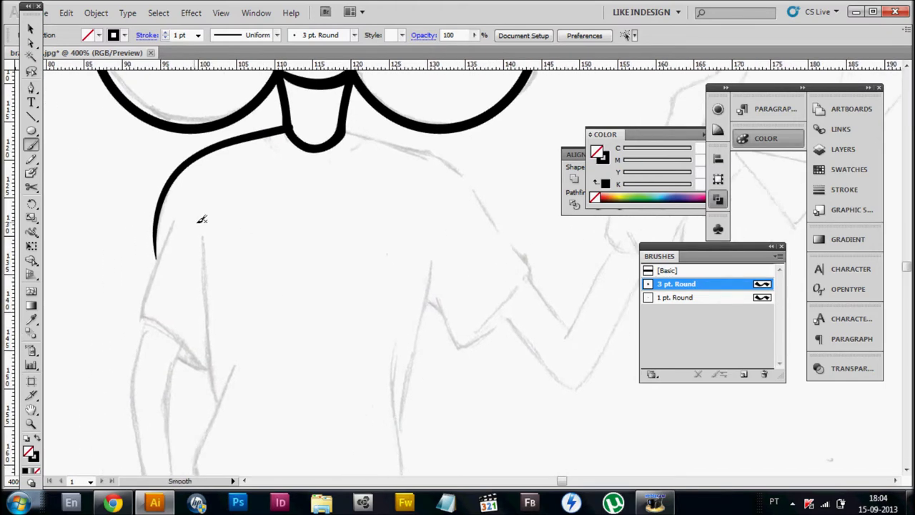
key("ctrl+z")
left_click_drag(181, 215, 246, 165)
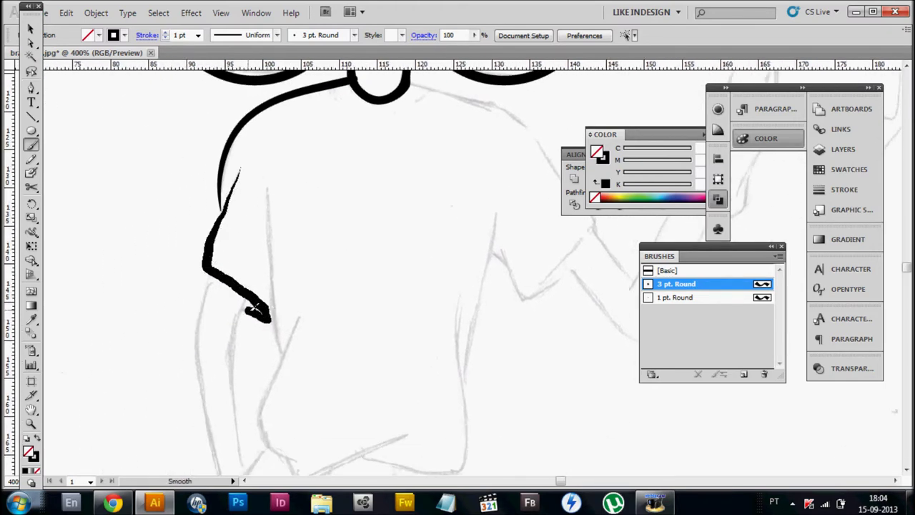
key("ctrl+z")
left_click_drag(226, 200, 259, 147)
key("ctrl+z")
left_click_drag(293, 216, 306, 243)
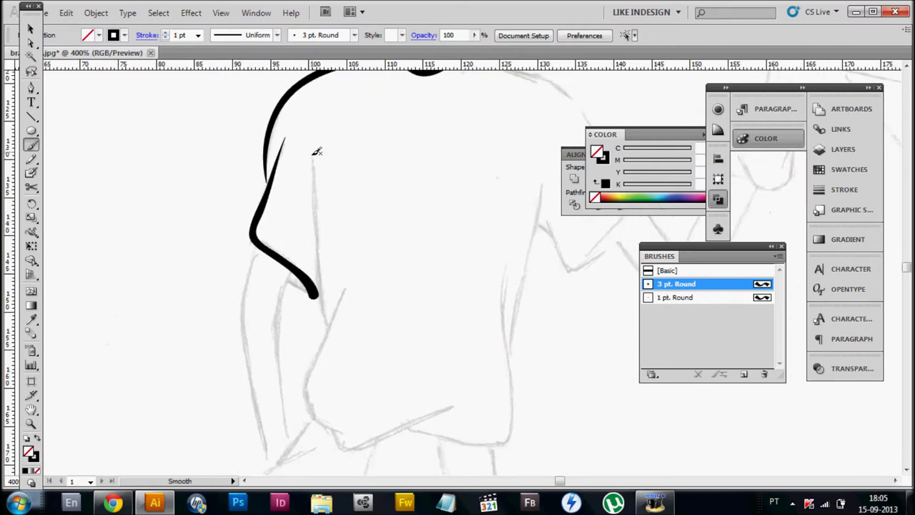
Attempt the shirt's left side line, undoing the rough strokes.
scroll(323, 331, "up", 1)
left_click_drag(341, 280, 319, 211)
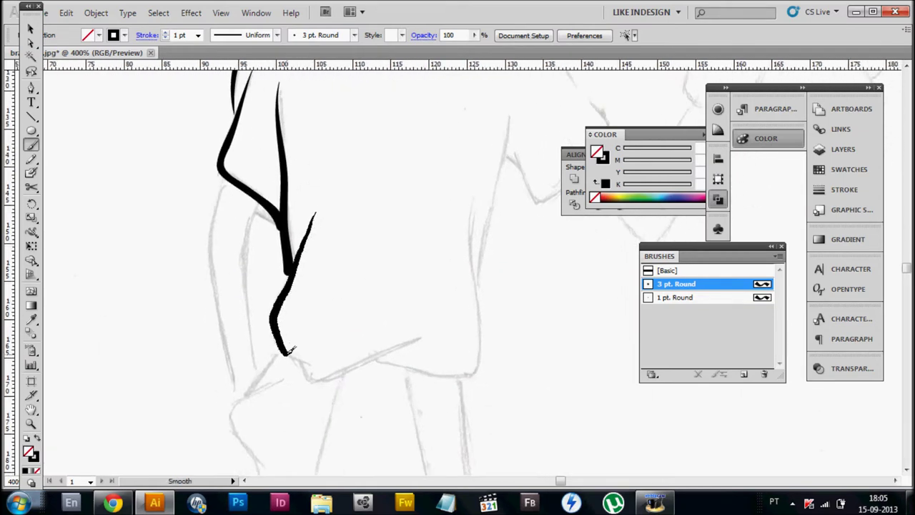
left_click_drag(290, 351, 280, 272)
key("ctrl+z")
mouse_move(306, 147)
left_mouse_down()
mouse_move(266, 254)
mouse_move(285, 292)
mouse_move(318, 212)
left_mouse_up()
key("ctrl+z")
Ink the shirt's hem and the right side line in tapered strokes.
mouse_move(357, 136)
left_mouse_down()
mouse_move(357, 250)
mouse_move(357, 194)
left_mouse_up()
left_click_drag(368, 236, 433, 249)
left_click_drag(472, 156, 379, 192)
key("ctrl+z")
left_click_drag(375, 110, 383, 224)
key("ctrl+z")
left_click_drag(296, 235, 296, 275)
left_click_drag(377, 151, 373, 188)
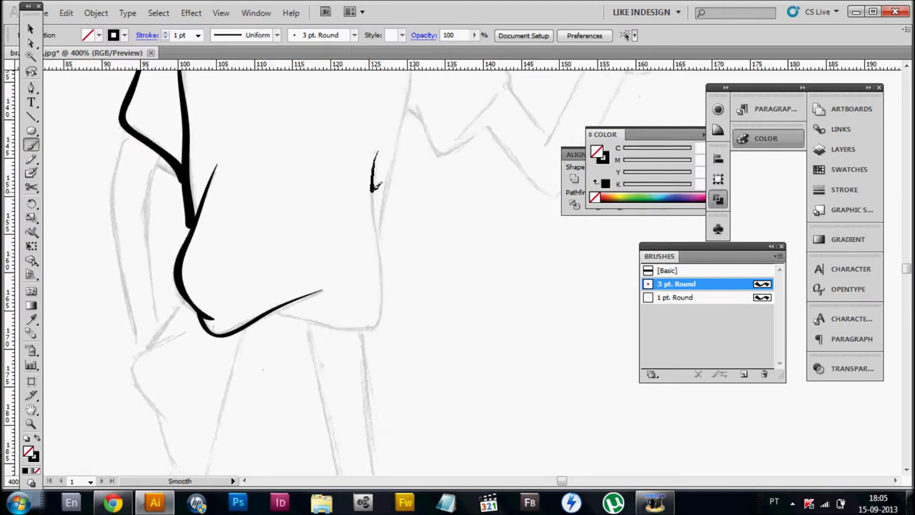
Ink the underside of the right sleeve.
scroll(329, 324, "up", 3)
scroll(298, 307, "right", 2)
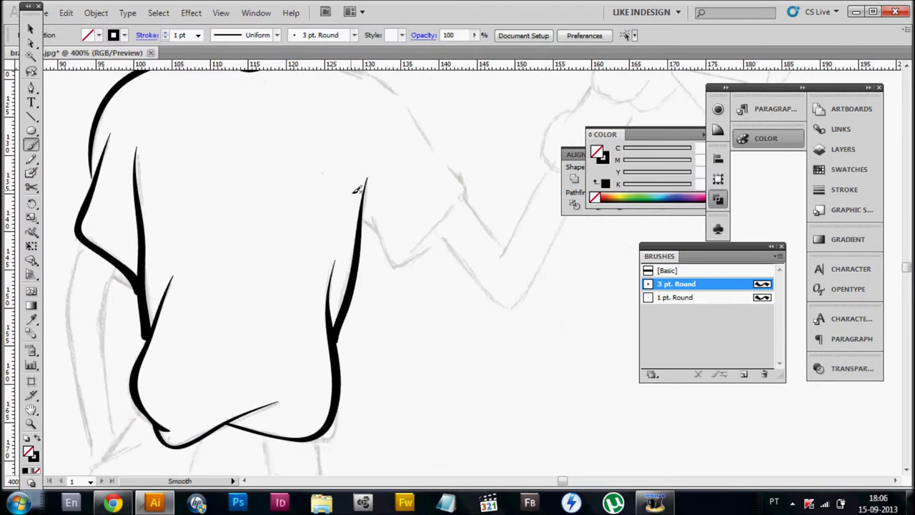
scroll(358, 190, "up", 1)
scroll(358, 190, "right", 1)
key("ctrl+z")
left_click_drag(342, 233, 355, 262)
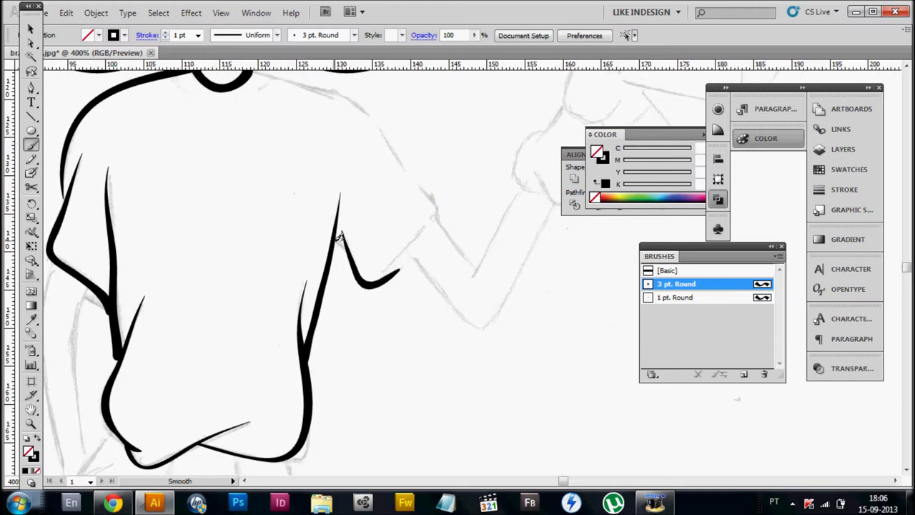
Replace the long tapered sleeve stroke with a line joining the collar.
scroll(340, 238, "down", 1)
scroll(341, 238, "right", 1)
scroll(391, 169, "up", 2)
scroll(377, 242, "up", 1)
scroll(376, 241, "left", 1)
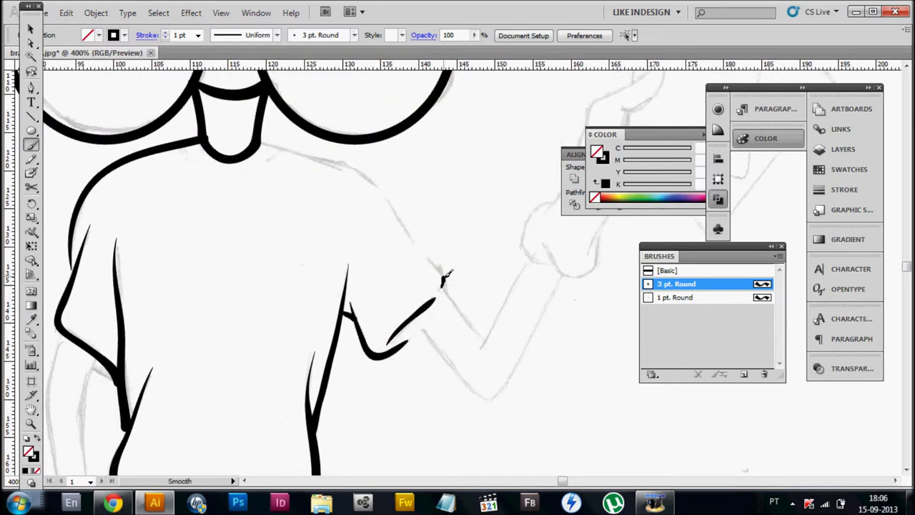
scroll(276, 317, "down", 4)
scroll(276, 317, "left", 2)
scroll(327, 286, "left", 4)
scroll(327, 286, "down", 3)
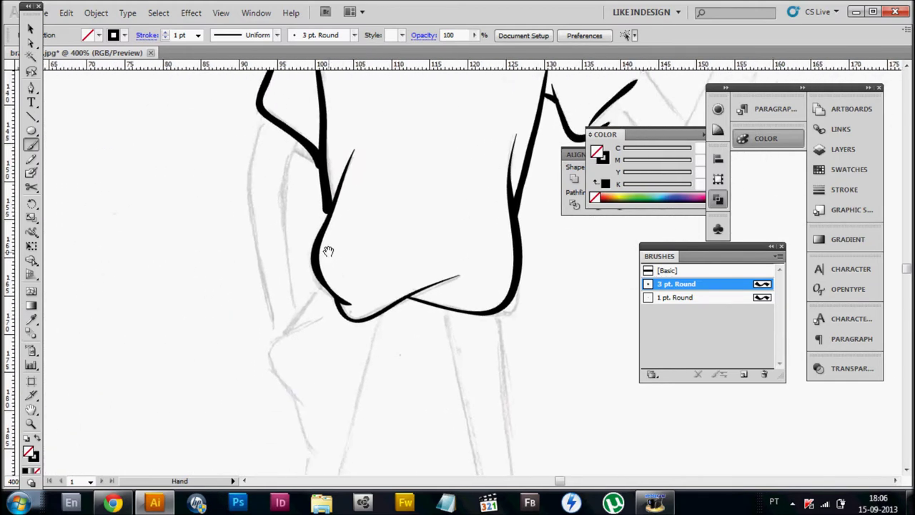
scroll(258, 252, "up", 1)
key("ctrl+z")
left_click_drag(308, 193, 305, 192)
Ink the fold line at the shirt's lower left.
scroll(268, 177, "down", 3)
left_click_drag(321, 251, 265, 278)
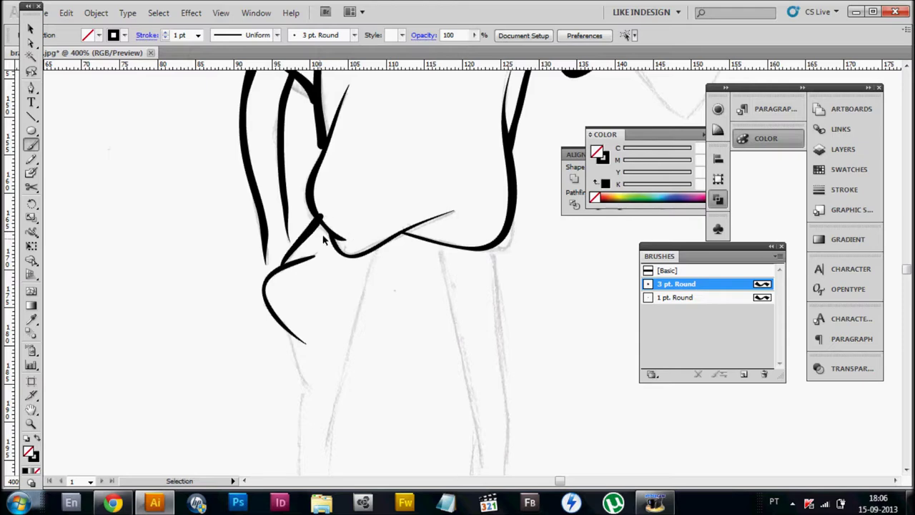
left_click_drag(320, 221, 322, 218)
scroll(296, 288, "down", 2)
scroll(286, 265, "down", 2)
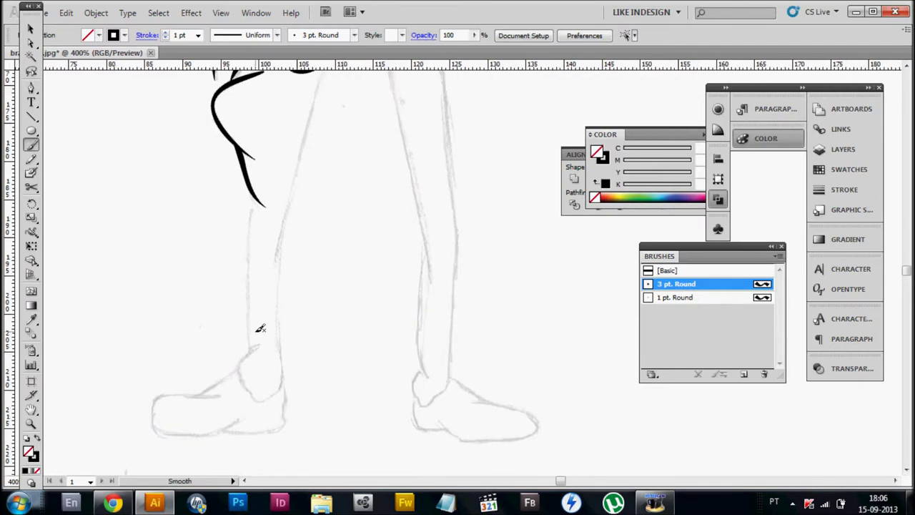
Ink the upper leg lines below the shirt, extending one up to the hem.
left_click_drag(285, 355, 296, 204)
key("ctrl+z")
left_click_drag(286, 236, 204, 328)
left_click_drag(193, 354, 216, 276)
mouse_move(254, 152)
left_mouse_down()
mouse_move(292, 306)
mouse_move(295, 200)
left_mouse_up()
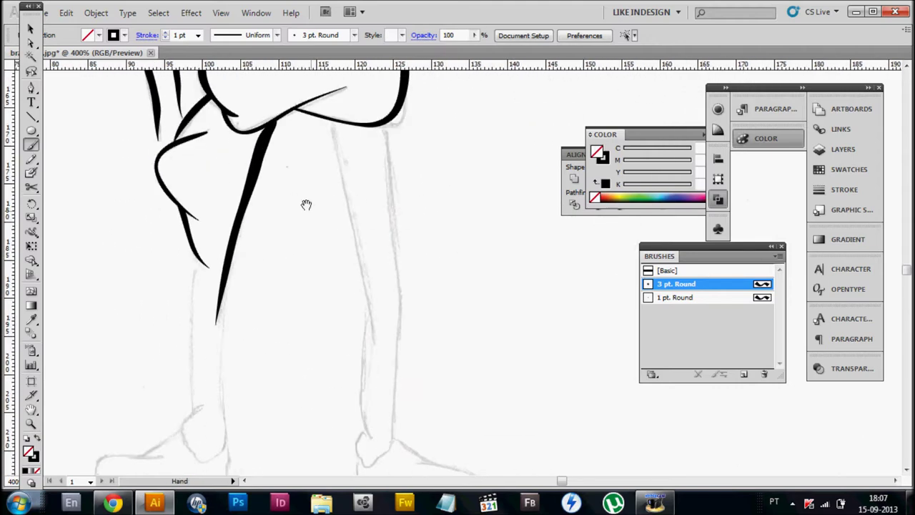
left_click_drag(363, 227, 331, 133)
Ink the raised arm's lower line from the sleeve toward the hand.
scroll(362, 147, "up", 3)
scroll(344, 210, "up", 3)
scroll(343, 210, "right", 3)
scroll(341, 205, "down", 2)
scroll(341, 206, "right", 1)
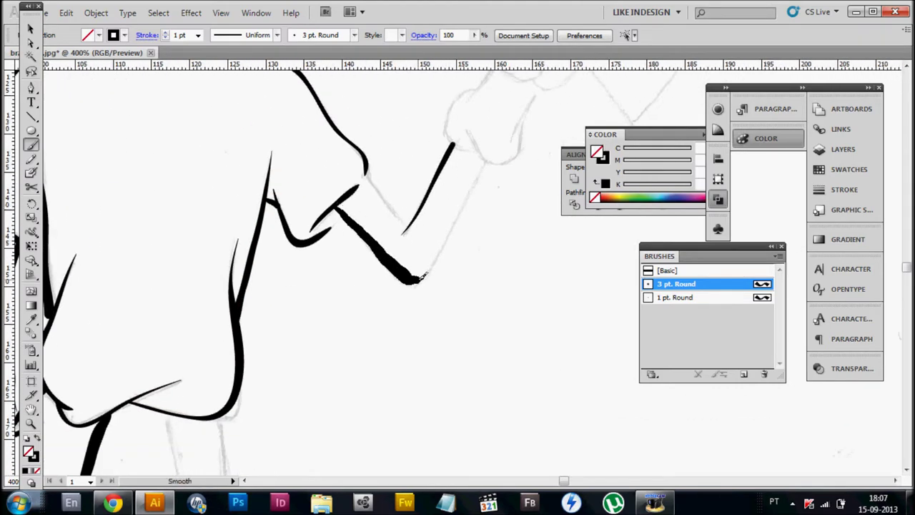
key("ctrl+z")
scroll(380, 241, "right", 2)
left_click_drag(287, 203, 311, 217)
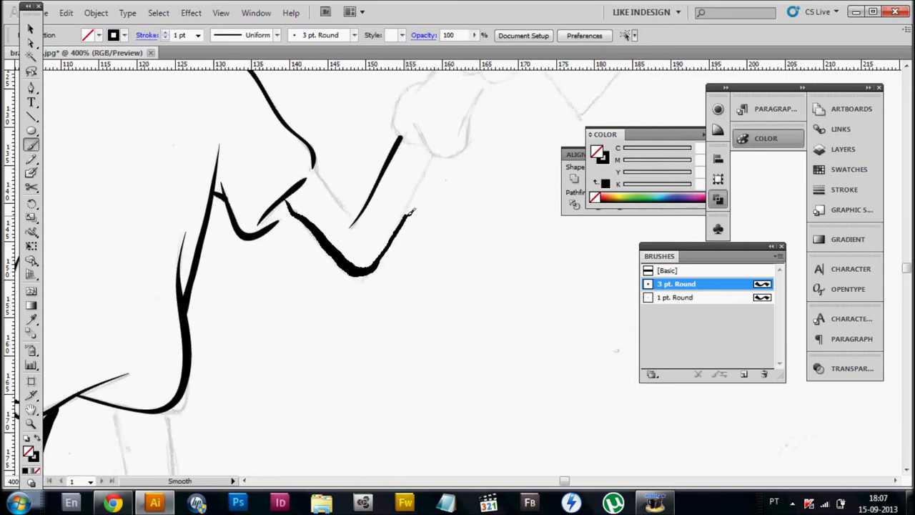
Zoom out to view the whole inked figure.
scroll(412, 212, "up", 3)
scroll(372, 236, "up", 3)
key("z")
left_click(336, 324, "alt")
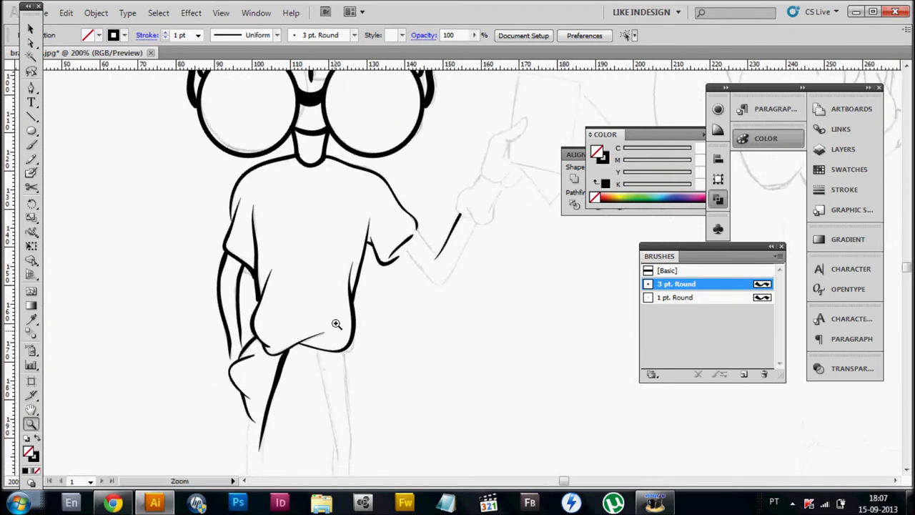
Zoom in and join the bent stroke's end onto the vertical stroke below the sleeve.
left_click(412, 244)
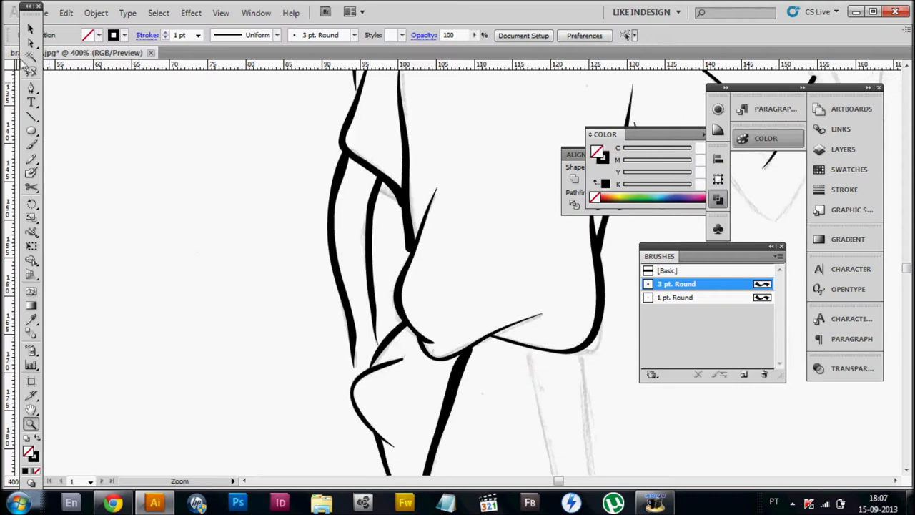
key("a")
left_click(372, 257)
key("ctrl+plus")
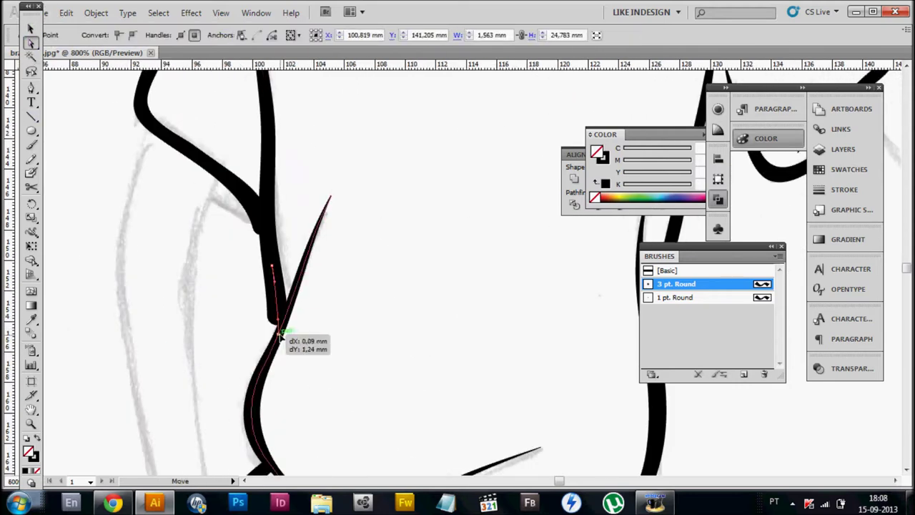
scroll(348, 347, "down", 3)
scroll(388, 272, "up", 4)
left_click(301, 339)
left_click_drag(301, 339, 306, 347)
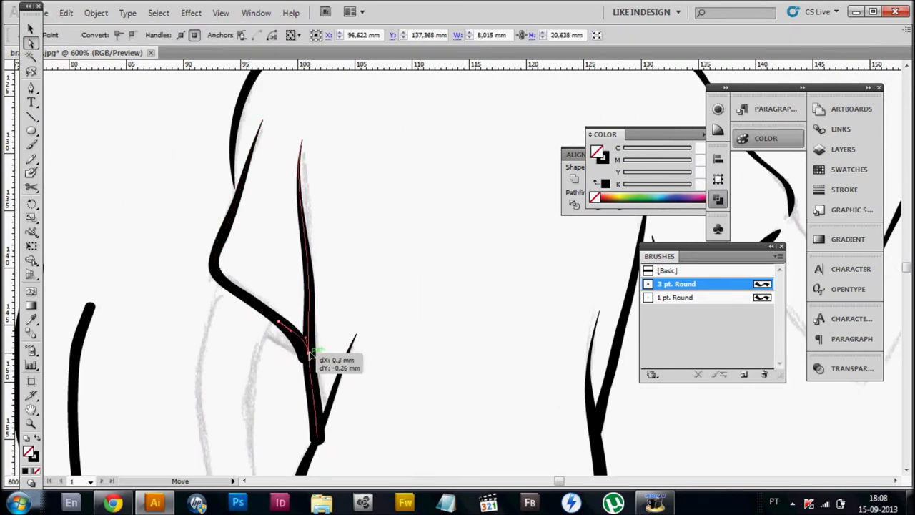
scroll(306, 348, "down", 3)
scroll(327, 372, "up", 4)
Finish the current Pen path and deselect it.
left_click(31, 87)
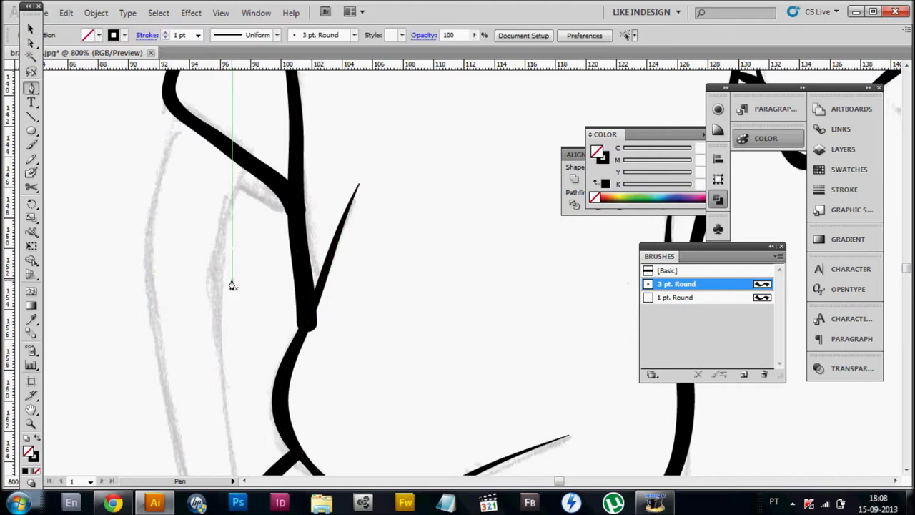
scroll(238, 283, "down", 1)
scroll(236, 329, "down", 1)
left_click(280, 346)
key("v")
left_click(153, 214)
Draw a curved Pen fold line at the shirt's lower side.
left_click(31, 87)
scroll(236, 286, "up", 1)
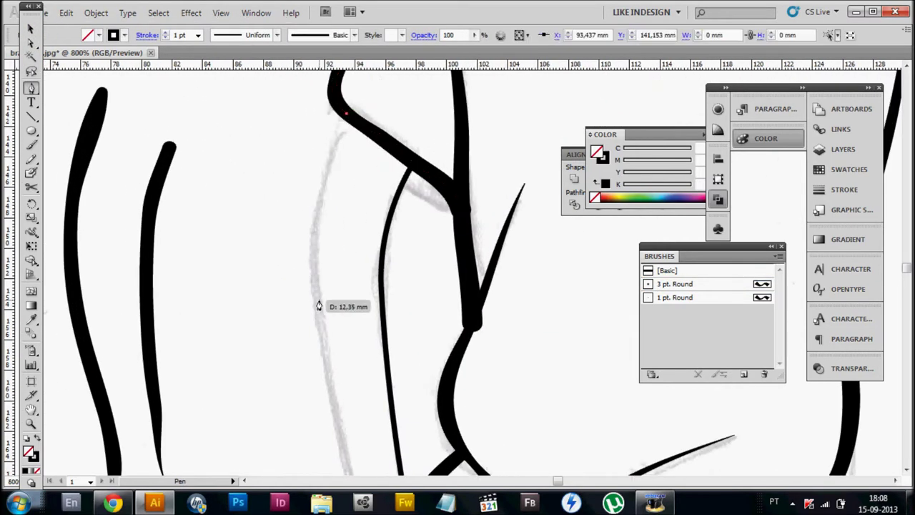
left_click(307, 194)
left_click_drag(326, 307, 379, 314)
scroll(379, 314, "down", 2)
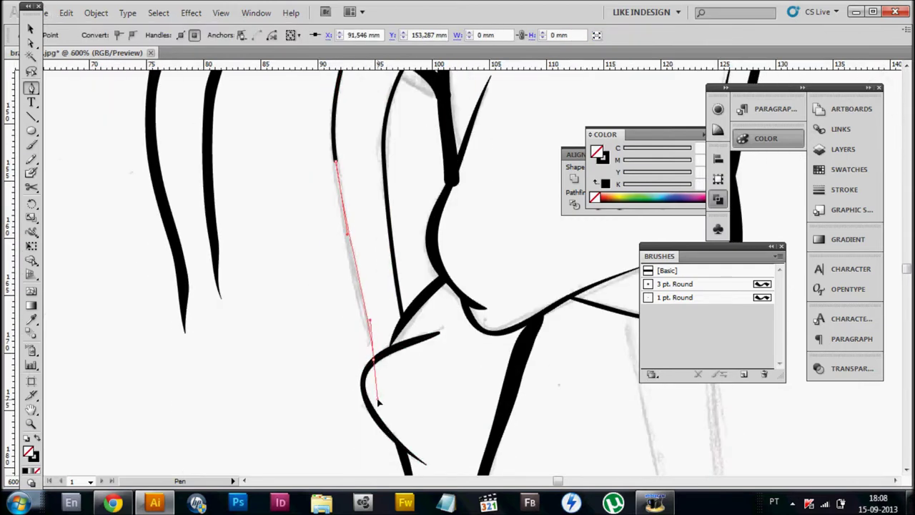
left_click_drag(404, 349, 369, 368)
key("v")
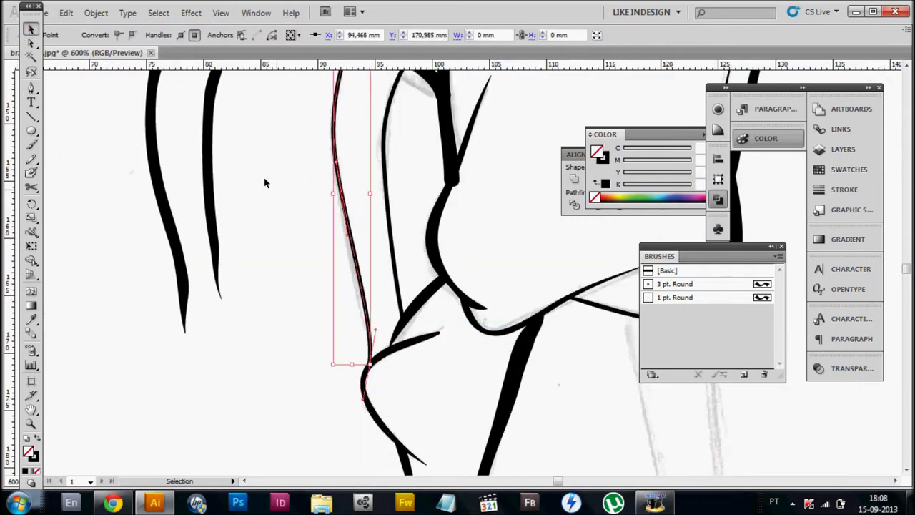
scroll(237, 219, "down", 3)
scroll(236, 220, "up", 1)
left_click(237, 221)
Draw the raised arm's Pen line from the sleeve end, down to the elbow, up to the hand.
scroll(498, 291, "down", 2)
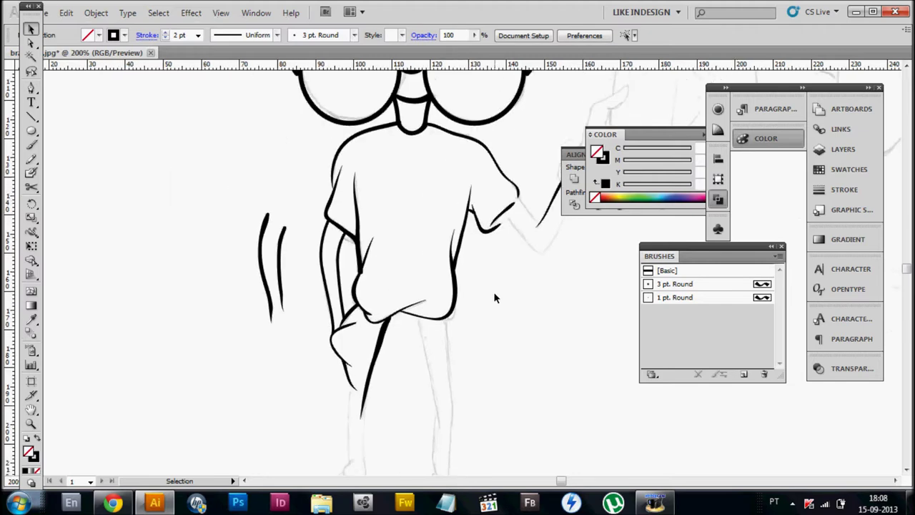
scroll(479, 270, "up", 2)
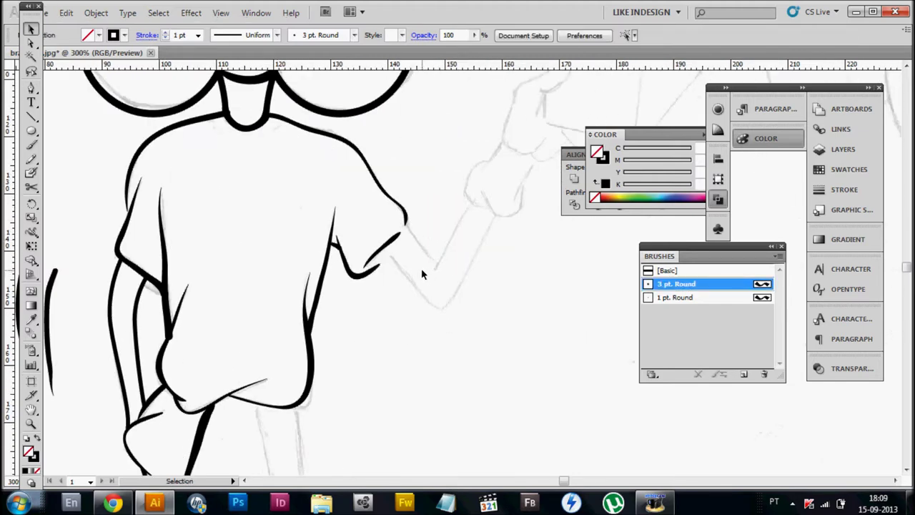
scroll(421, 273, "up", 2)
key("p")
left_click(315, 190)
left_click_drag(441, 307, 465, 285)
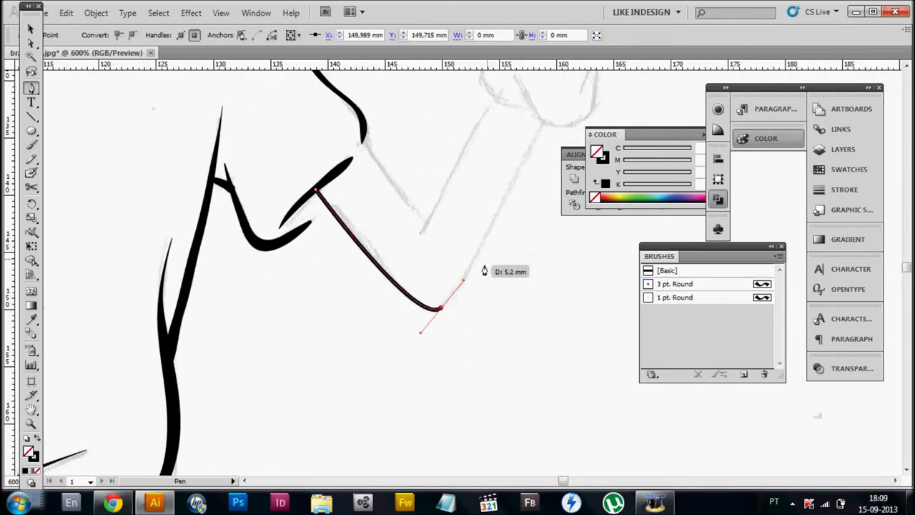
scroll(465, 285, "down", 2)
left_click(497, 164)
scroll(418, 233, "down", 2)
scroll(417, 233, "up", 2)
scroll(395, 333, "up", 2)
key("ctrl+shift+a")
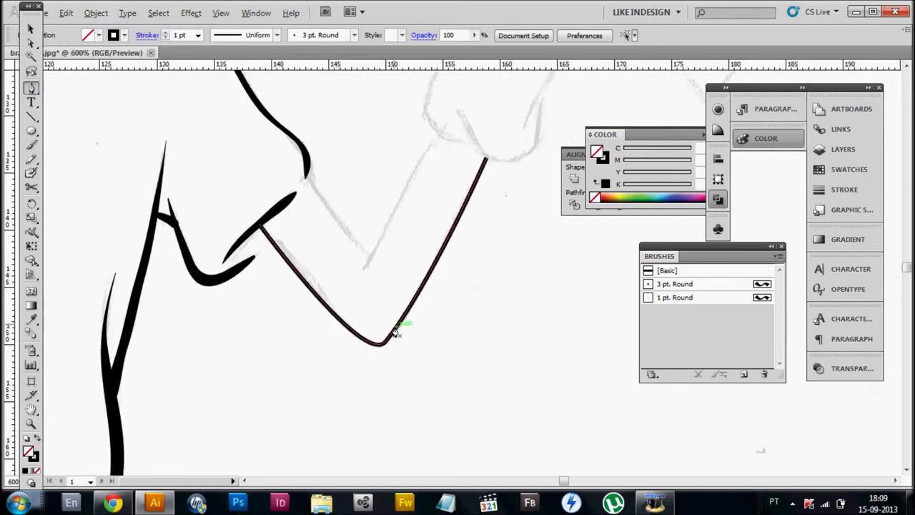
Snap the sleeve stroke's end onto the arm line and show the Layers panel.
left_click_drag(311, 192, 307, 195)
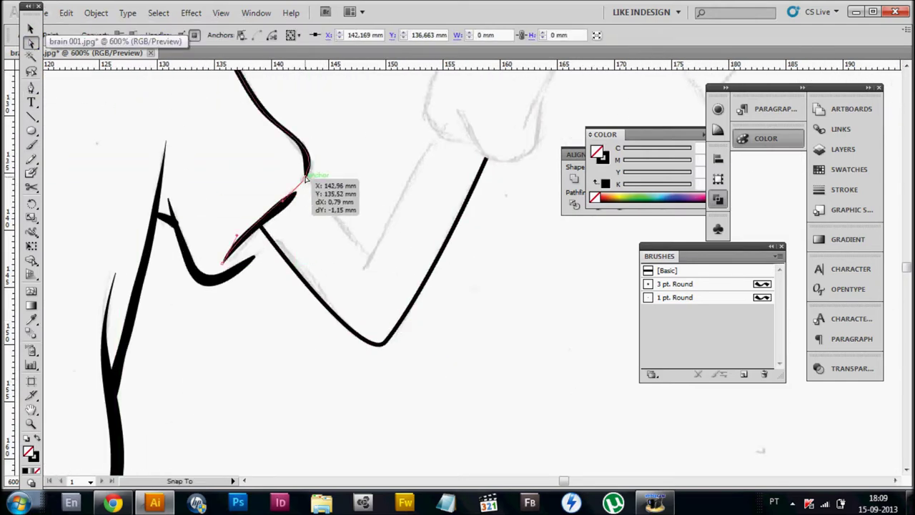
scroll(398, 203, "down", 2)
key("a")
key("F7")
key("ctrl+shift+a")
scroll(462, 241, "down", 3)
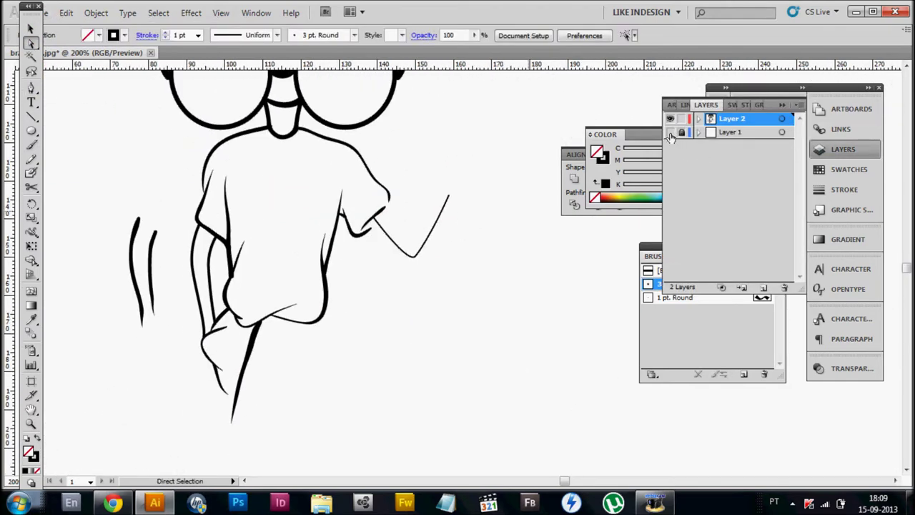
Pen-draw the forearm's upper line from the sleeve to the hand.
scroll(353, 272, "up", 3)
key("p")
scroll(336, 241, "up", 2)
left_click(256, 363)
left_click(334, 230)
left_click(363, 166, "ctrl")
scroll(357, 215, "up", 2)
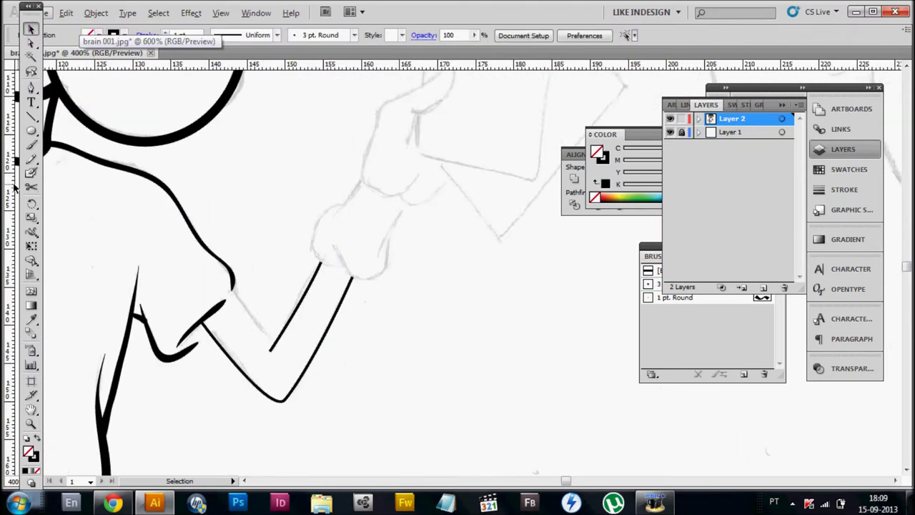
scroll(355, 276, "down", 2)
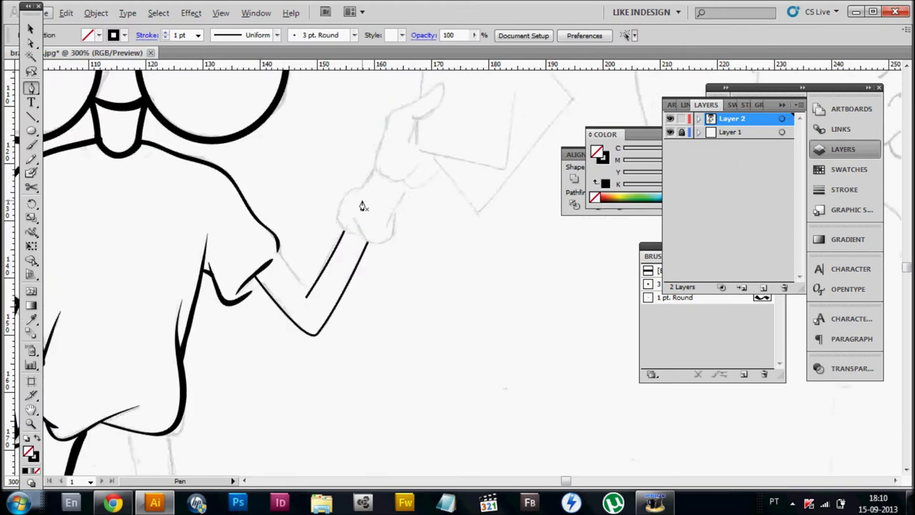
Set a thin shirt fold line's stroke weight to 0.5 pt.
mouse_move(363, 205)
left_mouse_down()
mouse_move(318, 308)
mouse_move(336, 158)
left_mouse_up()
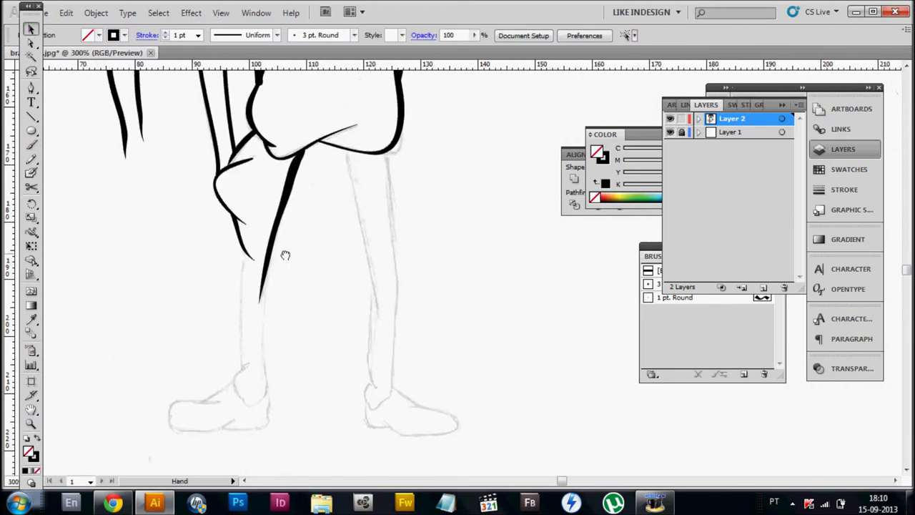
key("v")
scroll(286, 255, "up", 1)
left_click(312, 182)
left_click(198, 35)
left_click(186, 61)
left_click(159, 158)
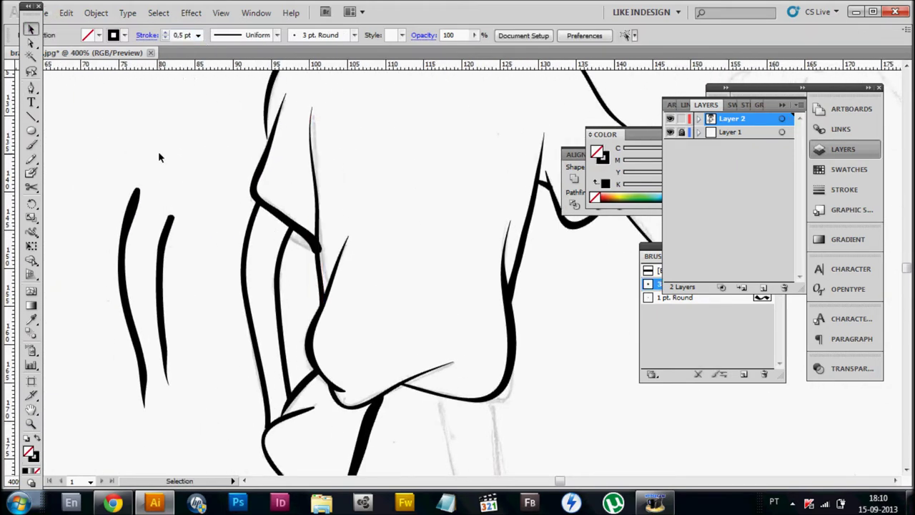
left_click(198, 35)
left_click(186, 61)
Select an anchor on the left shoulder curve with Direct Selection.
scroll(354, 261, "down", 2)
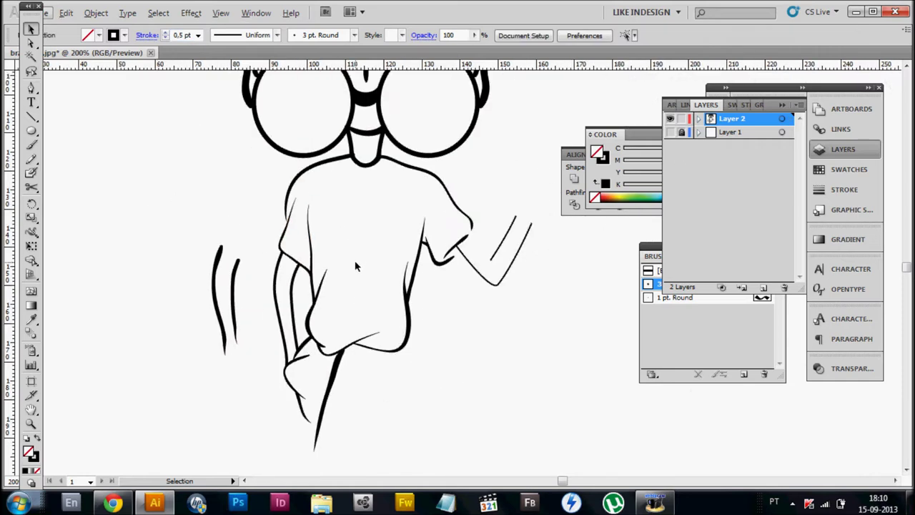
scroll(369, 256, "up", 1)
scroll(370, 250, "down", 1)
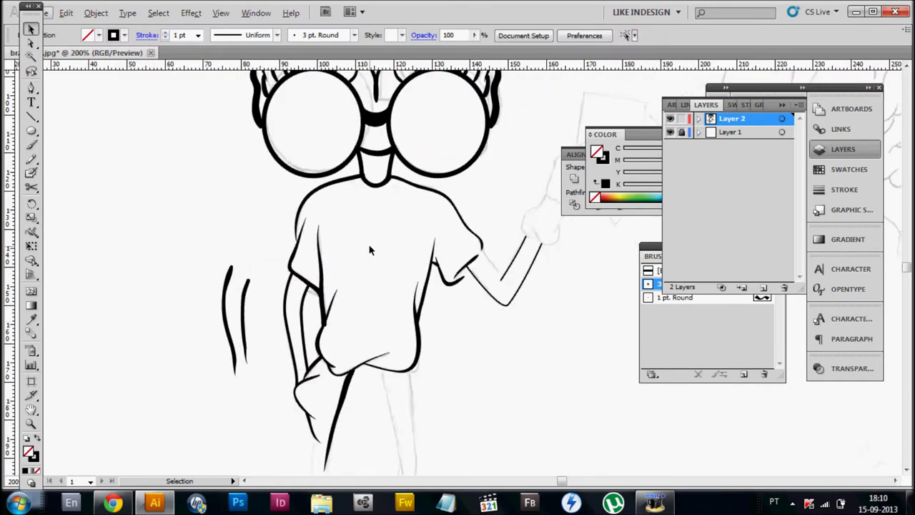
scroll(289, 202, "up", 2)
left_click(290, 203)
key("a")
left_click(296, 168)
scroll(376, 231, "down", 2)
scroll(372, 272, "up", 2)
scroll(372, 270, "up", 2)
scroll(465, 261, "down", 1)
scroll(484, 266, "up", 2)
scroll(484, 272, "down", 2)
scroll(408, 287, "up", 2)
scroll(296, 302, "up", 1)
Nudge the shirt fold curve's end anchor slightly upward.
key("v")
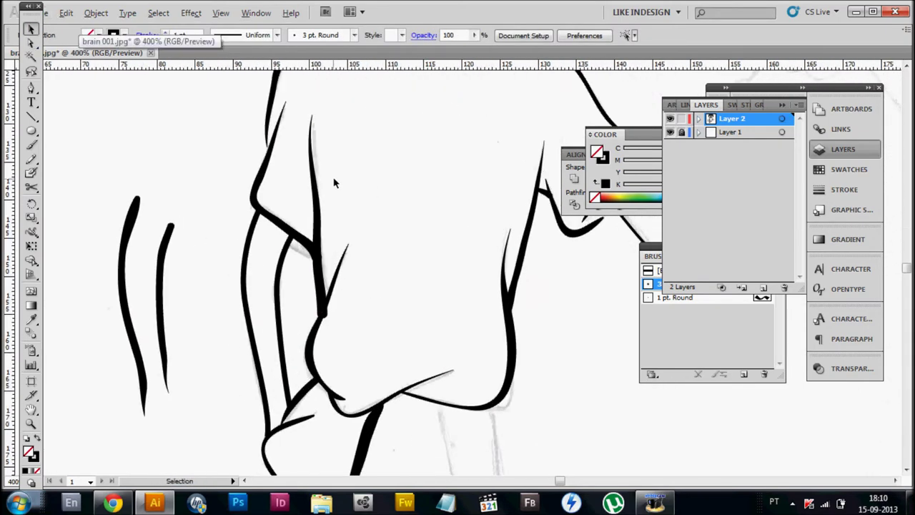
left_click(320, 297)
key("a")
scroll(320, 297, "down", 2)
scroll(312, 307, "up", 3)
left_click_drag(312, 307, 313, 282)
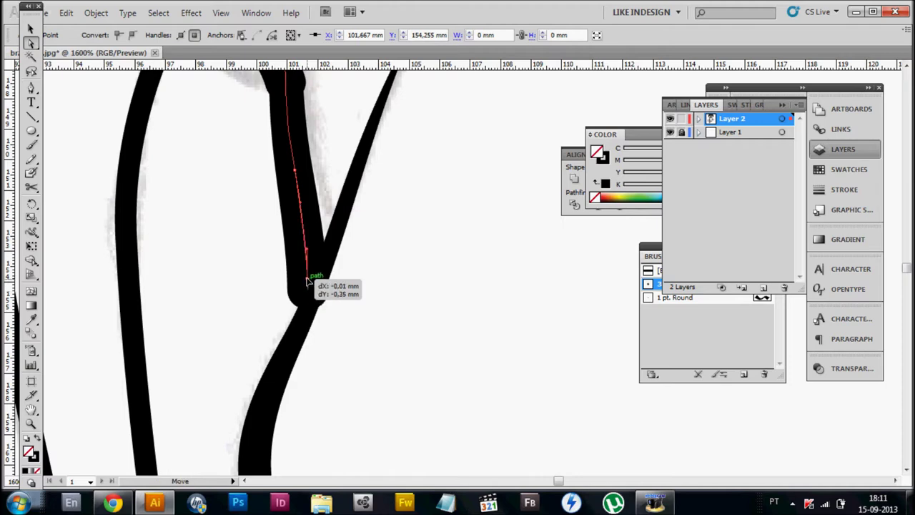
scroll(416, 326, "down", 2)
scroll(416, 326, "down", 2)
scroll(465, 344, "up", 2)
scroll(417, 262, "down", 3)
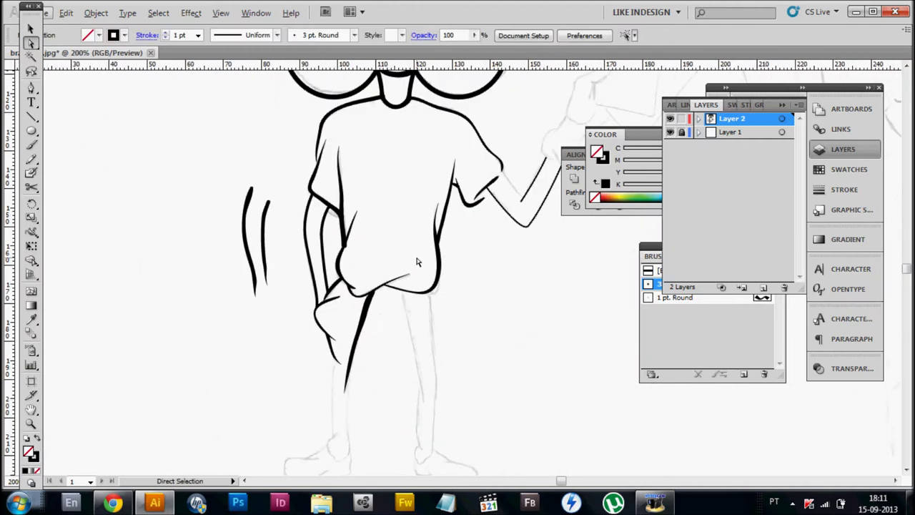
scroll(417, 261, "down", 3)
scroll(359, 337, "down", 3)
key("z")
left_click(52, 119)
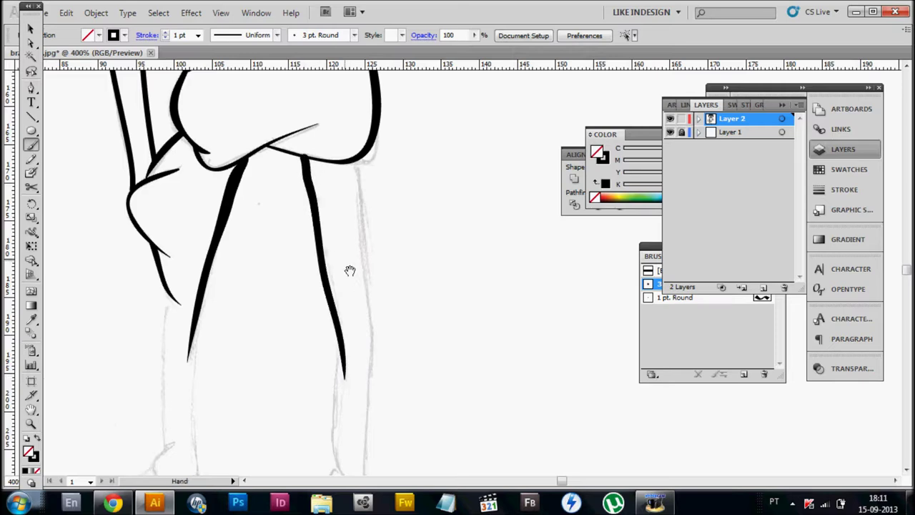
Brush the right leg outline, undoing the unsatisfactory ankle strokes.
left_click_drag(359, 285, 356, 274)
key("ctrl+z")
scroll(343, 372, "down", 2)
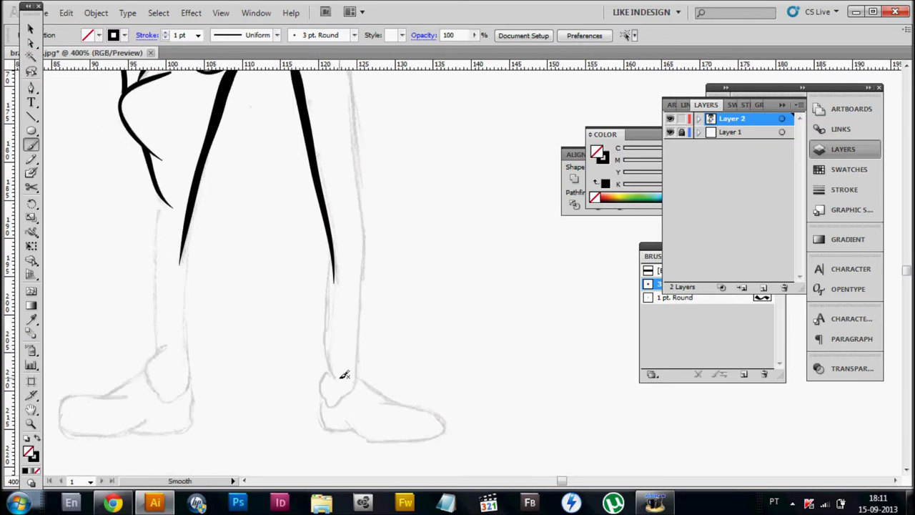
scroll(330, 296, "down", 2)
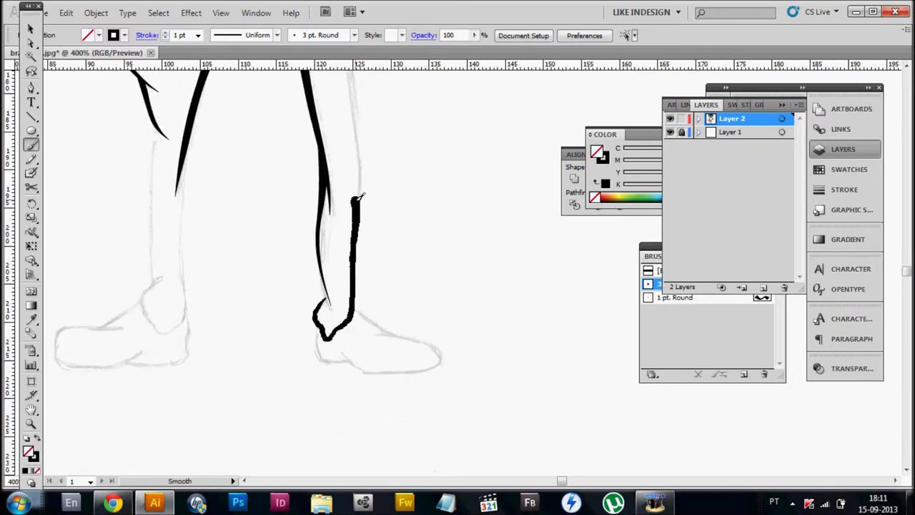
scroll(357, 279, "up", 3)
key("ctrl+z")
scroll(280, 322, "down", 2)
scroll(240, 383, "down", 1)
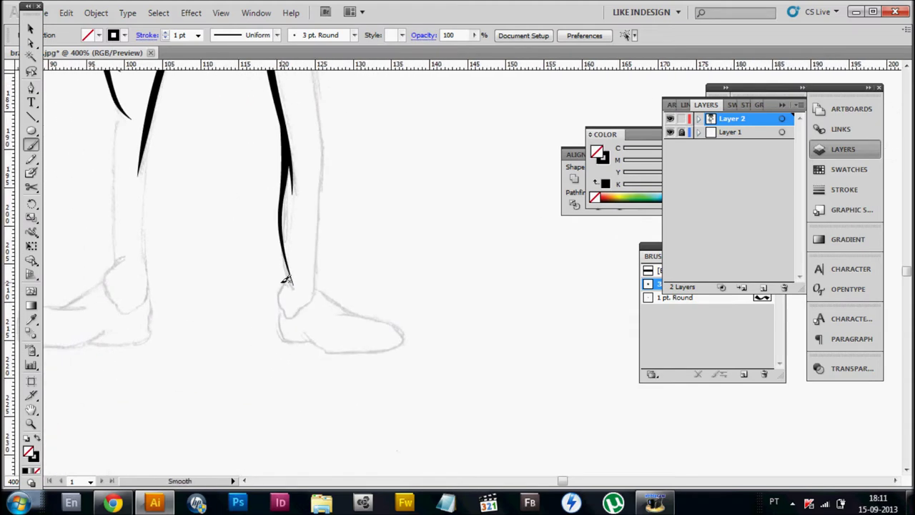
scroll(350, 360, "up", 5)
scroll(307, 234, "down", 3)
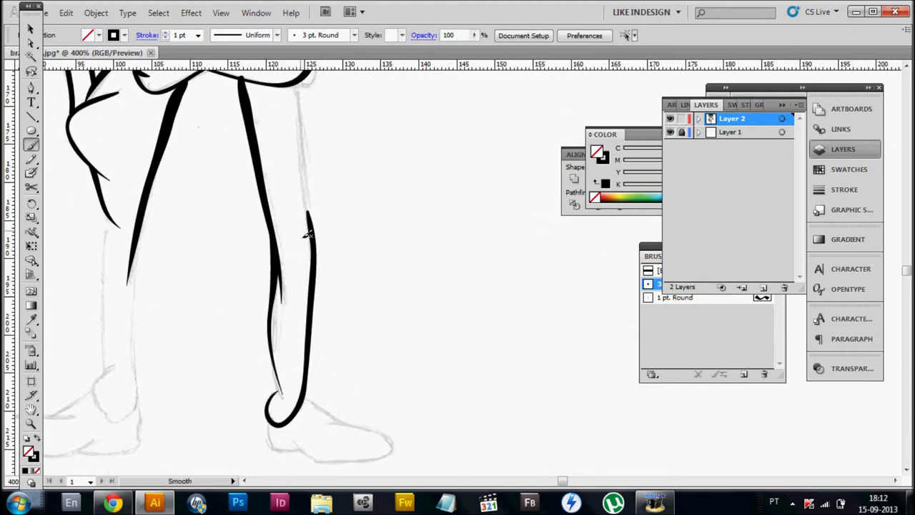
scroll(304, 312, "up", 3)
Paint a long tapered leg stroke curling down to the heel.
mouse_move(294, 472)
left_mouse_down()
mouse_move(299, 315)
mouse_move(369, 271)
left_mouse_up()
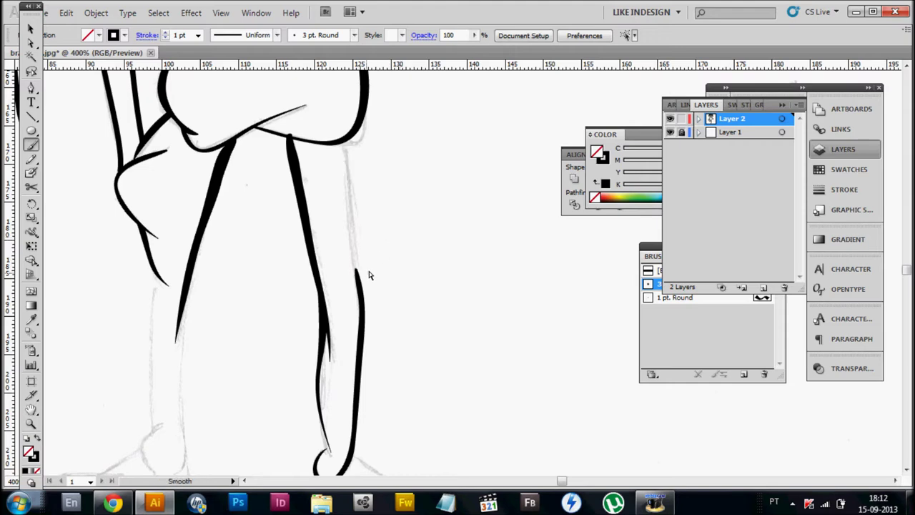
scroll(355, 240, "down", 3)
scroll(372, 262, "down", 3)
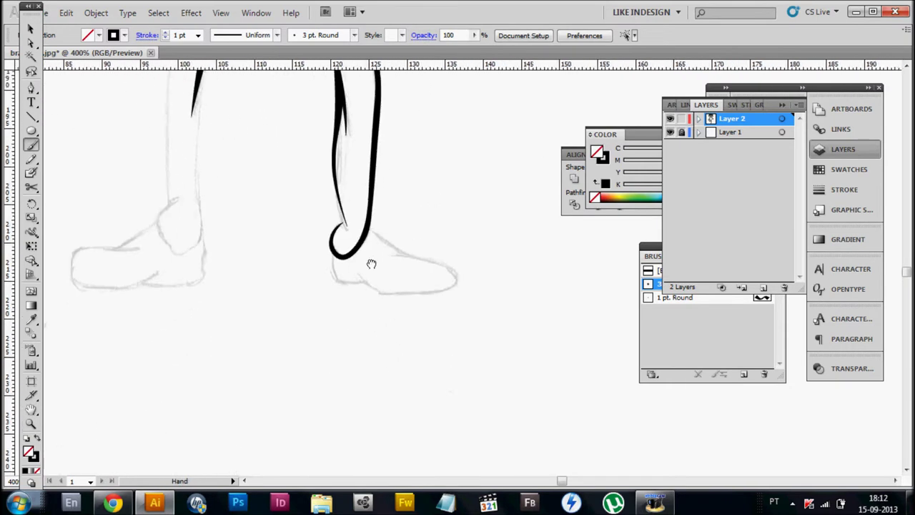
scroll(241, 268, "up", 1)
scroll(241, 267, "left", 2)
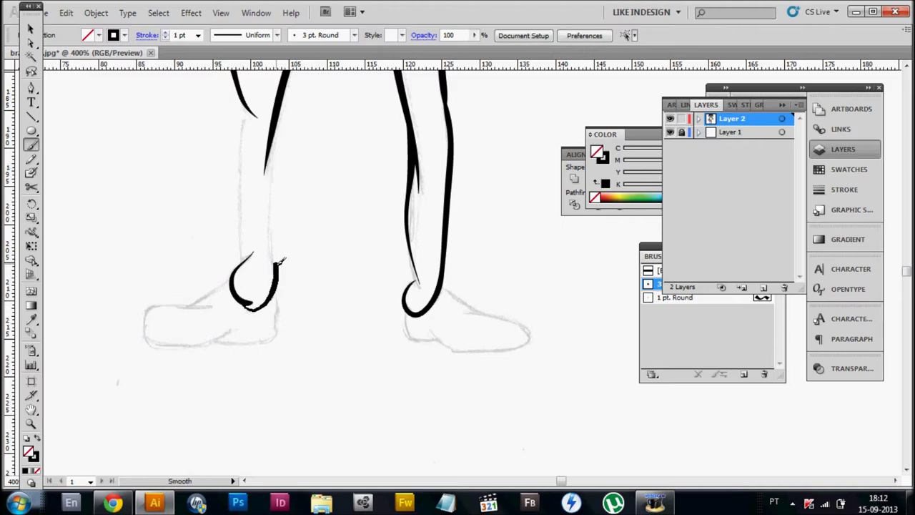
scroll(296, 172, "up", 1)
scroll(299, 256, "left", 2)
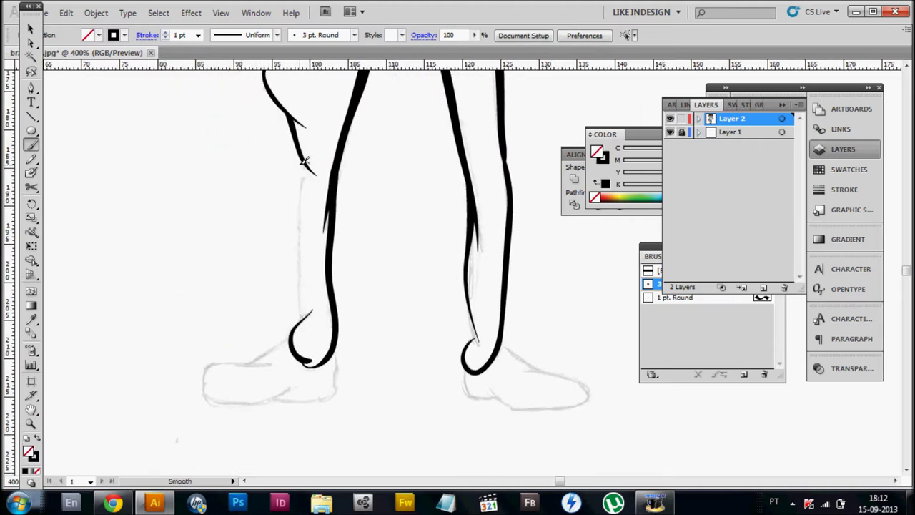
left_click_drag(308, 161, 294, 362)
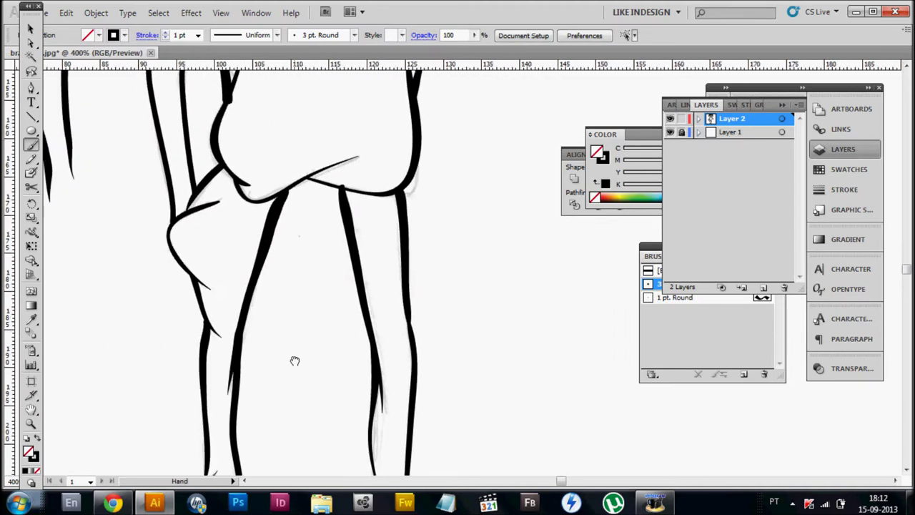
Redraw the arm's underside and brush the sleeve fold and a short wrist stroke.
mouse_move(319, 225)
left_mouse_down()
mouse_move(312, 296)
mouse_move(343, 250)
left_mouse_up()
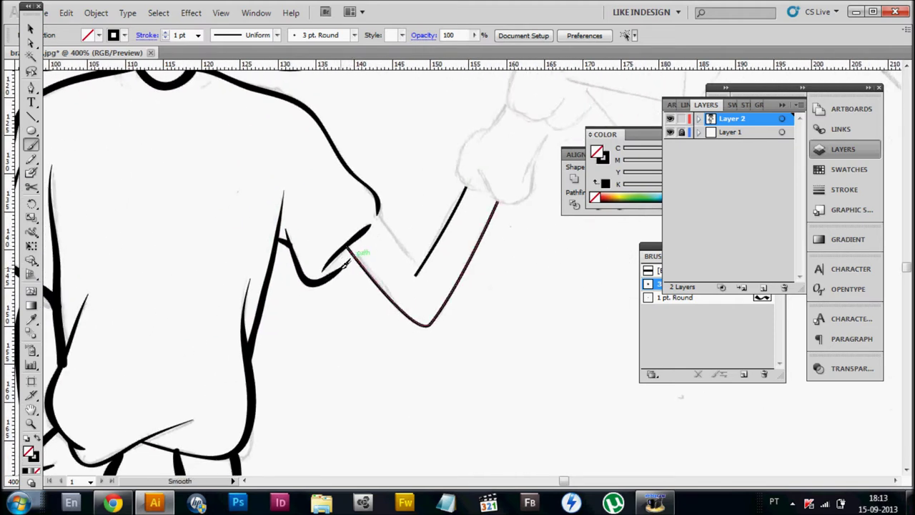
left_click_drag(350, 256, 333, 279)
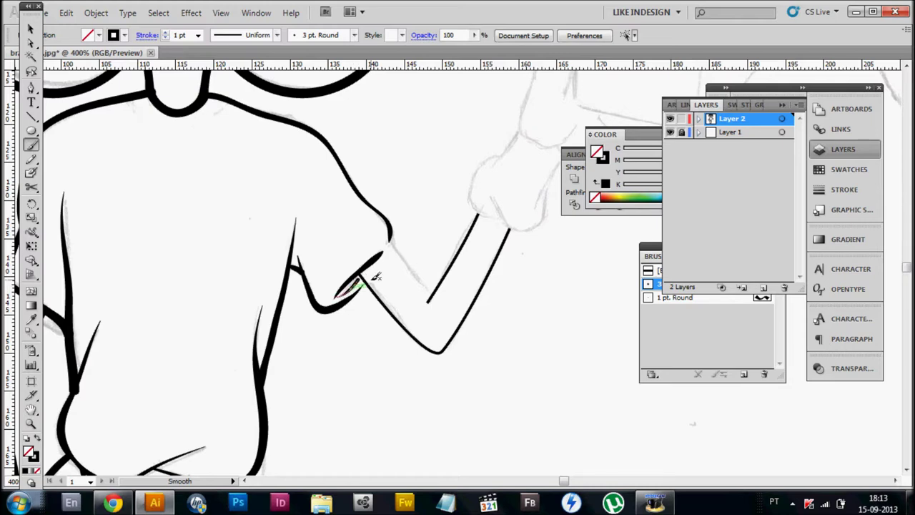
left_click_drag(352, 285, 358, 281)
mouse_move(67, 320)
left_mouse_down()
mouse_move(276, 259)
mouse_move(241, 300)
mouse_move(286, 260)
mouse_move(239, 296)
left_mouse_up()
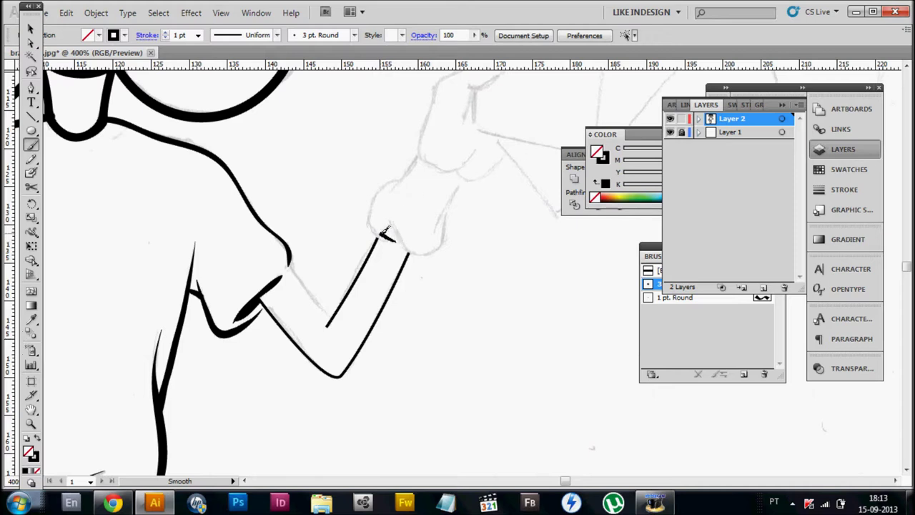
left_click_drag(403, 162, 352, 266)
left_click_drag(423, 251, 402, 271)
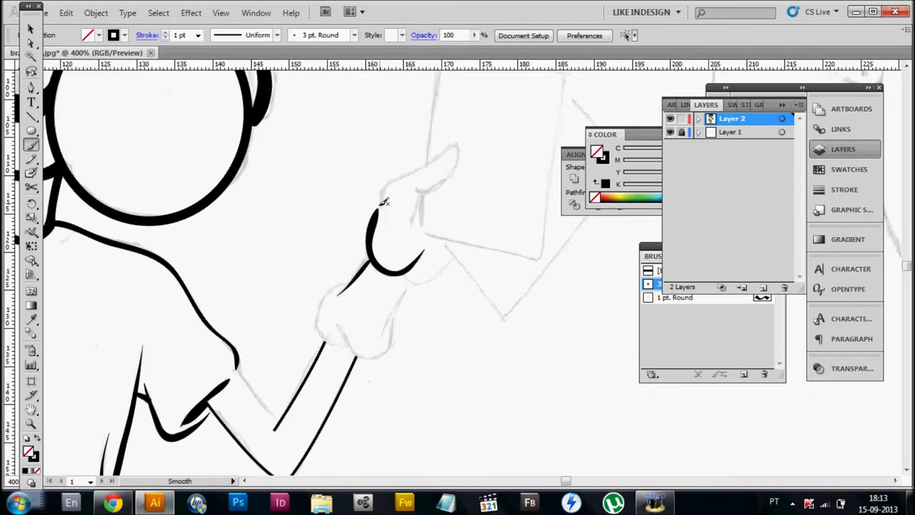
left_click_drag(605, 134, 765, 138)
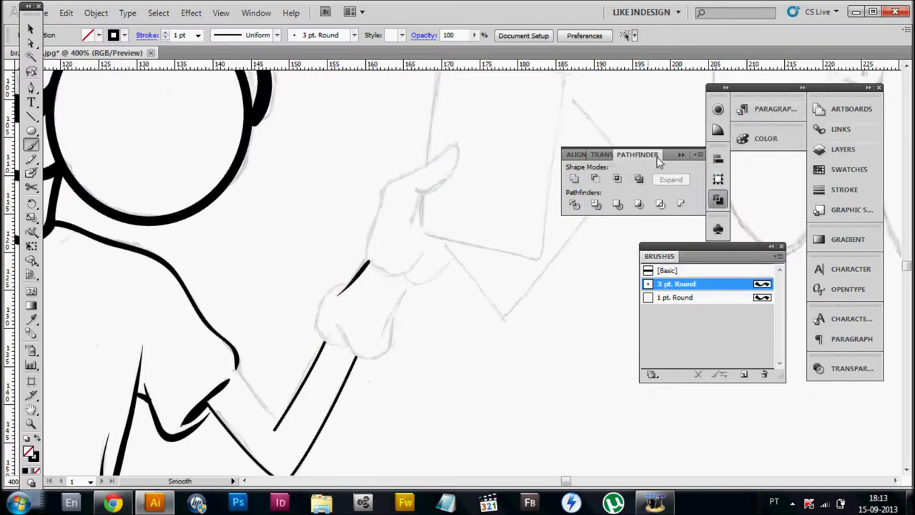
Set the 1 pt. Round brush's Angle, Roundness and Diameter to Pressure.
left_click(675, 297)
left_click(778, 256)
left_click(640, 384)
left_click_drag(450, 264, 415, 297)
left_click(451, 291)
left_click(414, 324)
left_click(451, 317)
left_click(430, 351)
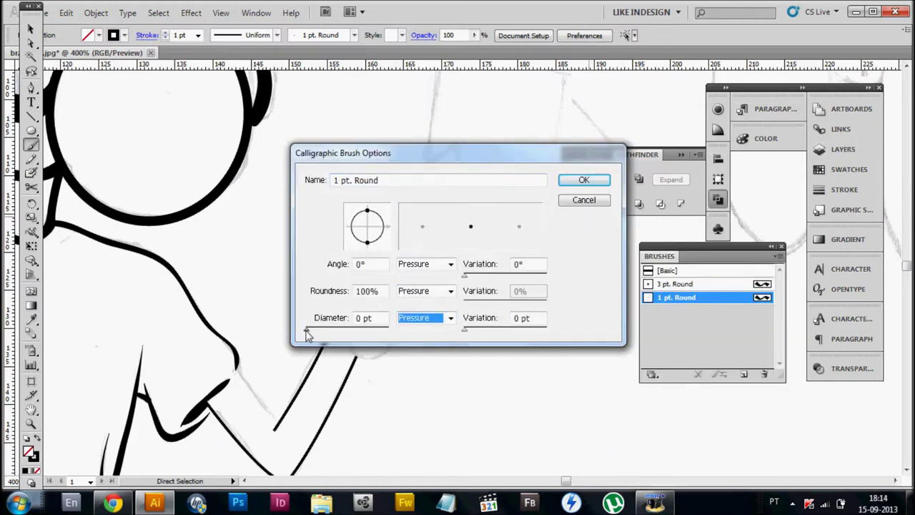
key("Return")
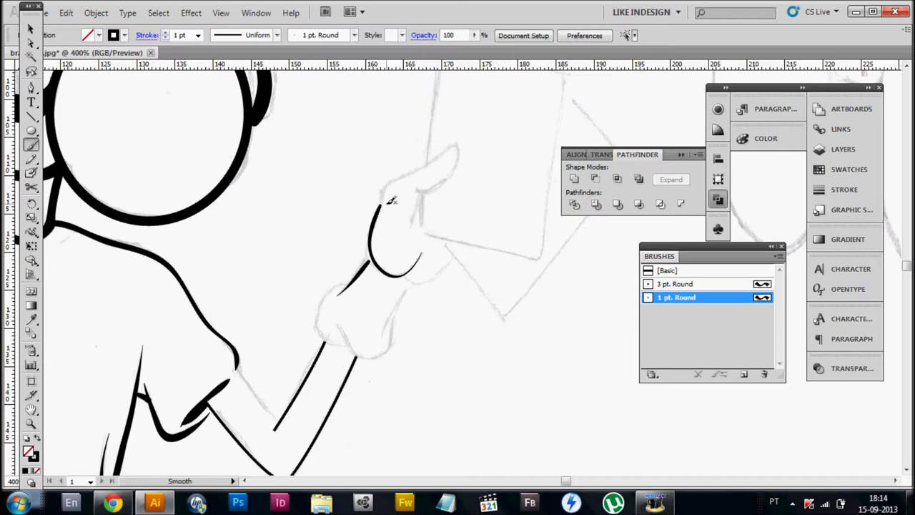
Trace the hand outline up from the wrist, undoing a stray thin stroke.
scroll(371, 254, "up", 3)
mouse_move(369, 325)
left_mouse_down()
mouse_move(419, 229)
mouse_move(423, 251)
mouse_move(398, 237)
left_mouse_up()
key("ctrl+z")
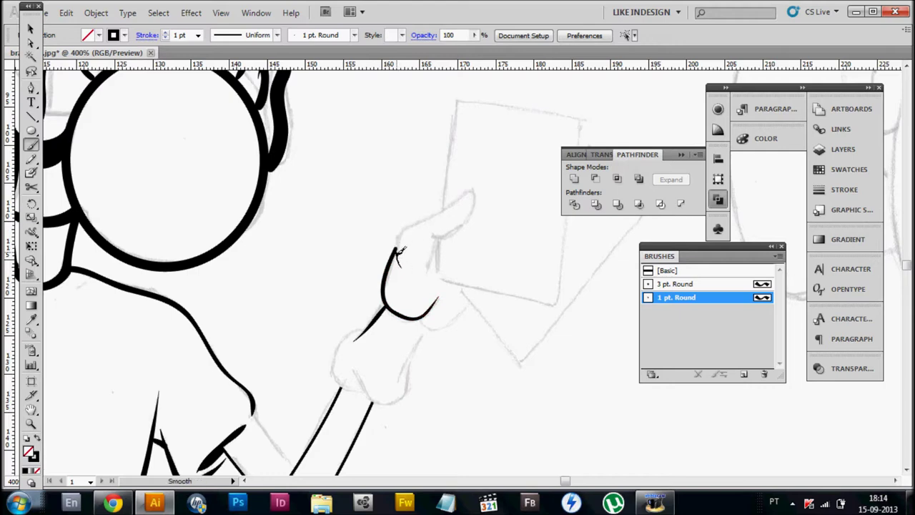
scroll(429, 243, "down", 1)
left_click(473, 229, "ctrl")
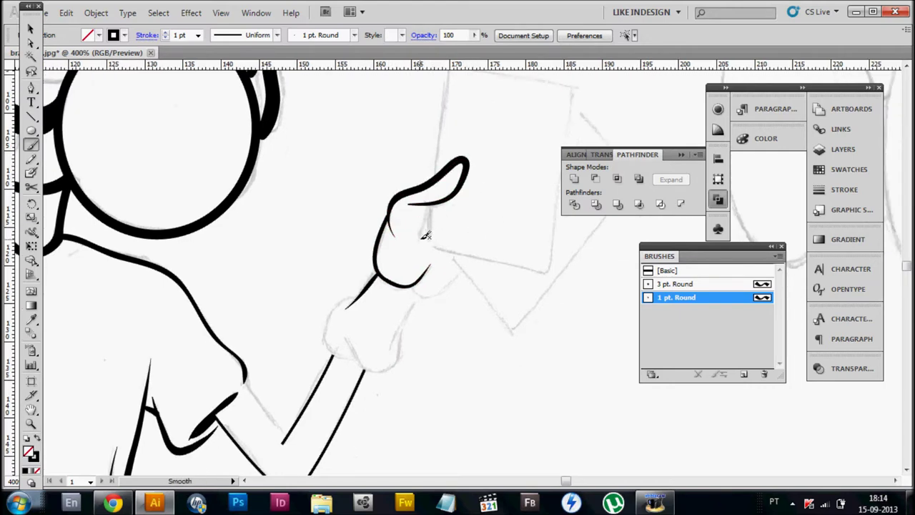
Smooth the hand outline, extend its lower stroke and ink the cuff's left side.
left_click_drag(440, 181, 427, 138)
left_click_drag(443, 240, 452, 228)
mouse_move(402, 265)
left_mouse_down()
mouse_move(434, 222)
mouse_move(447, 226)
left_mouse_up()
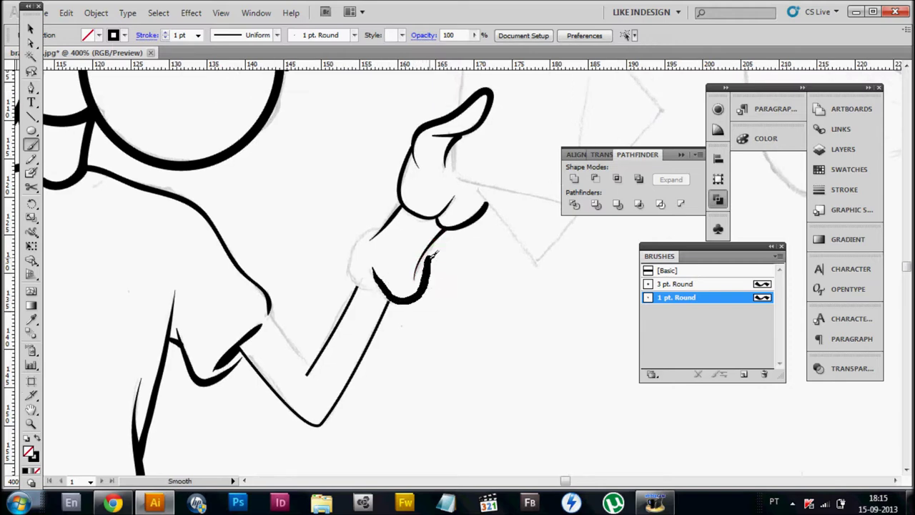
left_click_drag(354, 254, 378, 280)
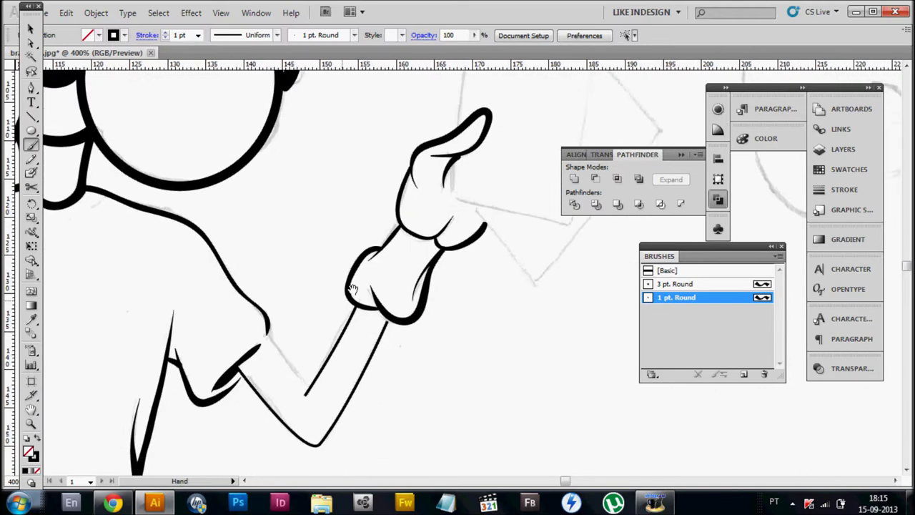
left_click_drag(330, 319, 371, 251)
scroll(371, 249, "down", 5)
scroll(429, 214, "up", 2)
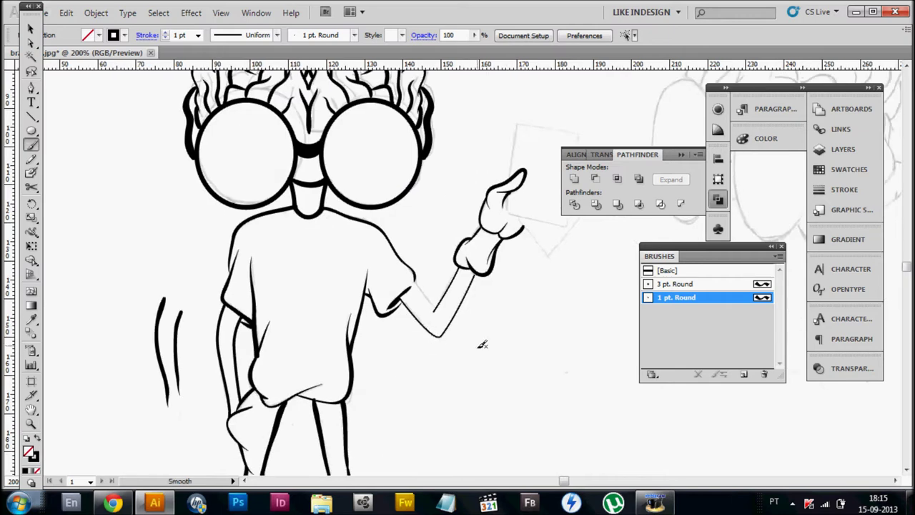
Shorten the inner thumb line's thin tail by dragging its endpoint inward.
scroll(341, 288, "up", 5)
key("a")
left_click(284, 264)
left_click_drag(229, 260, 269, 260)
scroll(413, 319, "down", 3)
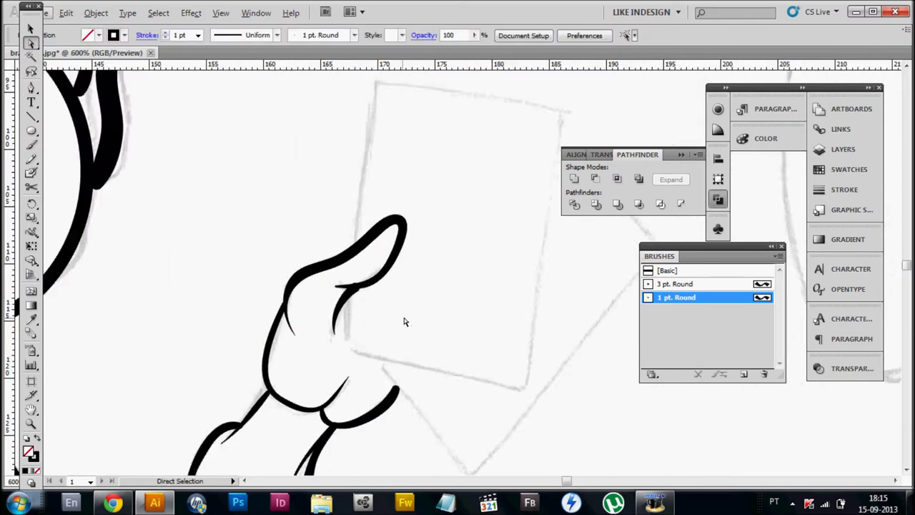
scroll(443, 326, "up", 3)
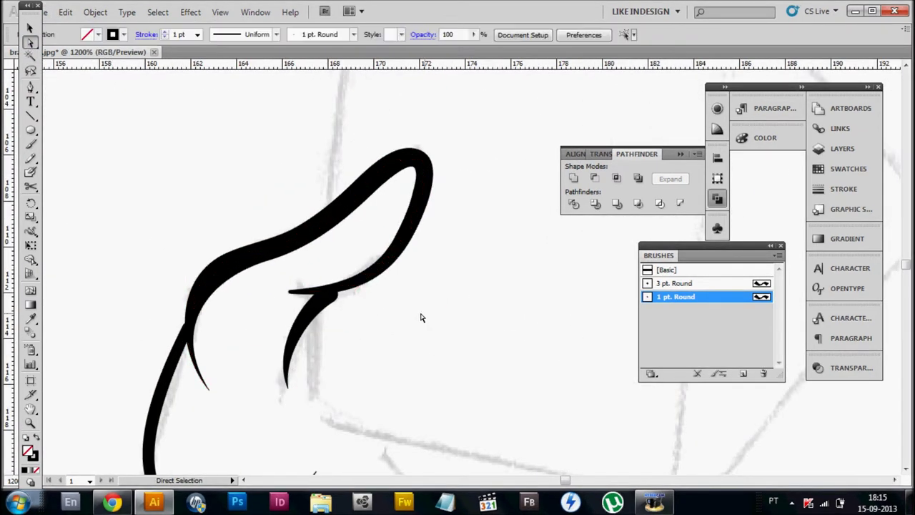
scroll(401, 291, "down", 1)
left_click(368, 306)
scroll(457, 334, "down", 1)
scroll(457, 333, "up", 1)
Set the thin hand stroke's weight to 0.75 pt.
key("v")
scroll(430, 336, "down", 1)
left_click(366, 345)
left_click(197, 35)
left_click(235, 262)
scroll(235, 262, "down", 1)
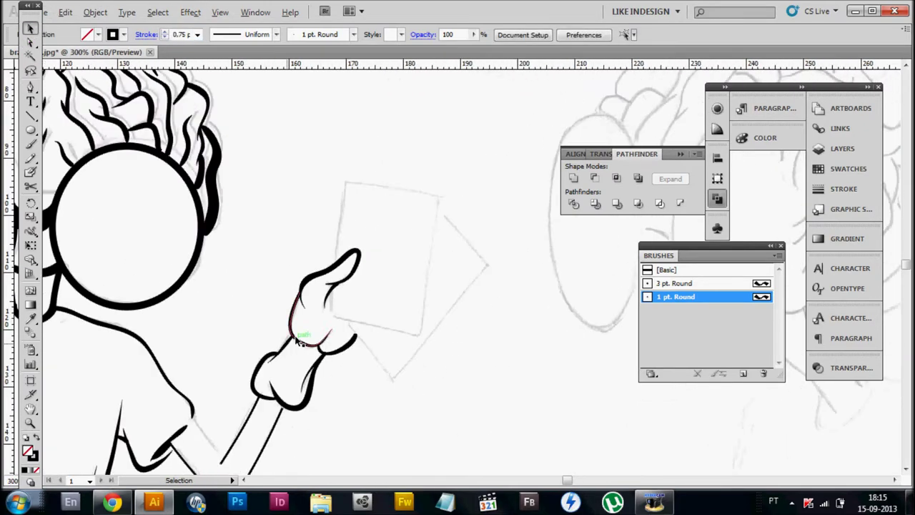
Show the sketch layer and add a new segment to the arm path.
left_click(843, 148)
left_click(669, 131)
scroll(339, 180, "up", 1)
scroll(272, 333, "up", 1)
left_click(290, 247)
left_click(352, 326)
key("v")
left_click_drag(156, 342, 189, 317)
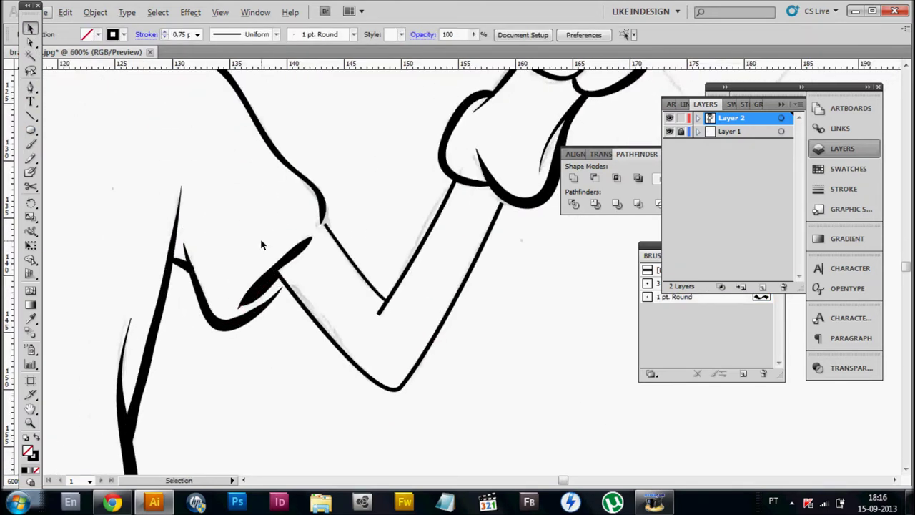
Adjust the sleeve fold stroke's anchor so it reaches the shoulder curve.
left_click(297, 261)
scroll(297, 261, "up", 1)
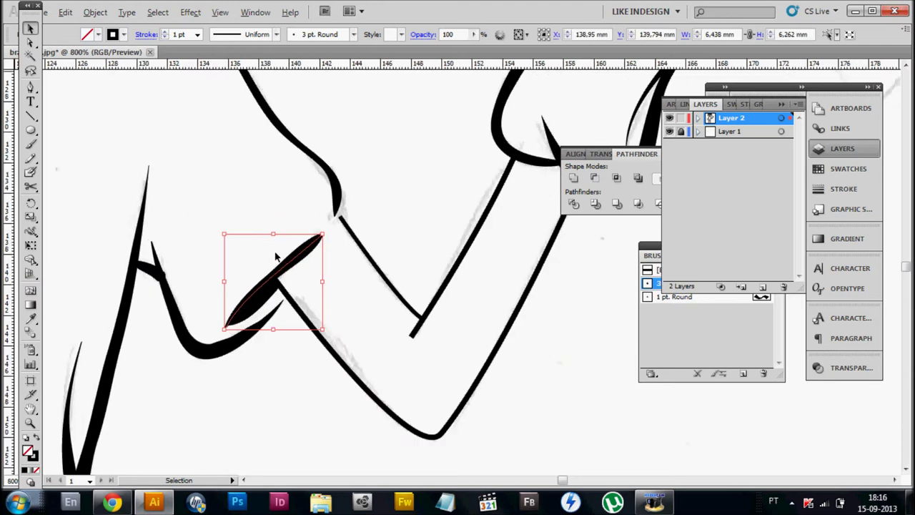
key("a")
left_click(327, 230)
scroll(280, 246, "down", 3)
scroll(335, 292, "down", 1)
scroll(335, 292, "down", 1)
scroll(405, 282, "up", 3)
scroll(404, 281, "up", 1)
right_click(408, 271)
scroll(462, 237, "down", 2)
scroll(444, 248, "down", 1)
scroll(335, 389, "up", 3)
Trace the right foot's heel curve with the Pen tool along the sketch.
key("p")
scroll(336, 301, "up", 2)
left_click(398, 353)
mouse_move(336, 295)
left_mouse_down()
mouse_move(360, 227)
mouse_move(330, 322)
left_mouse_up()
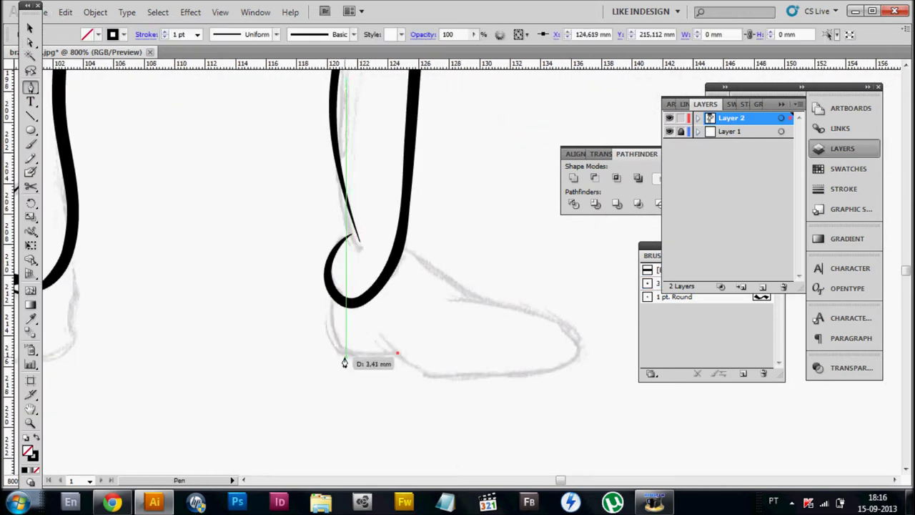
left_click_drag(346, 282, 337, 301)
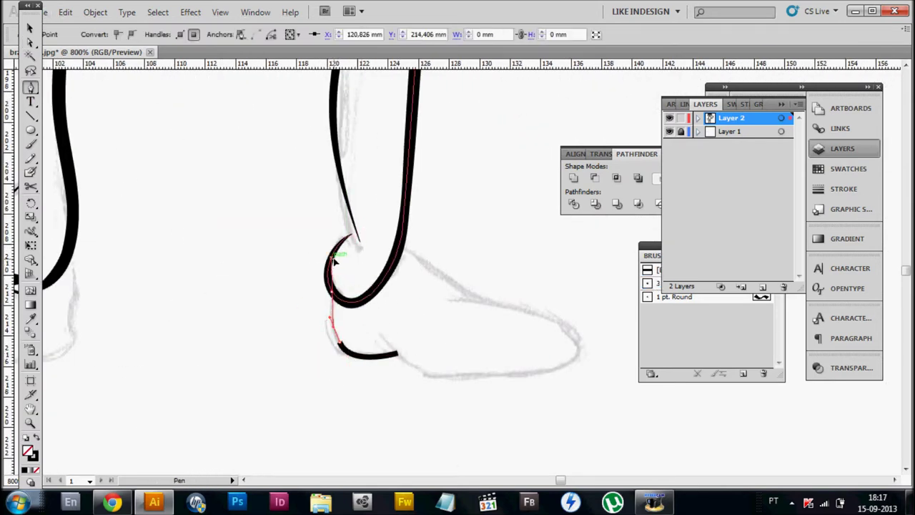
key("v")
scroll(259, 325, "down", 1)
scroll(412, 422, "up", 2)
Draw the sole line curving forward and around the toe.
key("p")
left_click(287, 270)
left_click_drag(392, 334, 462, 325)
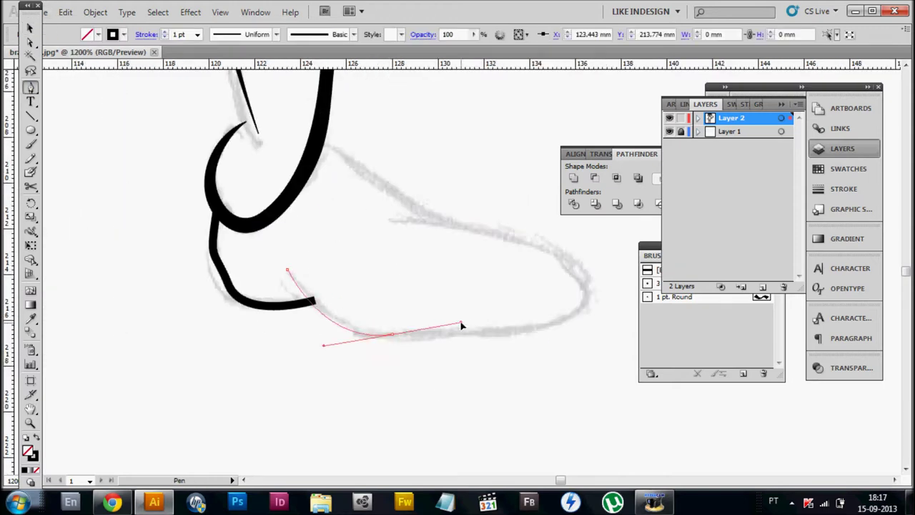
scroll(460, 339, "right", 3)
left_click_drag(410, 281, 384, 230)
left_click(148, 218)
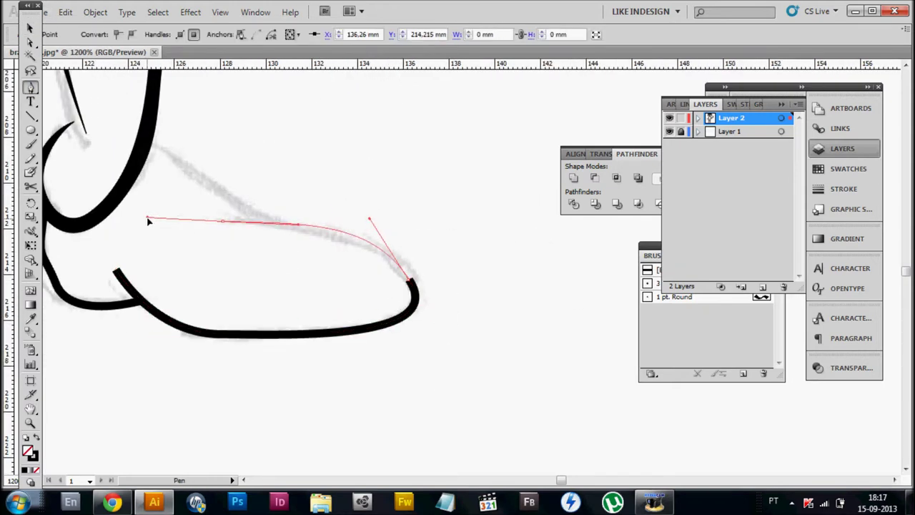
left_click_drag(119, 212, 119, 203)
key("ctrl+shift+a")
left_click(30, 27)
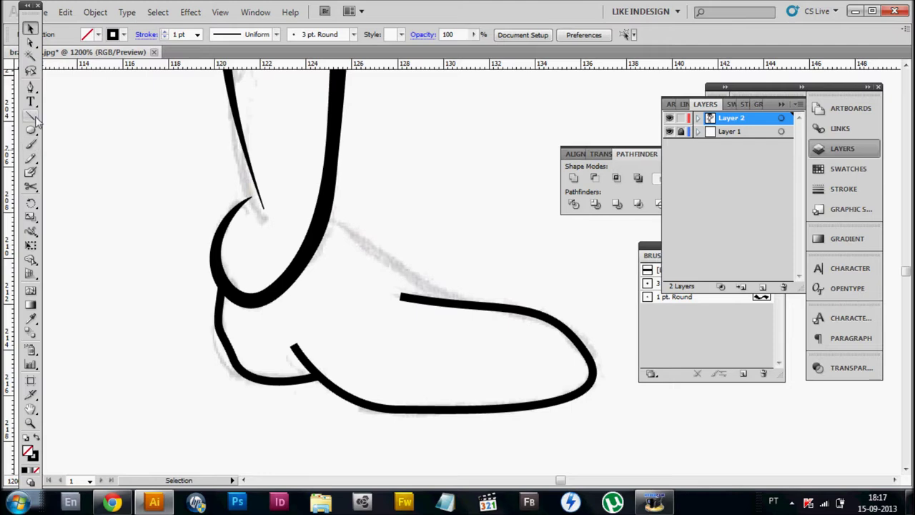
Draw the instep line across the top of the foot toward the ankle.
left_click_drag(280, 193, 414, 279)
left_click(372, 240)
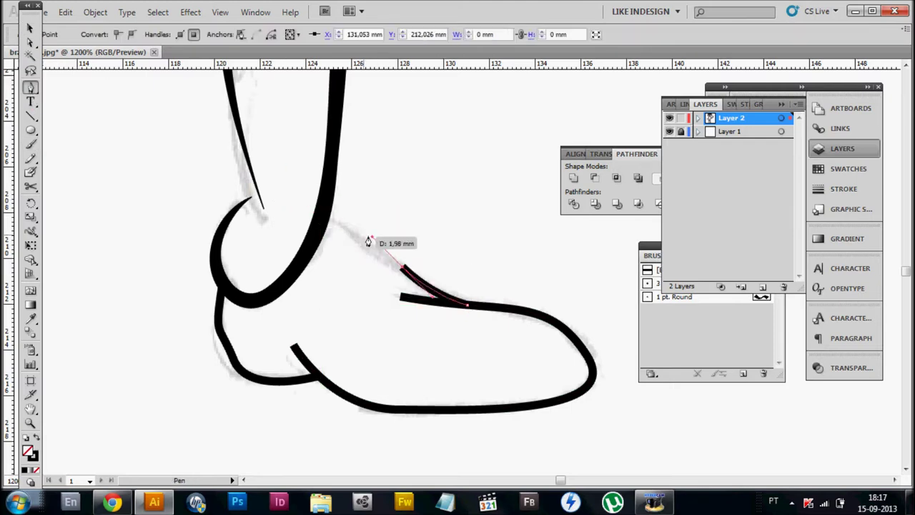
left_click(30, 27)
scroll(150, 129, "down", 3)
scroll(415, 301, "up", 3)
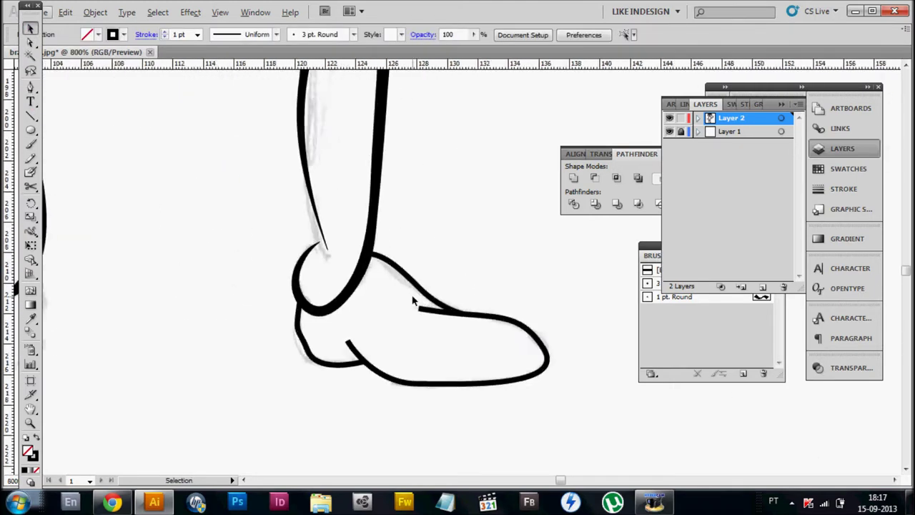
scroll(433, 260, "down", 1)
Apply the 3 pt. Round brush to the foot's instep line.
left_click(449, 247)
scroll(472, 214, "down", 3)
scroll(482, 194, "up", 1)
scroll(542, 310, "left", 3)
scroll(319, 265, "up", 1)
scroll(319, 265, "down", 1)
scroll(319, 265, "right", 3)
left_click_drag(341, 345, 352, 214)
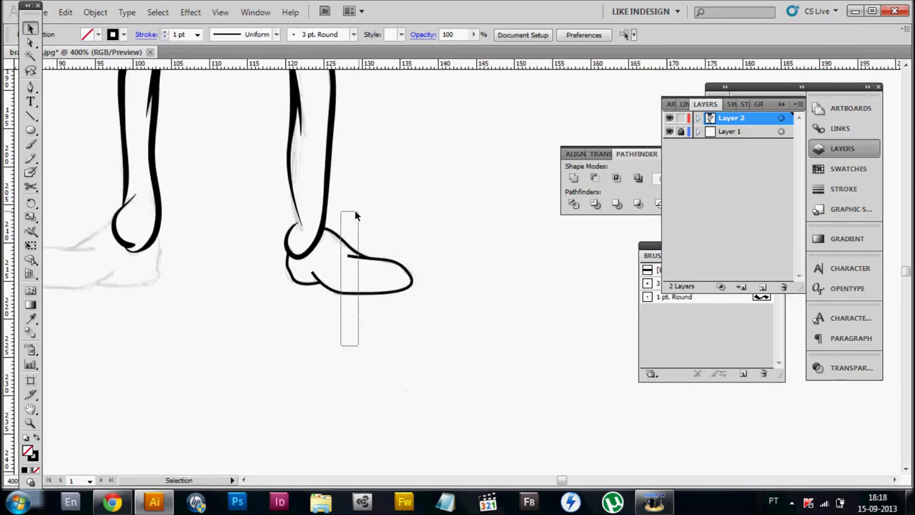
scroll(410, 246, "down", 1)
left_click(353, 34)
left_click(243, 75)
left_click(441, 208)
Give the foot line a tapered width profile.
left_click(276, 35)
left_click(218, 93)
left_click(290, 301)
scroll(290, 301, "up", 1)
left_click(844, 188)
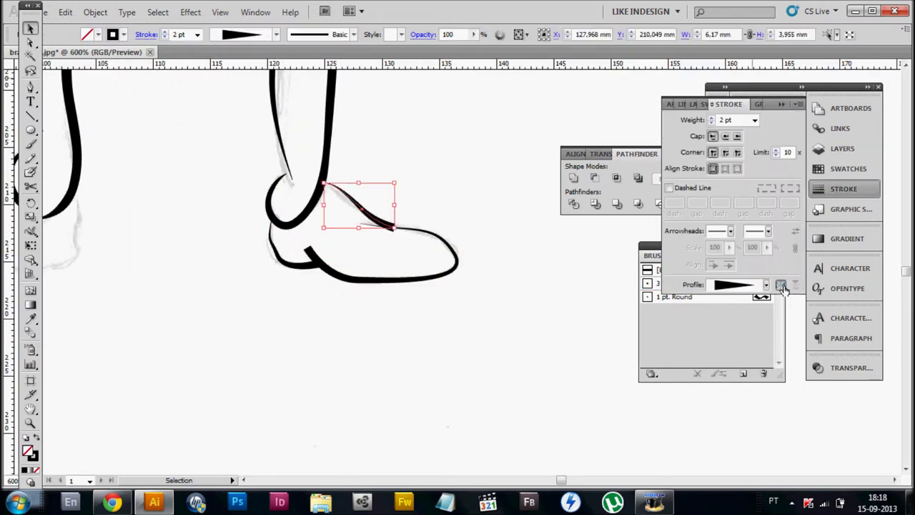
Apply a flipped tapered width profile to the foot's top line, then select the whole shoe.
left_click_drag(429, 236, 493, 215)
left_click(458, 258)
left_click(276, 35)
left_click(218, 56)
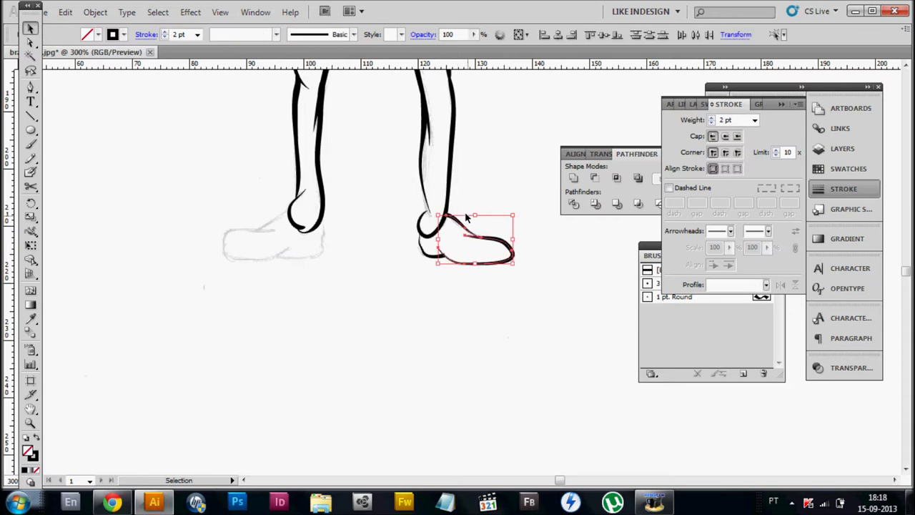
left_click(501, 221)
key("ctrl+minus")
left_click_drag(525, 348, 435, 199)
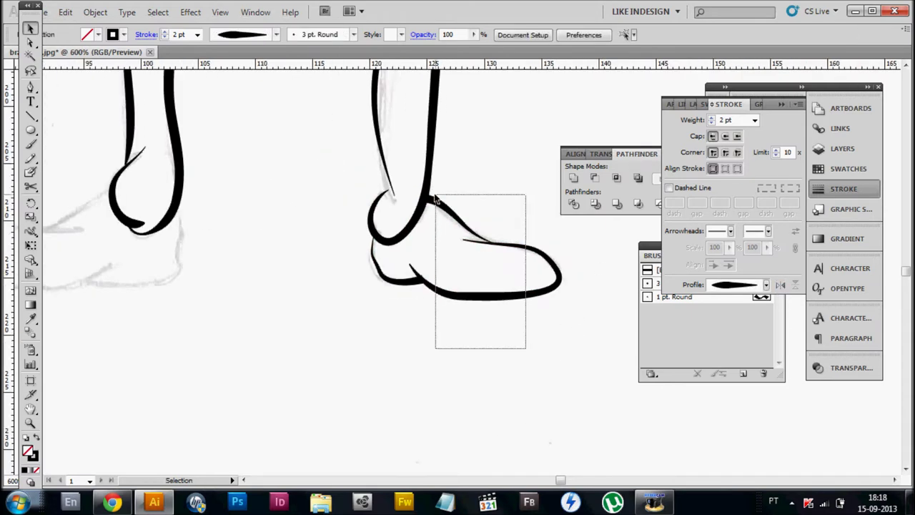
Copy the shoe, mirror it, and place and rotate it onto the left foot.
left_click_drag(399, 284, 333, 276)
right_click(334, 276)
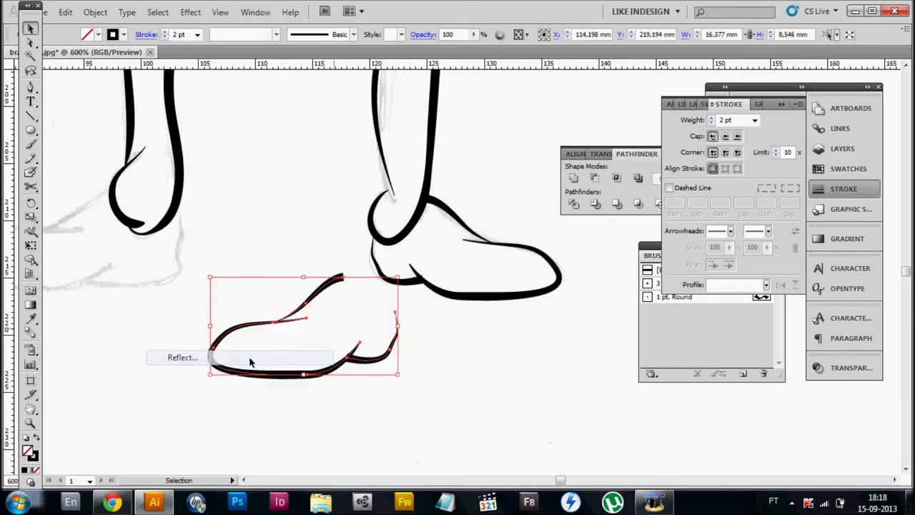
left_click(249, 358)
key("Return")
key("ctrl+minus")
key("ctrl+minus")
left_click_drag(311, 282, 314, 277)
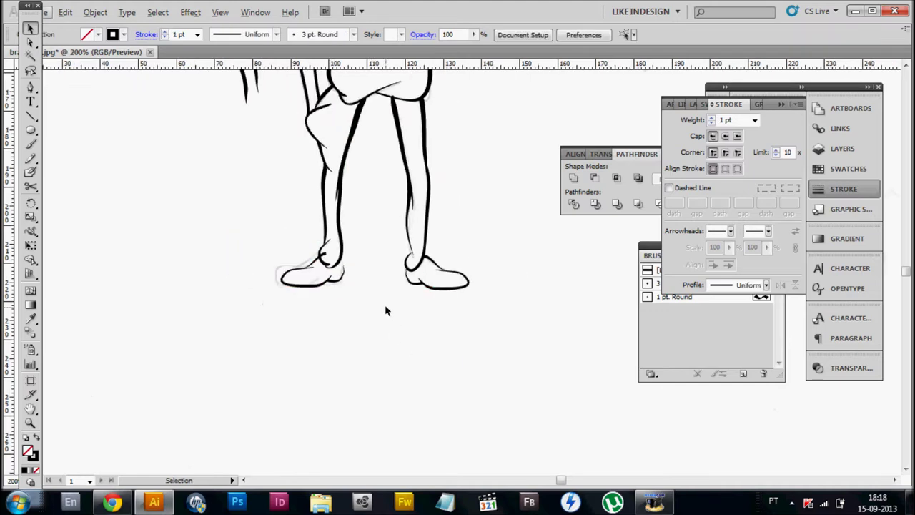
left_click_drag(458, 394, 457, 393)
key("ctrl+plus")
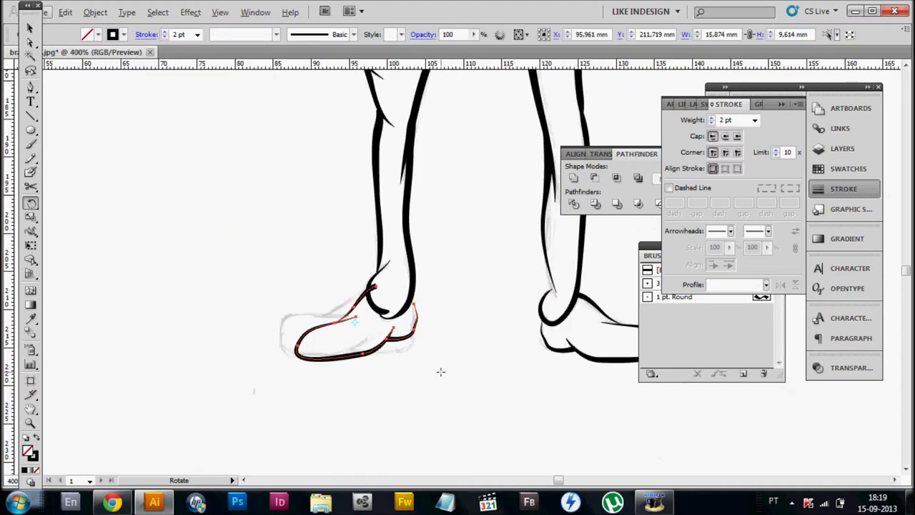
Zoom out to both feet and select only the right shoe outline.
key("v")
left_click(442, 375)
key("ctrl+minus")
key("ctrl+minus")
key("ctrl+minus")
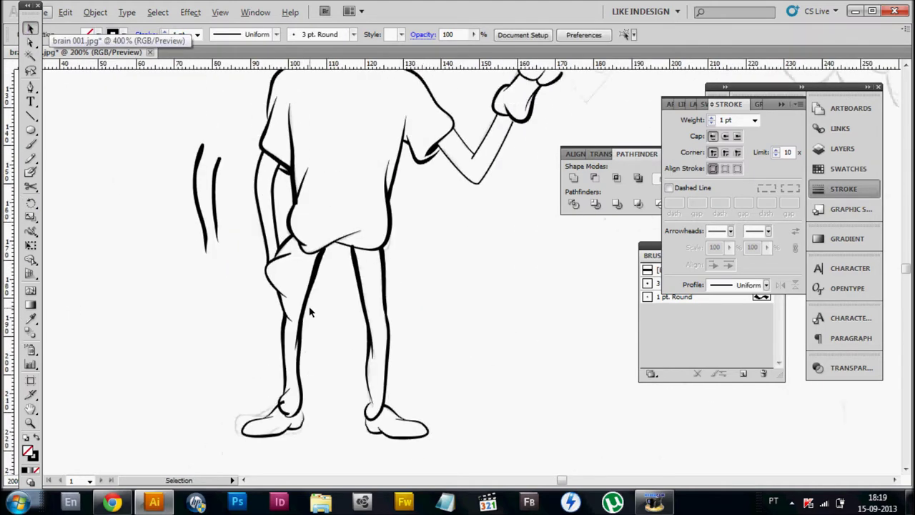
key("ctrl+minus")
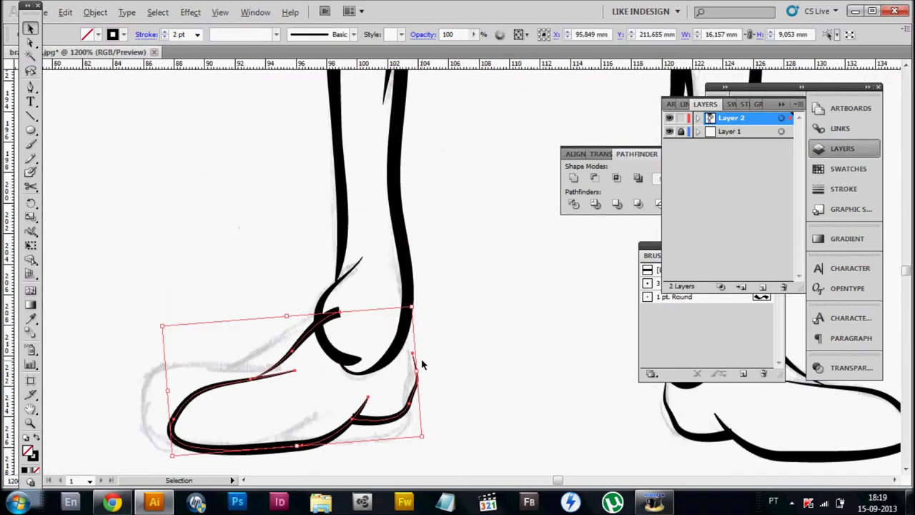
left_click(545, 401)
left_click(522, 361)
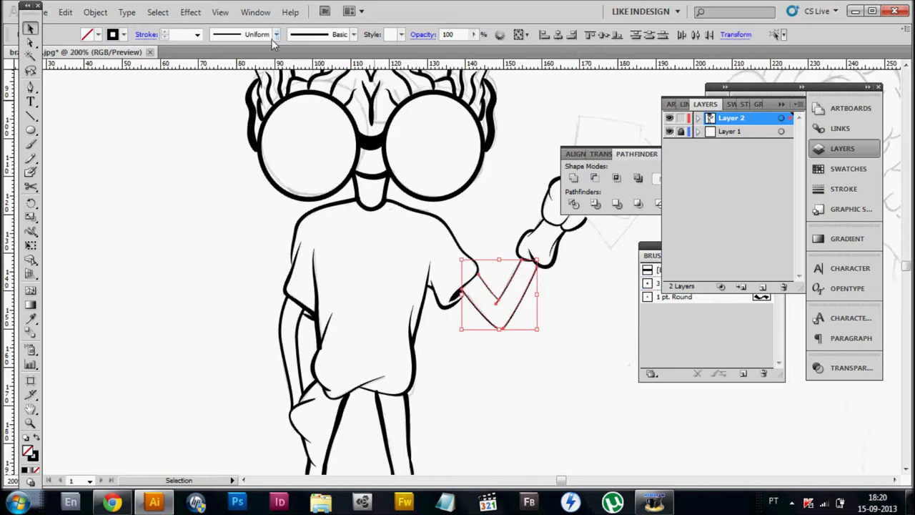
Give the elbow line a 2 pt tapered width profile.
left_click(189, 85)
left_click_drag(535, 378, 490, 293)
left_click(238, 35)
left_click(226, 108)
key("ctrl+F10")
scroll(512, 278, "up", 2)
scroll(506, 334, "up", 3)
scroll(481, 286, "up", 2)
scroll(481, 286, "down", 3)
Apply the lens-shaped Width Profile 3 to the forearm line.
left_click(238, 35)
left_click(218, 77)
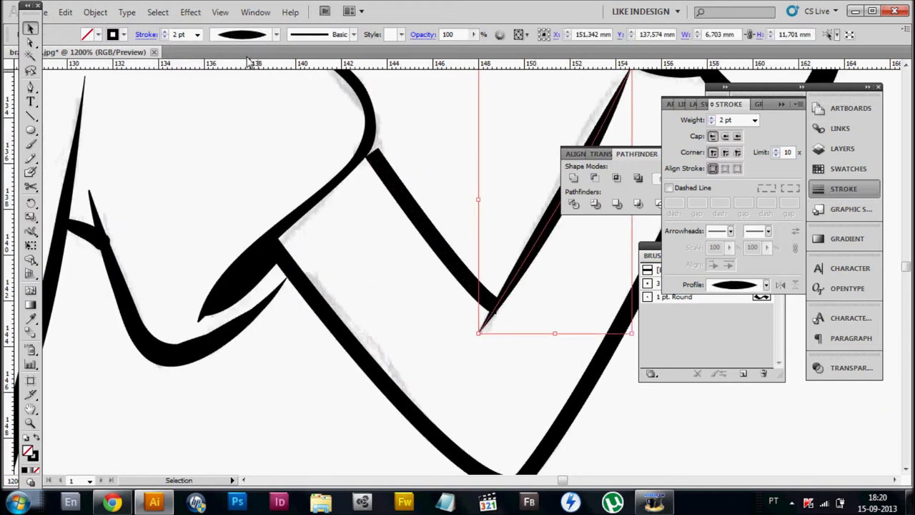
scroll(473, 219, "down", 3)
left_click(494, 254)
left_click(238, 35)
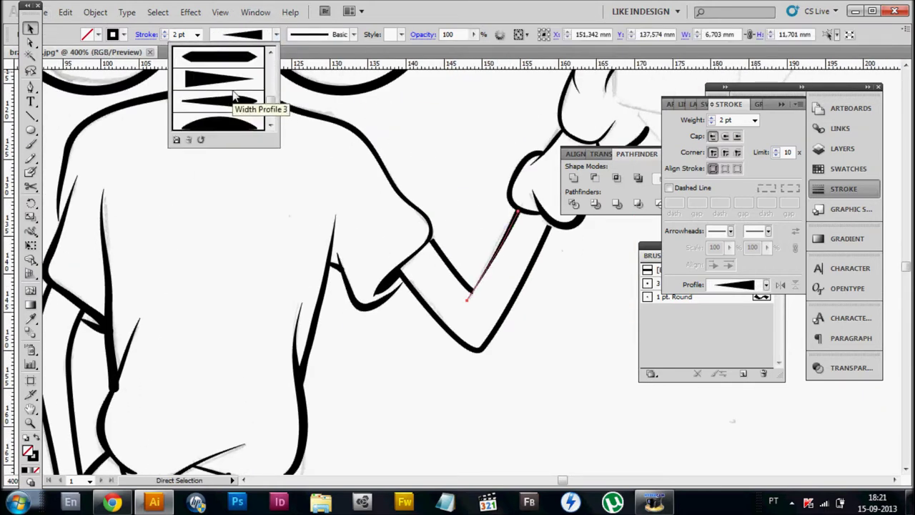
left_click(236, 98)
scroll(419, 315, "down", 3)
scroll(372, 309, "up", 3)
scroll(482, 298, "down", 2)
scroll(512, 319, "up", 1)
scroll(512, 319, "down", 1)
Thin a torso line to a 0.75 pt Uniform stroke.
left_click(365, 236)
left_click(197, 34)
left_click(178, 69)
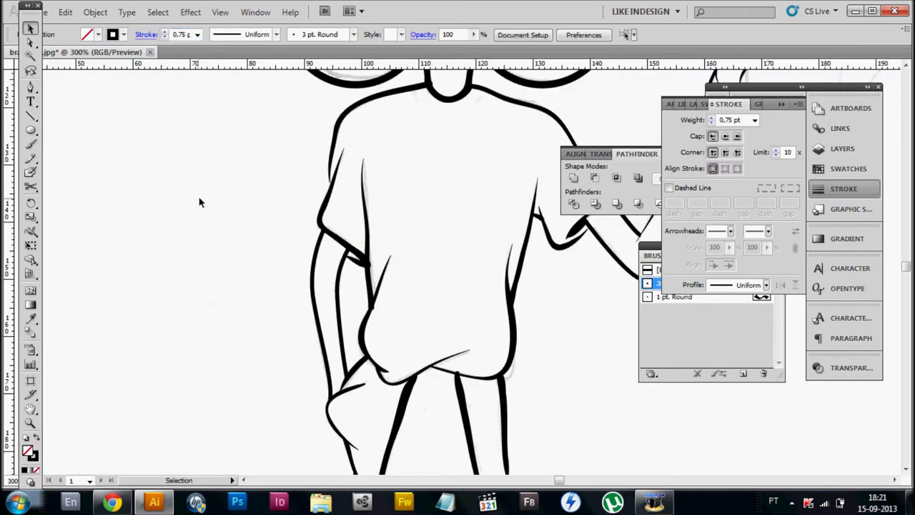
scroll(429, 301, "down", 2)
scroll(429, 300, "up", 3)
Turn Layer 1's pencil sketch back on and zoom in on the hand and papers.
left_click(842, 148)
scroll(420, 218, "down", 3)
scroll(476, 341, "up", 2)
scroll(476, 342, "up", 1)
left_click(670, 130)
key("ctrl+plus")
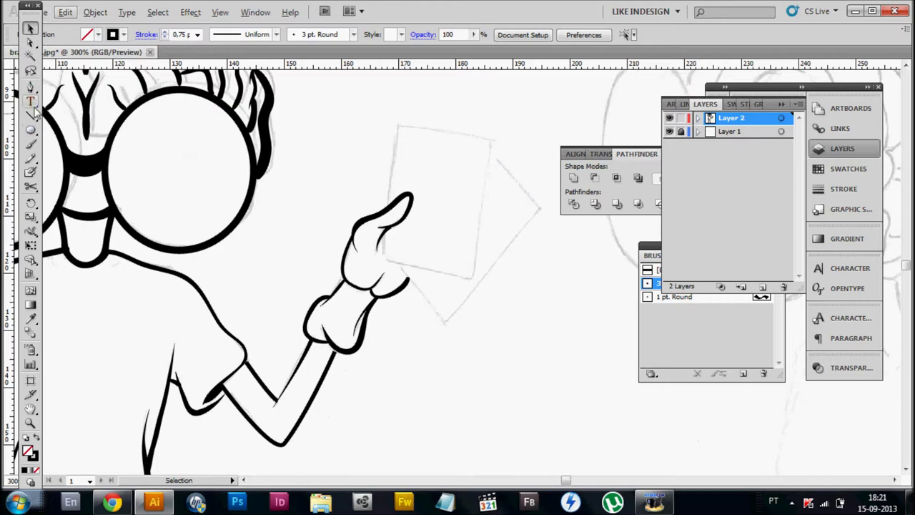
Start the paper's left edge with the Pen tool, from the hand to its top-left corner.
left_click(30, 85)
scroll(357, 286, "up", 1)
scroll(358, 286, "up", 1)
left_click(348, 327)
left_click(368, 127)
scroll(390, 204, "down", 1)
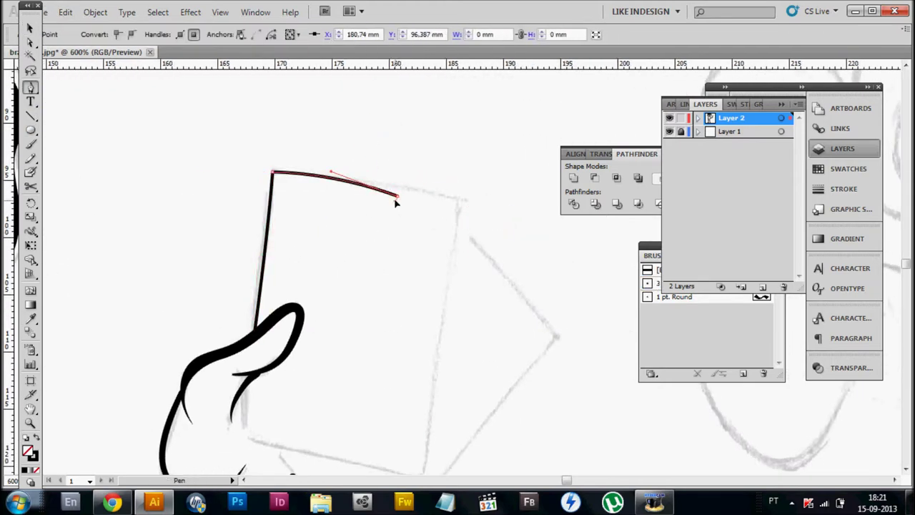
Trace the front paper's top edge, top-right corner and bottom edge under the thumb.
key("ctrl+shift+a")
left_click_drag(460, 196, 497, 200)
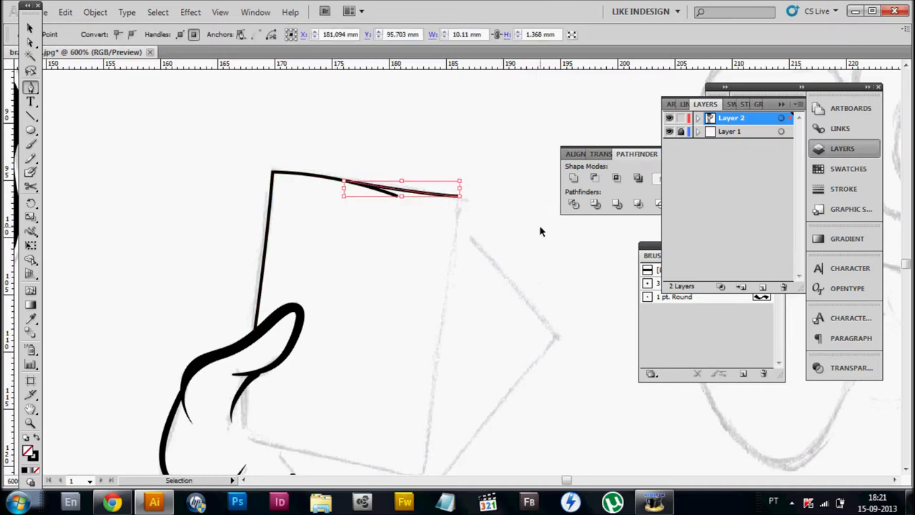
key("ctrl+z")
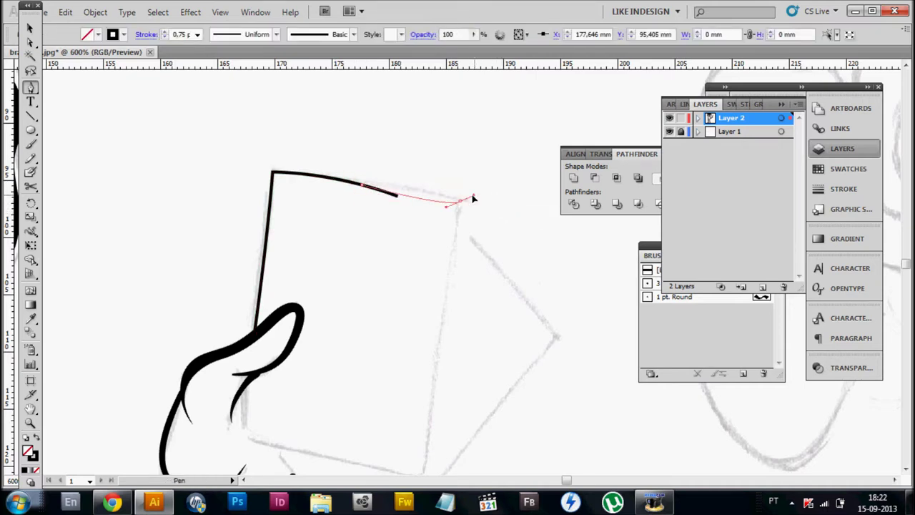
key("ctrl+z")
left_click(459, 201)
scroll(424, 377, "down", 3)
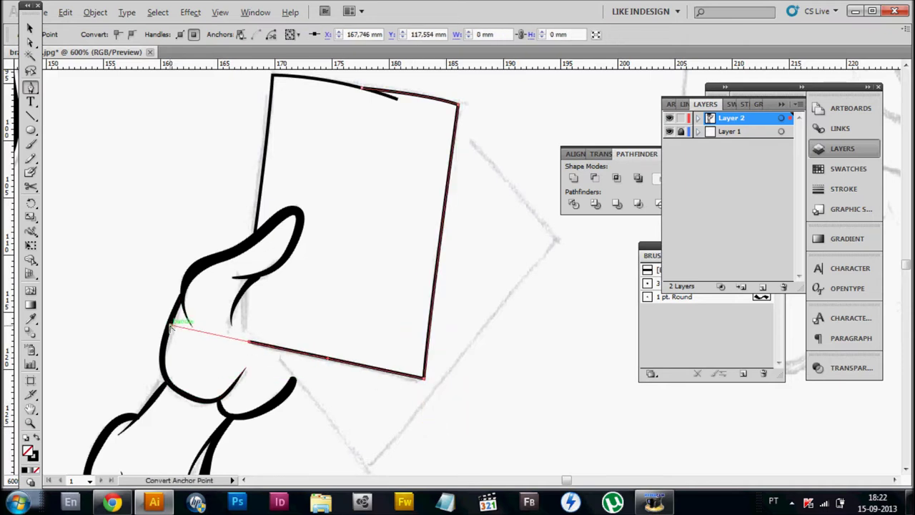
scroll(395, 276, "left", 5)
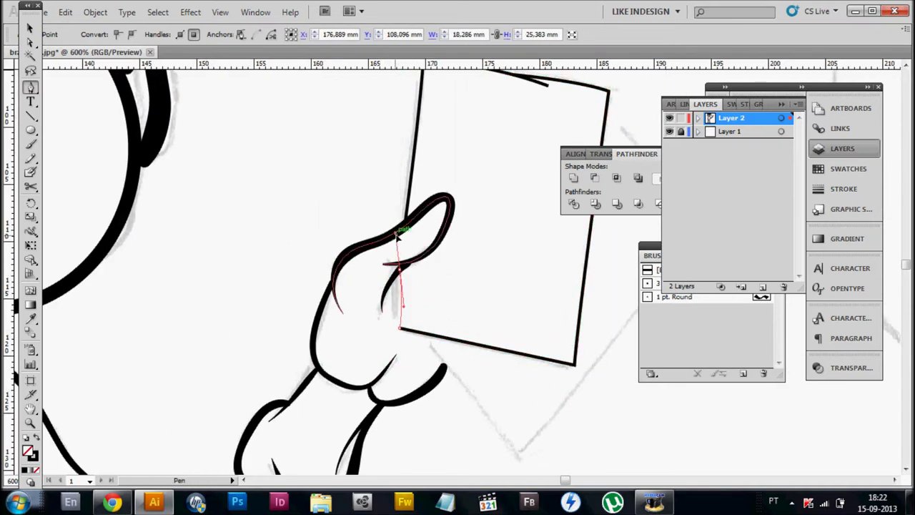
left_click_drag(356, 137, 254, 168)
left_click_drag(288, 365, 284, 246)
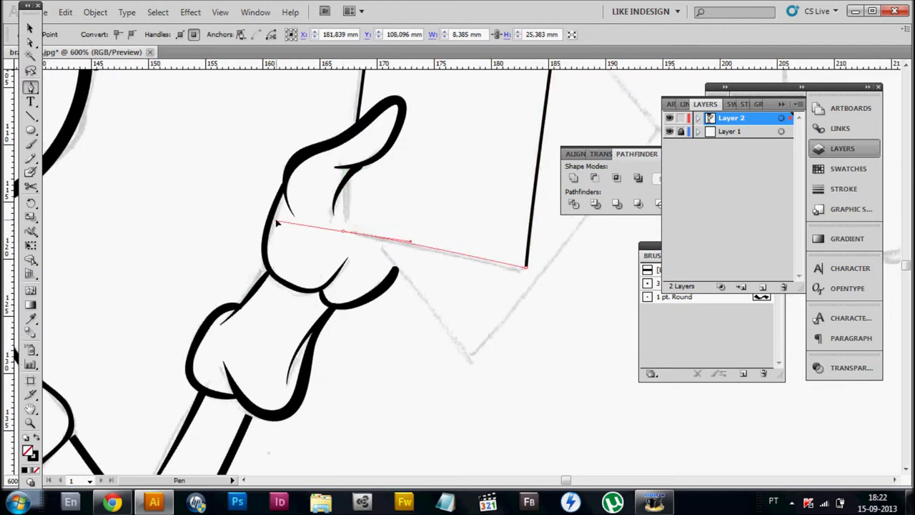
Give the front paper outline a tapered width profile.
key("v")
key("ctrl+minus")
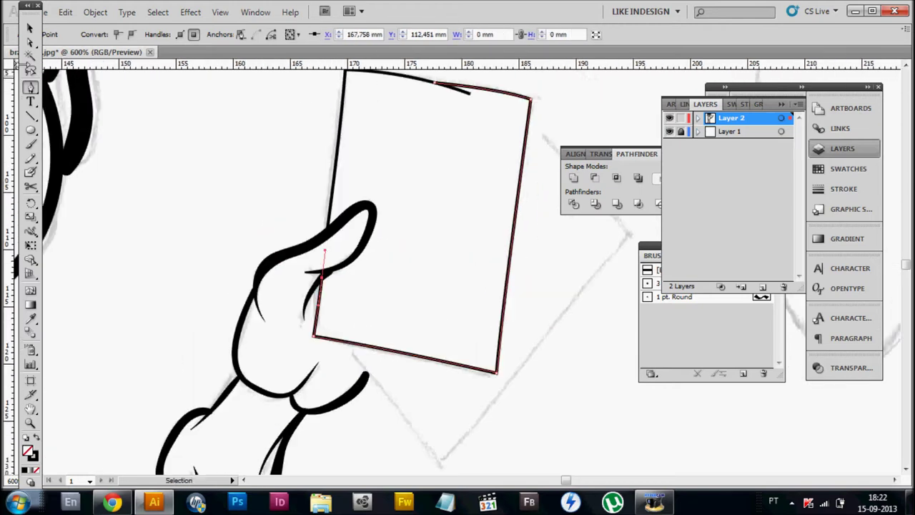
key("ctrl+minus")
left_click(242, 37)
left_click(221, 117)
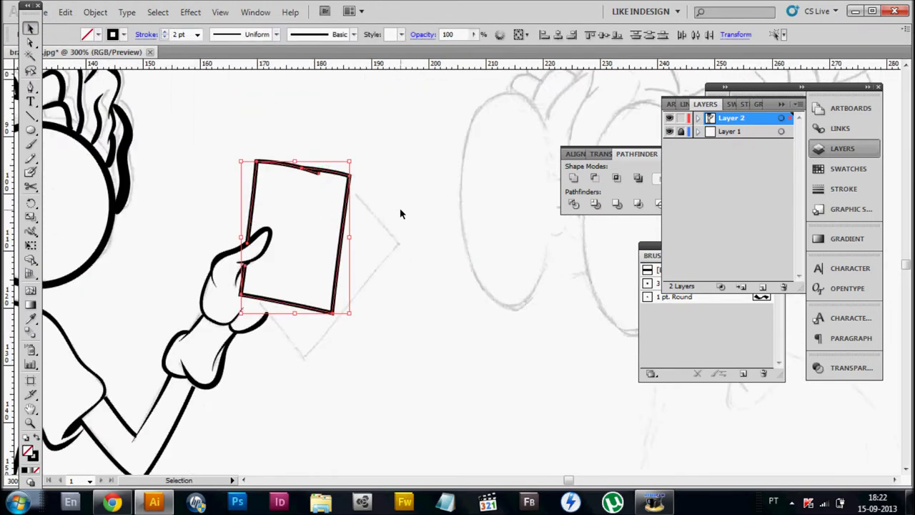
key("ctrl+plus")
key("ctrl+plus")
key("ctrl+minus")
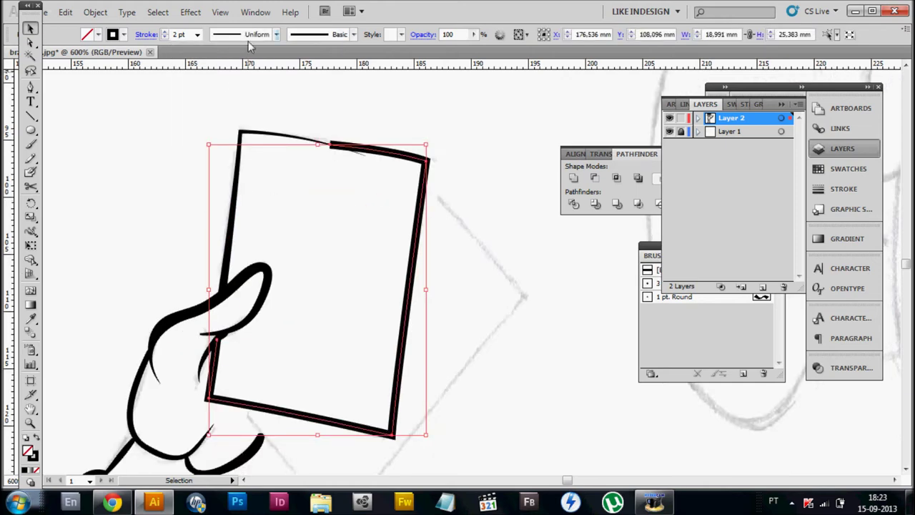
left_click(844, 189)
left_click(531, 178)
scroll(531, 178, "down", 2)
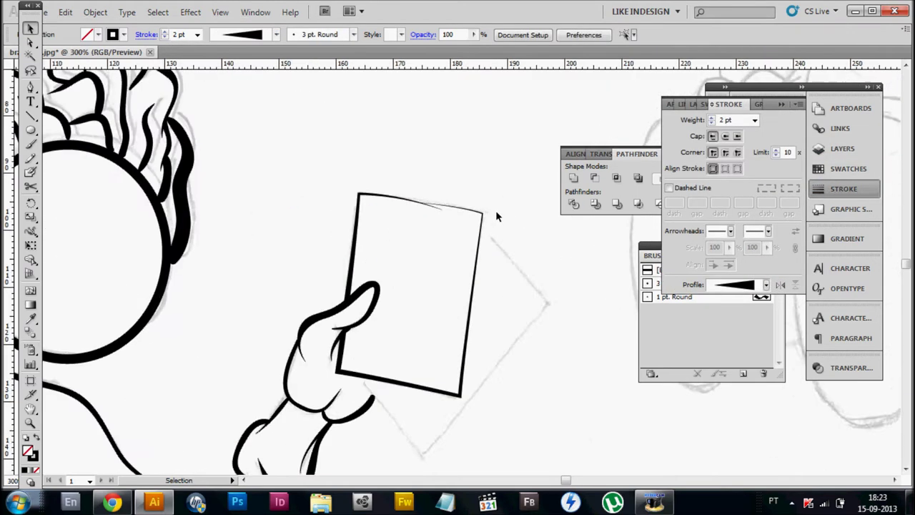
scroll(490, 284, "up", 3)
Trace the tilted back paper behind the front sheet with the Pen tool.
key("p")
left_click(320, 213)
left_click(415, 334)
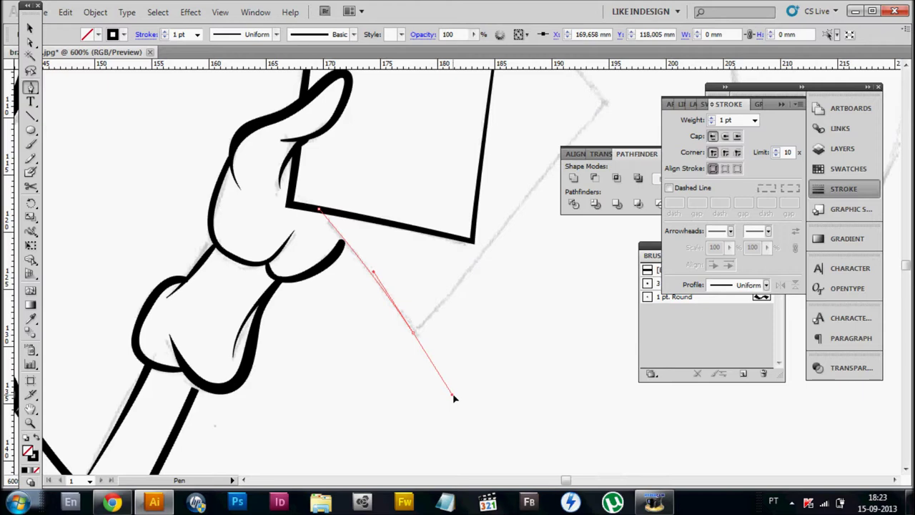
left_click_drag(509, 235, 313, 321)
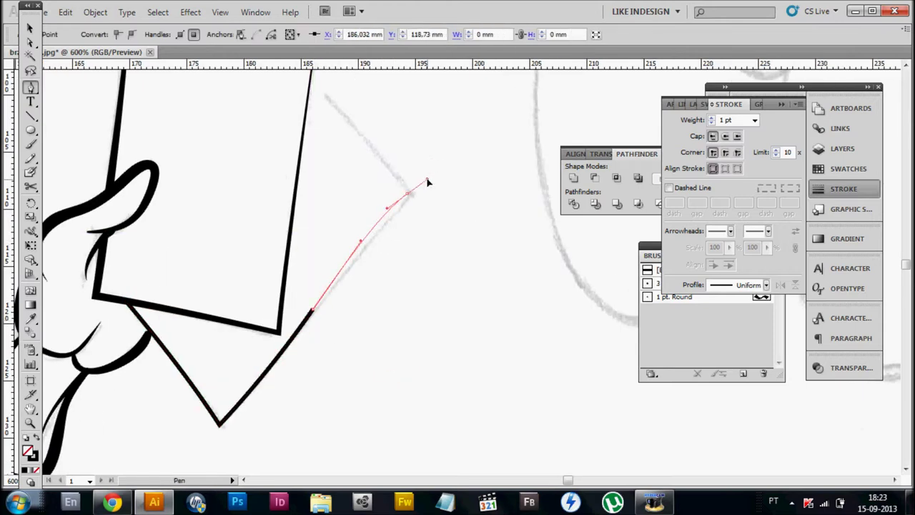
left_click_drag(309, 103, 451, 208)
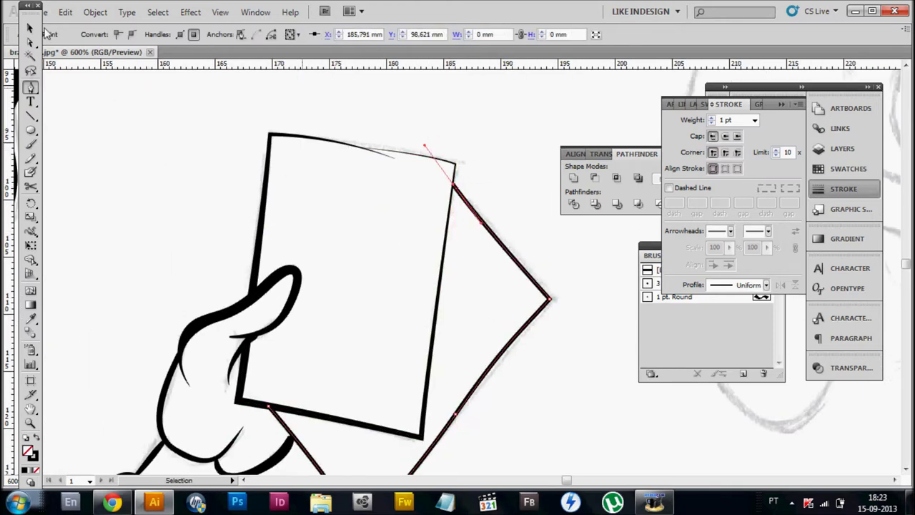
left_click(31, 27)
key("ctrl+minus")
key("ctrl+minus")
key("ctrl+minus")
key("ctrl+plus")
Give the back paper a tapered stroke and hide Layer 1's sketch.
left_click(766, 285)
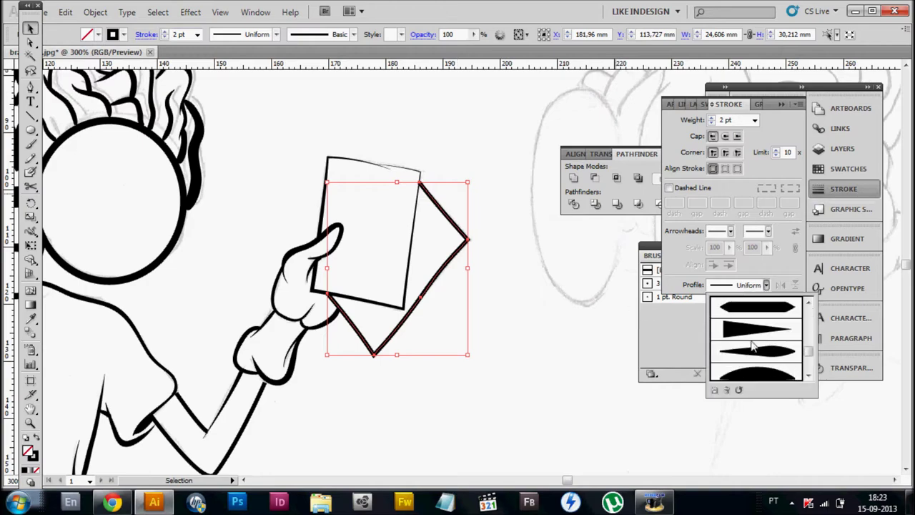
left_click(715, 315)
key("ctrl+shift+a")
key("ctrl+minus")
key("ctrl+minus")
key("ctrl+minus")
left_click(842, 148)
key("ctrl+plus")
key("ctrl+plus")
key("ctrl+plus")
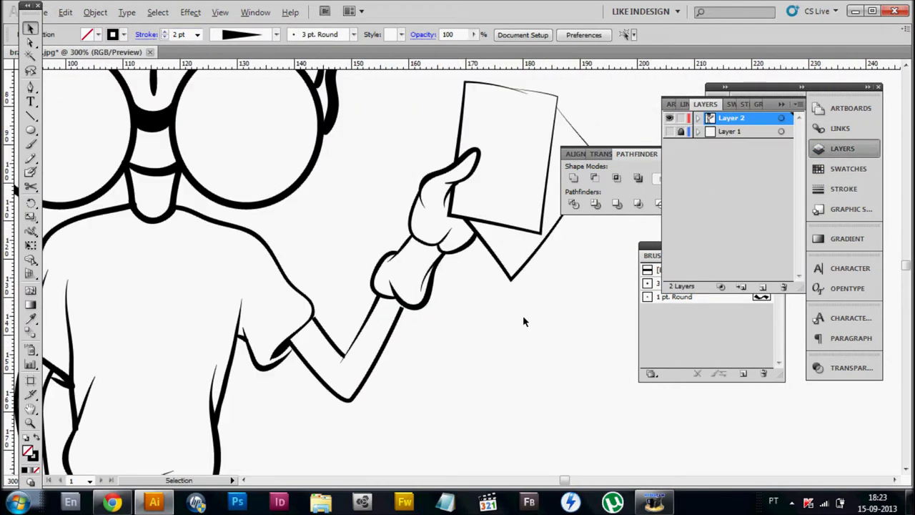
Zoom in on the glove cuff and select its thin crease line with Direct Selection.
key("ctrl+plus")
key("ctrl+plus")
key("ctrl+minus")
key("ctrl+minus")
key("a")
key("ctrl+plus")
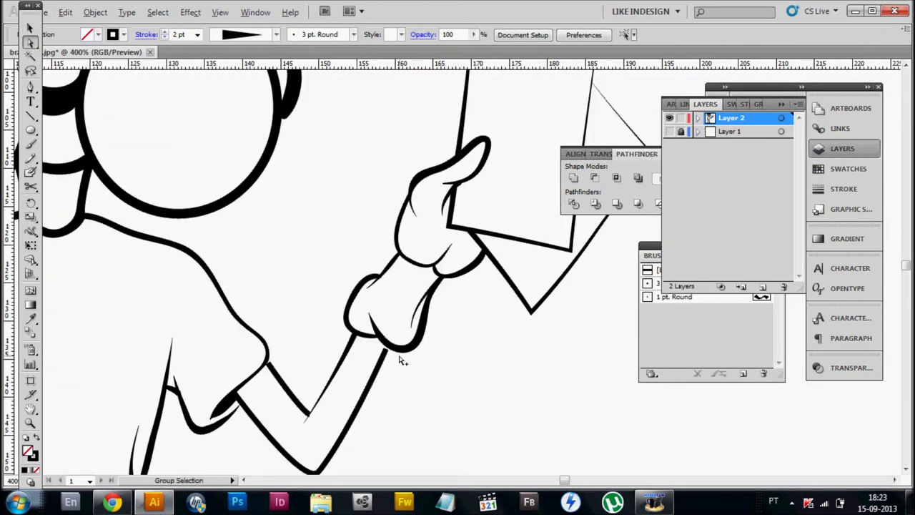
key("ctrl+plus")
key("ctrl+minus")
key("ctrl+minus")
key("ctrl+plus")
scroll(386, 276, "up", 1)
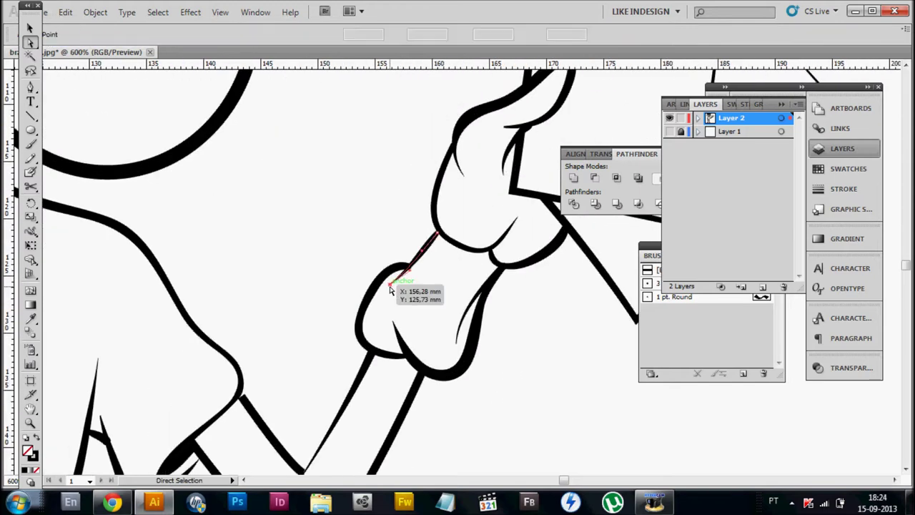
scroll(386, 286, "up", 2)
left_click(408, 364)
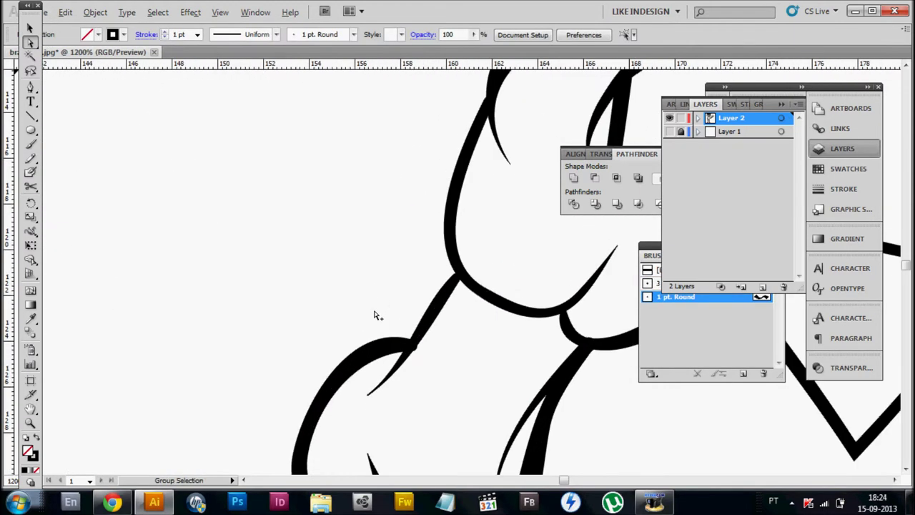
Select an anchor on the glove's cuff crease line.
scroll(337, 292, "down", 2)
scroll(343, 286, "up", 2)
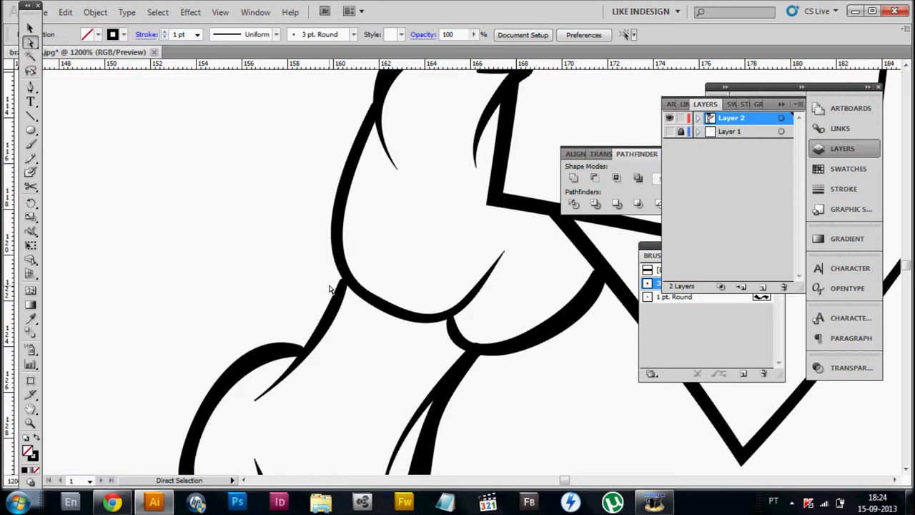
scroll(370, 258, "down", 2)
scroll(344, 286, "up", 2)
left_click(344, 282)
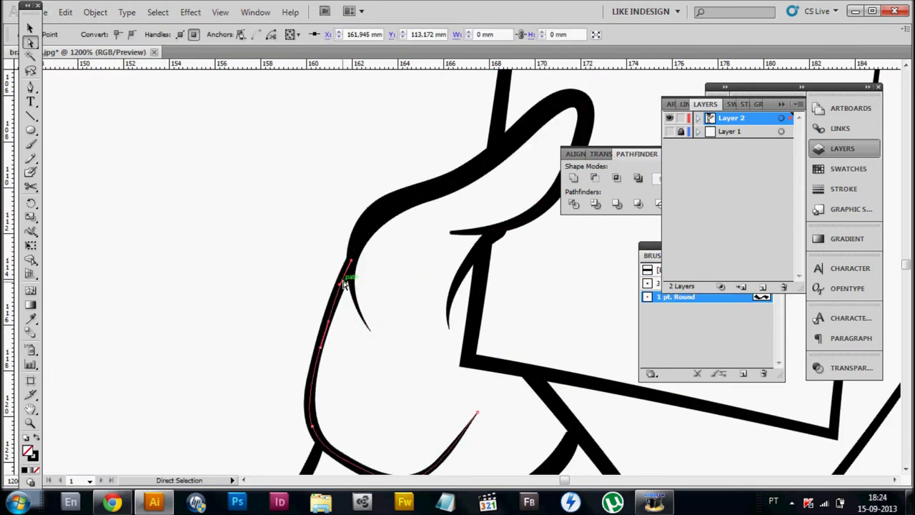
Nudge the finger crease end slightly upward against the papers, then deselect it.
scroll(344, 306, "down", 2)
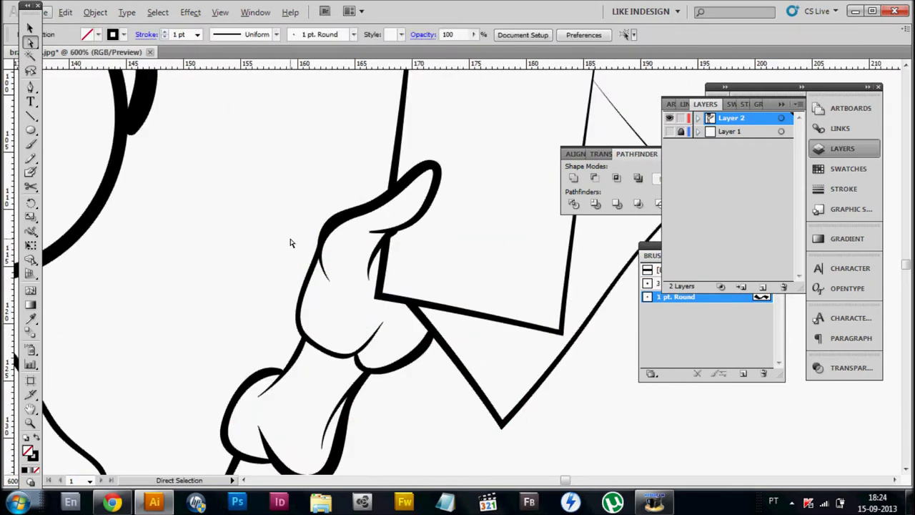
scroll(292, 241, "down", 1)
scroll(377, 261, "up", 1)
scroll(422, 336, "up", 1)
left_click(420, 345)
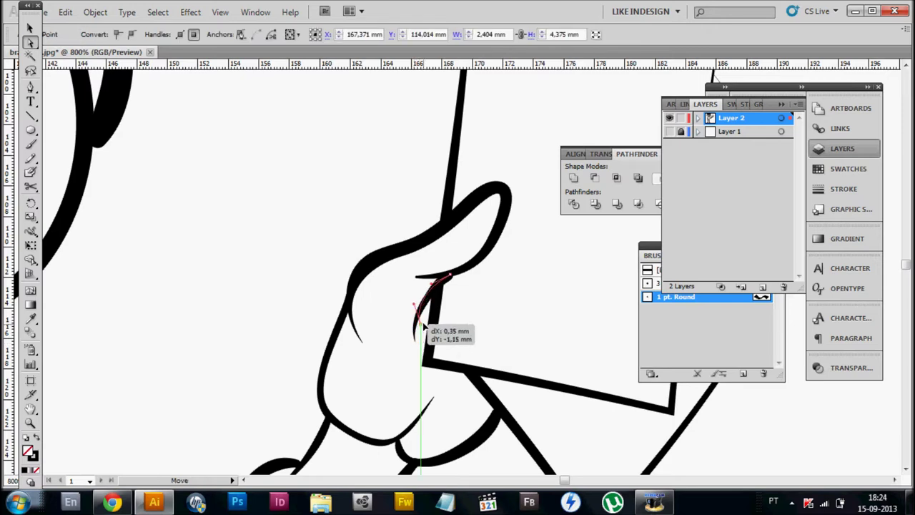
left_click_drag(422, 326, 422, 327)
scroll(256, 229, "down", 2)
scroll(384, 298, "up", 2)
scroll(364, 284, "down", 2)
scroll(269, 192, "up", 2)
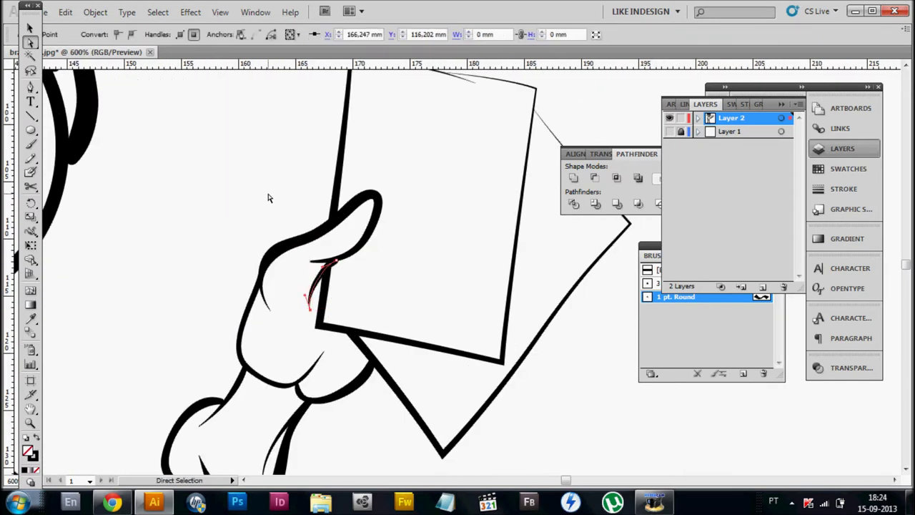
scroll(268, 192, "up", 1)
left_click(361, 271)
Cut the lower ankle stroke into separate pieces with the Scissors tool.
scroll(361, 271, "down", 2)
scroll(223, 247, "down", 2)
scroll(384, 216, "up", 2)
scroll(364, 286, "up", 1)
scroll(310, 420, "up", 2)
left_click(272, 336)
left_click(291, 311)
scroll(344, 400, "up", 1)
left_click(323, 368)
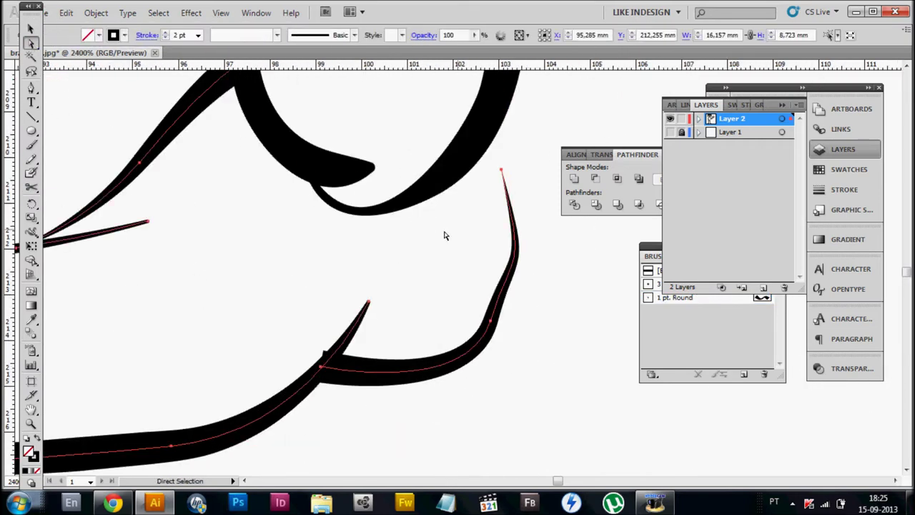
Drag the ankle path's top point upward to reshape the ankle.
left_click_drag(502, 170, 493, 143)
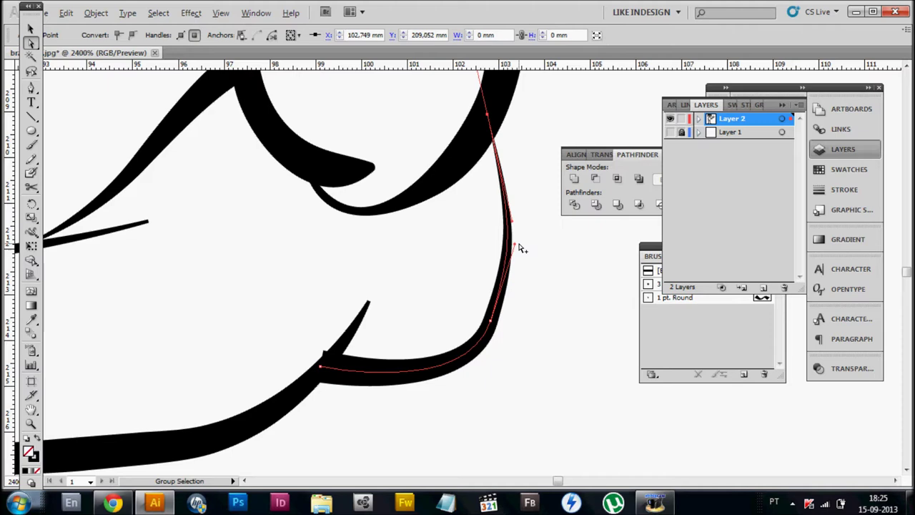
scroll(434, 333, "down", 5)
scroll(388, 323, "up", 2)
scroll(364, 358, "up", 3)
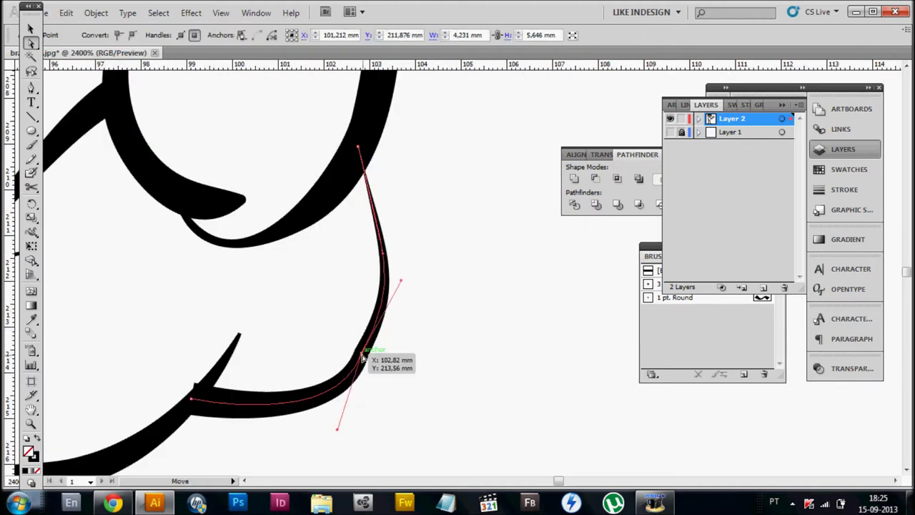
left_click(396, 250)
scroll(462, 308, "down", 1)
scroll(411, 377, "down", 1)
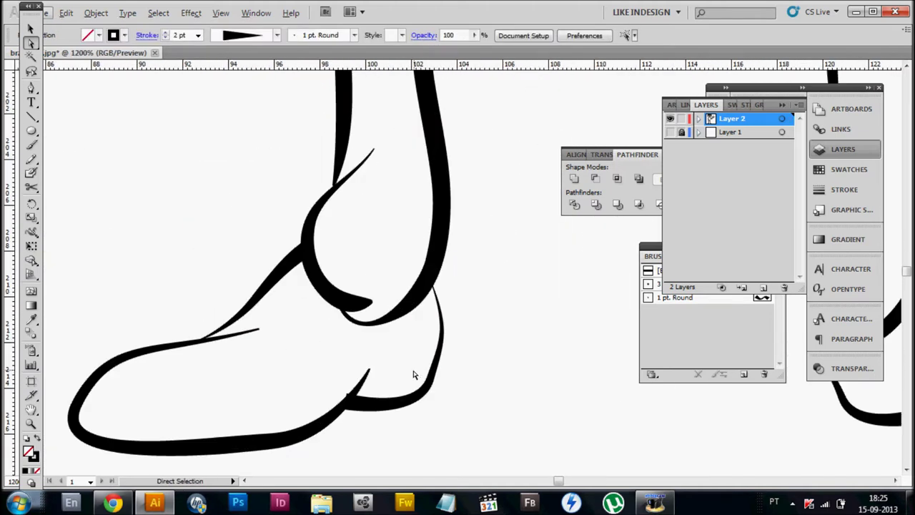
Isolate the heel stroke and select an anchor on the heel path.
left_click(445, 334)
left_click(470, 344)
key("ctrl+a")
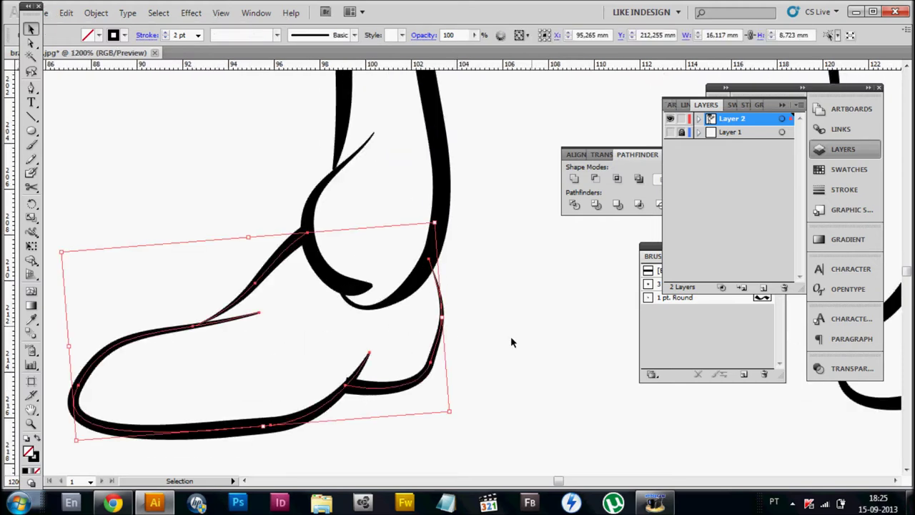
left_click(845, 190)
right_click(398, 215)
left_click(454, 331)
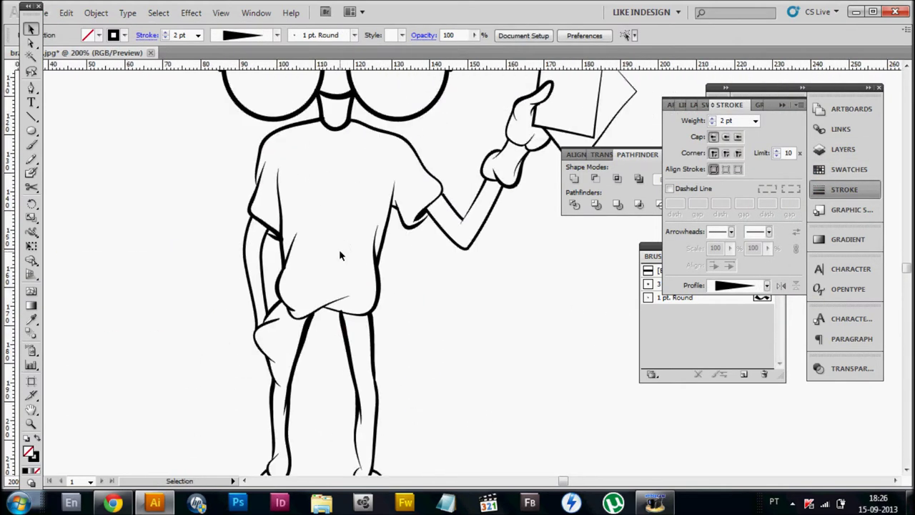
key("a")
left_click(331, 327)
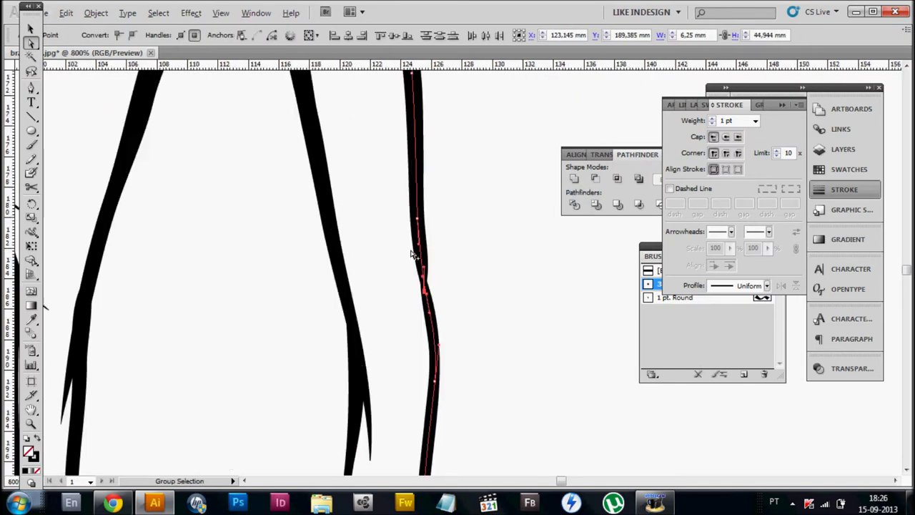
Magnify the leg path and thin the selected stroke to 0.75 pt.
key("ctrl+plus")
right_click(506, 319)
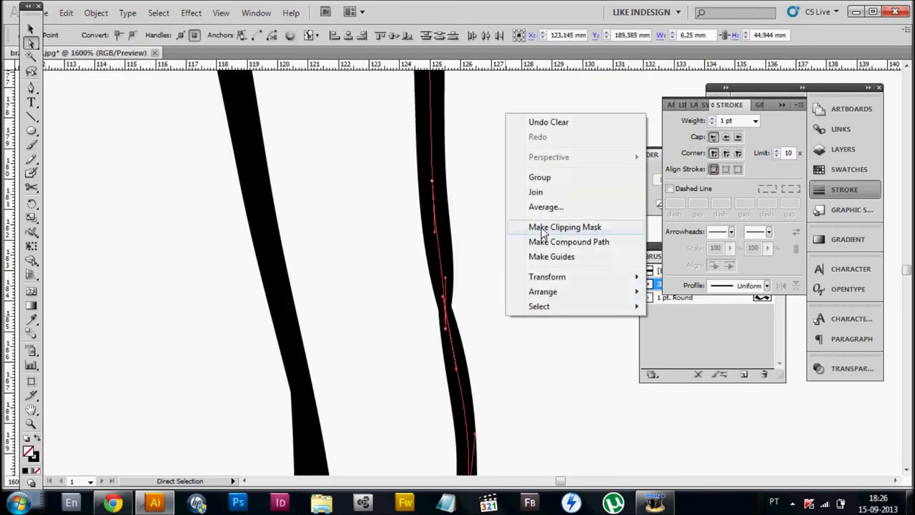
left_click(543, 230)
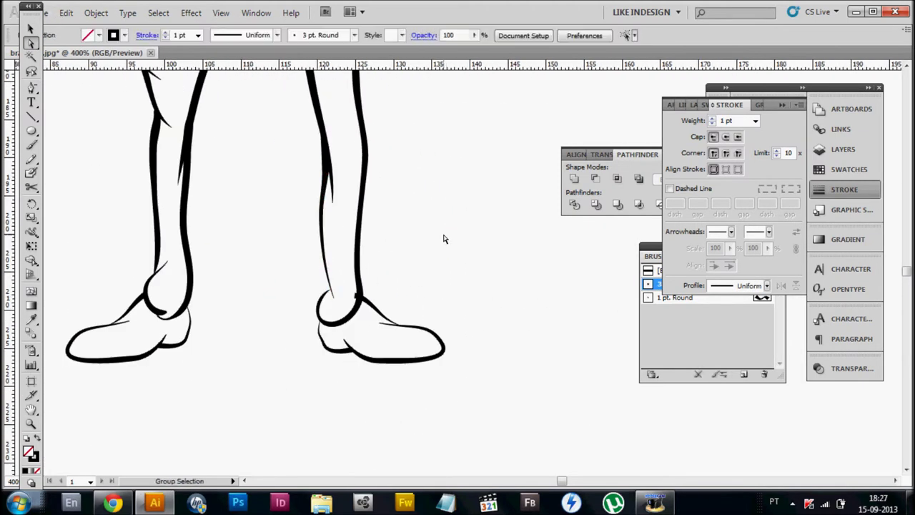
left_click(844, 189)
left_click(841, 151)
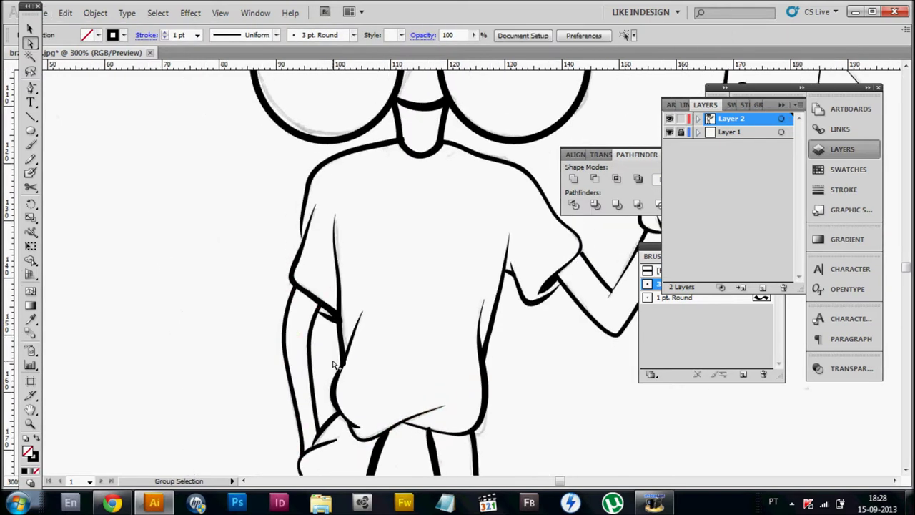
left_click(192, 67)
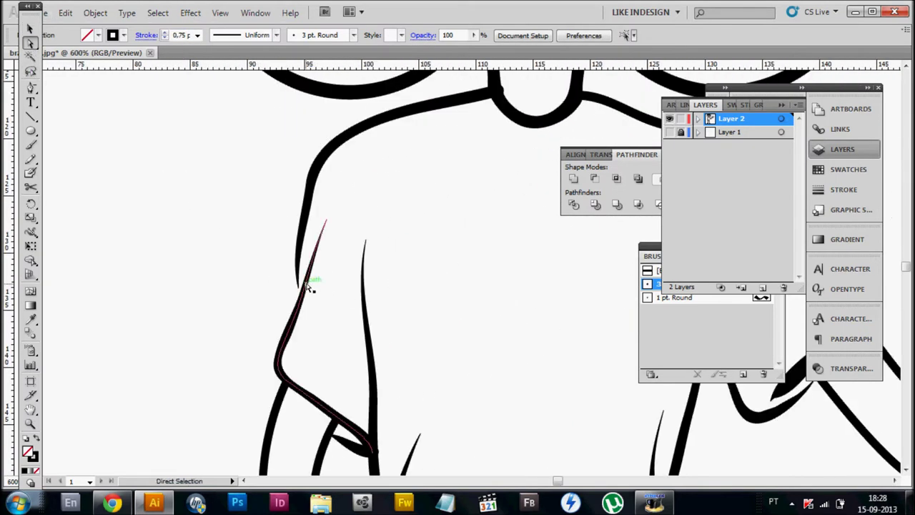
Nudge an anchor on the T-shirt's side outline.
left_click_drag(309, 286, 312, 292)
scroll(200, 227, "down", 2)
scroll(201, 226, "down", 2)
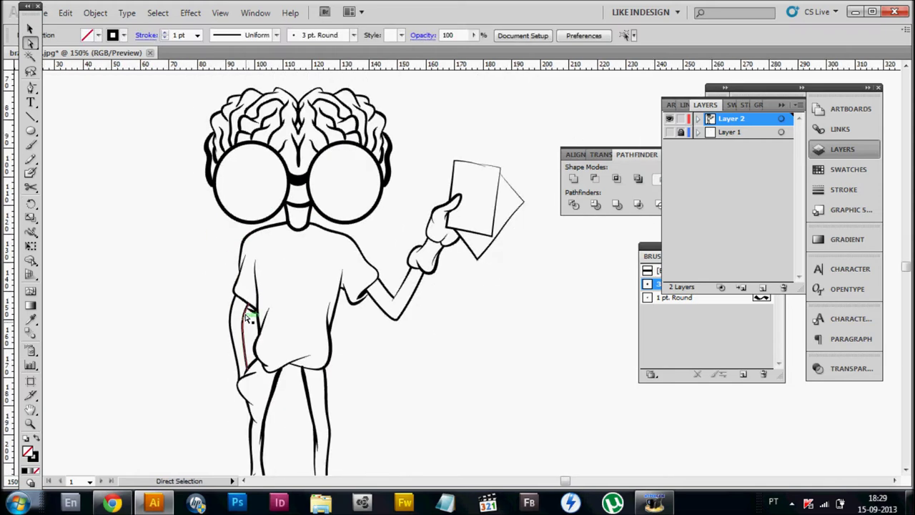
scroll(344, 224, "up", 2)
scroll(343, 221, "down", 2)
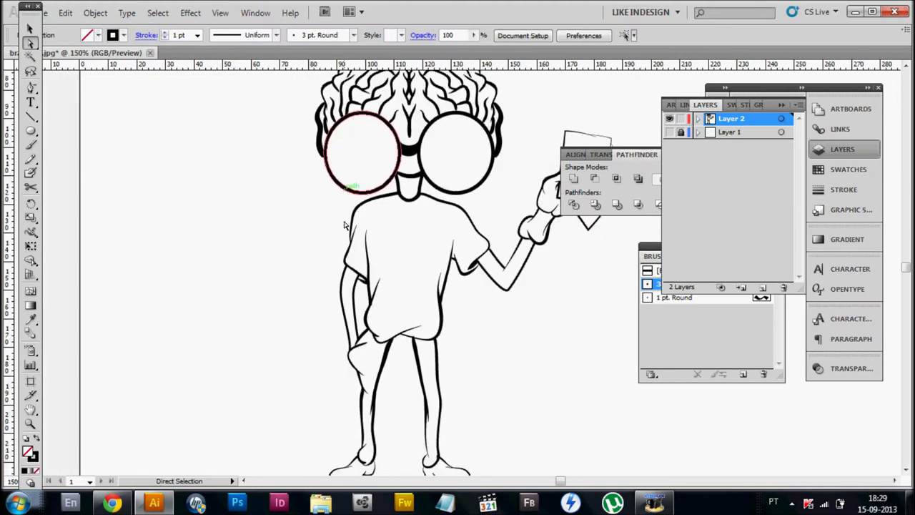
scroll(344, 237, "up", 2)
Move shoulder anchors to reshape the shirt's shoulder curve.
left_click_drag(315, 267, 322, 265)
left_click_drag(331, 227, 333, 229)
scroll(247, 259, "down", 2)
scroll(253, 288, "down", 1)
scroll(355, 247, "up", 3)
Fine-tune the shoulder anchor position and deselect the shoulder path.
left_click_drag(317, 285, 316, 286)
scroll(293, 247, "down", 2)
scroll(341, 259, "up", 2)
scroll(250, 300, "down", 2)
scroll(314, 293, "up", 2)
left_click(323, 262)
scroll(359, 288, "down", 1)
scroll(351, 241, "up", 1)
scroll(341, 241, "down", 1)
scroll(548, 372, "up", 2)
scroll(548, 372, "down", 1)
Draw a solid black, no-outline pupil circle in the right lens and copy it to the left lens.
left_click(31, 131)
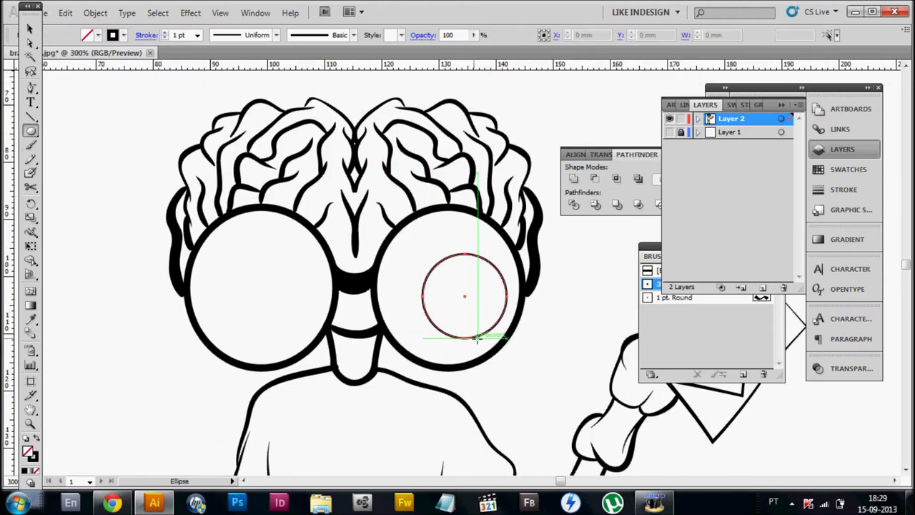
left_click_drag(515, 309, 516, 309)
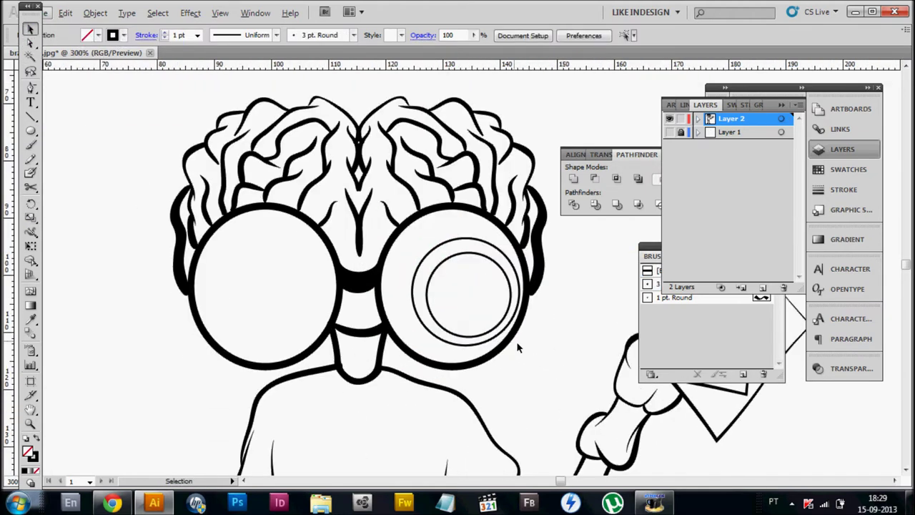
left_click(35, 460)
left_click_drag(445, 299, 351, 317)
key("ctrl+minus")
key("ctrl+minus")
key("ctrl+plus")
Cut a round highlight from the right pupil with Minus Front and copy the crescent pupil to the left lens.
left_click(550, 318)
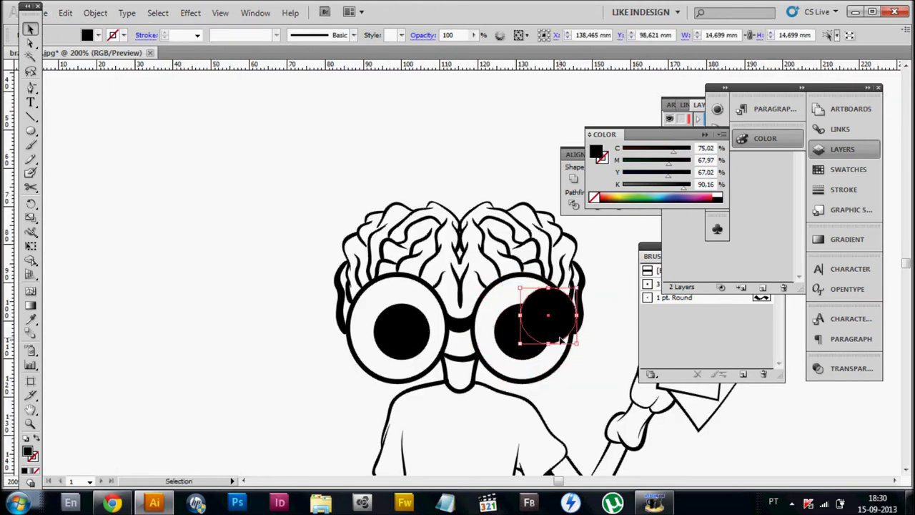
scroll(585, 366, "up", 1)
key("ctrl+shift+F9")
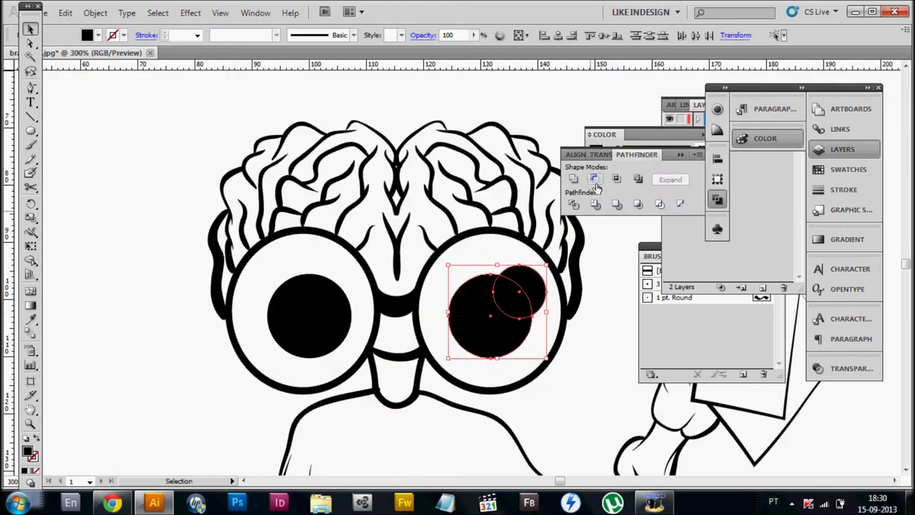
left_click(594, 179)
key("ctrl+minus")
key("ctrl+minus")
key("ctrl+shift+a")
left_click_drag(459, 328, 459, 328)
key("ctrl+minus")
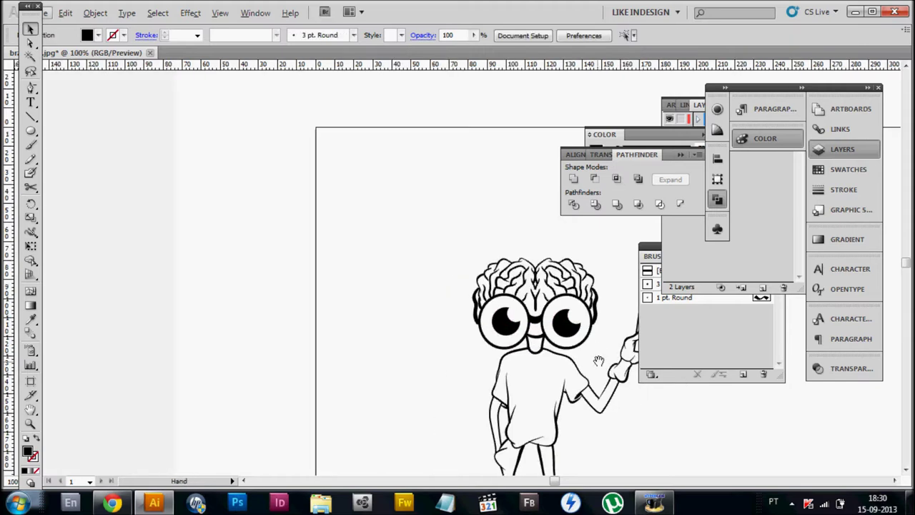
Zoom out to the whole character and select the right brain outline path.
key("ctrl+plus")
key("ctrl+plus")
key("ctrl+shift+a")
key("ctrl+minus")
key("ctrl+minus")
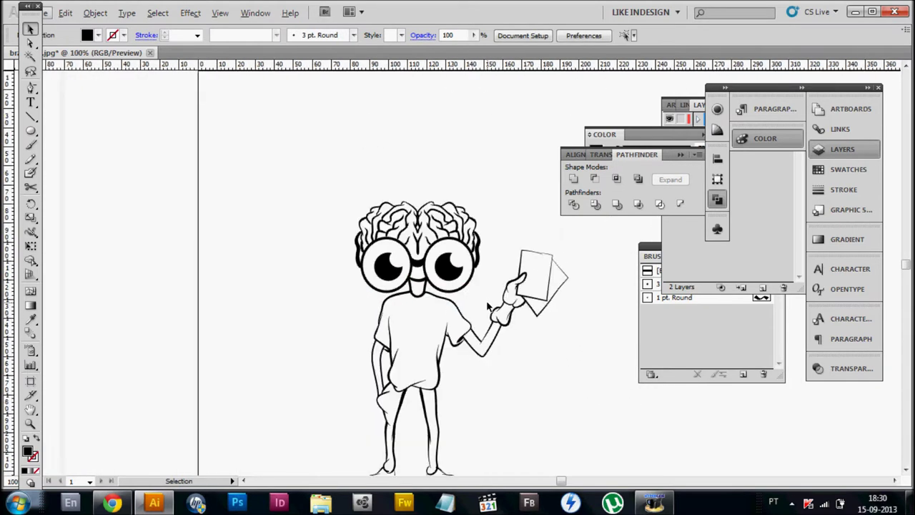
key("ctrl+plus")
key("ctrl+plus")
key("ctrl+plus")
key("ctrl+plus")
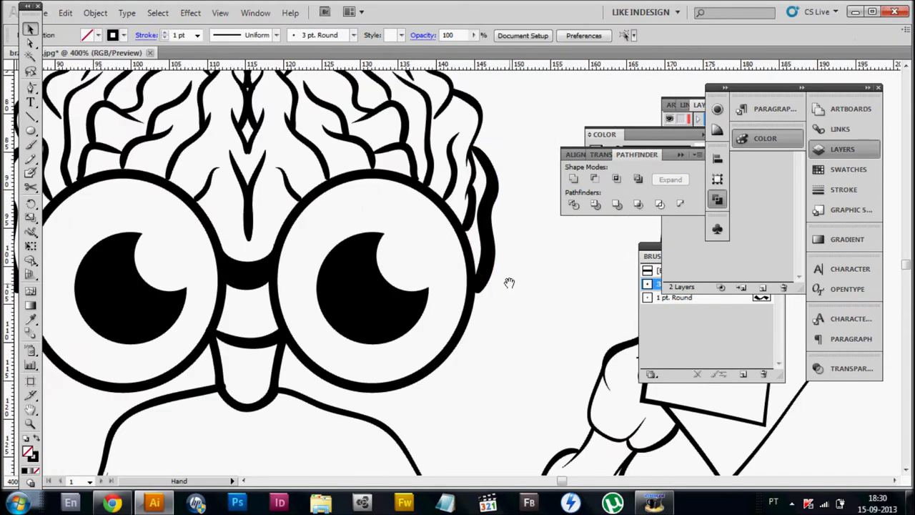
key("a")
left_click(455, 264)
key("ctrl+minus")
left_click(179, 270)
Give the left brain outline a Basic brush, 3 pt stroke and Uniform width profile.
left_click(31, 30)
left_click(236, 257)
left_click(332, 35)
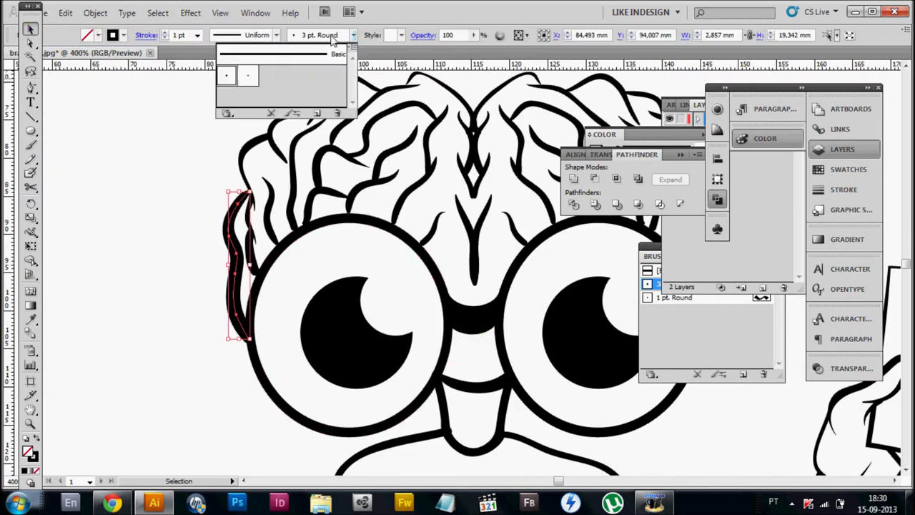
left_click(164, 32)
left_click(165, 32)
key("ctrl+minus")
key("ctrl+minus")
left_click(168, 218)
left_click(215, 35)
left_click(164, 32)
left_click(164, 32)
key("ctrl+minus")
left_click(200, 166)
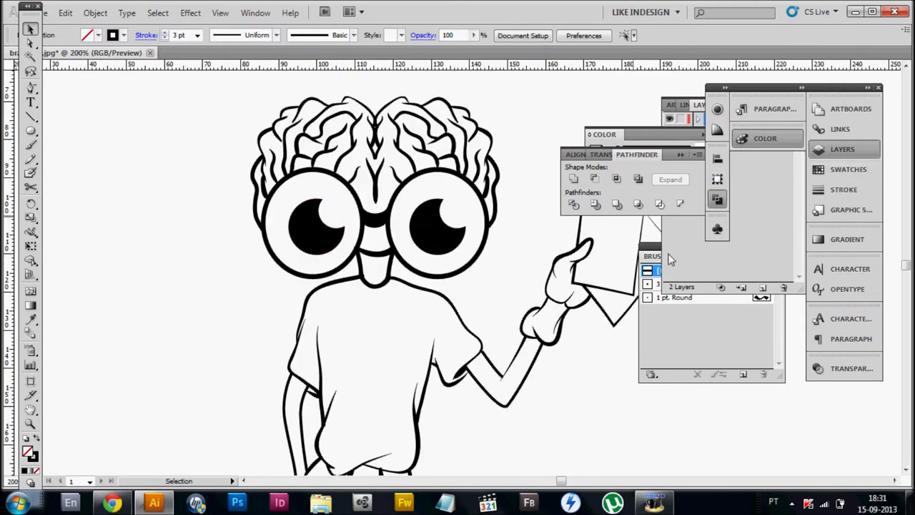
left_click(676, 106)
left_click(826, 151)
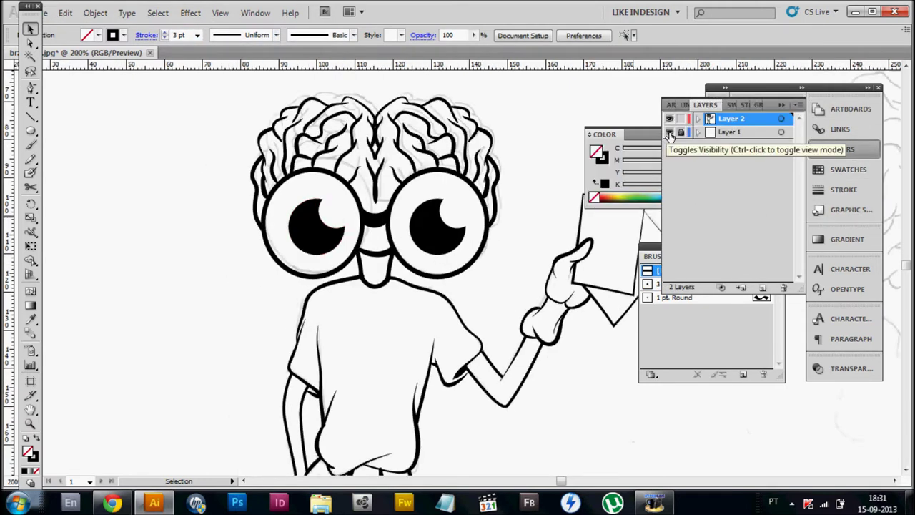
Select a leg stroke and thin it to 0.75 pt.
scroll(402, 208, "down", 1)
scroll(492, 198, "up", 2)
scroll(458, 236, "up", 1)
scroll(240, 326, "down", 1)
scroll(356, 312, "up", 1)
scroll(356, 311, "up", 1)
scroll(177, 260, "down", 1)
scroll(287, 300, "down", 1)
left_click(359, 326)
scroll(207, 114, "up", 2)
left_click(195, 66)
left_click(362, 299)
Drag an anchor on the raised arm's inner line to smooth its curve.
scroll(362, 300, "down", 1)
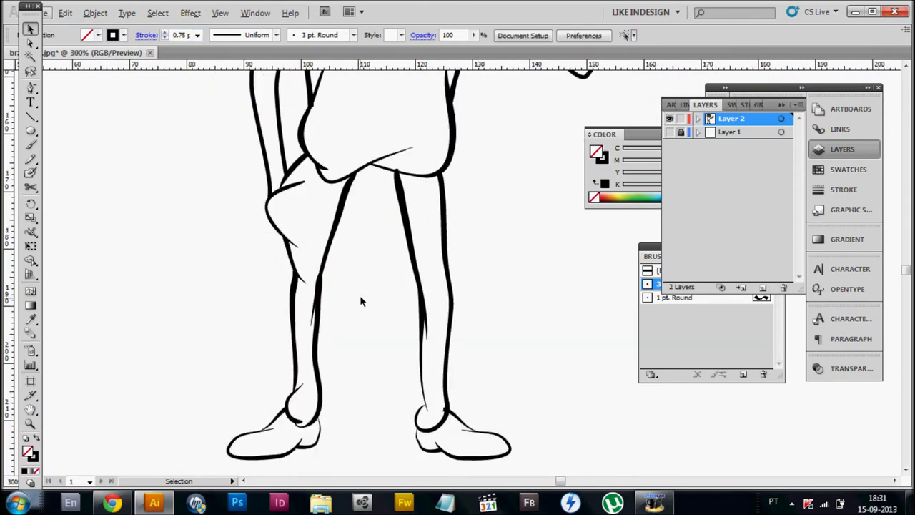
scroll(360, 341, "down", 1)
scroll(360, 339, "up", 1)
scroll(365, 341, "up", 1)
scroll(368, 340, "down", 1)
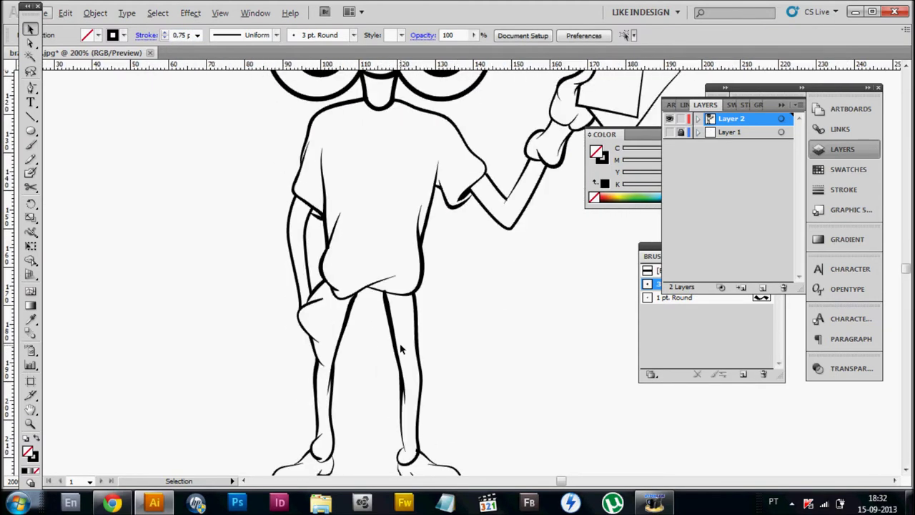
scroll(361, 310, "up", 3)
scroll(457, 334, "down", 1)
scroll(343, 344, "up", 2)
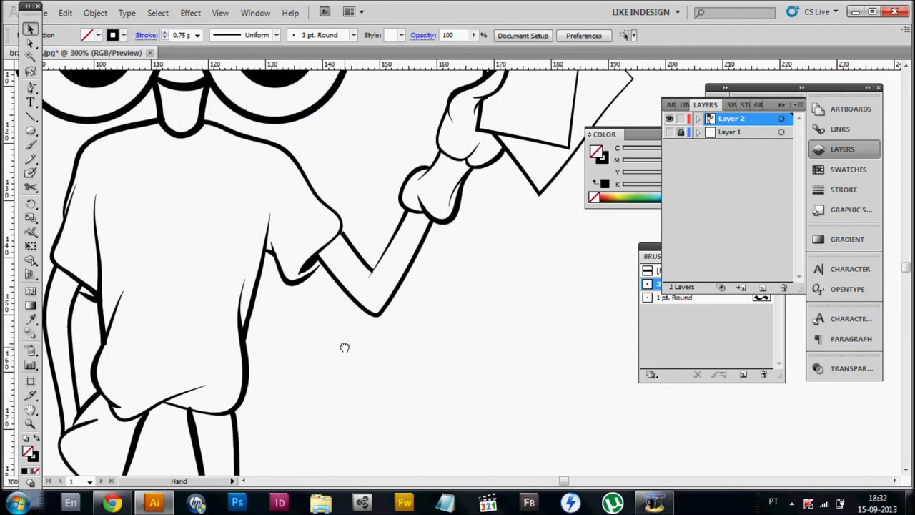
scroll(343, 343, "up", 1)
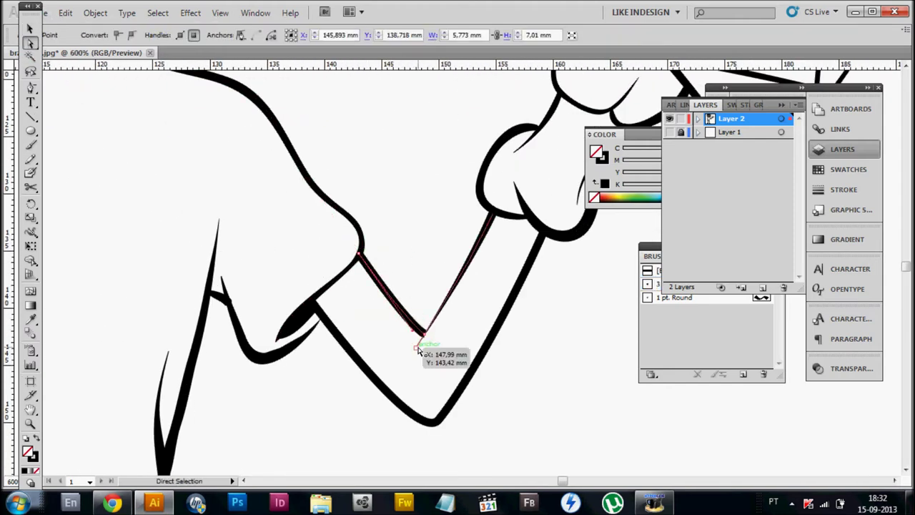
scroll(418, 349, "up", 2)
left_click_drag(415, 351, 414, 355)
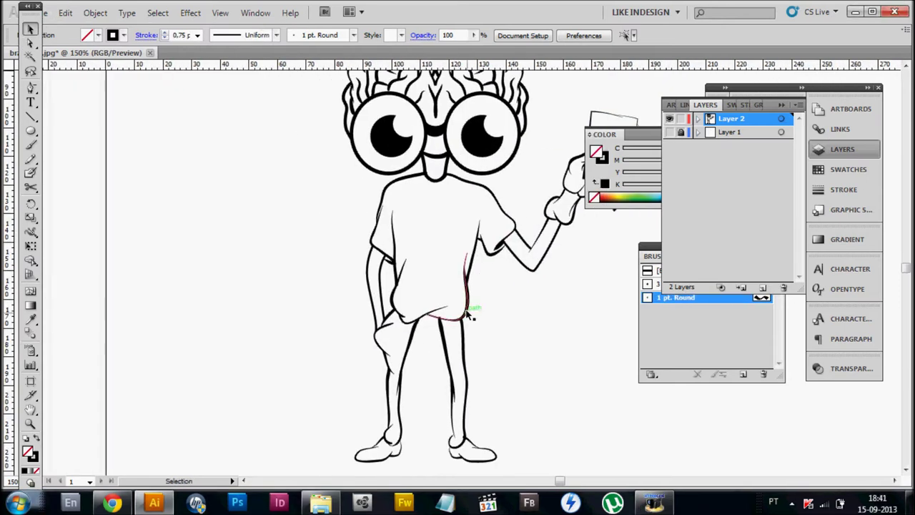
Select the whole figure and drag a duplicate to the right.
scroll(429, 310, "up", 1)
scroll(503, 334, "up", 1)
scroll(501, 322, "down", 3)
scroll(442, 269, "down", 1)
scroll(490, 317, "up", 1)
scroll(483, 399, "down", 1)
key("ctrl+a")
left_click_drag(482, 429, 536, 348)
Zoom to 800% on the foot of the right-hand outline copy.
scroll(520, 354, "up", 1)
scroll(519, 354, "up", 1)
scroll(482, 351, "down", 1)
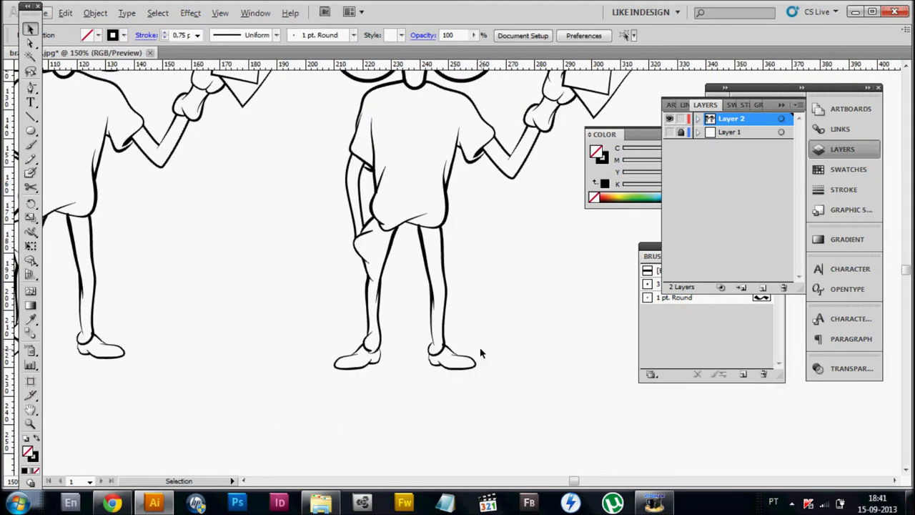
scroll(482, 351, "down", 1)
scroll(481, 352, "down", 1)
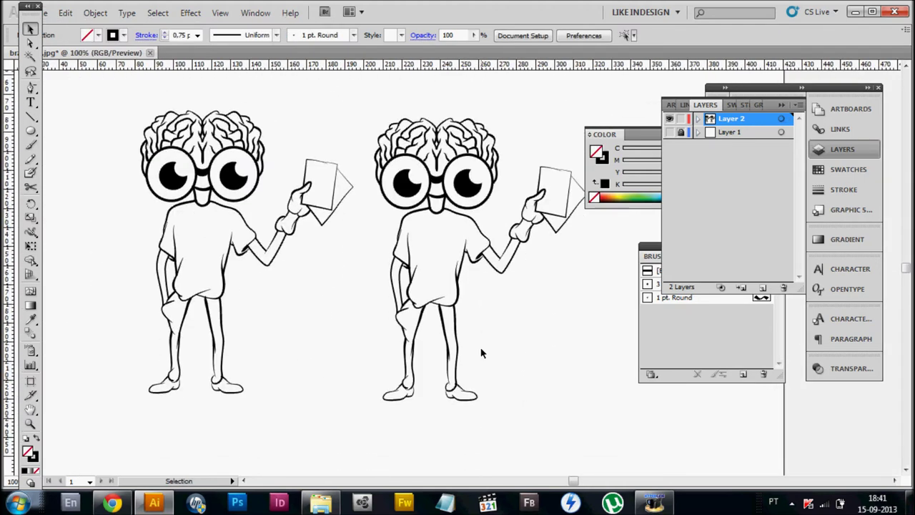
key("ctrl+a")
scroll(502, 384, "down", 2)
scroll(322, 215, "up", 1)
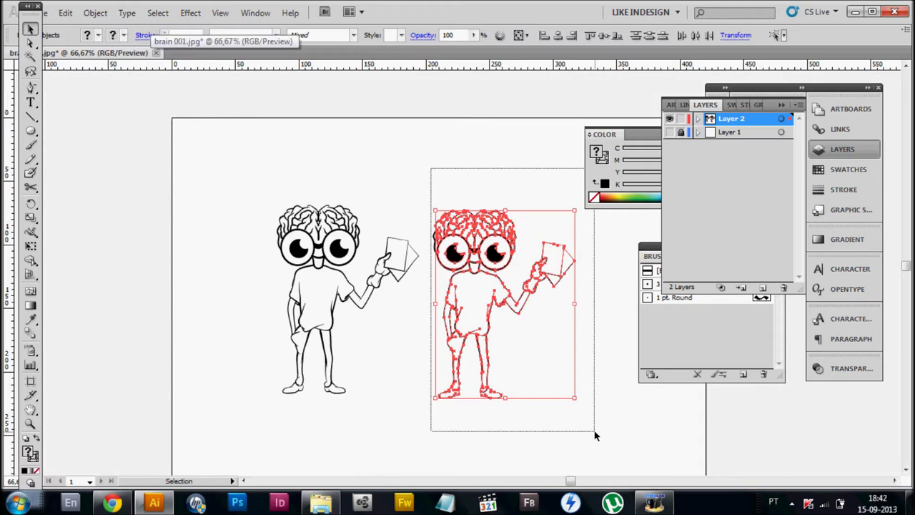
scroll(465, 396, "up", 3)
scroll(246, 225, "up", 2)
left_click_drag(379, 297, 439, 377)
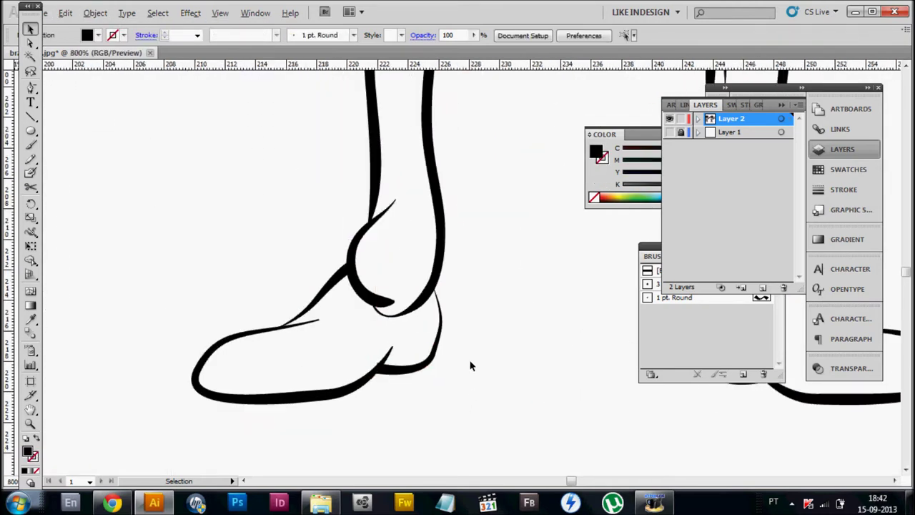
Reshape the pointed tip of the heel curve by dragging its anchor.
scroll(400, 301, "up", 3)
double_click(399, 285)
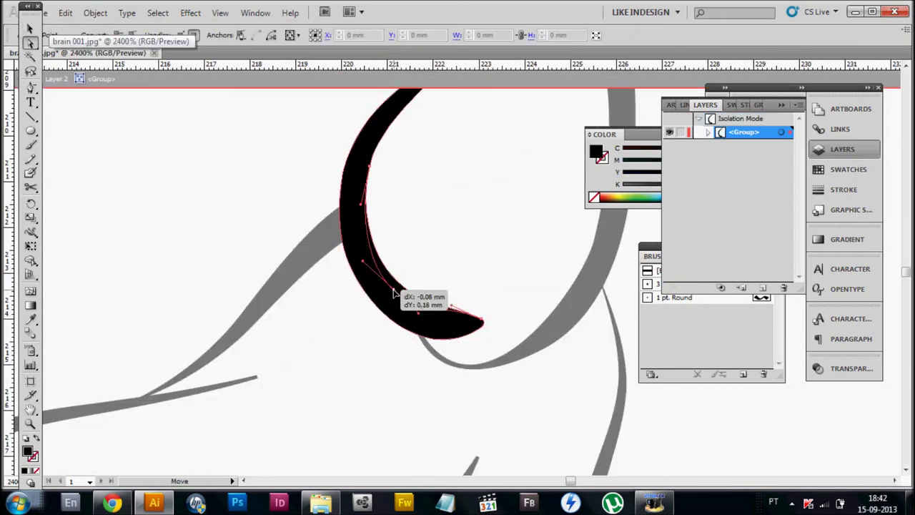
key("Escape")
scroll(321, 250, "up", 2)
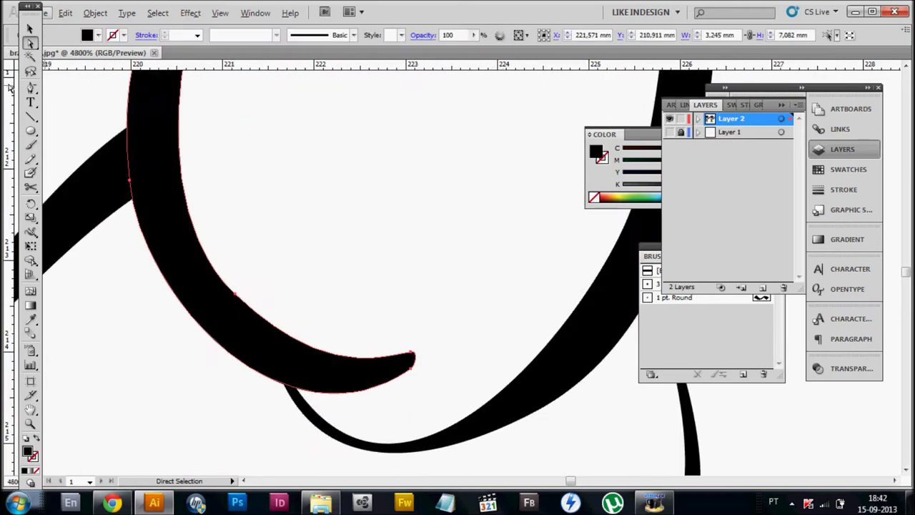
key("minus")
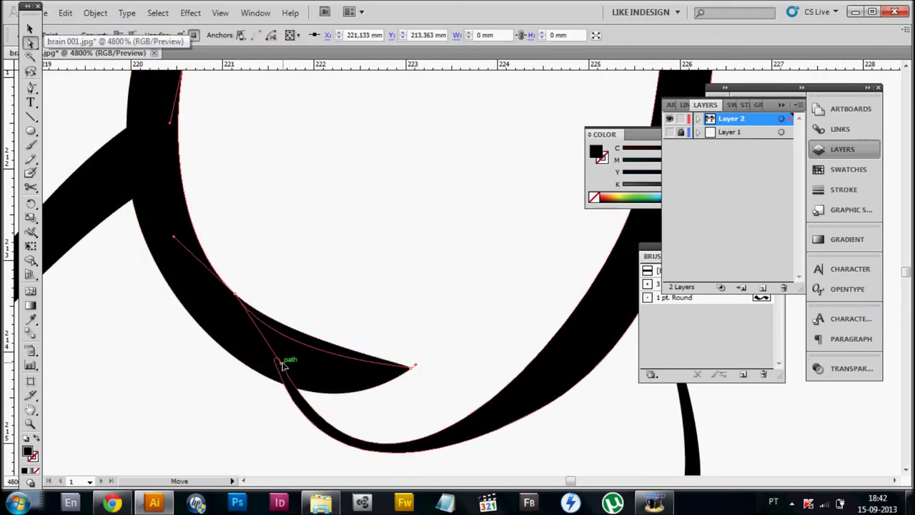
left_click_drag(414, 355, 418, 359)
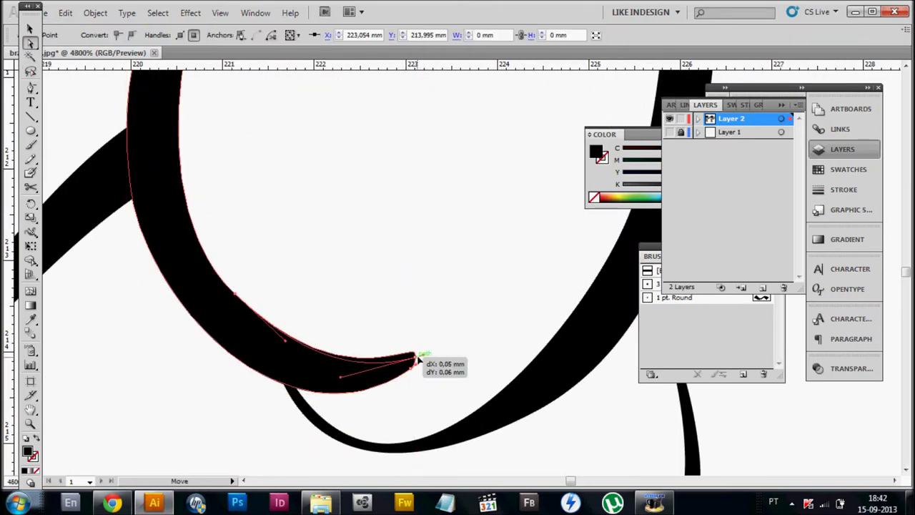
left_click(279, 259)
Select the tapered leg stroke and inspect its anchors below the shirt hem.
scroll(343, 268, "down", 5)
scroll(360, 282, "up", 2)
scroll(407, 317, "down", 1)
scroll(461, 224, "down", 1)
scroll(359, 299, "up", 3)
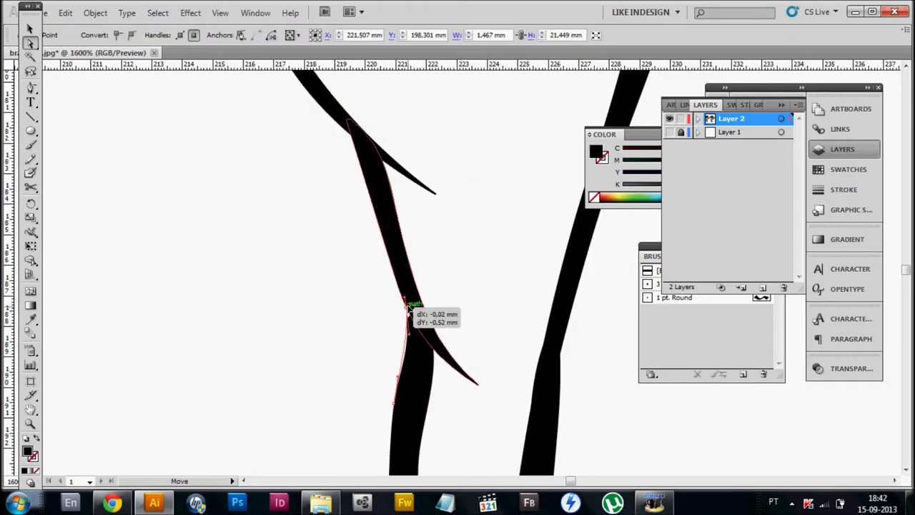
scroll(377, 251, "down", 2)
left_click(327, 236)
scroll(434, 291, "down", 2)
scroll(381, 275, "up", 2)
scroll(381, 276, "up", 2)
left_click(344, 327)
left_click(422, 241)
scroll(437, 271, "down", 1)
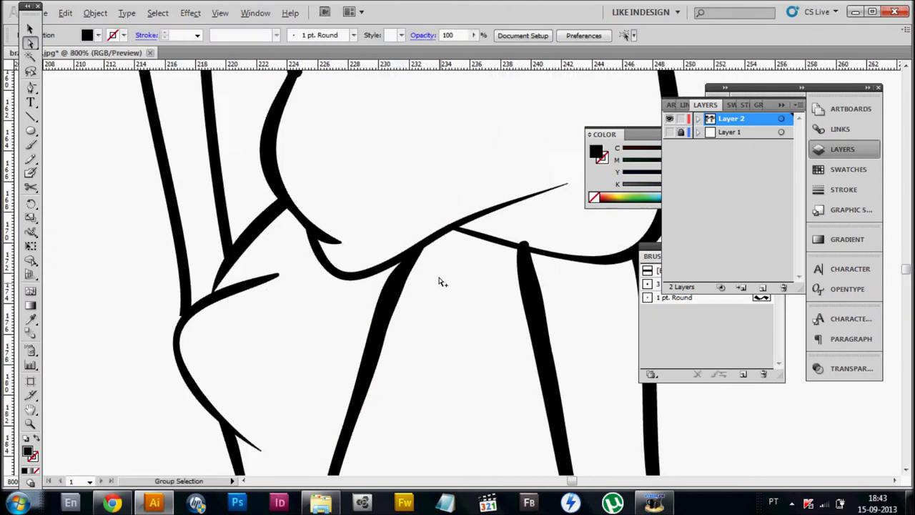
scroll(473, 341, "down", 4)
scroll(473, 337, "up", 2)
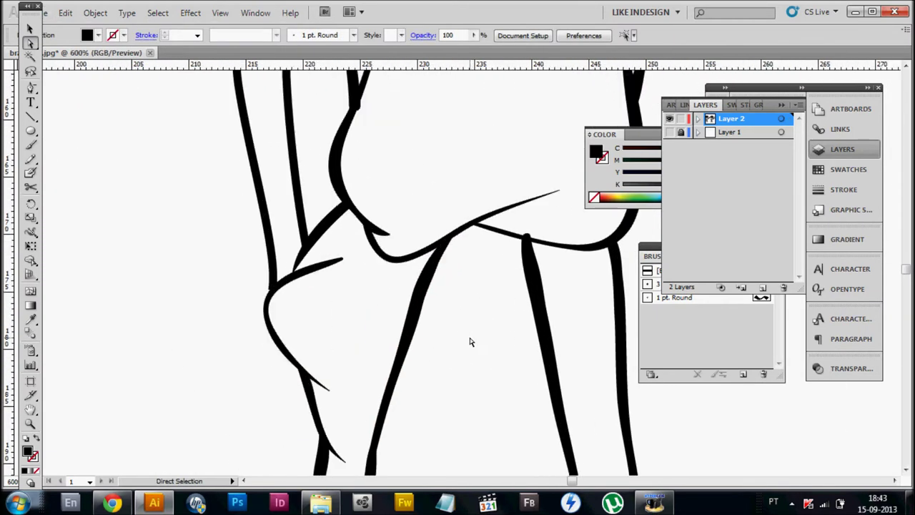
scroll(464, 319, "up", 1)
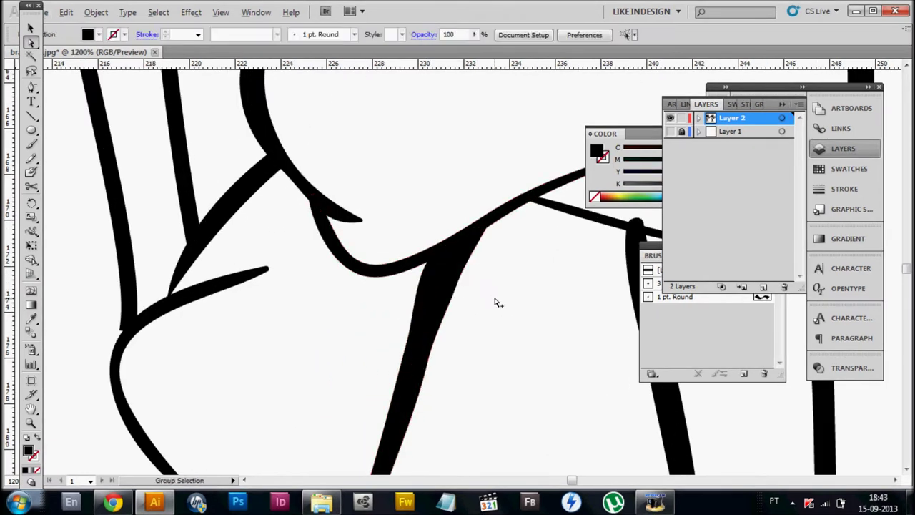
scroll(498, 303, "down", 3)
scroll(472, 279, "up", 3)
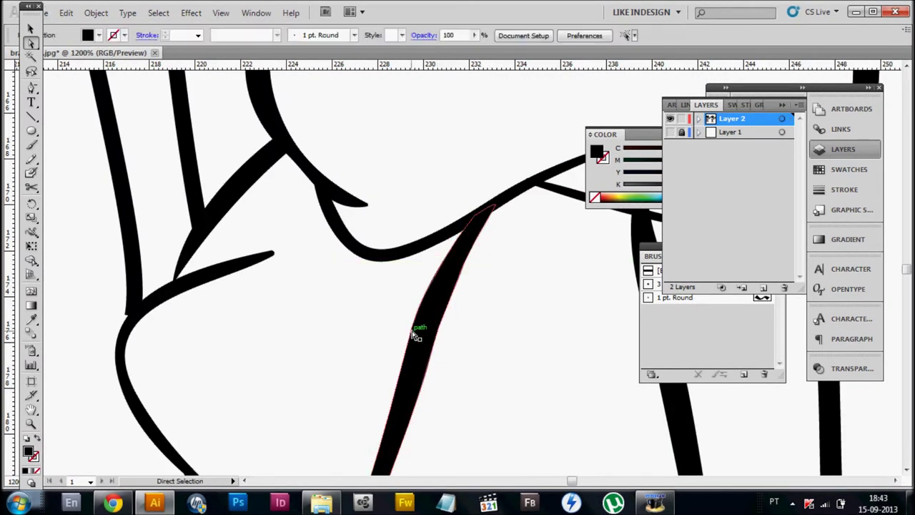
scroll(419, 286, "down", 3)
scroll(321, 316, "up", 4)
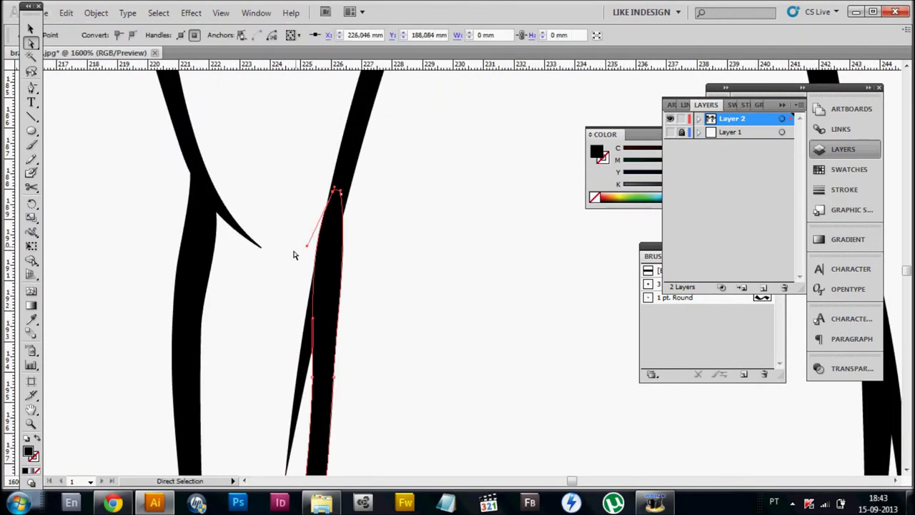
scroll(410, 312, "down", 2)
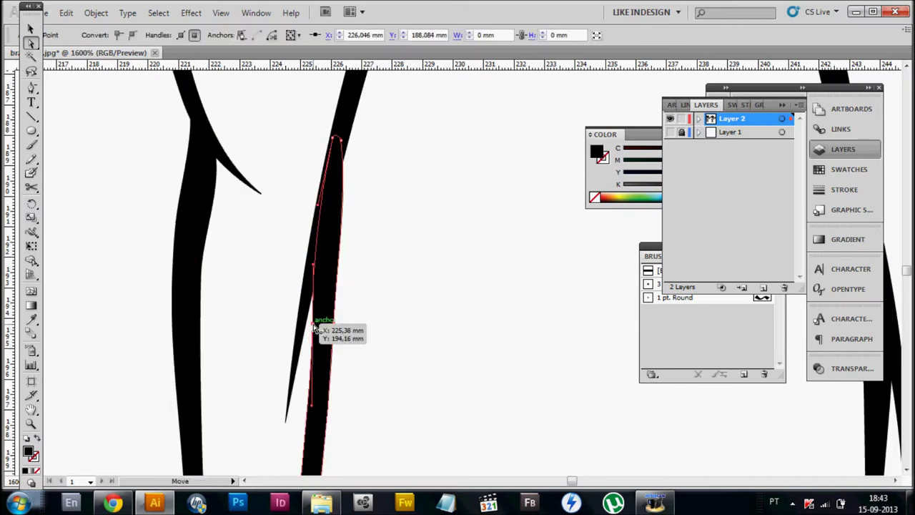
scroll(370, 299, "down", 3)
scroll(382, 303, "right", 2)
scroll(286, 286, "up", 3)
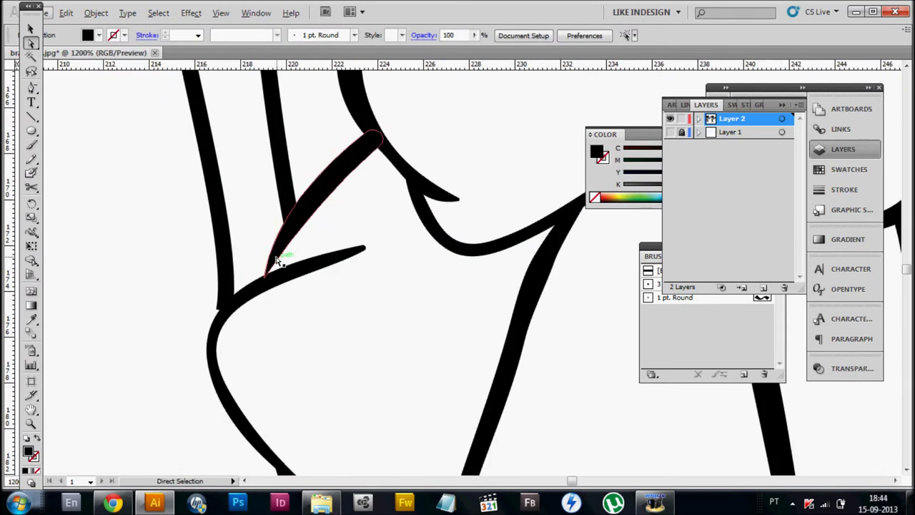
Move the junction anchor where the leg strokes meet.
scroll(293, 306, "up", 1)
left_click_drag(288, 293, 300, 295)
scroll(334, 332, "up", 3)
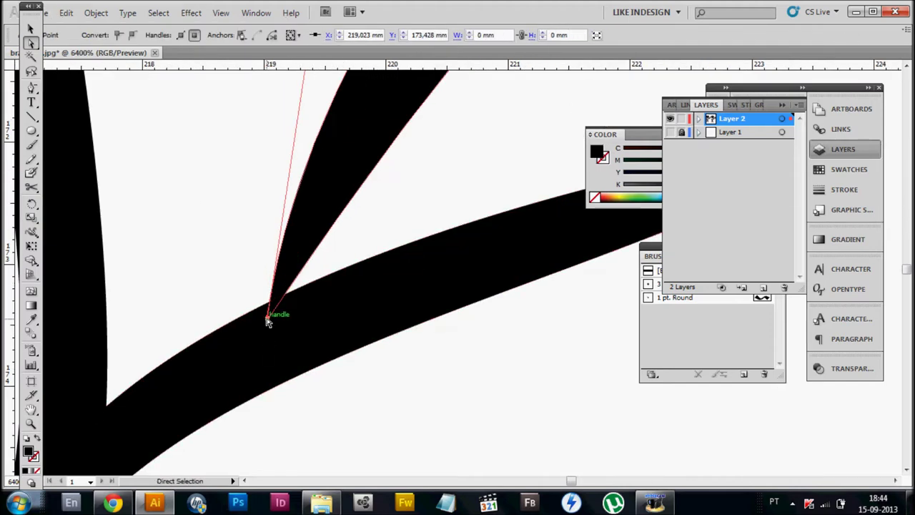
scroll(269, 323, "down", 3)
scroll(265, 368, "down", 2)
left_click(272, 327)
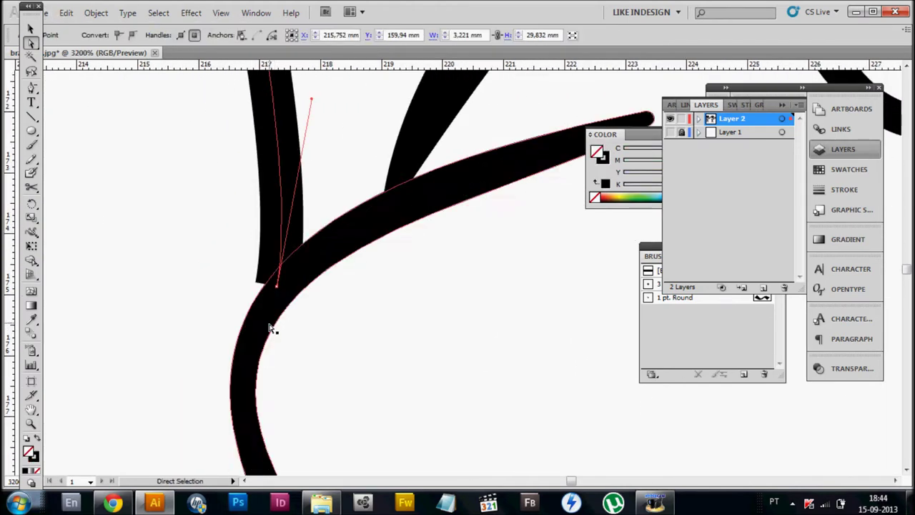
scroll(522, 335, "down", 2)
Bring the next thin leg stroke into view and select its path.
left_click_drag(523, 335, 491, 225)
scroll(531, 287, "up", 2)
left_click(530, 287)
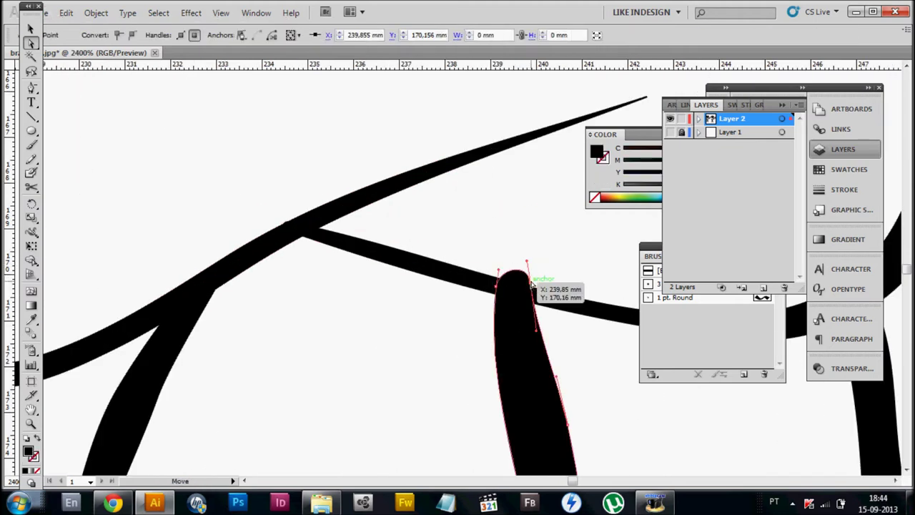
scroll(520, 284, "down", 3)
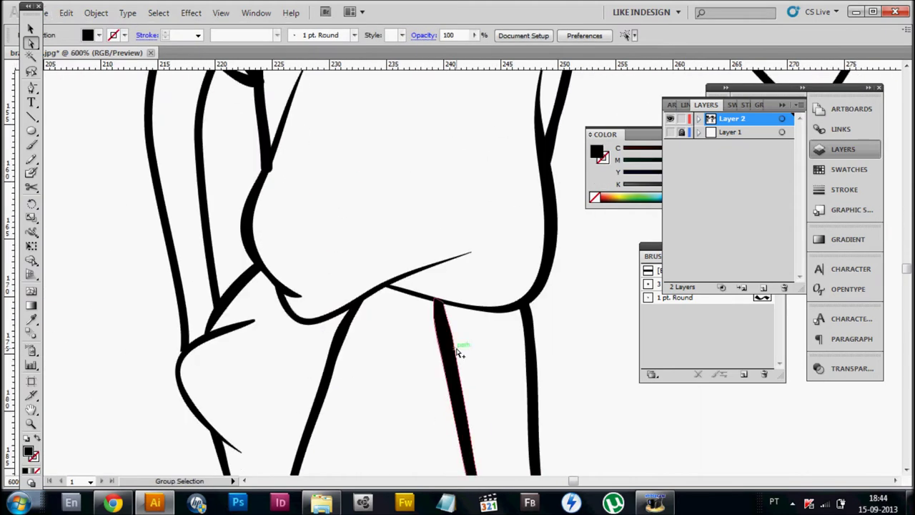
scroll(462, 351, "up", 2)
left_click(436, 263)
scroll(434, 281, "down", 3)
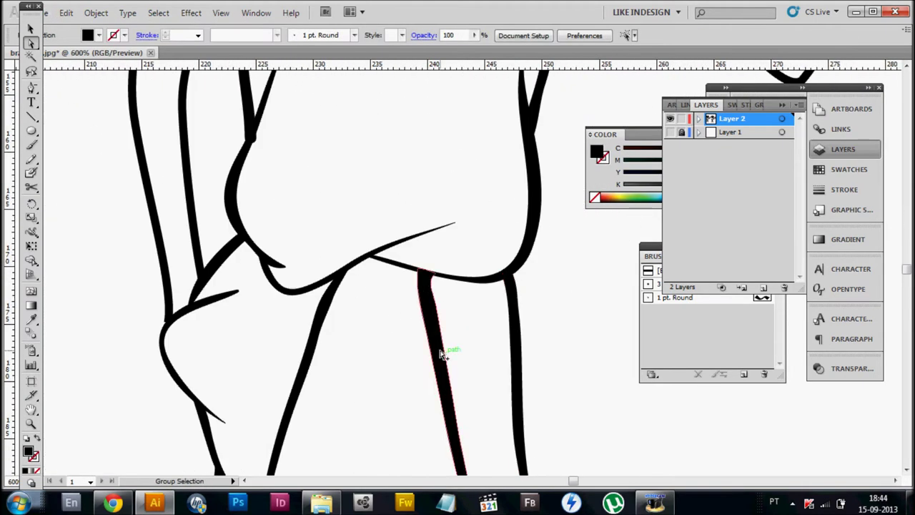
scroll(482, 374, "up", 4)
left_click(440, 319)
scroll(428, 319, "down", 3)
scroll(459, 198, "up", 3)
left_click(497, 301)
scroll(481, 232, "up", 1)
scroll(481, 232, "down", 3)
scroll(504, 205, "up", 3)
Smooth the leg stroke's anchors and pull its tip onto the adjoining curve.
left_click_drag(480, 309, 472, 282)
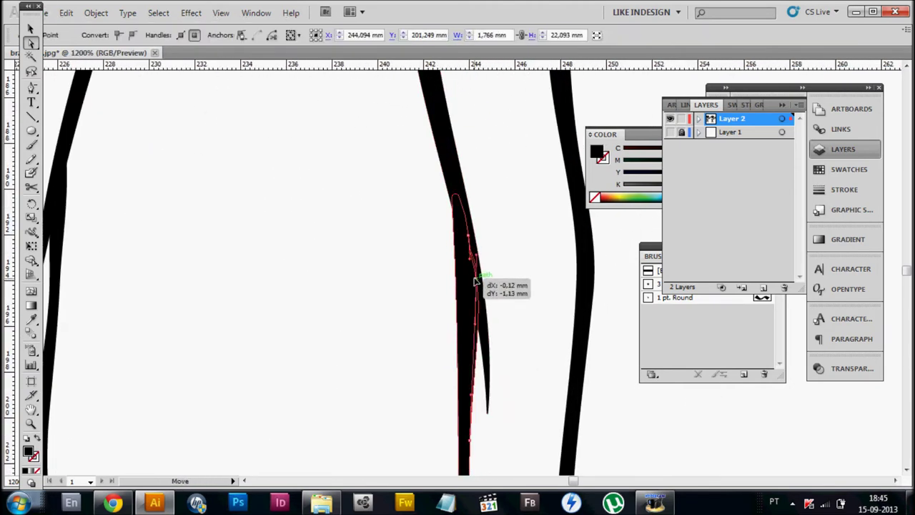
scroll(506, 272, "up", 2)
left_click_drag(448, 228, 444, 222)
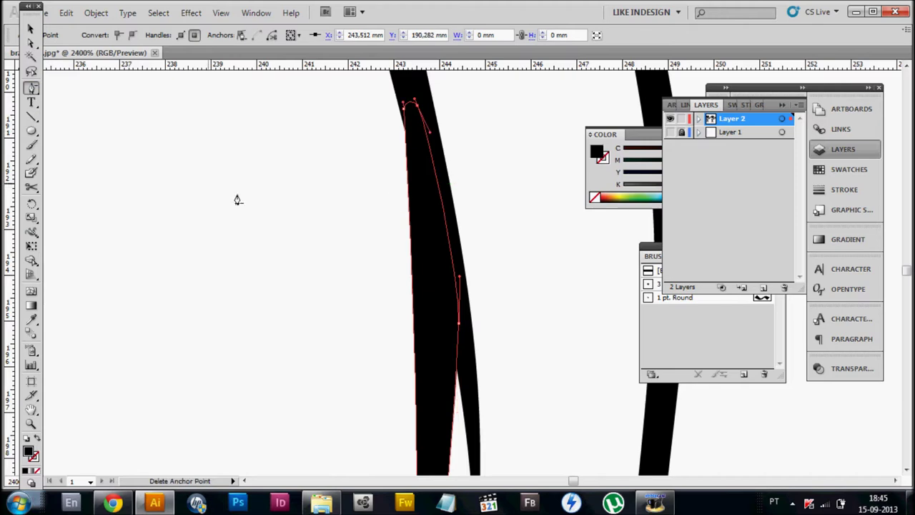
left_click_drag(452, 283, 453, 285)
scroll(501, 301, "down", 3)
scroll(555, 399, "down", 2)
scroll(429, 358, "up", 2)
scroll(383, 329, "up", 3)
left_click_drag(394, 310, 402, 297)
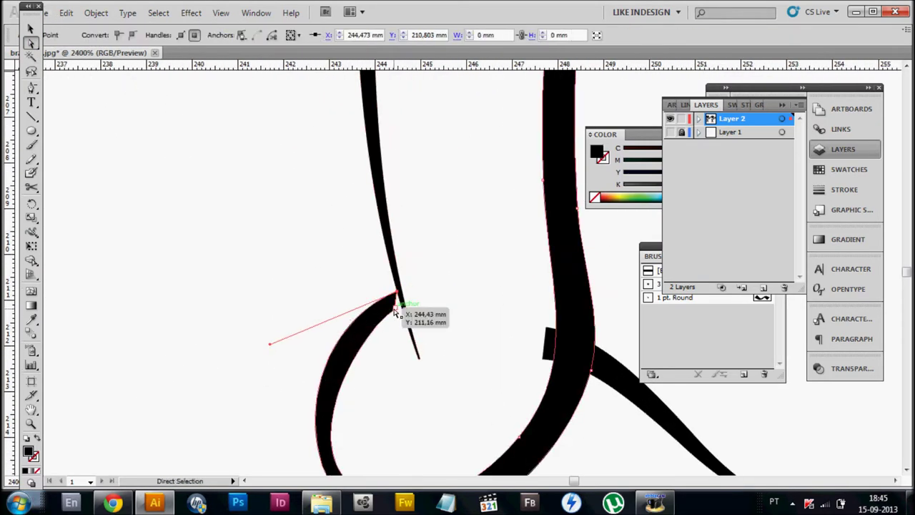
scroll(404, 326, "up", 3)
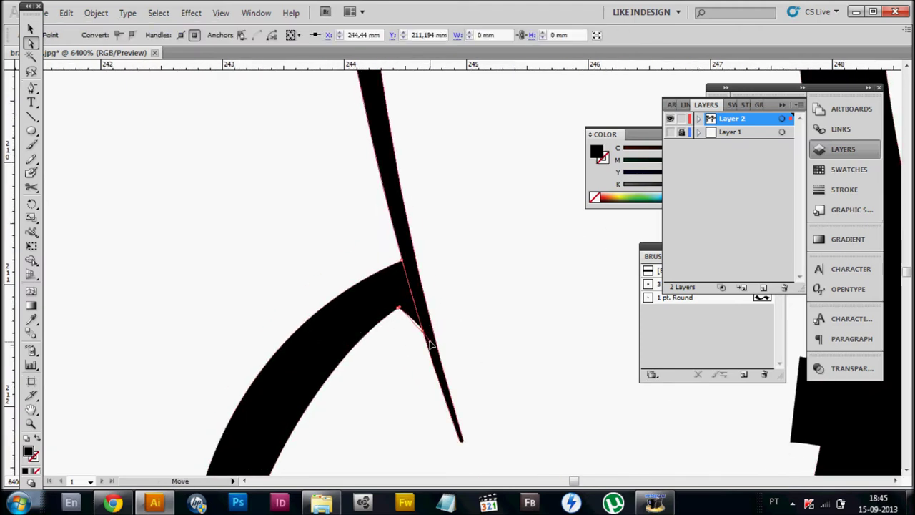
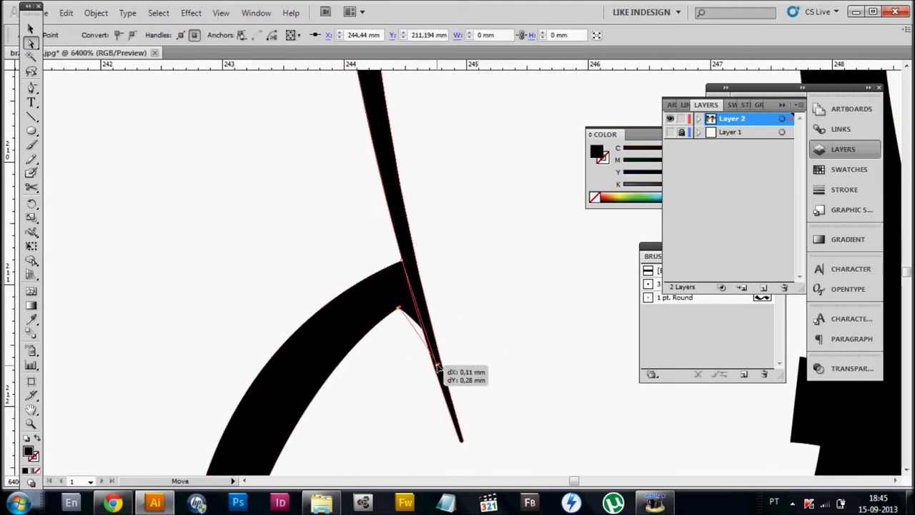
Sharpen the pointed tip of the ankle stroke by dragging its end anchor.
left_click_drag(437, 366, 439, 367)
scroll(501, 358, "down", 3)
scroll(500, 322, "down", 1)
scroll(572, 294, "down", 2)
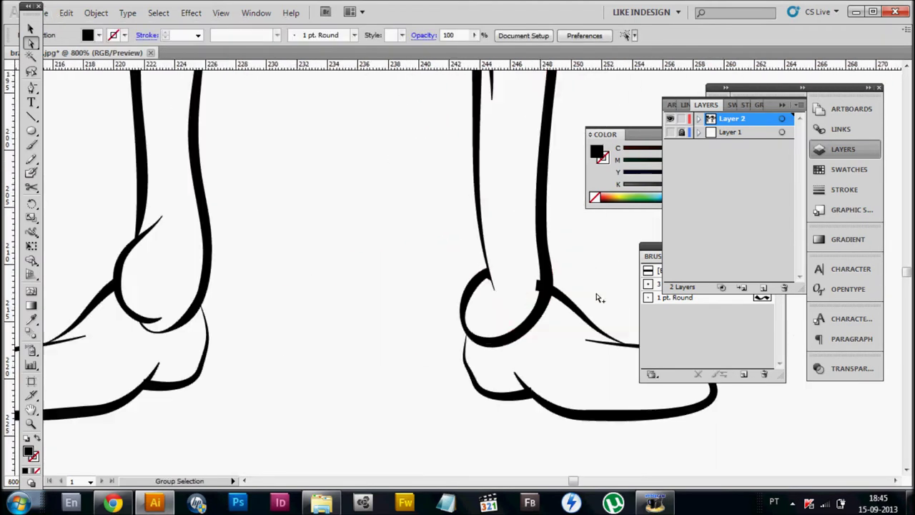
scroll(598, 297, "up", 3)
scroll(341, 262, "down", 1)
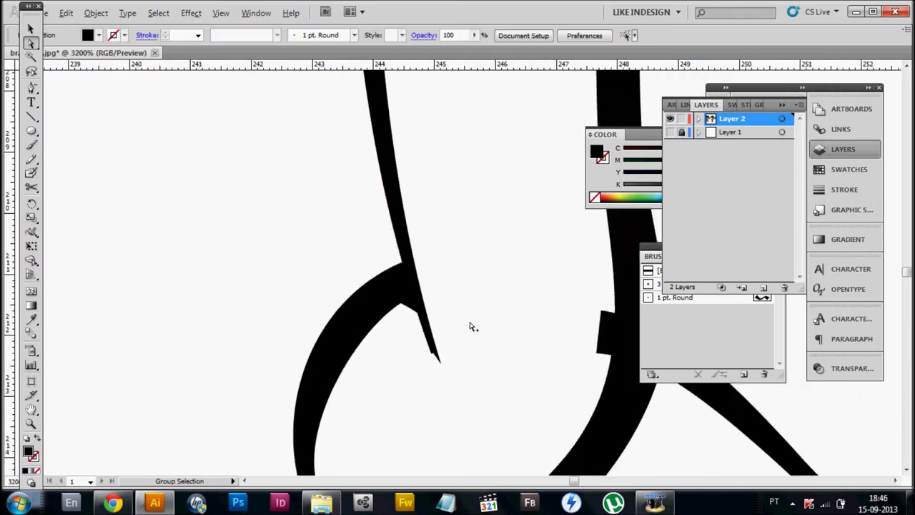
scroll(471, 327, "up", 1)
scroll(453, 231, "down", 2)
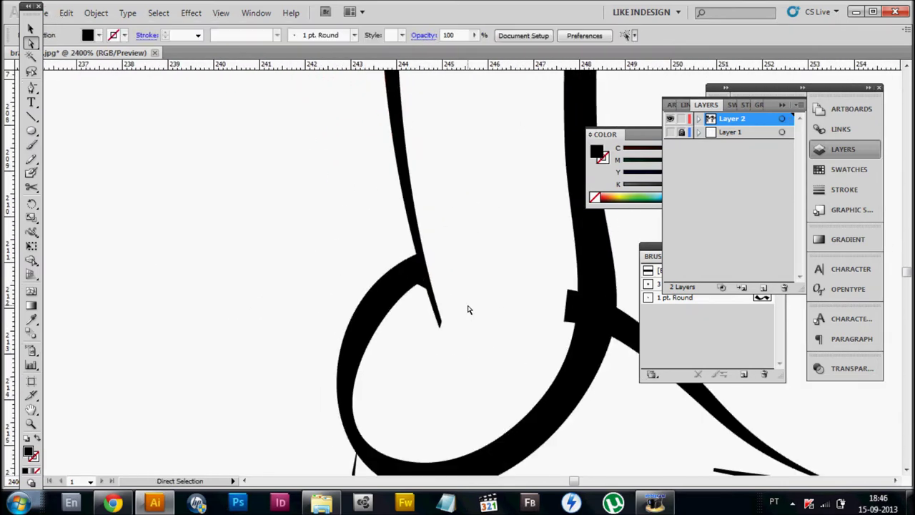
Adjust the swoosh anchor where it meets the leg, and the heel stroke junctions.
left_click_drag(549, 301, 445, 306)
left_click(445, 306)
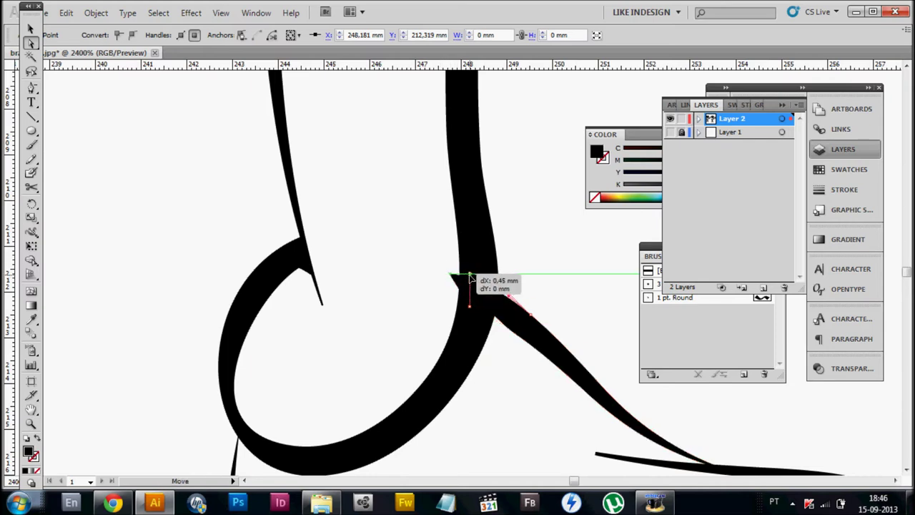
scroll(371, 279, "down", 5)
scroll(374, 321, "up", 3)
scroll(460, 307, "down", 1)
scroll(400, 342, "up", 3)
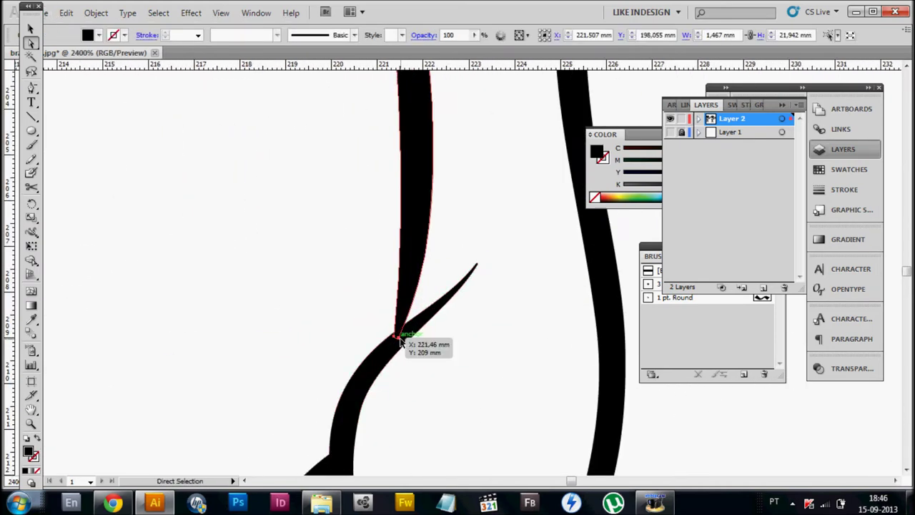
left_click(401, 341)
scroll(472, 260, "down", 1)
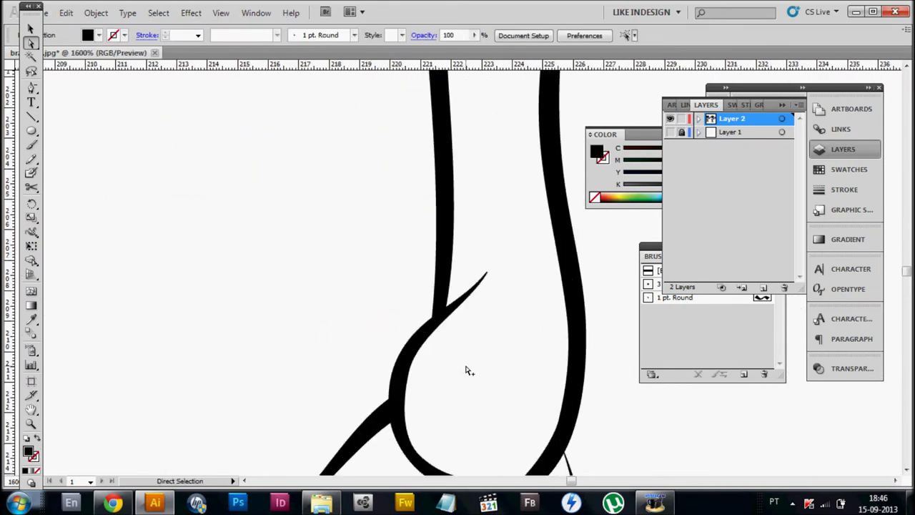
scroll(470, 380, "down", 3)
scroll(470, 380, "up", 4)
left_click(415, 252)
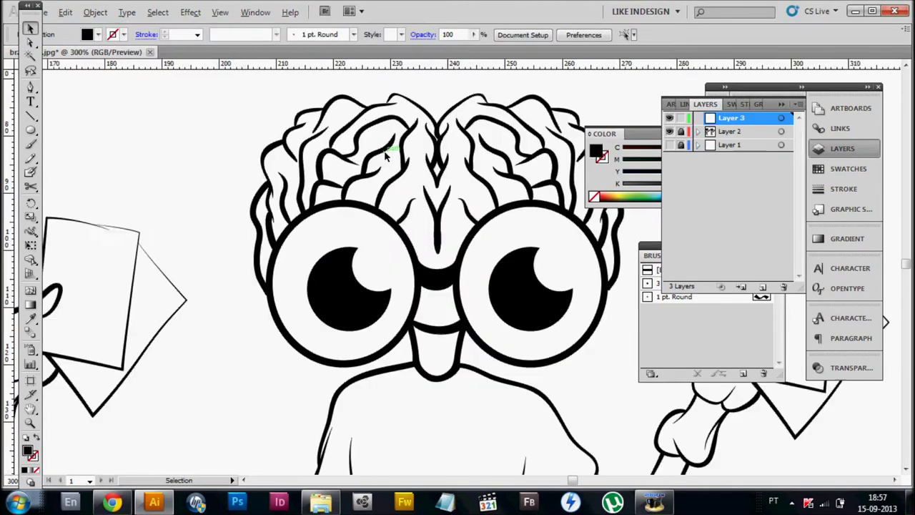
Trace the brain's outer edge with curved Pen points.
key("ctrl+plus")
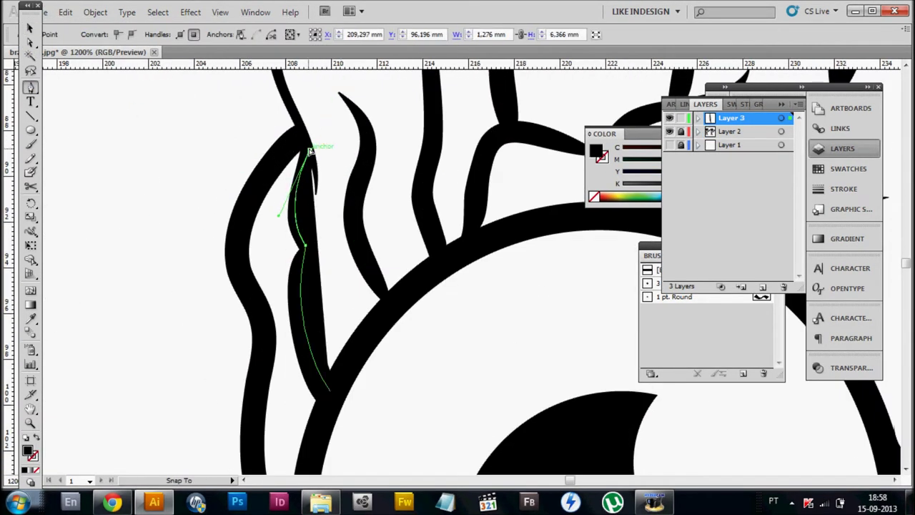
key("ctrl+plus")
left_click_drag(384, 142, 370, 224)
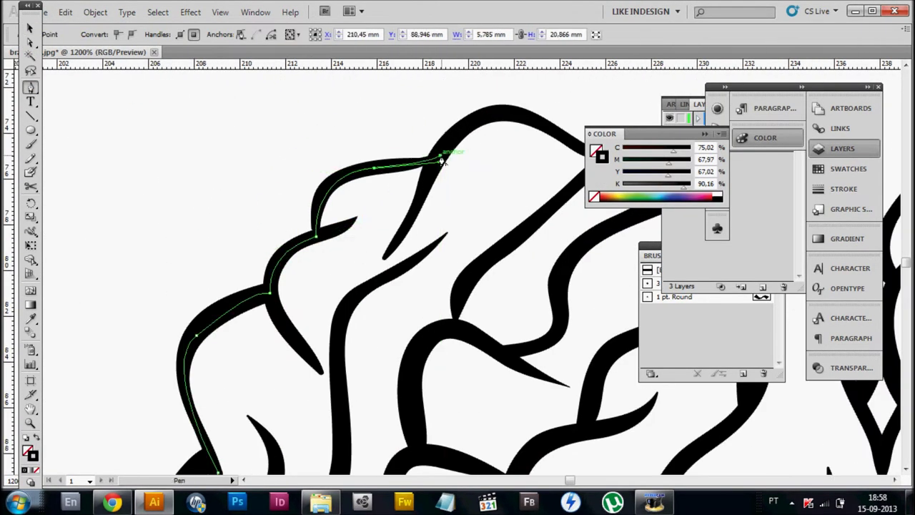
left_click_drag(440, 160, 403, 138)
key("ctrl+plus")
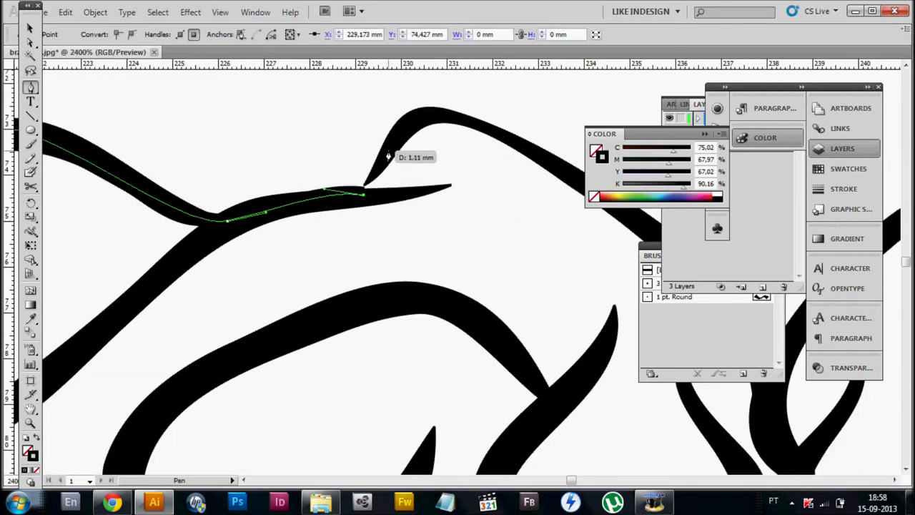
key("ctrl+plus")
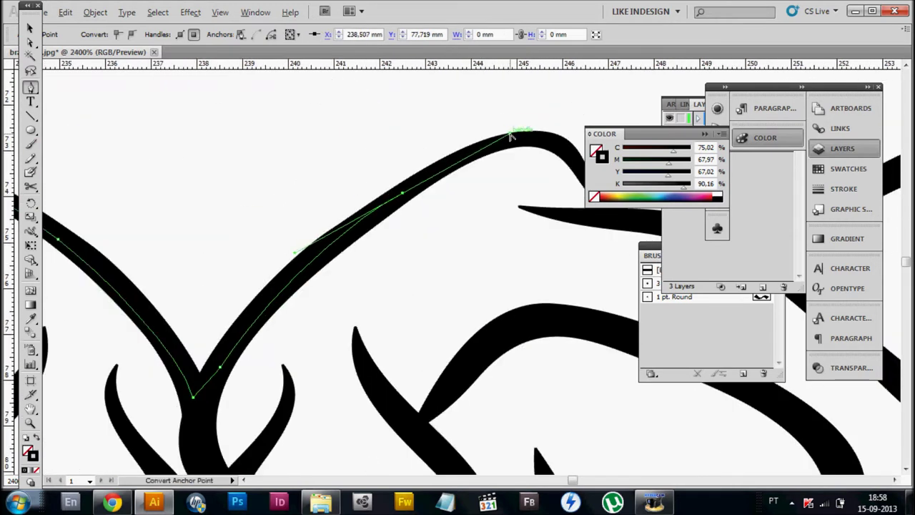
left_click_drag(393, 195, 428, 218)
left_click_drag(431, 261, 427, 358)
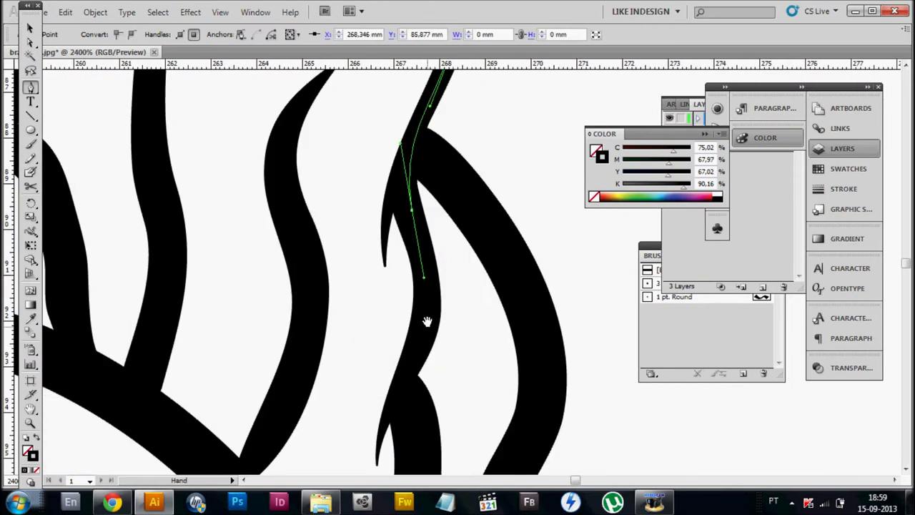
left_click_drag(515, 454, 458, 367)
Continue the path around the glasses rim and close it at its start.
key("ctrl+minus")
key("ctrl+minus")
left_click(382, 251)
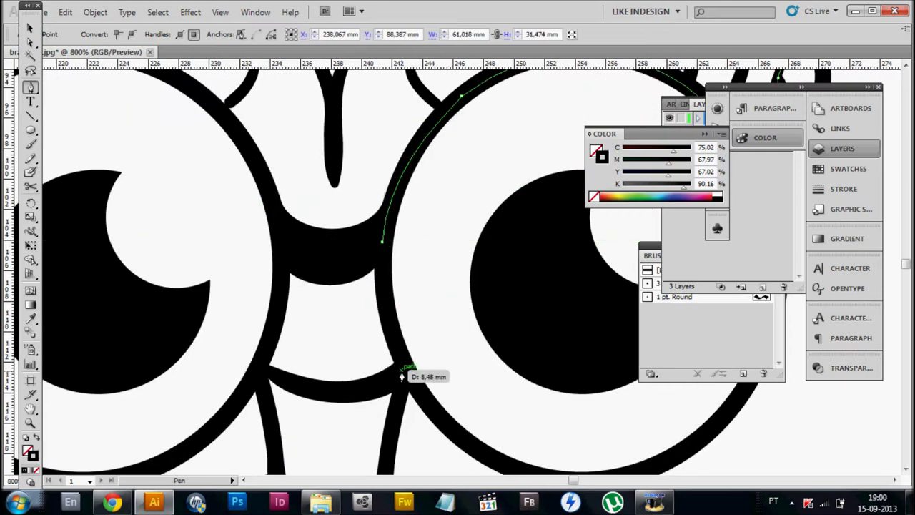
left_click_drag(381, 288, 405, 202)
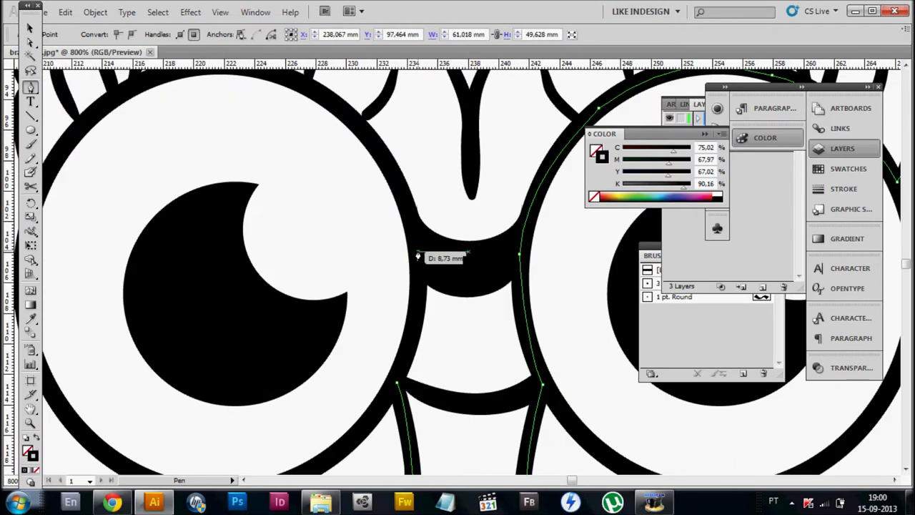
left_click_drag(402, 275, 552, 283)
left_click(356, 266)
Select the closed head shape and start giving it a grey fill.
key("ctrl+minus")
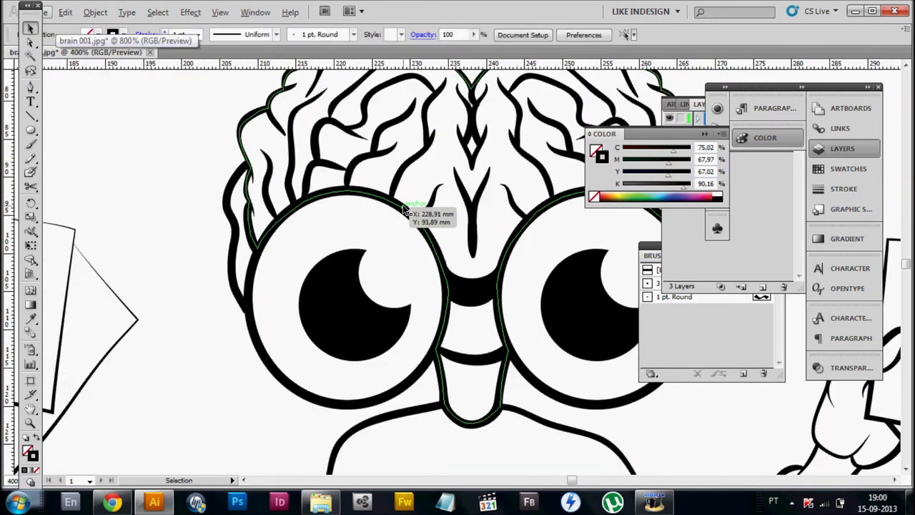
left_click(702, 194)
left_click(614, 196)
left_click(668, 180)
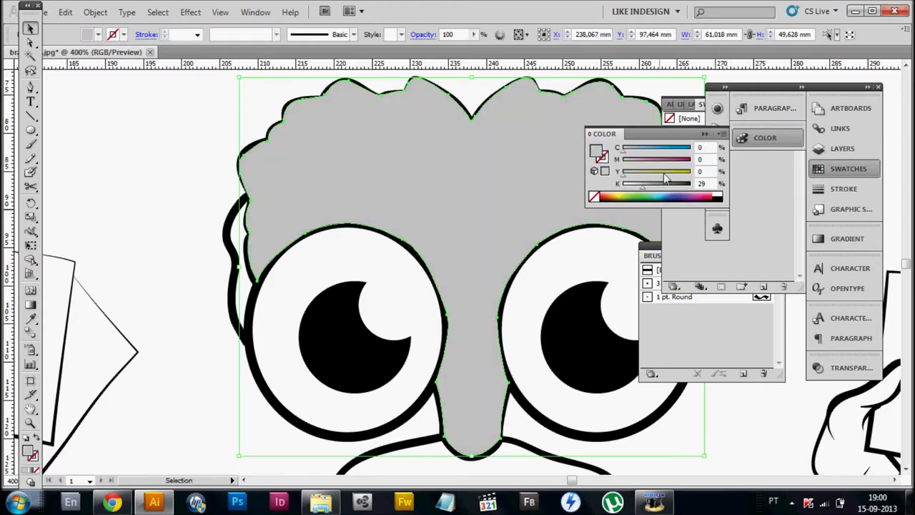
Set the head fill to 29% black and make Layer 3 the active layer.
left_click(842, 148)
key("ctrl+minus")
key("ctrl+plus")
left_click(730, 131)
Start the shirt outline along the shoulder line and shoulder curve.
key("ctrl+plus")
key("ctrl+plus")
key("ctrl+plus")
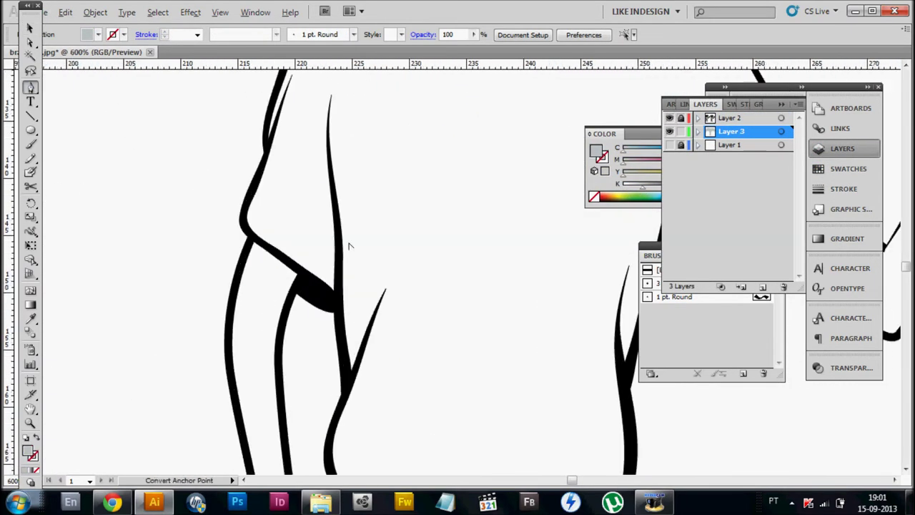
key("p")
scroll(223, 158, "up", 2)
scroll(163, 297, "up", 3)
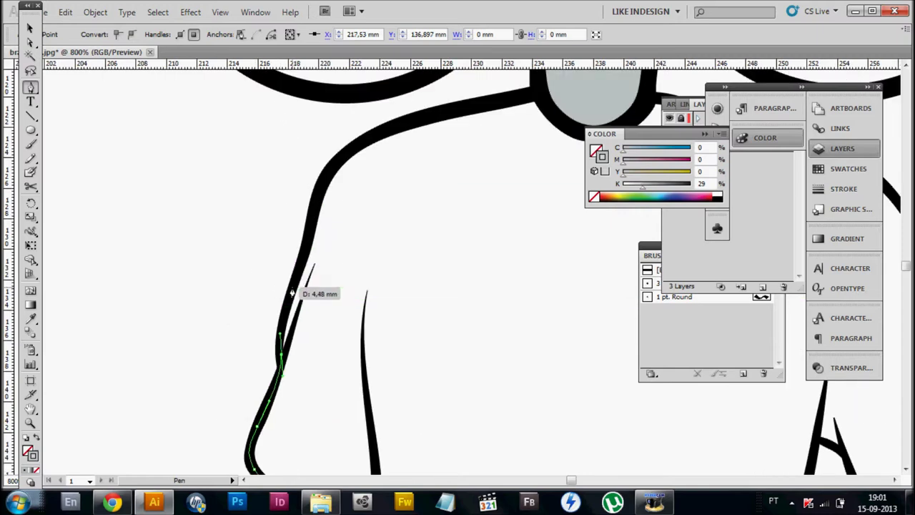
scroll(401, 153, "up", 2)
scroll(401, 153, "right", 3)
left_click(415, 174)
scroll(529, 172, "right", 5)
left_click(408, 173)
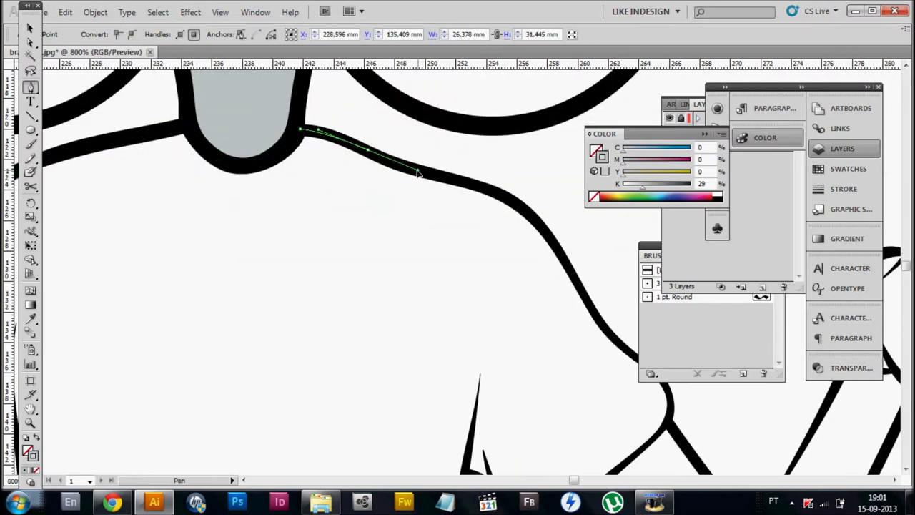
scroll(408, 174, "right", 2)
scroll(408, 173, "down", 2)
scroll(413, 255, "up", 1)
left_click_drag(370, 224, 357, 271)
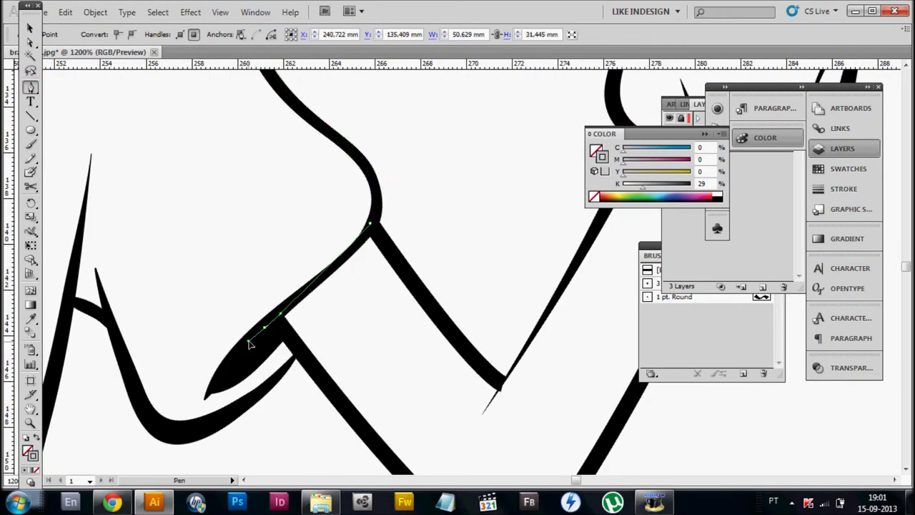
Trace the sleeve and shirt edge, then fill the shirt teal (C63.92 M0 Y49.02 K17).
scroll(429, 170, "down", 3)
scroll(429, 170, "left", 3)
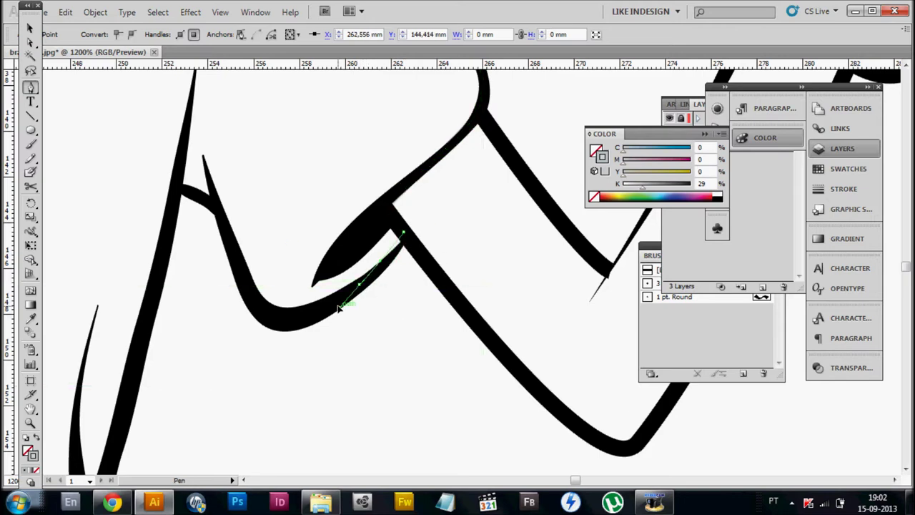
scroll(303, 210, "down", 3)
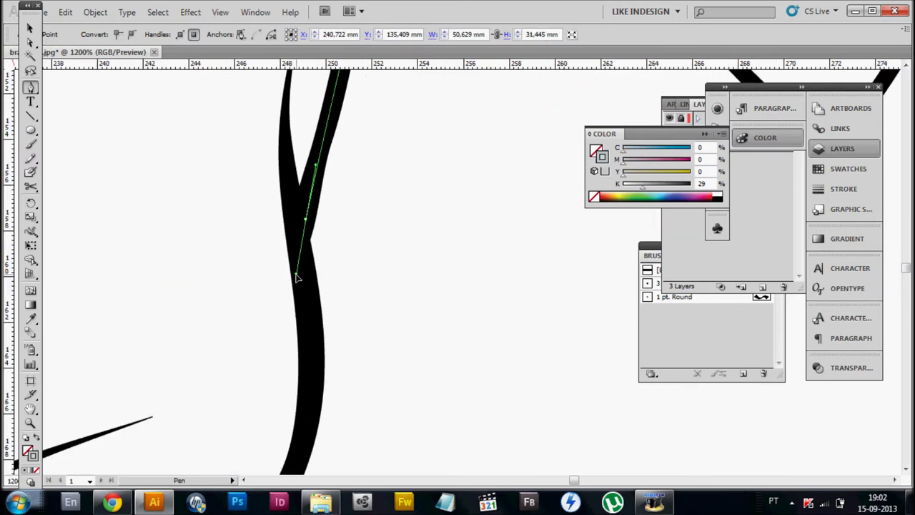
scroll(302, 260, "down", 3)
scroll(327, 184, "left", 3)
left_click_drag(501, 284, 458, 295)
scroll(278, 267, "down", 2)
scroll(278, 266, "left", 7)
left_click_drag(360, 245, 314, 262)
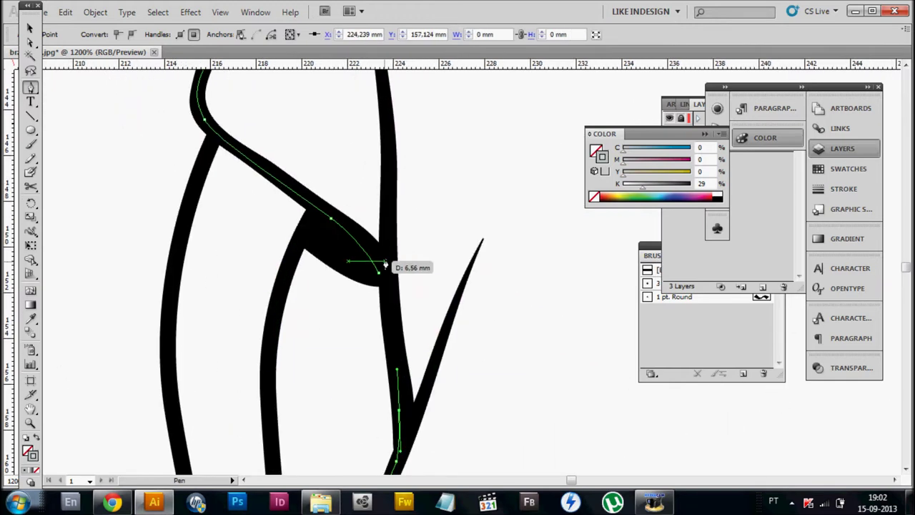
left_click(658, 192)
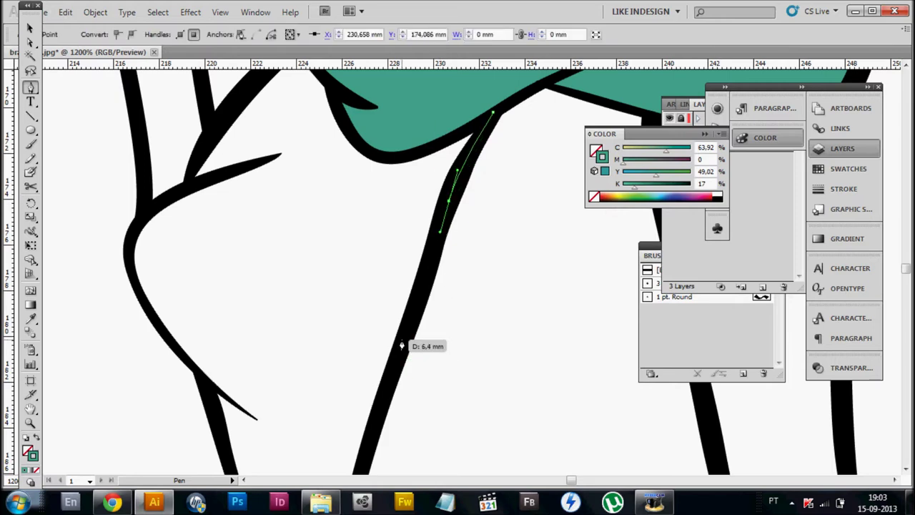
left_click_drag(399, 341, 402, 108)
Trace the first leg's fill shape along the shorts edge.
left_click_drag(319, 337, 252, 375)
scroll(299, 364, "up", 1)
left_click(276, 300, "alt")
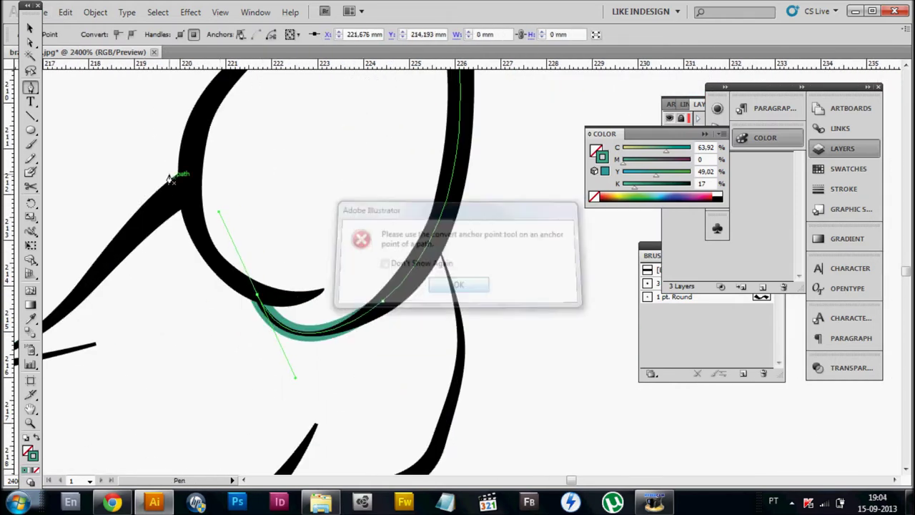
left_click(456, 286)
scroll(392, 252, "up", 1)
scroll(392, 252, "down", 1)
scroll(410, 272, "up", 2)
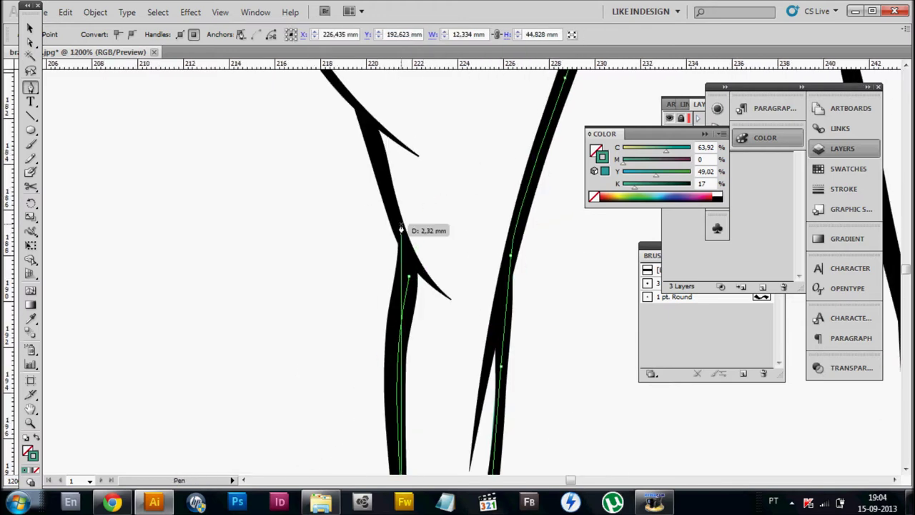
scroll(384, 266, "down", 2)
scroll(419, 319, "right", 3)
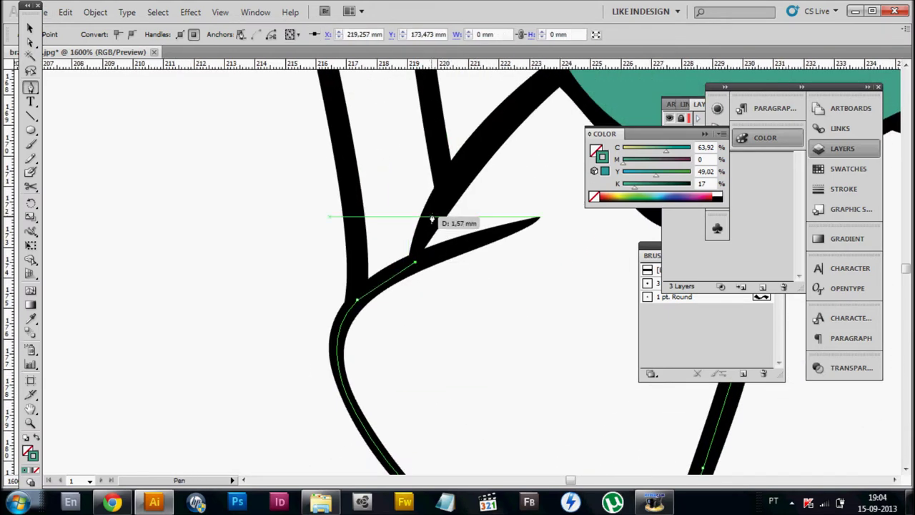
left_click_drag(429, 256, 429, 261)
scroll(429, 260, "down", 2)
scroll(400, 358, "down", 2)
Fill the first leg tan-brown by lowering the yellow value.
key("v")
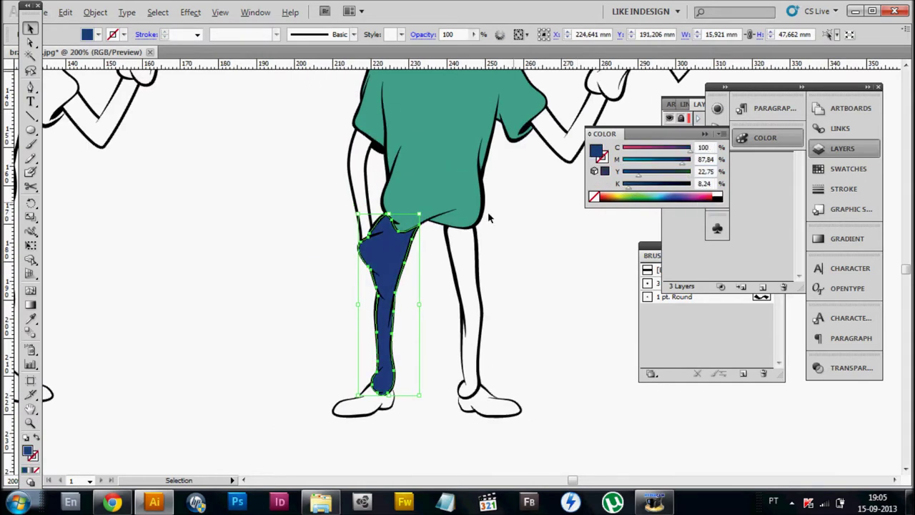
left_click(634, 192)
left_click_drag(683, 179, 665, 178)
key("ctrl+0")
Trace the second leg's fill from the ankle up its right edge.
scroll(380, 337, "up", 5)
key("p")
scroll(349, 236, "down", 3)
scroll(369, 172, "down", 5)
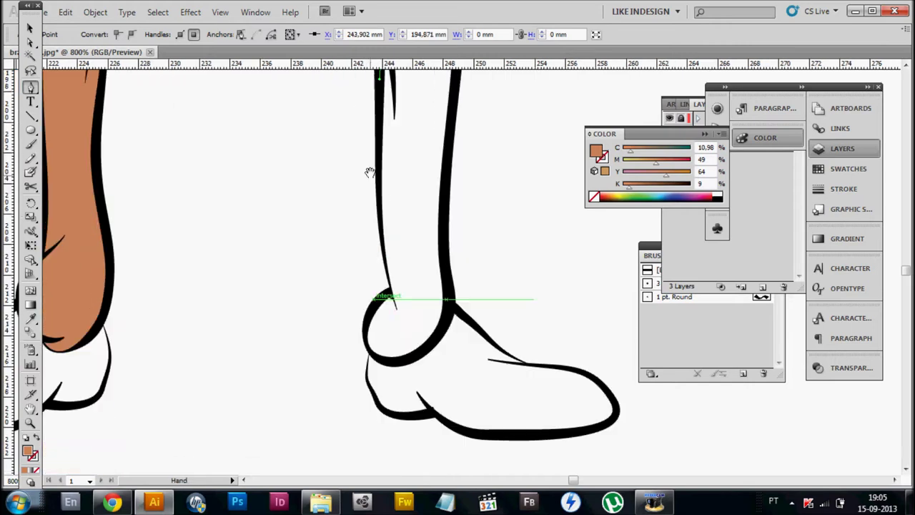
left_click_drag(414, 374, 414, 374)
key("ctrl+plus")
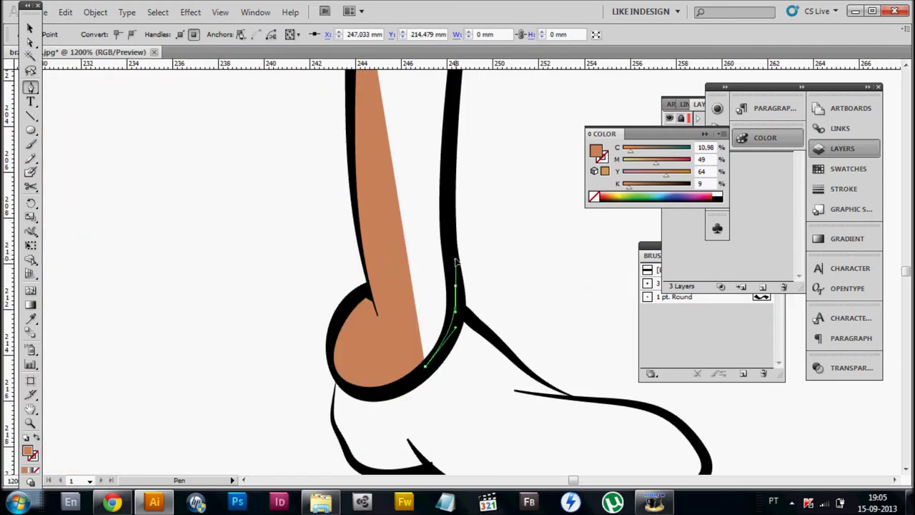
left_click_drag(432, 413, 437, 317)
scroll(438, 286, "up", 3)
scroll(439, 215, "up", 3)
left_click(424, 164)
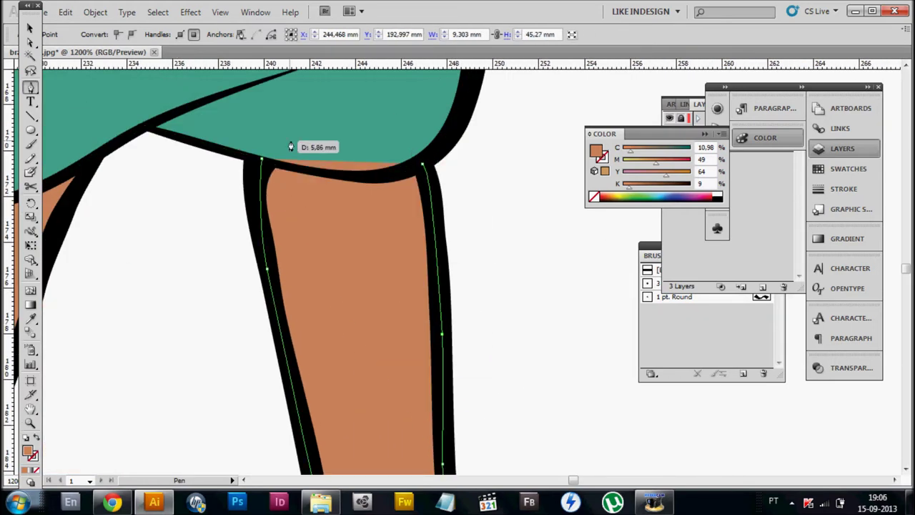
Shape and close the second leg's fill path, then return to the Selection tool.
key("ctrl+0")
key("ctrl+plus")
key("ctrl+plus")
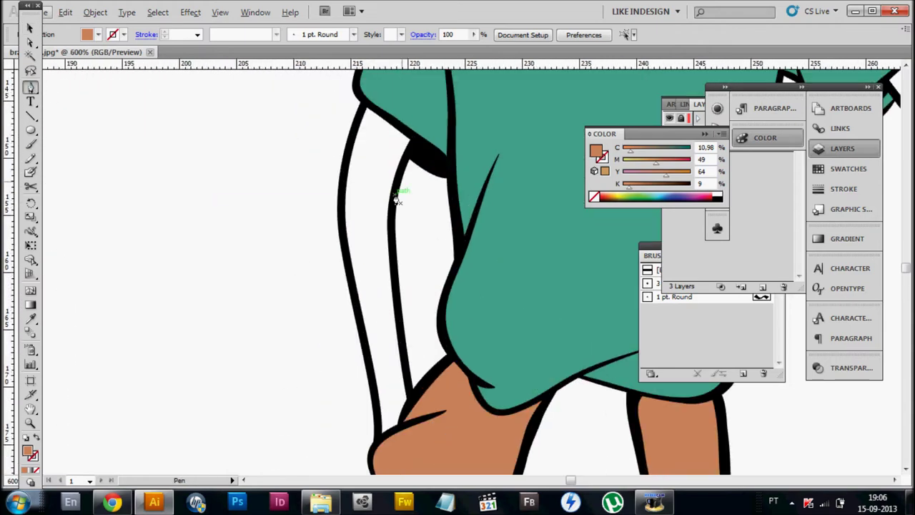
key("ctrl+plus")
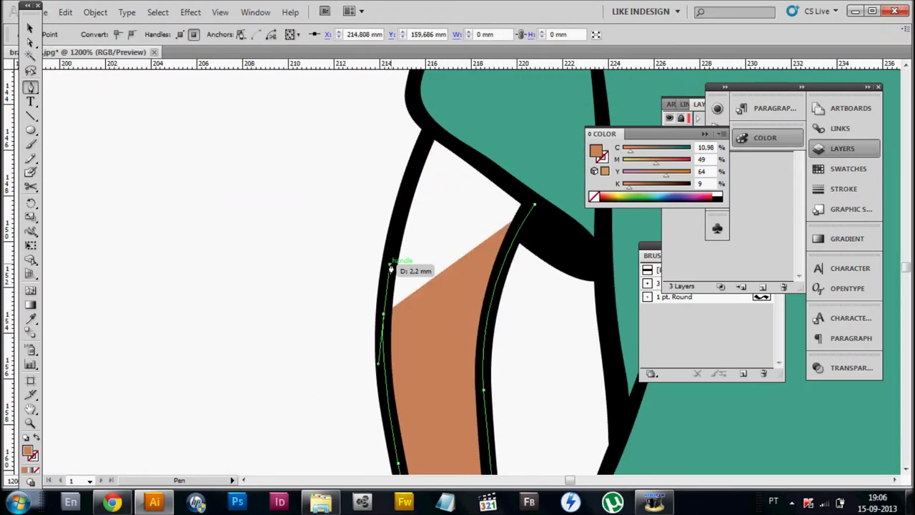
left_click_drag(389, 327, 513, 323)
left_click(513, 323)
key("ctrl+0")
key("i")
key("v")
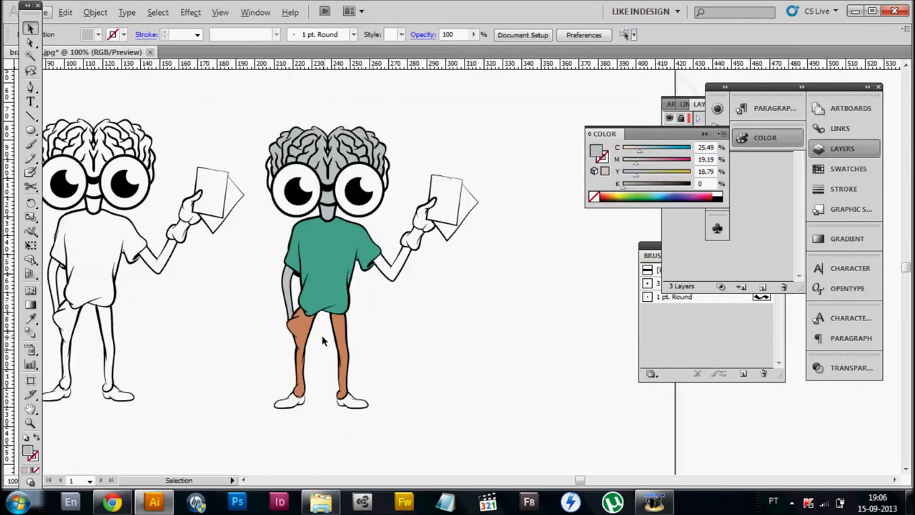
key("ctrl+plus")
key("ctrl+plus")
left_click(31, 87)
scroll(466, 317, "up", 2)
Extend the grey arm fill shape to the elbow.
scroll(458, 306, "up", 1)
scroll(496, 272, "up", 1)
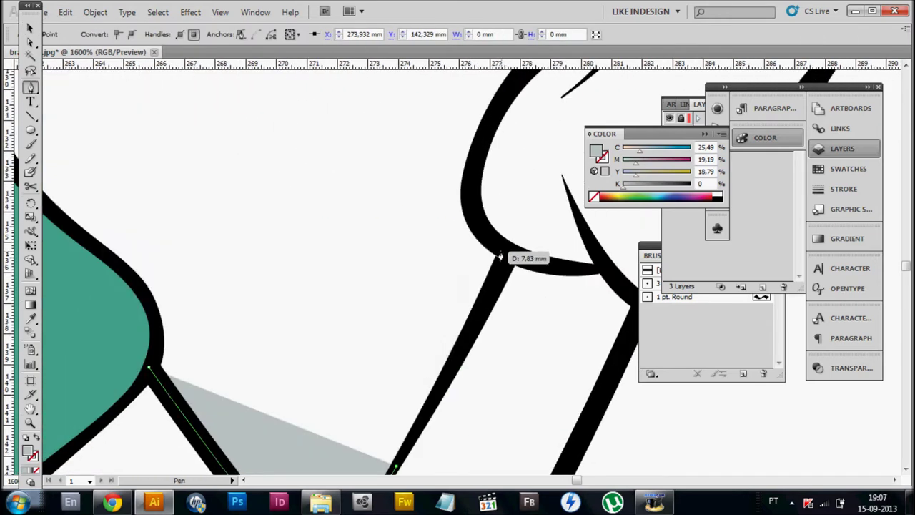
scroll(441, 243, "down", 3)
scroll(423, 255, "down", 1)
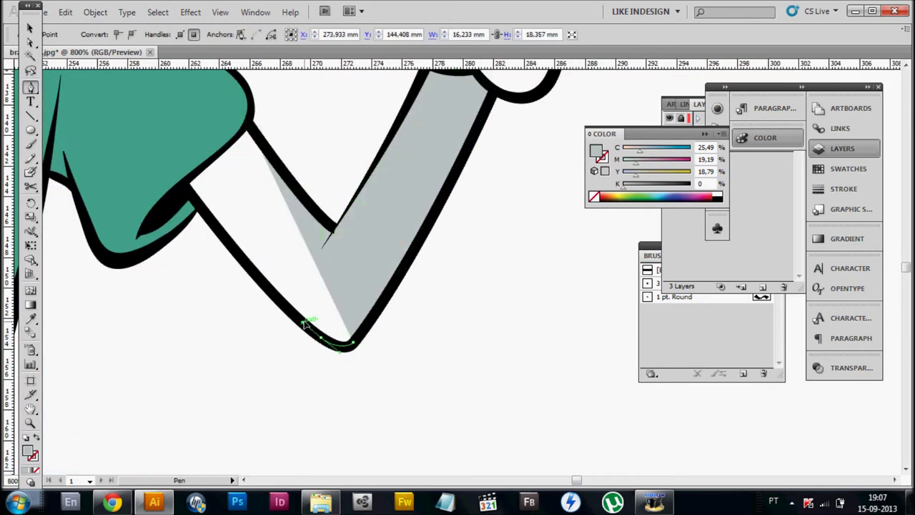
left_click_drag(178, 175, 341, 269)
left_click(341, 268)
scroll(341, 257, "up", 2)
scroll(324, 138, "down", 8)
scroll(372, 398, "up", 4)
scroll(372, 398, "up", 1)
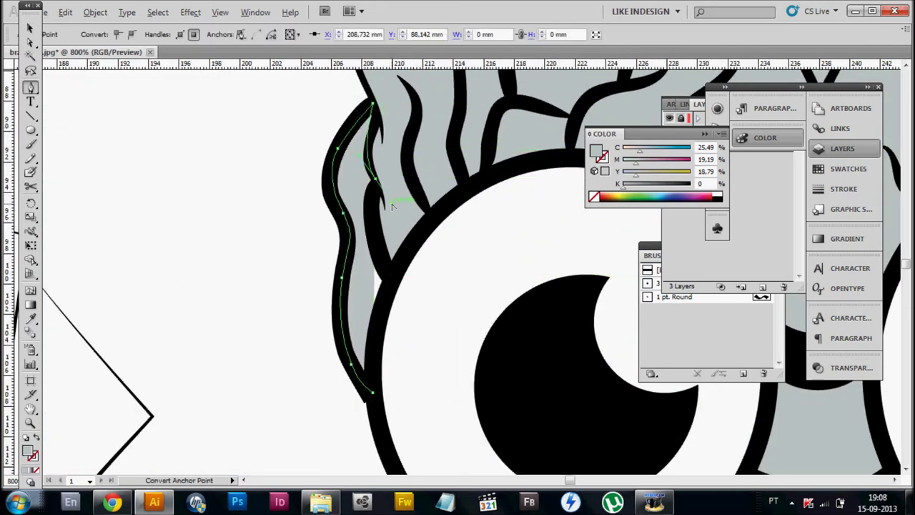
scroll(397, 285, "down", 1)
Apply the Registration swatch to the shape, then draw an ellipse over the left eye.
left_click(848, 169)
scroll(164, 180, "down", 1)
key("a")
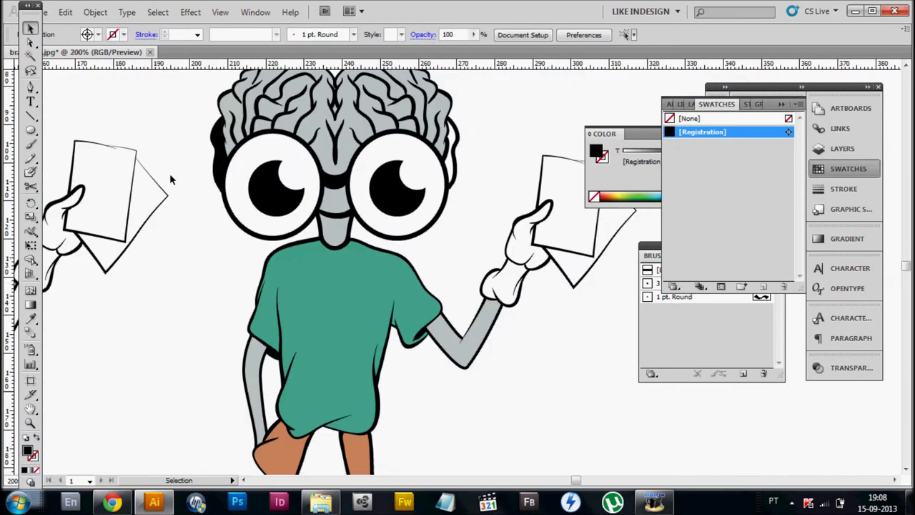
left_click(699, 132)
right_click(264, 223)
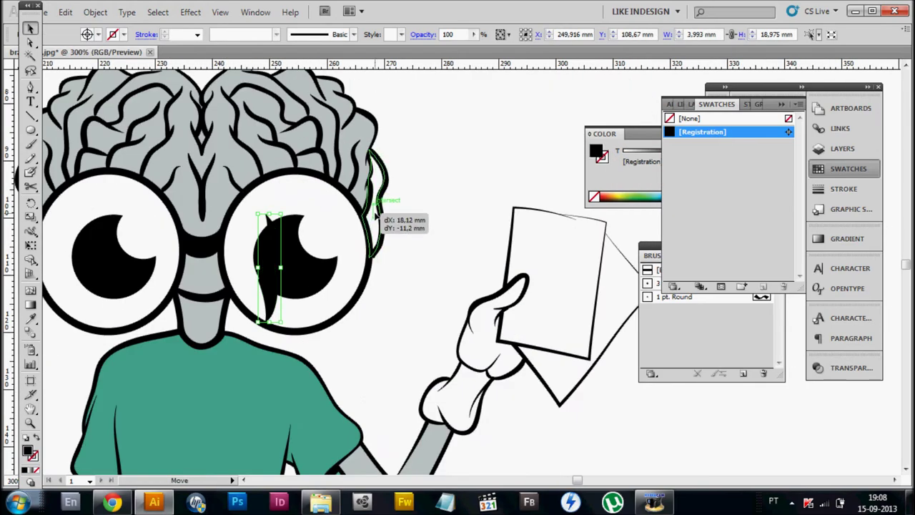
scroll(407, 242, "down", 3)
scroll(407, 243, "up", 3)
scroll(447, 316, "up", 2)
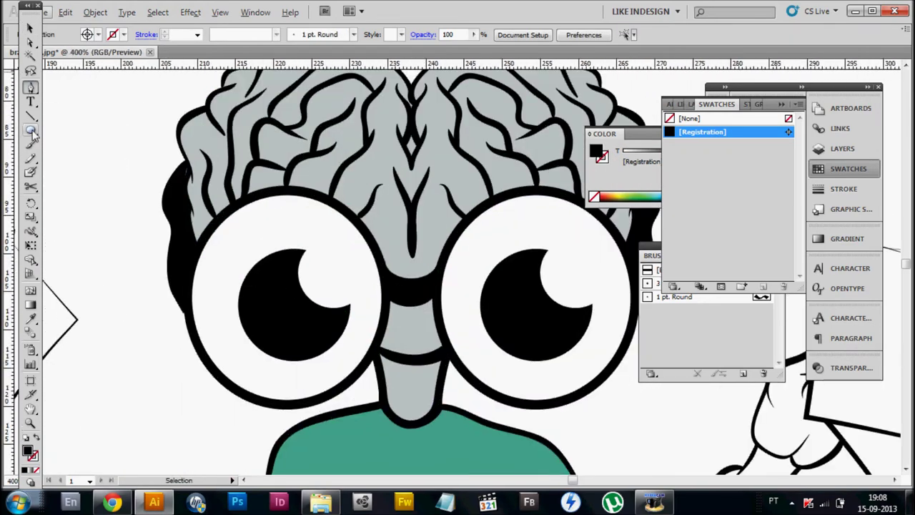
key("l")
left_click_drag(215, 204, 388, 398)
Send the eye ellipse behind the pupil and give both eyes a light blue fill.
key("ctrl+shift+bracketleft")
left_click(849, 169)
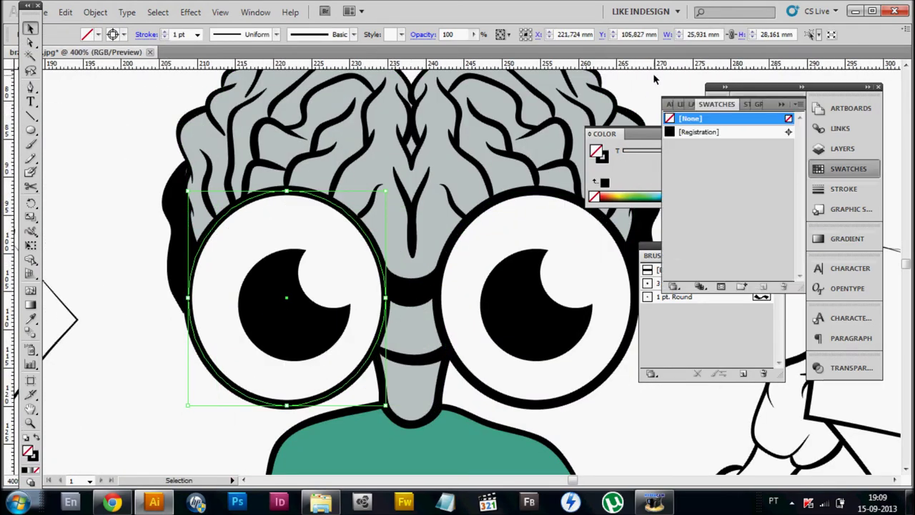
left_click(659, 189)
left_click_drag(659, 190, 664, 169)
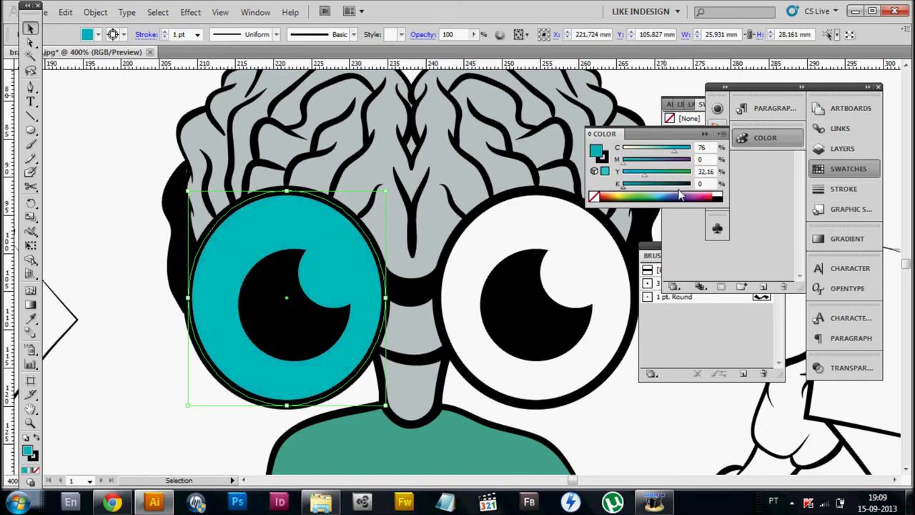
left_click(681, 194)
left_click_drag(359, 400, 610, 400)
scroll(493, 289, "down", 5)
scroll(485, 367, "up", 1)
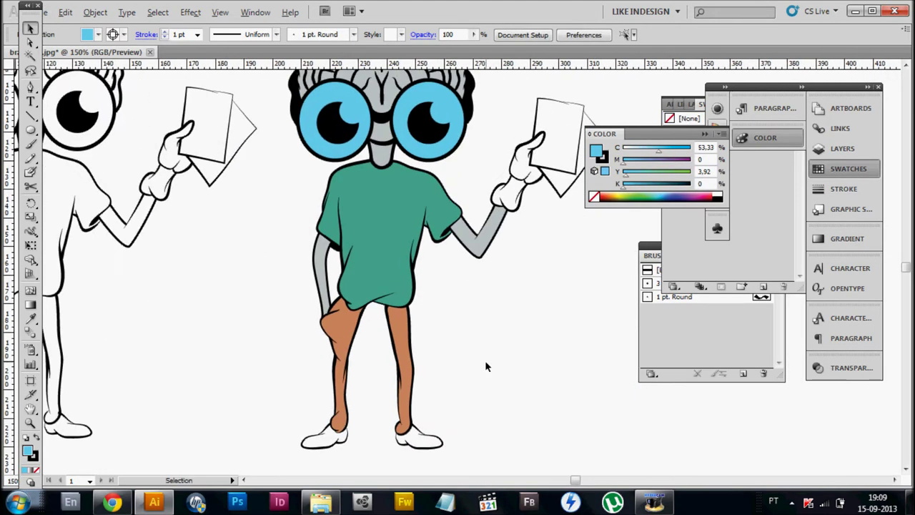
Trace a closed Pen outline around the left shoe.
key("p")
scroll(393, 458, "up", 3)
scroll(393, 457, "up", 2)
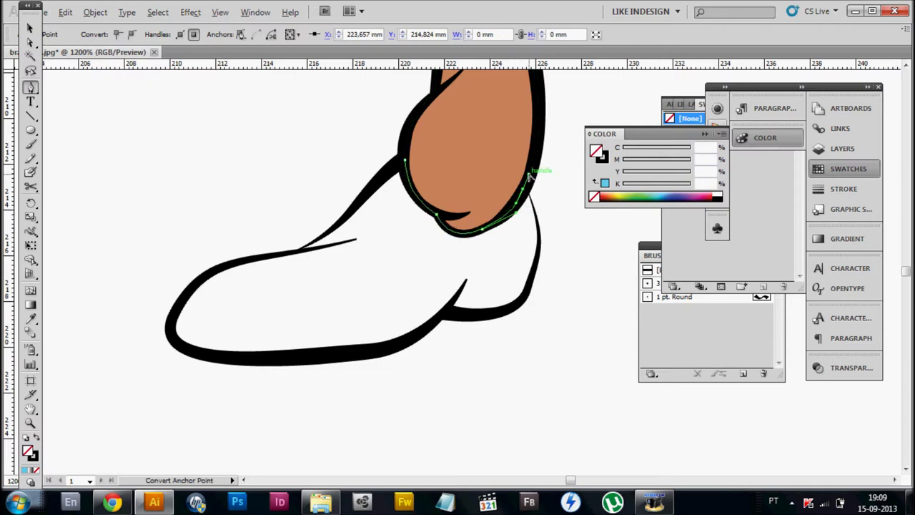
scroll(529, 176, "up", 1)
left_click_drag(497, 299, 468, 364)
left_click_drag(350, 295, 584, 255)
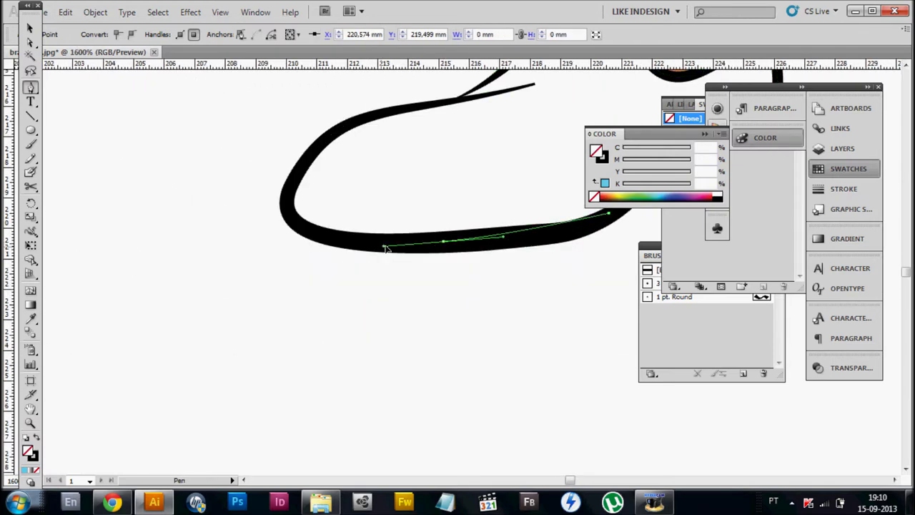
left_click_drag(268, 270, 303, 228)
left_click(515, 122)
scroll(494, 176, "down", 3)
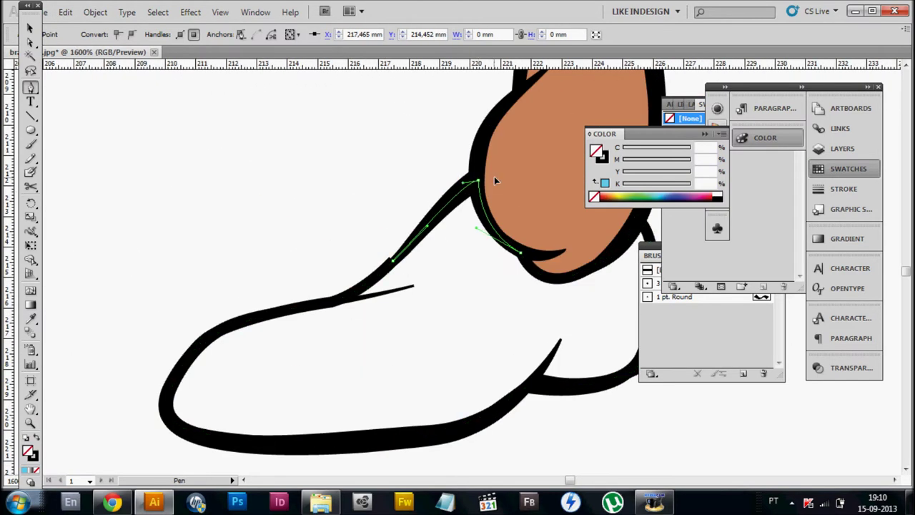
key("v")
Fill the left shoe shape dark olive, CMYK 49/38/68/52.
left_click(564, 276)
left_click_drag(565, 275, 411, 379)
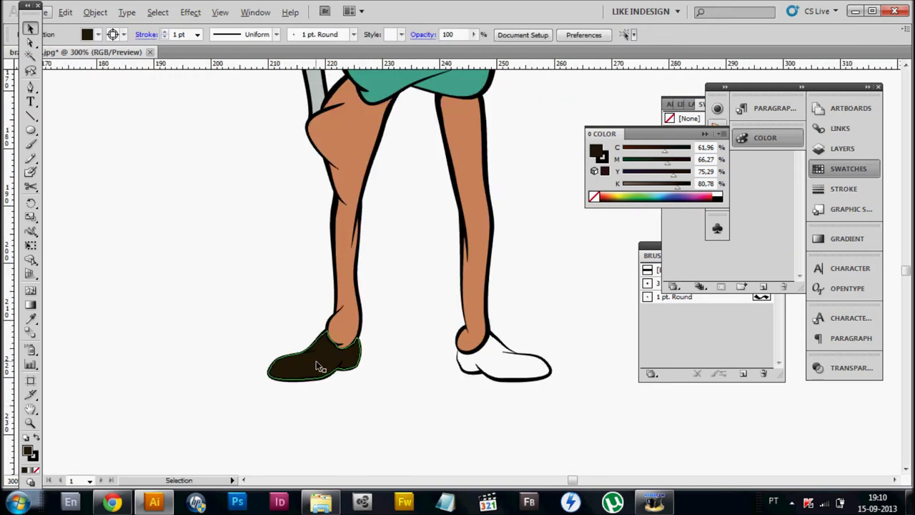
left_click(321, 357)
left_click(722, 134)
left_click(639, 194)
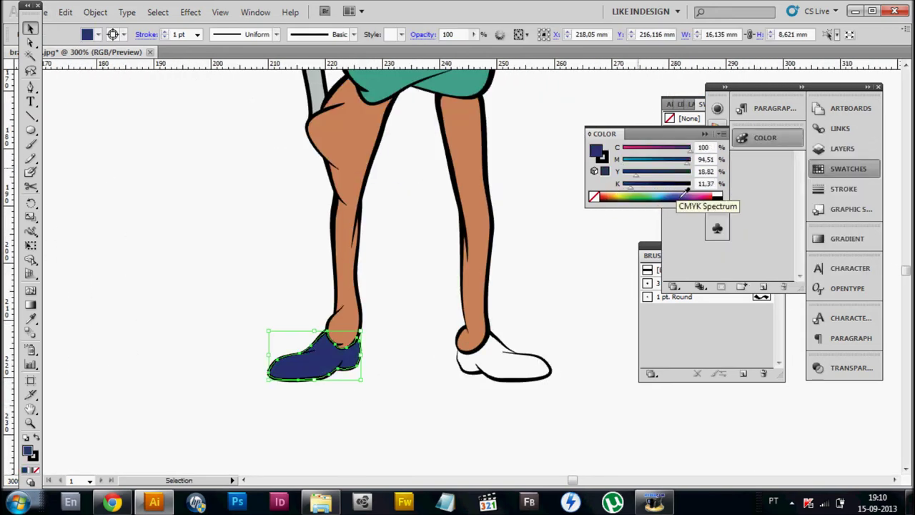
left_click(34, 320)
left_click(351, 272)
key("v")
left_click_drag(668, 184, 659, 187)
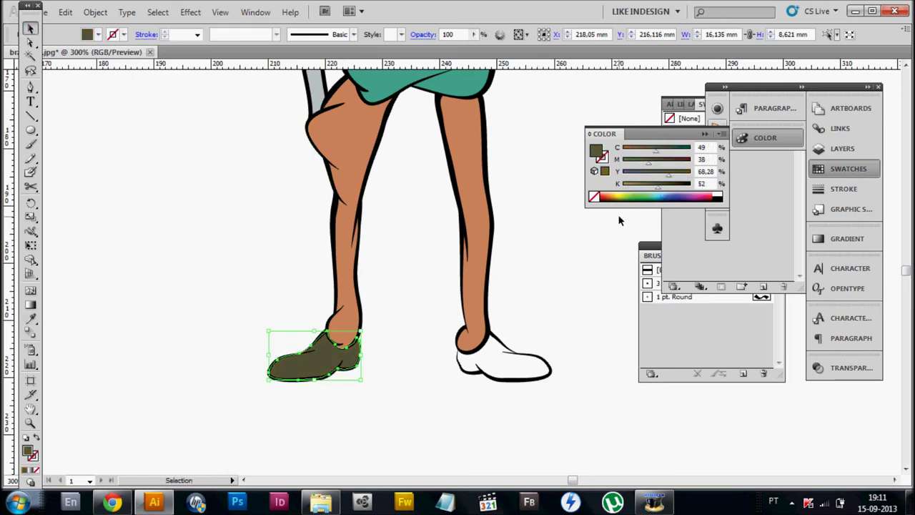
Make a reflected copy of the shoe and move it over the right foot.
right_click(551, 69)
left_click(379, 294)
left_click_drag(386, 290, 500, 266)
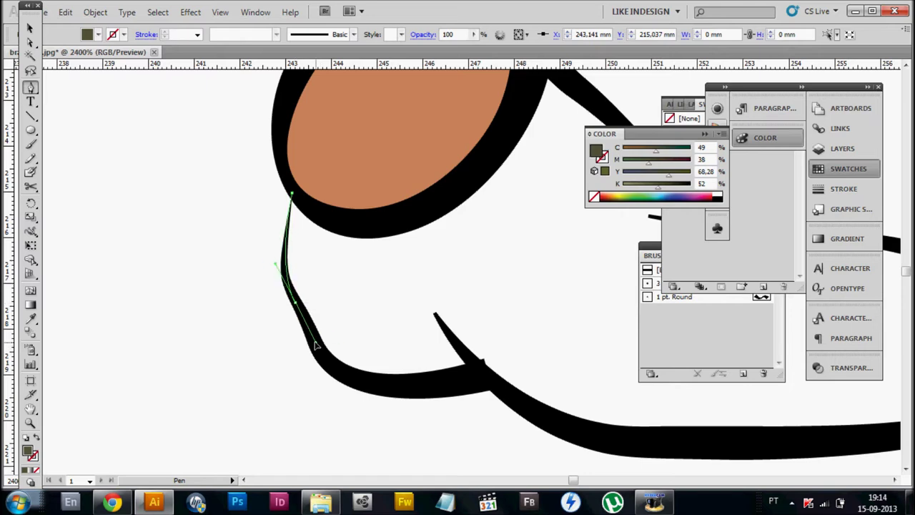
Finish the right shoe's olive fill path along the shoe's edge.
left_click(470, 323)
left_click_drag(458, 343, 186, 300)
left_click_drag(634, 283, 503, 270)
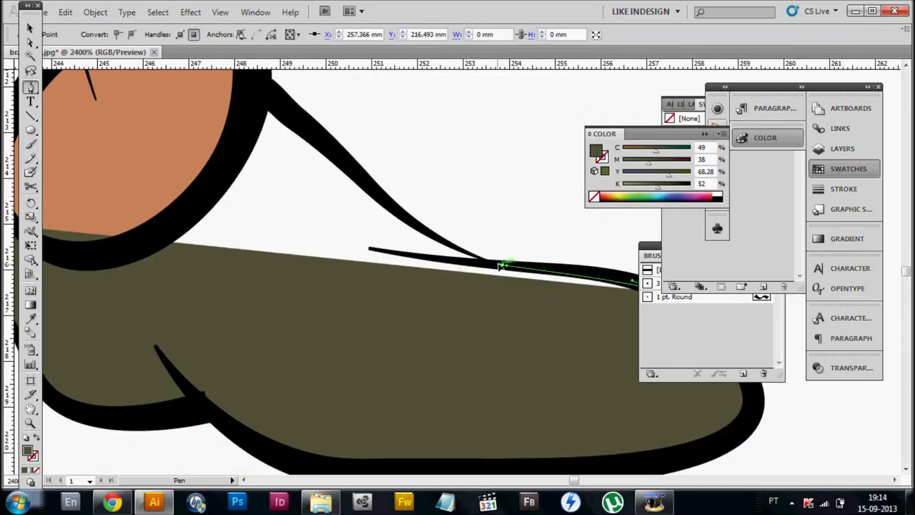
scroll(486, 265, "up", 5)
scroll(429, 258, "left", 5)
key("ctrl+minus")
key("ctrl+minus")
key("ctrl+minus")
key("ctrl+minus")
key("ctrl+minus")
key("ctrl+minus")
key("ctrl+minus")
key("ctrl+minus")
key("ctrl+minus")
key("ctrl+plus")
key("ctrl+plus")
key("ctrl+plus")
key("ctrl+plus")
key("ctrl+plus")
key("ctrl+plus")
key("ctrl+plus")
key("ctrl+plus")
Trace a Pen path around the raised hand along the knuckles.
key("p")
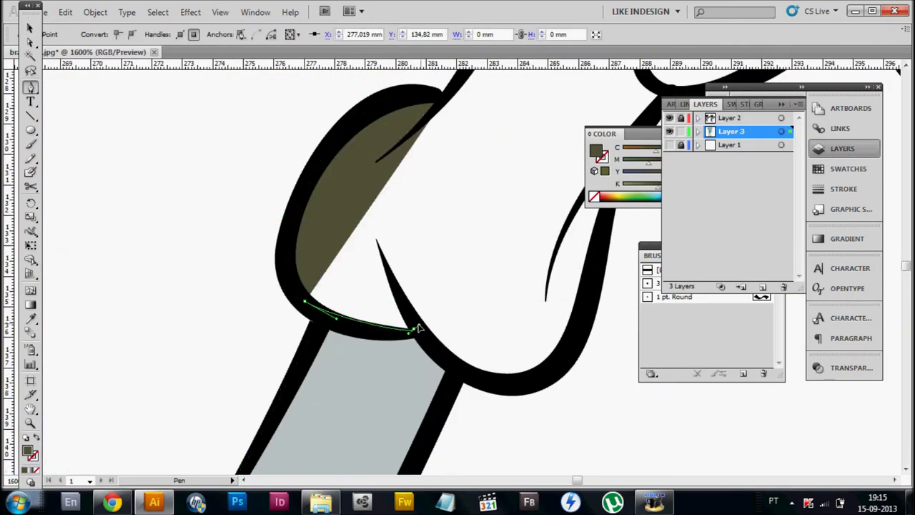
left_click(414, 334)
scroll(439, 339, "right", 5)
scroll(386, 307, "down", 3)
left_click(409, 295)
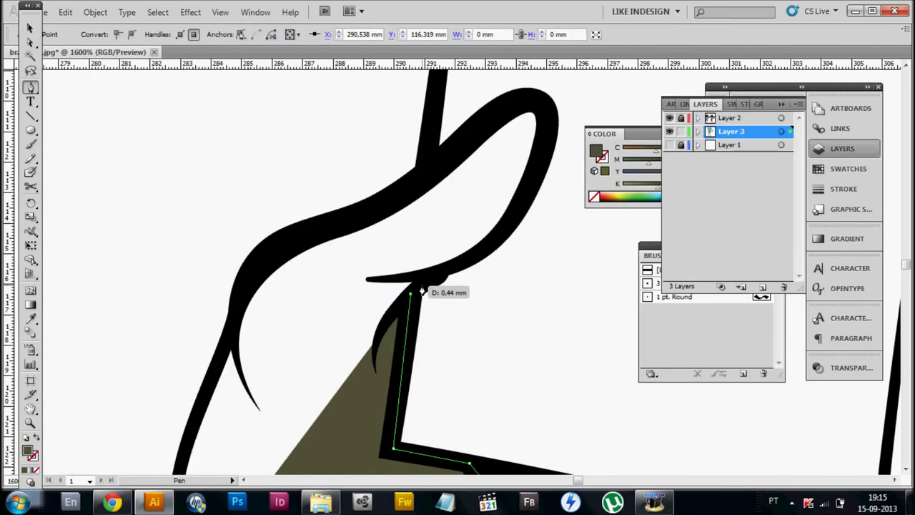
scroll(404, 303, "up", 3)
scroll(306, 303, "left", 5)
left_click_drag(386, 303, 418, 342)
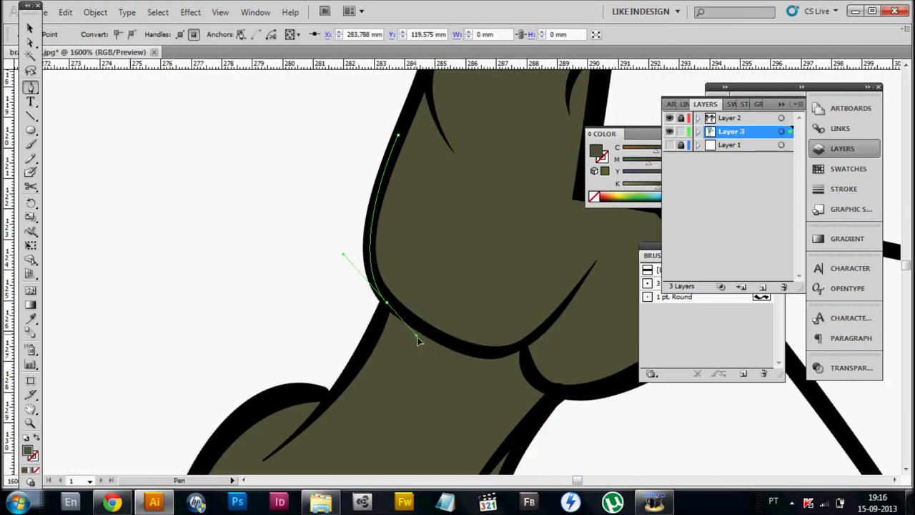
key("ctrl+minus")
key("ctrl+minus")
Fill the hand with a 4% Registration tint and deselect it.
key("ctrl+minus")
key("ctrl+minus")
key("ctrl+minus")
key("v")
left_click(754, 151)
mouse_move(691, 152)
left_mouse_down()
mouse_move(629, 160)
mouse_move(625, 151)
left_mouse_up()
left_click(484, 179)
scroll(531, 321, "down", 5)
scroll(364, 183, "down", 3)
key("ctrl+minus")
key("ctrl+minus")
key("ctrl+minus")
key("ctrl+plus")
key("ctrl+plus")
key("ctrl+plus")
key("ctrl+minus")
key("ctrl+minus")
key("ctrl+minus")
Check the line art layer and add a new layer for shading.
key("ctrl+1")
left_click(843, 148)
left_click(671, 118)
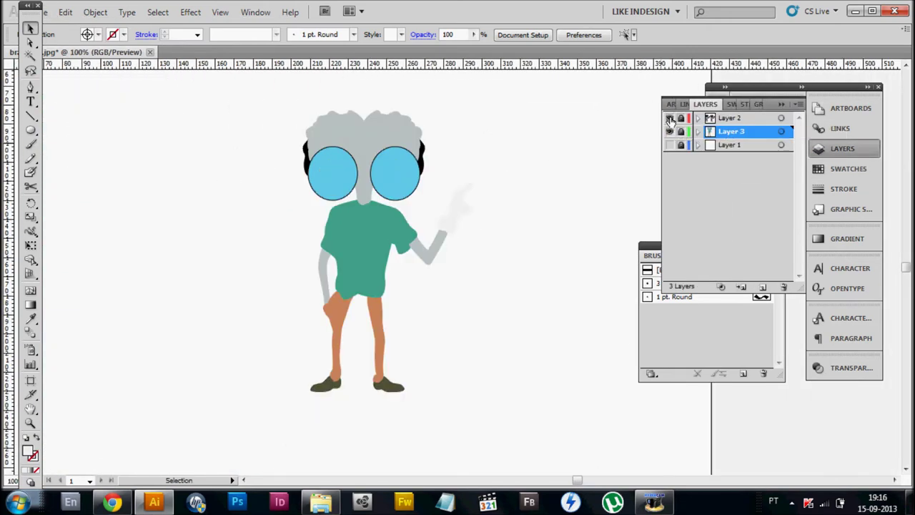
left_click(671, 118)
key("ctrl+l")
key("ctrl+plus")
key("ctrl+plus")
key("ctrl+plus")
left_click_drag(453, 301, 442, 250)
Paint grey 1 pt Round brush strokes at the brain's lower centre.
key("b")
key("F5")
key("F6")
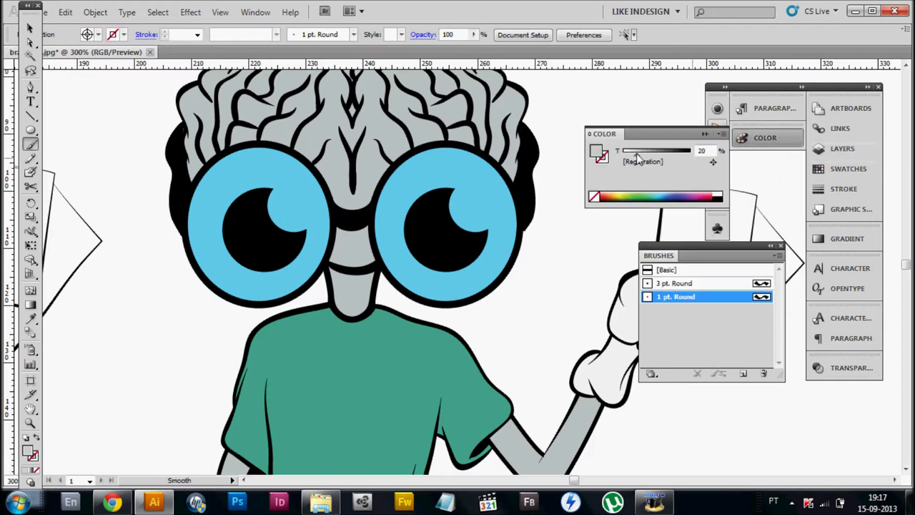
left_click_drag(646, 161, 648, 160)
key("ctrl+plus")
key("ctrl+plus")
key("ctrl+plus")
left_click_drag(339, 246, 458, 252)
scroll(374, 292, "down", 2)
scroll(378, 323, "right", 4)
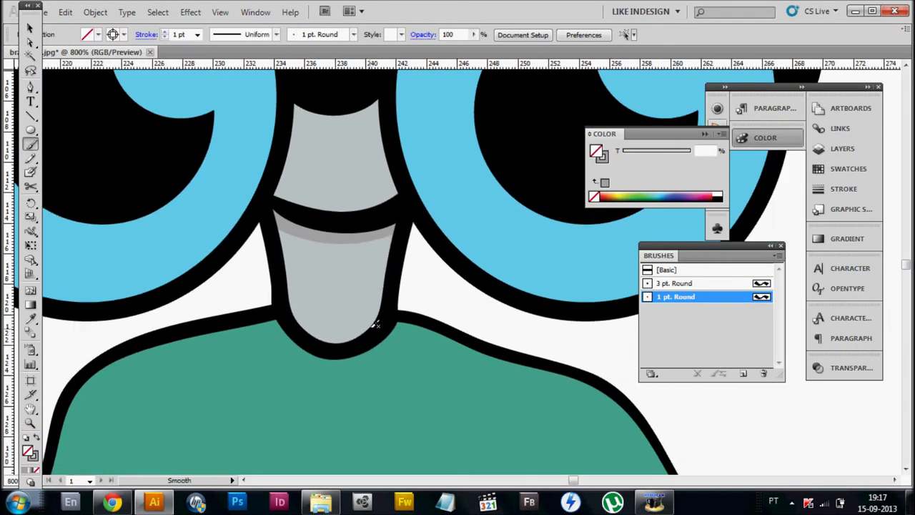
left_click_drag(379, 322, 286, 240)
scroll(332, 317, "up", 2)
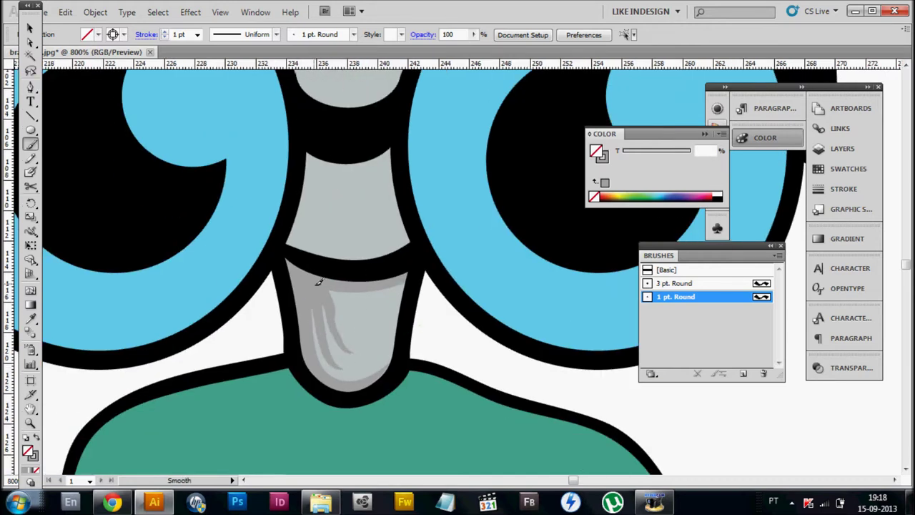
Add further grey shading strokes between the eyes on the nose.
left_click_drag(357, 356, 330, 314)
scroll(414, 302, "down", 2)
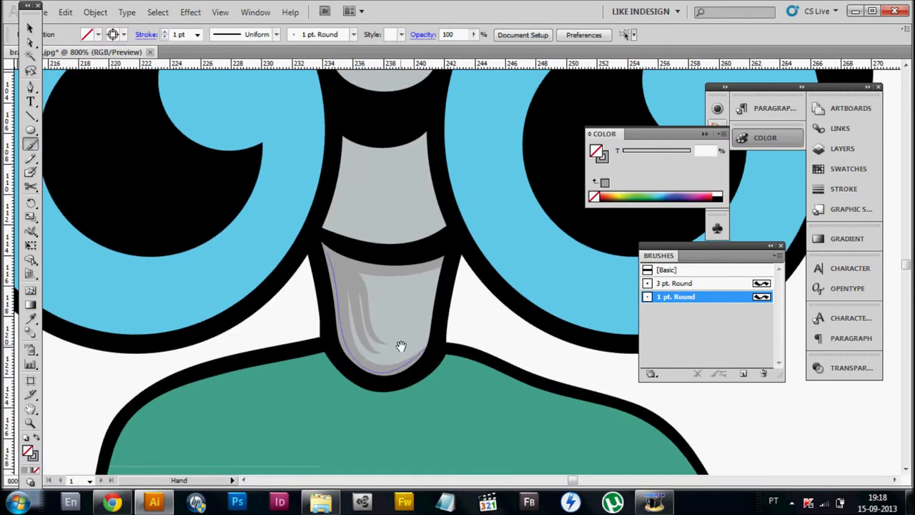
scroll(378, 246, "up", 2)
left_click_drag(351, 272, 379, 300)
scroll(388, 301, "down", 1)
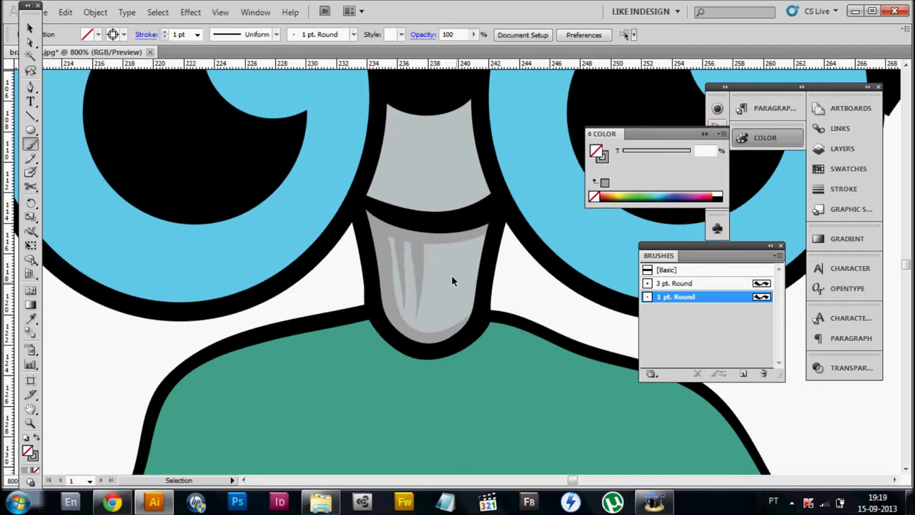
scroll(443, 293, "up", 2)
scroll(393, 257, "up", 2)
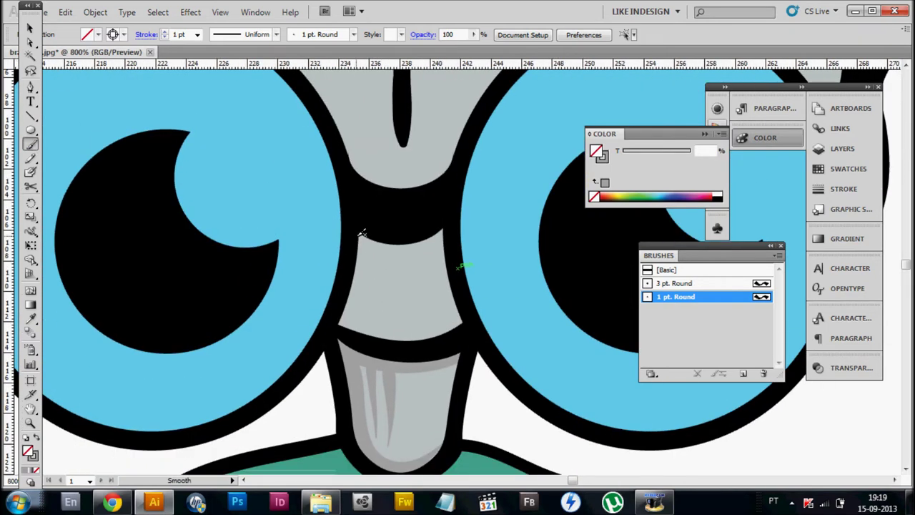
left_click(472, 306, "ctrl+alt")
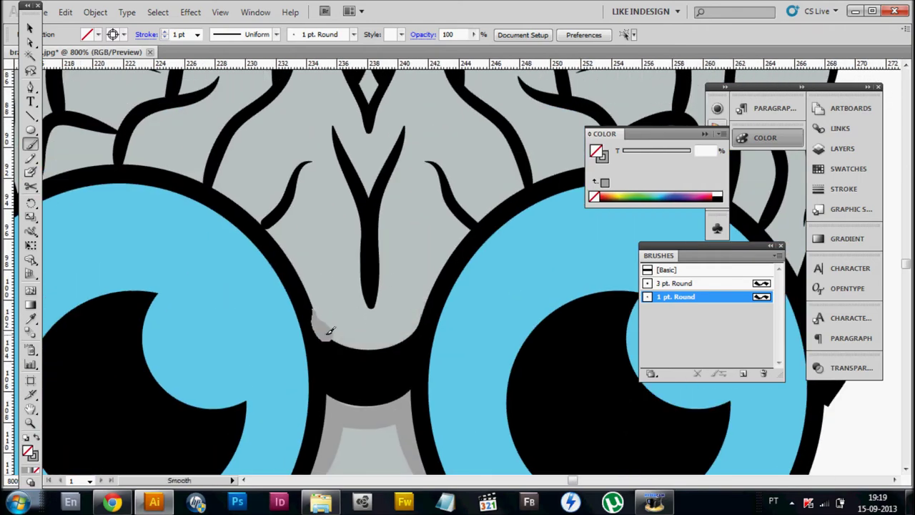
scroll(317, 302, "up", 2)
Paint a grey shadow stroke along the brain's central V line with the Paintbrush.
key("n")
scroll(343, 228, "up", 3)
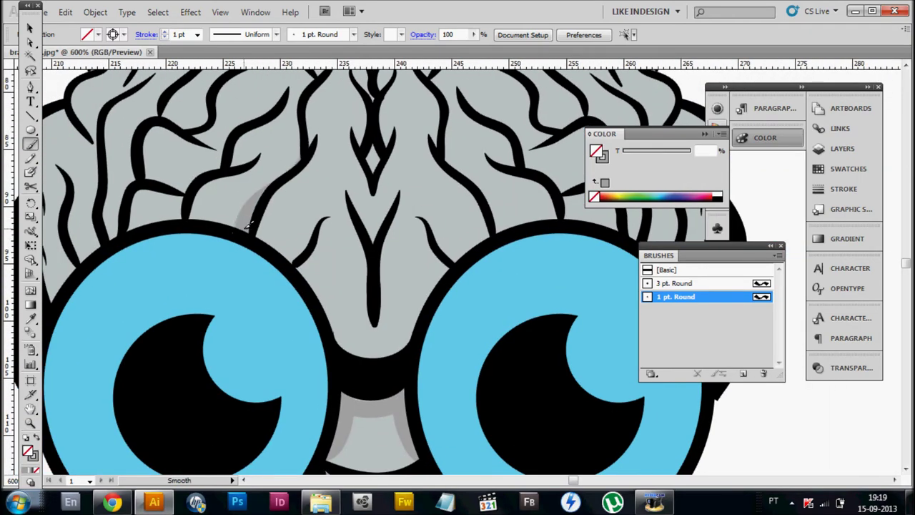
left_click_drag(244, 225, 365, 404)
left_click_drag(441, 404, 426, 207)
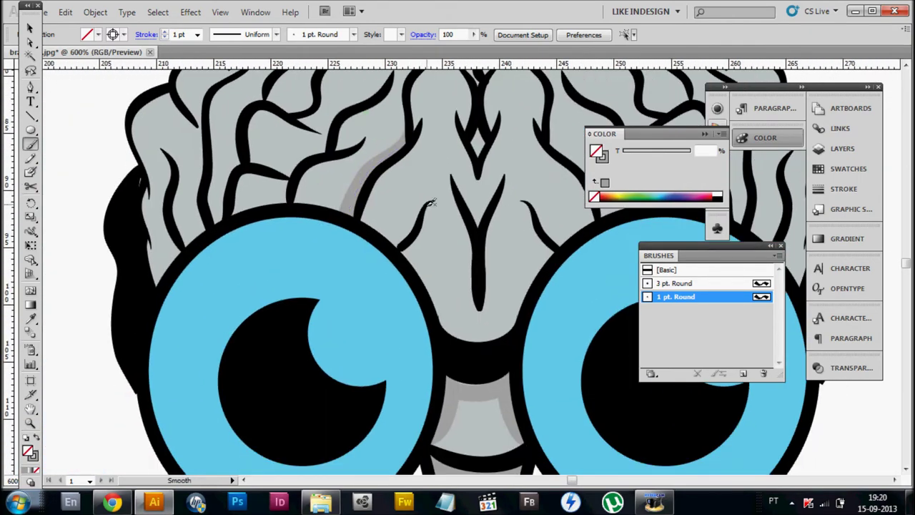
left_click_drag(312, 163, 379, 227)
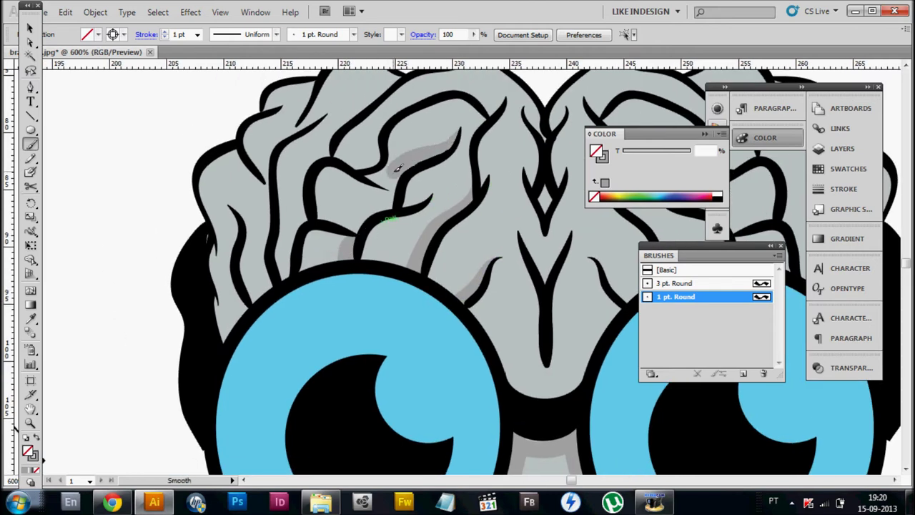
mouse_move(438, 149)
left_mouse_down()
mouse_move(509, 277)
mouse_move(448, 134)
left_mouse_up()
mouse_move(273, 311)
left_mouse_down()
mouse_move(320, 282)
mouse_move(330, 328)
left_mouse_up()
mouse_move(594, 236)
left_mouse_down()
mouse_move(351, 258)
mouse_move(345, 129)
left_mouse_up()
left_click_drag(368, 139, 350, 250)
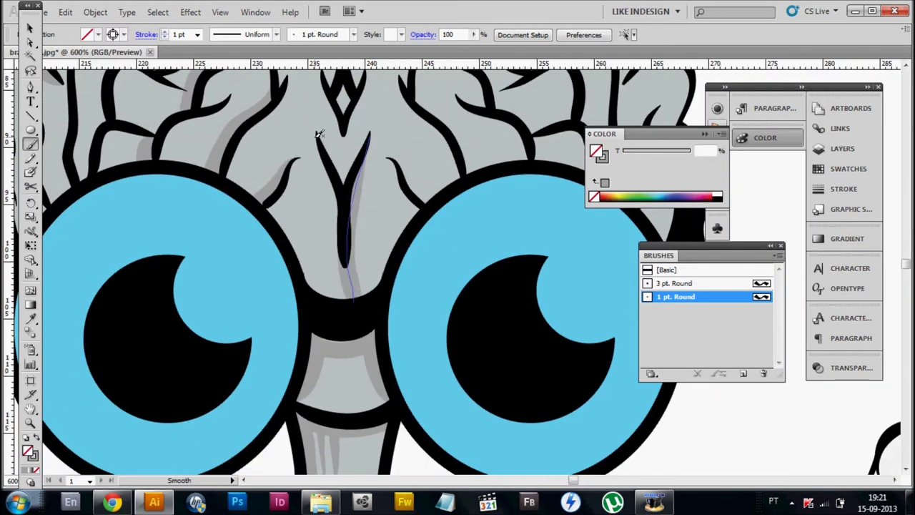
Zoom out to check the whole head's shading, then zoom in on the left eye and brain.
left_click_drag(320, 136, 311, 163)
left_click_drag(673, 214, 472, 243)
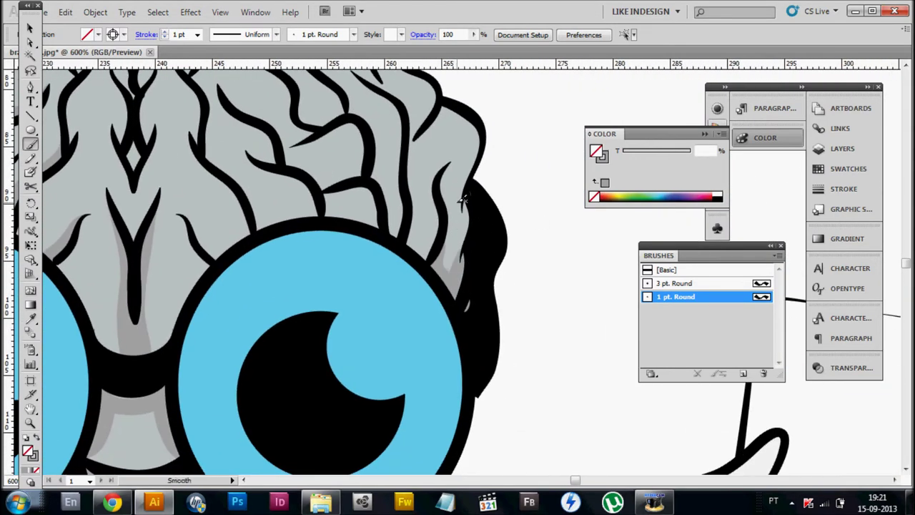
left_click(463, 202, "ctrl+alt")
left_click(429, 215, "ctrl+alt")
left_click(399, 255, "ctrl")
left_click(399, 255, "ctrl")
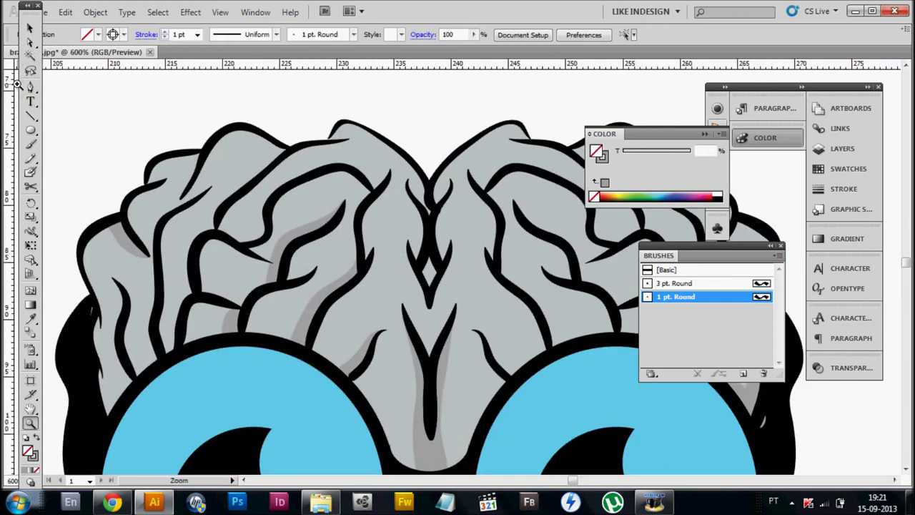
key("v")
key("ctrl+minus")
key("ctrl+minus")
left_click(306, 208)
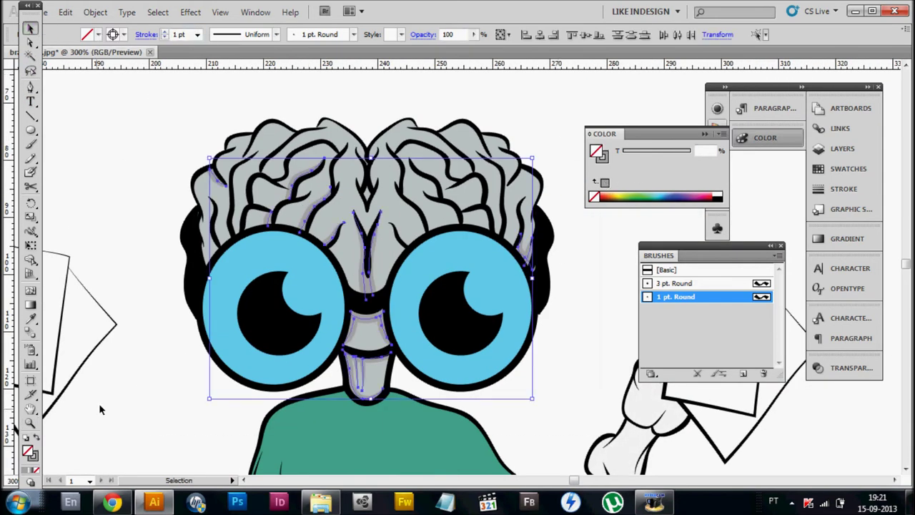
left_click(565, 171)
left_click_drag(550, 161, 555, 166)
double_click(232, 272)
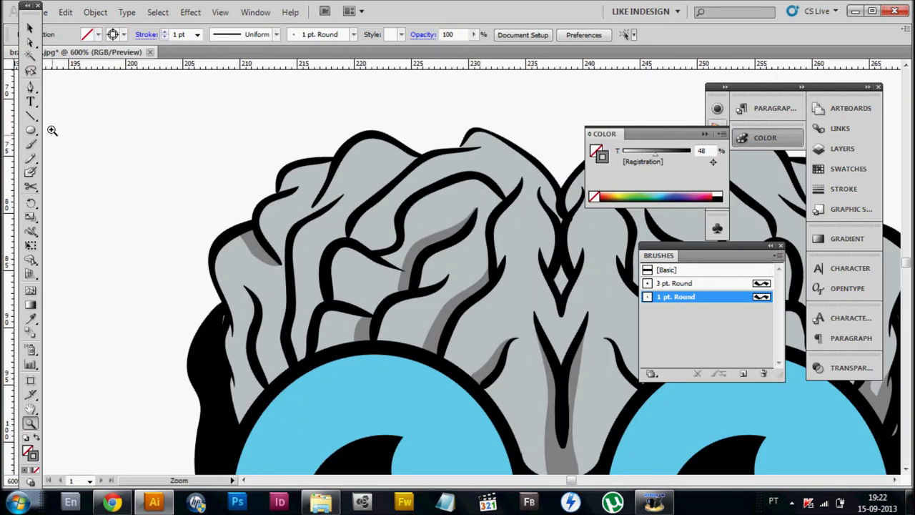
Paint grey shadow strokes beside the veins on the right side of the brain.
key("b")
scroll(257, 315, "down", 2)
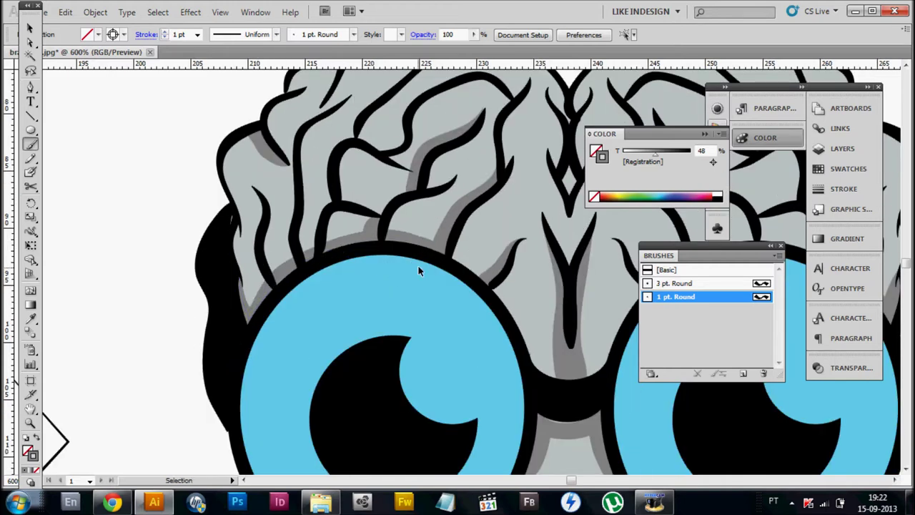
scroll(418, 264, "up", 2)
left_click_drag(423, 252, 342, 359)
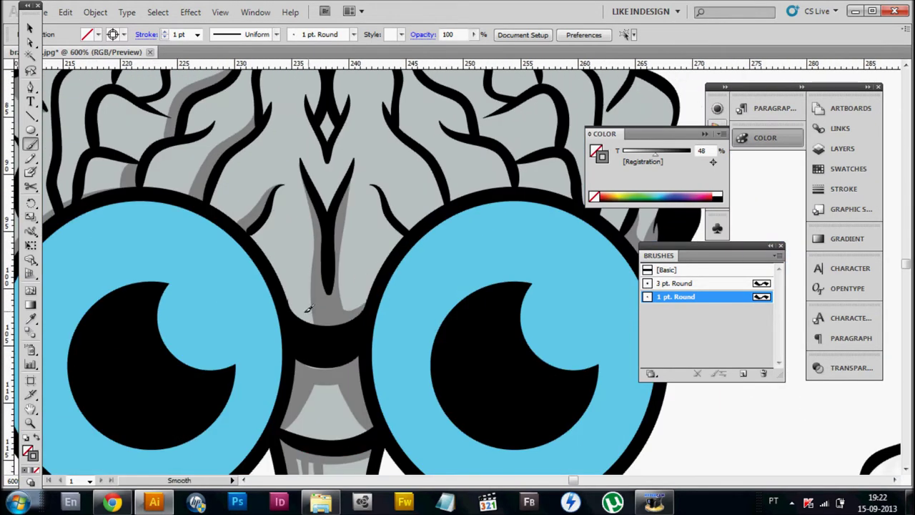
scroll(309, 327, "up", 5)
scroll(392, 245, "right", 4)
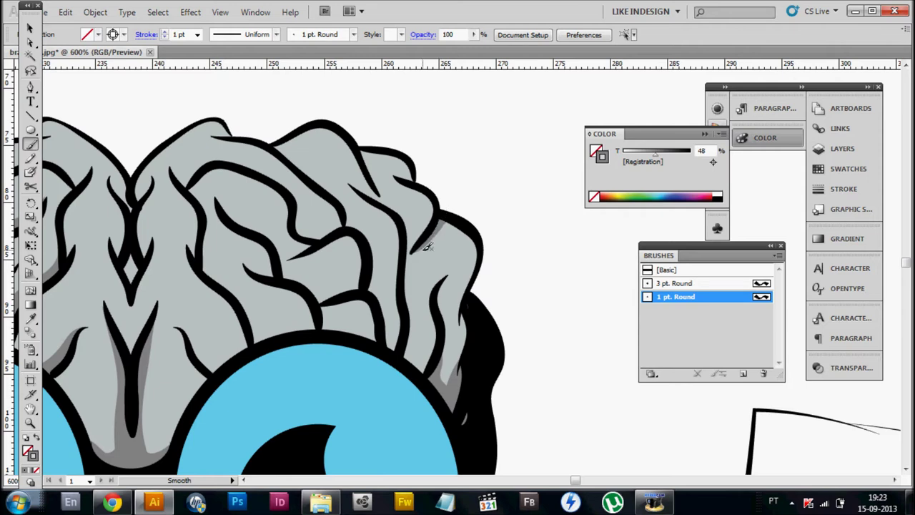
scroll(398, 203, "down", 1)
scroll(372, 193, "down", 1)
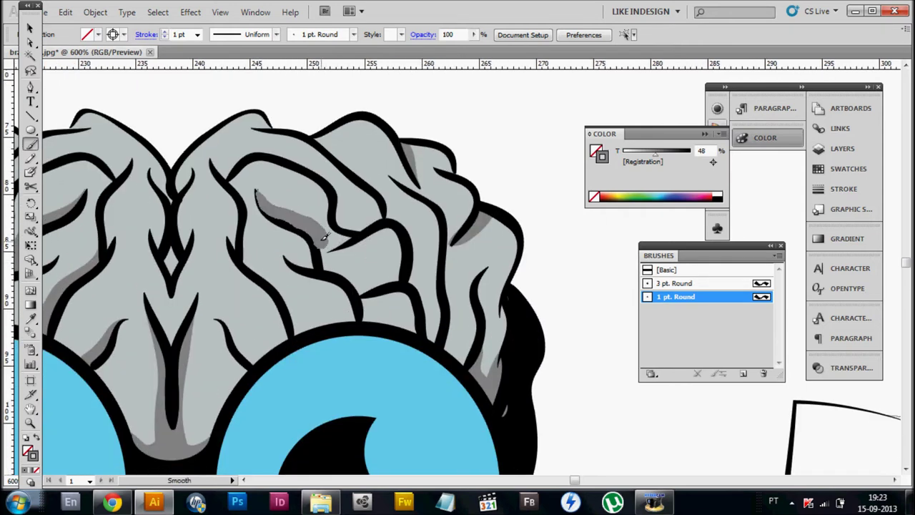
scroll(336, 182, "down", 1)
scroll(300, 169, "down", 1)
scroll(398, 179, "down", 2)
left_click_drag(338, 195, 465, 229)
left_click_drag(413, 208, 477, 245)
scroll(485, 234, "down", 2)
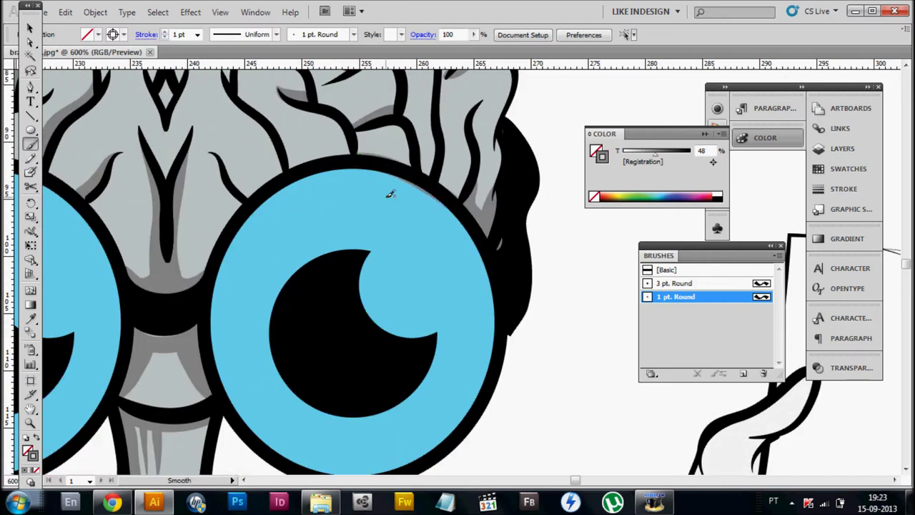
Zoom out to the whole character, then zoom back in on the brain folds.
key("ctrl+0")
scroll(337, 241, "down", 5)
scroll(300, 250, "up", 8)
key("z")
left_click(220, 239)
key("b")
scroll(208, 250, "down", 2)
scroll(226, 241, "down", 2)
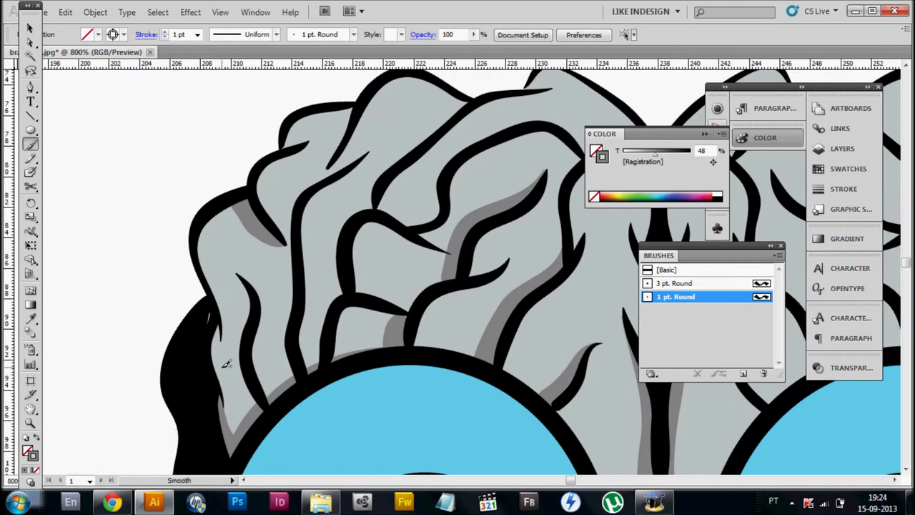
scroll(414, 213, "up", 2)
scroll(361, 211, "down", 2)
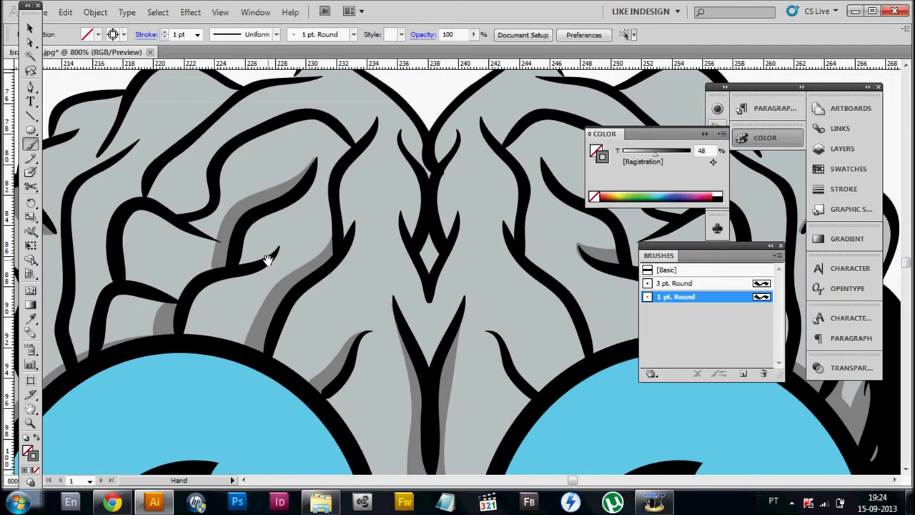
scroll(214, 258, "up", 2)
scroll(243, 218, "down", 2)
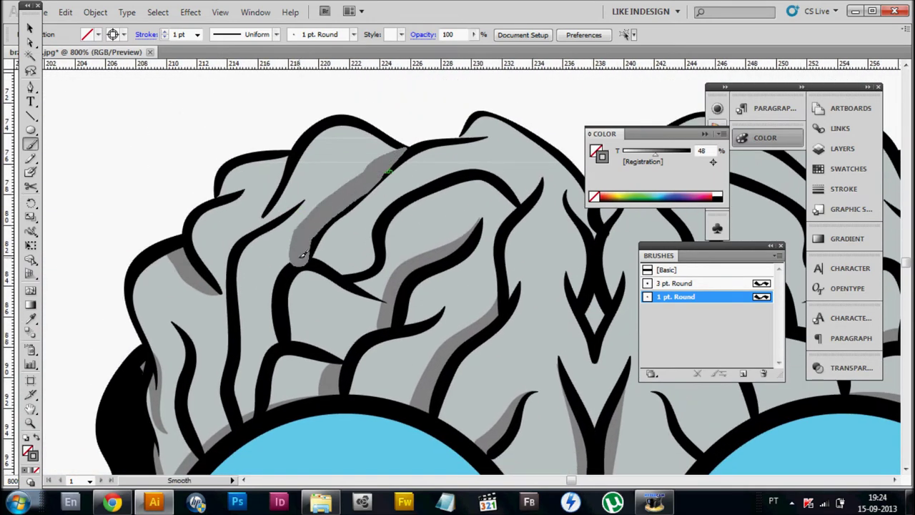
scroll(315, 312, "up", 2)
scroll(372, 146, "down", 2)
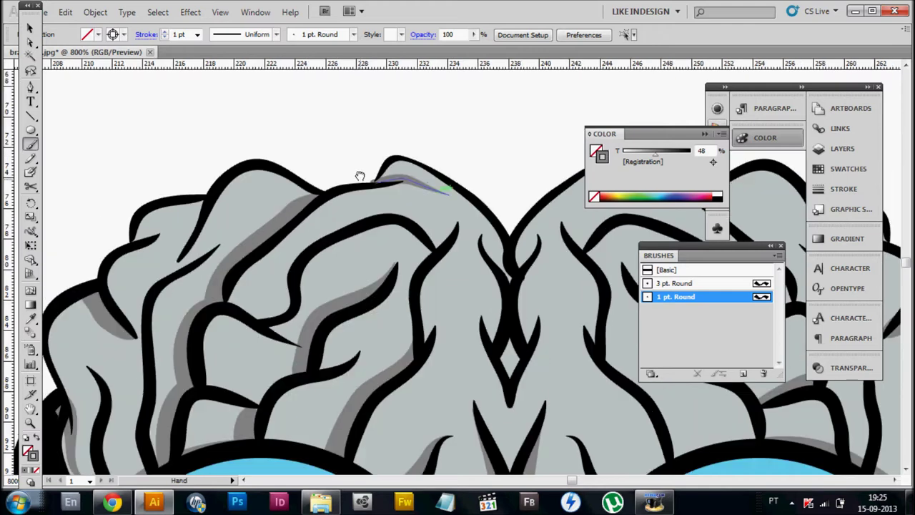
scroll(377, 156, "up", 2)
scroll(441, 211, "down", 2)
scroll(480, 159, "up", 2)
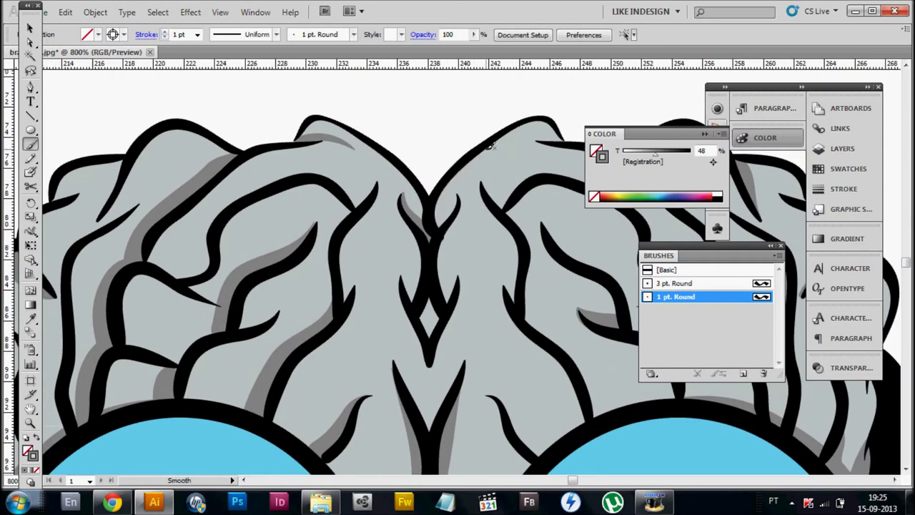
scroll(491, 147, "down", 2)
scroll(459, 215, "down", 2)
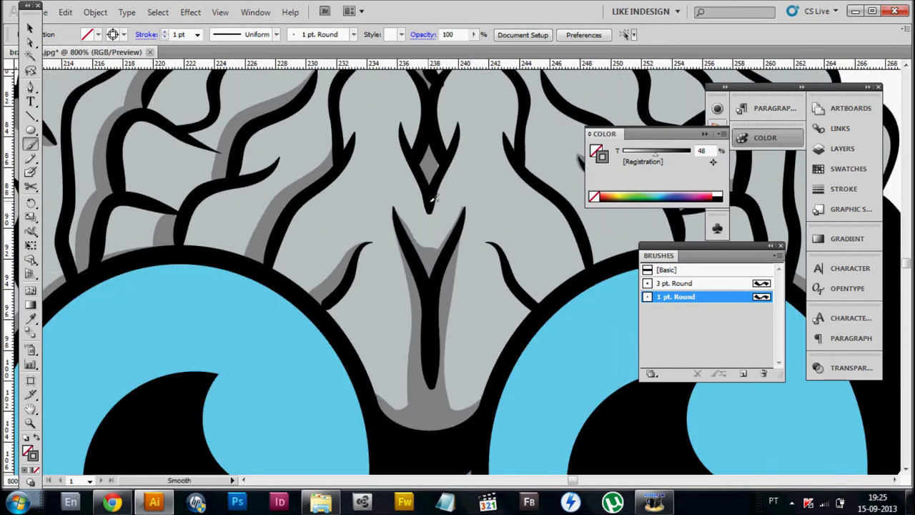
scroll(432, 192, "down", 2)
scroll(400, 238, "up", 1)
scroll(287, 214, "up", 2)
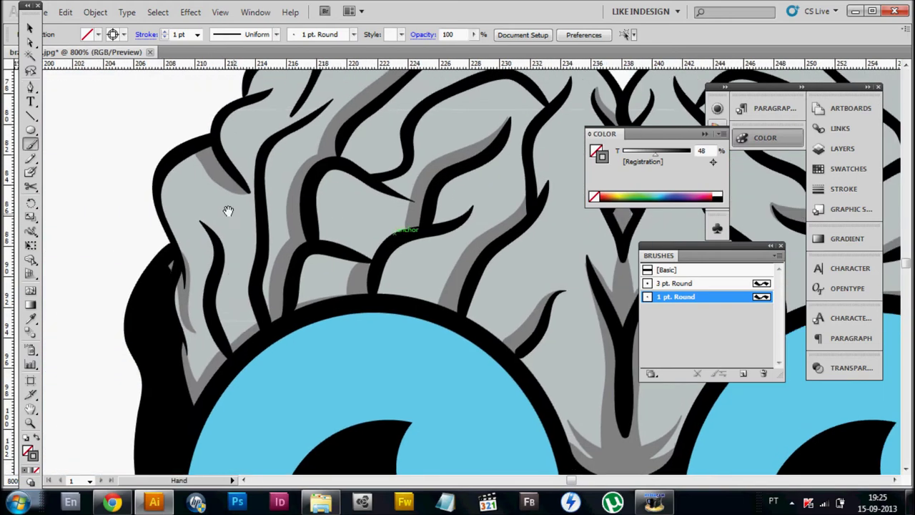
scroll(322, 214, "up", 2)
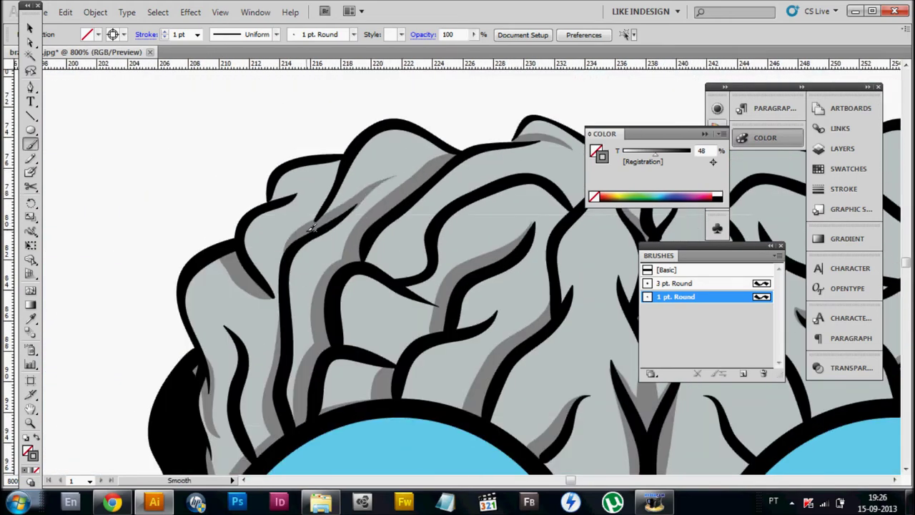
scroll(395, 186, "down", 1)
scroll(400, 164, "down", 2)
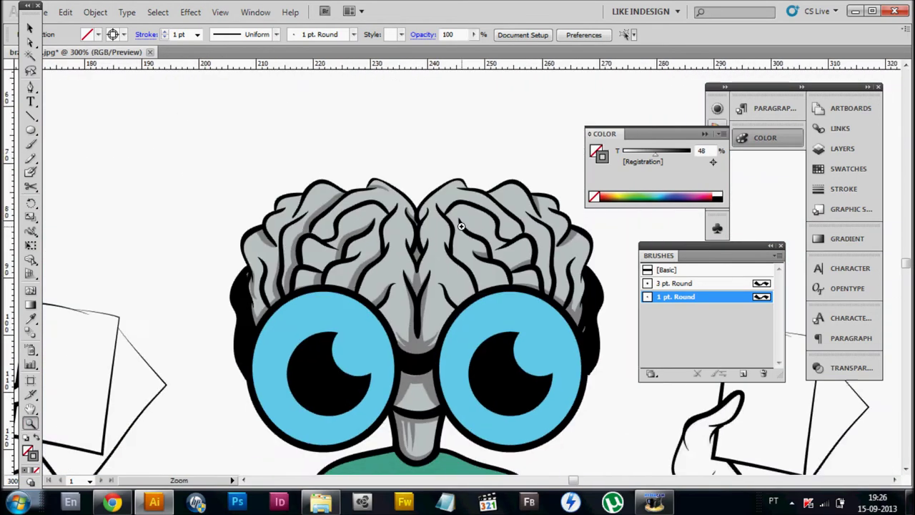
Add grey brush shading along the brain folds above the eye rims.
left_click(392, 239)
key("b")
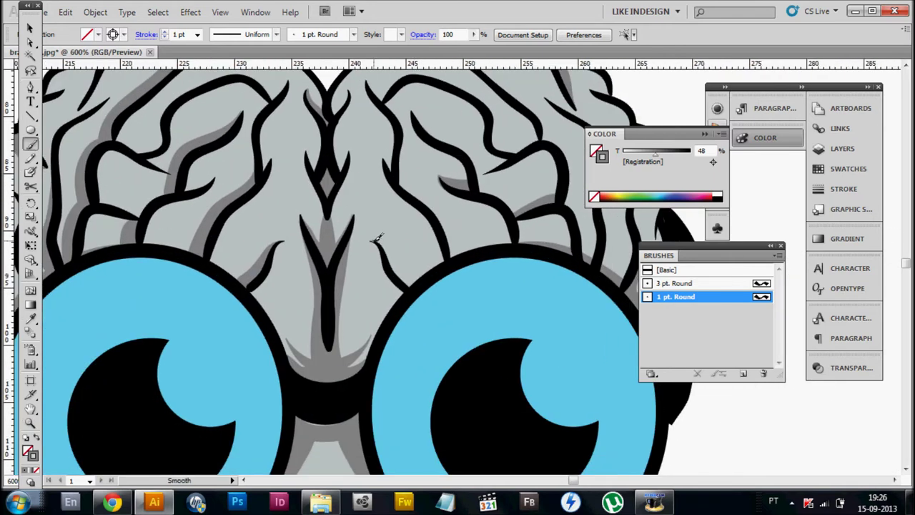
left_click_drag(452, 227, 442, 256)
left_click_drag(513, 399, 442, 256)
scroll(442, 256, "up", 2)
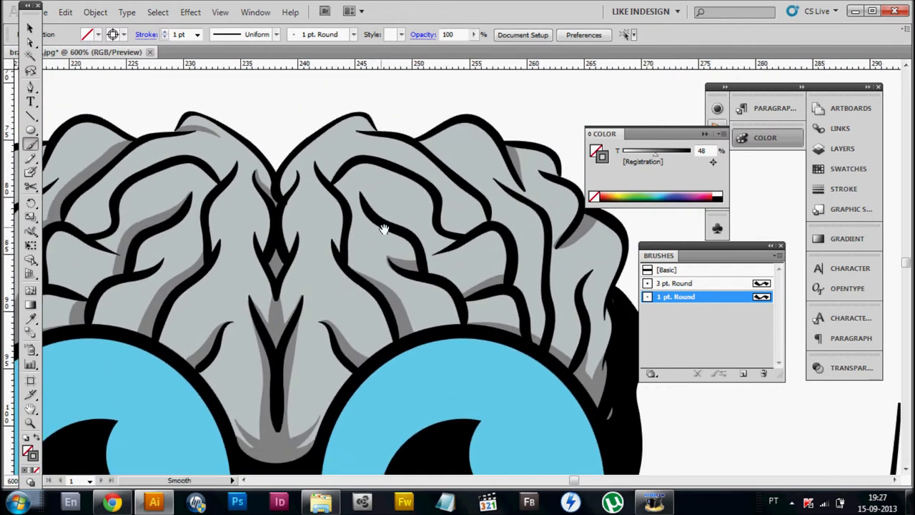
scroll(434, 268, "up", 2)
scroll(425, 292, "down", 2)
scroll(388, 266, "up", 2)
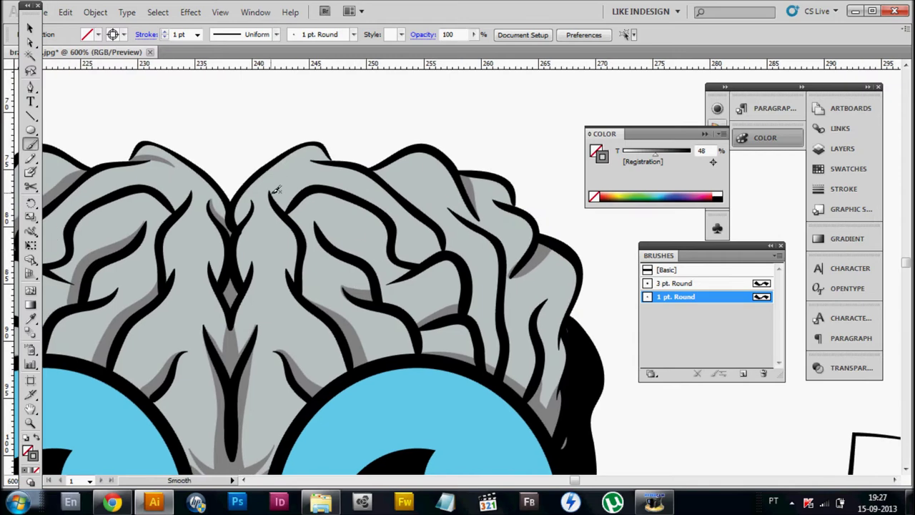
scroll(307, 172, "down", 2)
scroll(310, 153, "down", 3)
scroll(311, 153, "up", 3)
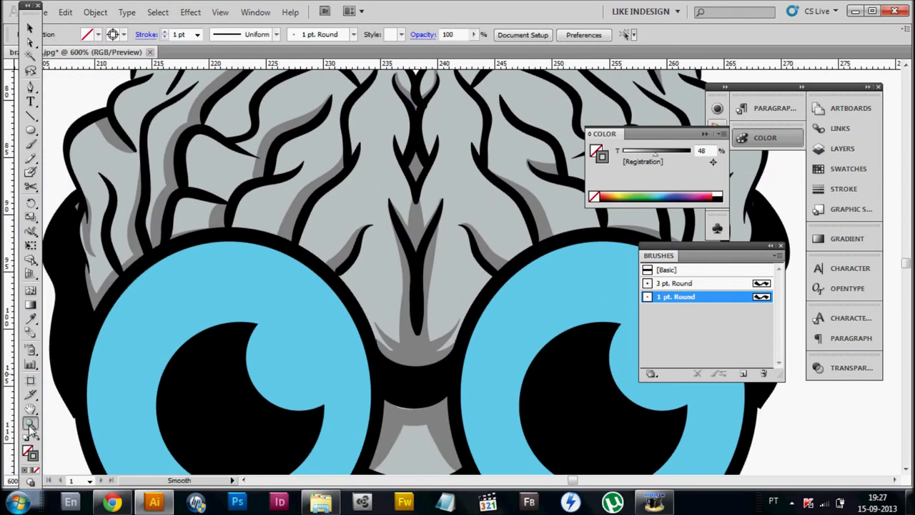
Set the Paintbrush stroke colour to solid black Registration.
key("z")
left_click(360, 262, "alt")
left_click(842, 148)
left_click(382, 213)
key("b")
left_click(849, 169)
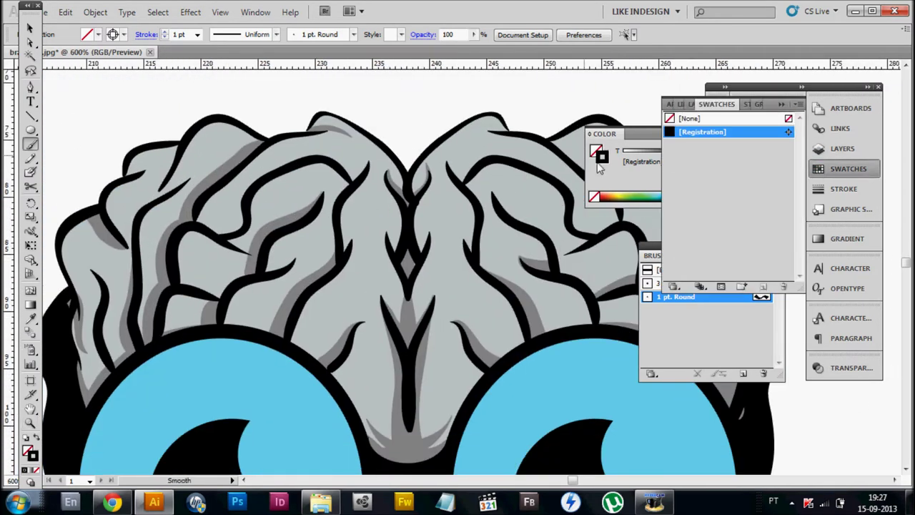
Paint black strokes extending the central vein down toward the bridge between the eyes.
scroll(429, 207, "down", 3)
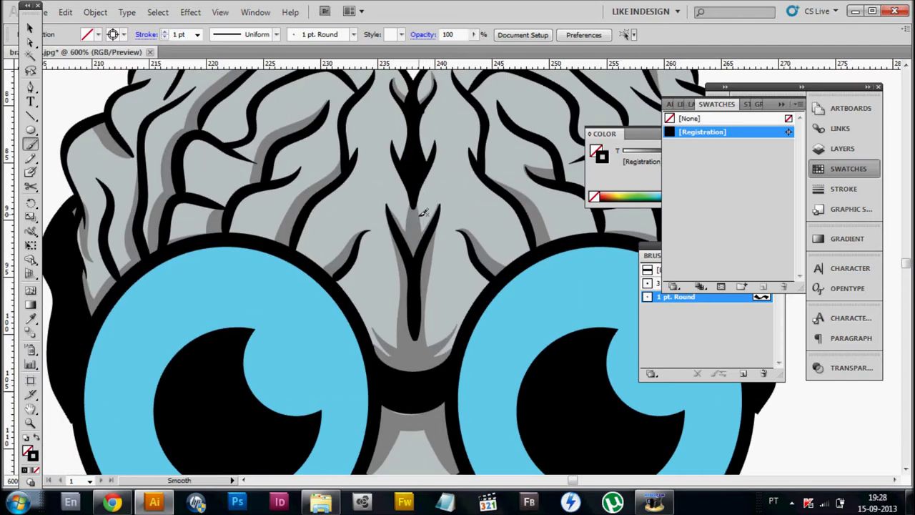
scroll(436, 193, "down", 2)
left_click_drag(412, 255, 405, 311)
left_click_drag(402, 309, 409, 258)
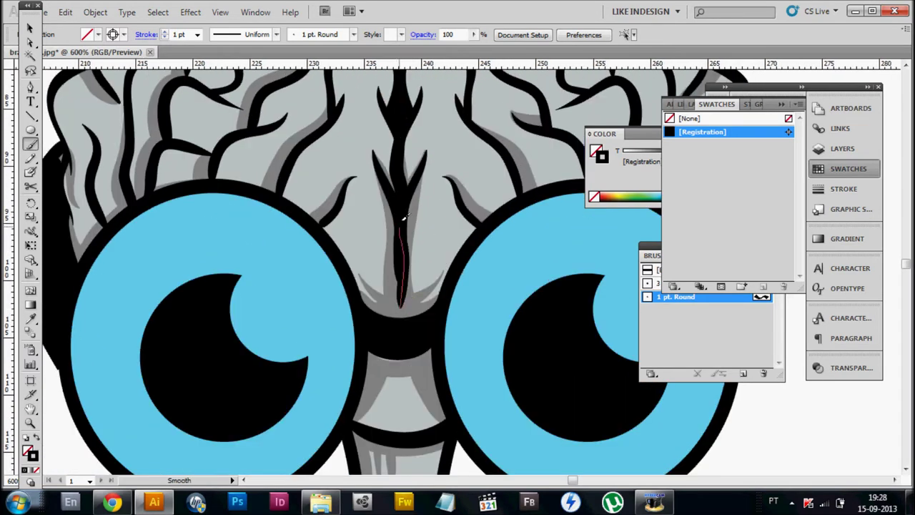
key("ctrl+minus")
key("z")
left_click(379, 286, "alt")
Add a new Layer 5 above Layer 4 and make it the working layer.
left_click(842, 148)
left_click(729, 131)
left_click(400, 286, "alt")
left_click(400, 236)
left_click(192, 142)
Sample the shirt's green as the stroke colour and paint chest and vertical fold lines.
key("ctrl+l")
scroll(192, 142, "down", 3)
scroll(183, 143, "down", 3)
key("i")
left_click(372, 286)
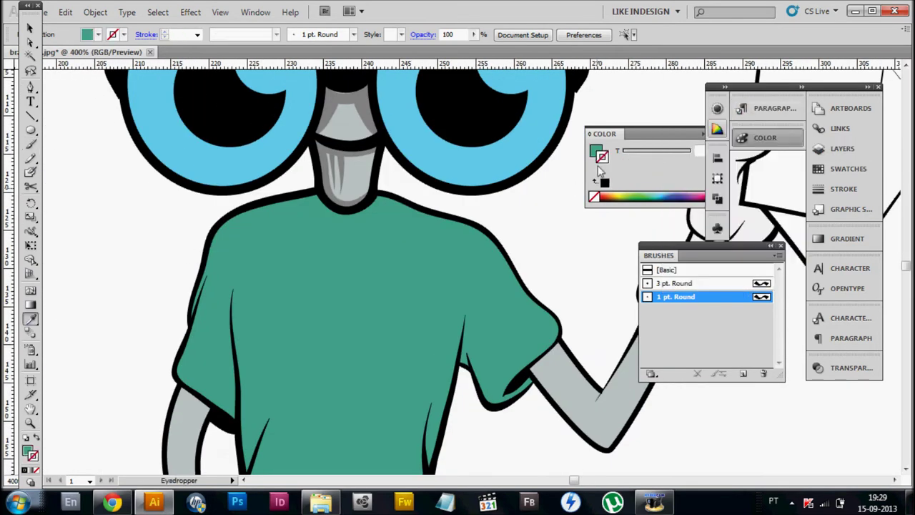
key("shift+x")
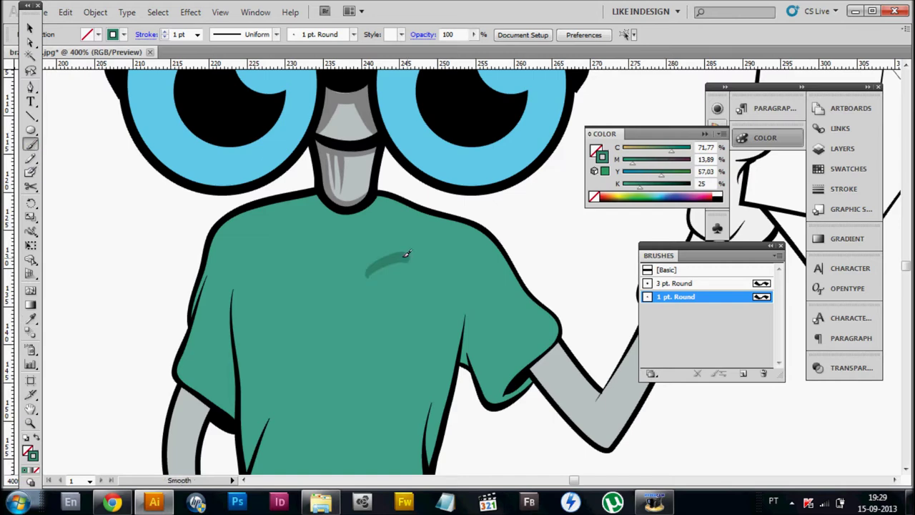
left_click_drag(406, 254, 409, 252)
scroll(458, 257, "down", 2)
left_click_drag(275, 219, 279, 320)
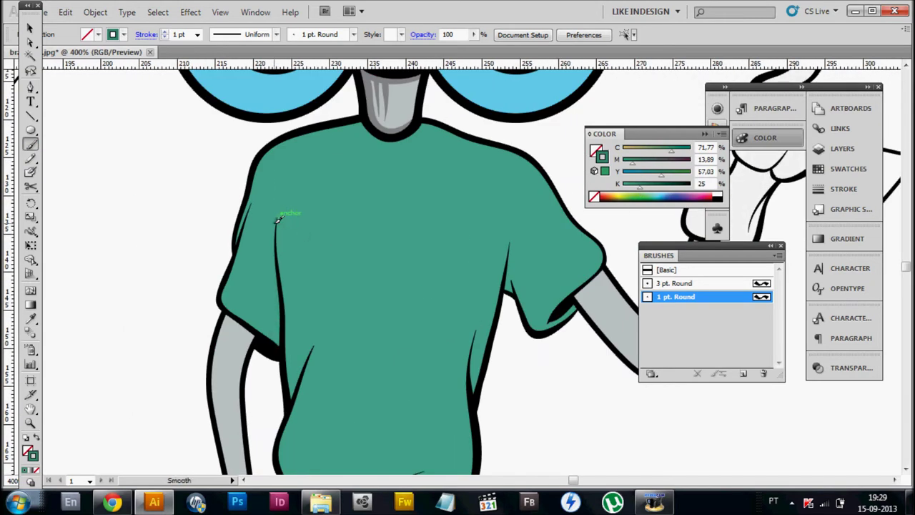
Paint dark green fold hatching on the raised sleeve.
scroll(280, 214, "down", 3)
scroll(371, 212, "right", 3)
scroll(439, 229, "down", 2)
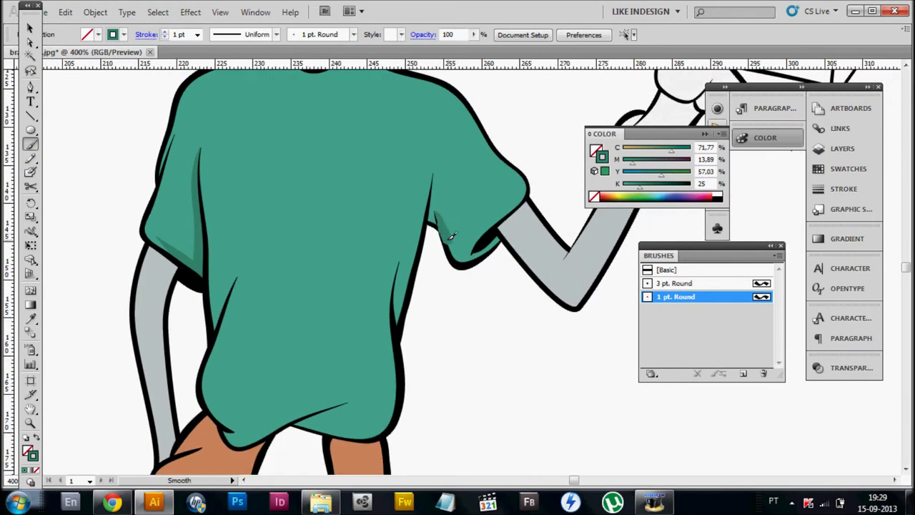
scroll(565, 207, "up", 2)
scroll(452, 245, "right", 2)
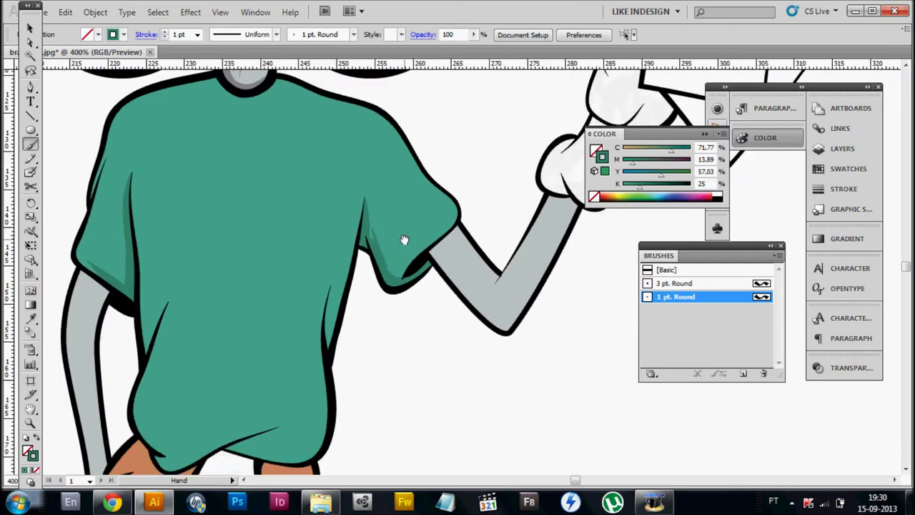
scroll(405, 241, "up", 3)
scroll(405, 241, "left", 3)
scroll(359, 200, "up", 1)
scroll(422, 226, "right", 3)
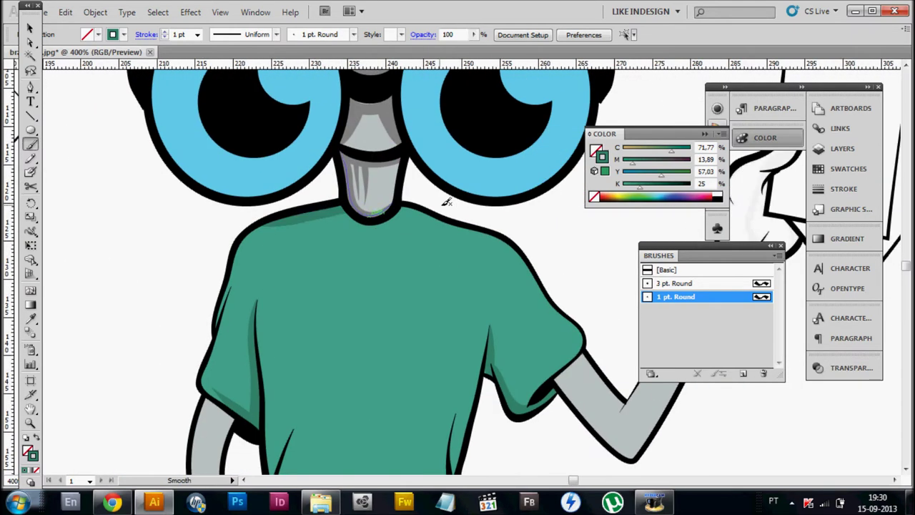
scroll(444, 209, "up", 1)
scroll(337, 219, "down", 5)
scroll(329, 203, "down", 1)
scroll(463, 215, "down", 3)
scroll(464, 215, "left", 1)
scroll(400, 214, "up", 2)
scroll(384, 206, "up", 2)
scroll(351, 237, "up", 1)
scroll(351, 237, "right", 1)
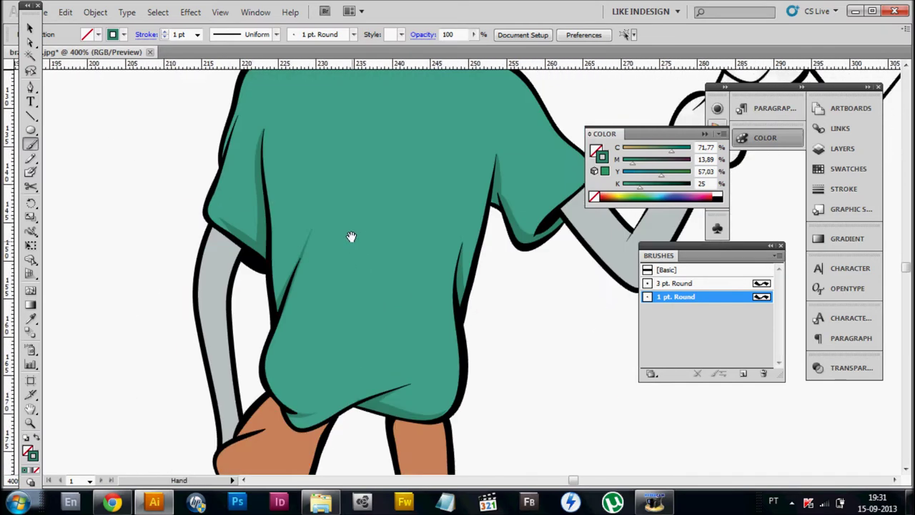
scroll(489, 212, "up", 1)
scroll(489, 211, "right", 2)
scroll(460, 197, "down", 2)
scroll(460, 196, "left", 1)
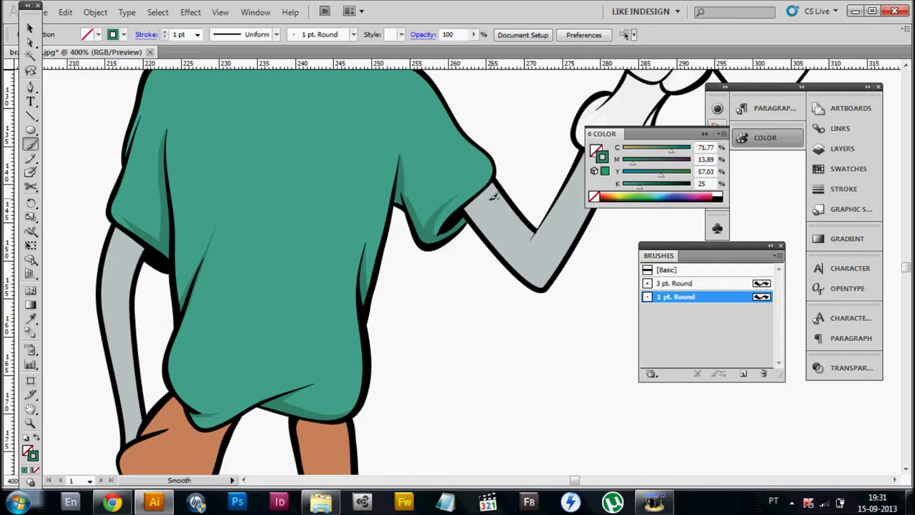
left_click_drag(460, 205, 461, 204)
scroll(389, 214, "up", 1)
scroll(397, 211, "left", 1)
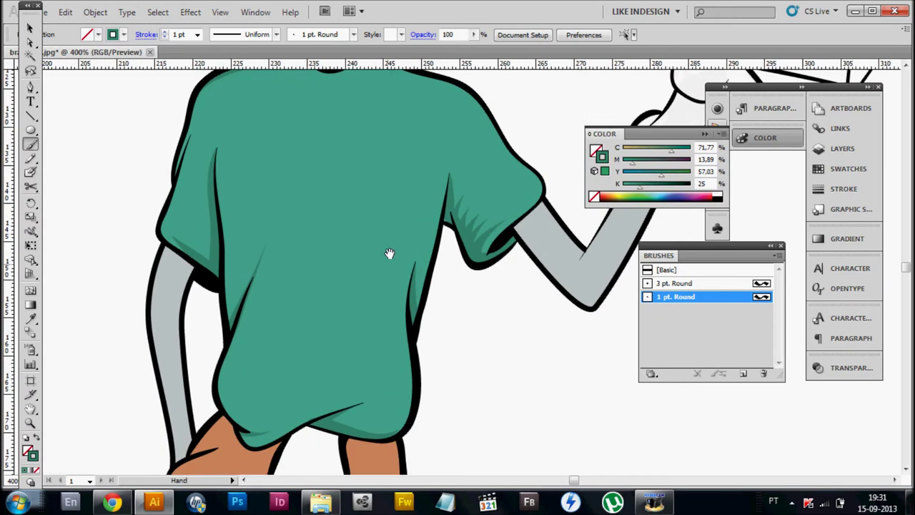
scroll(429, 285, "down", 2)
scroll(500, 272, "up", 1)
scroll(501, 272, "left", 1)
scroll(445, 177, "down", 1)
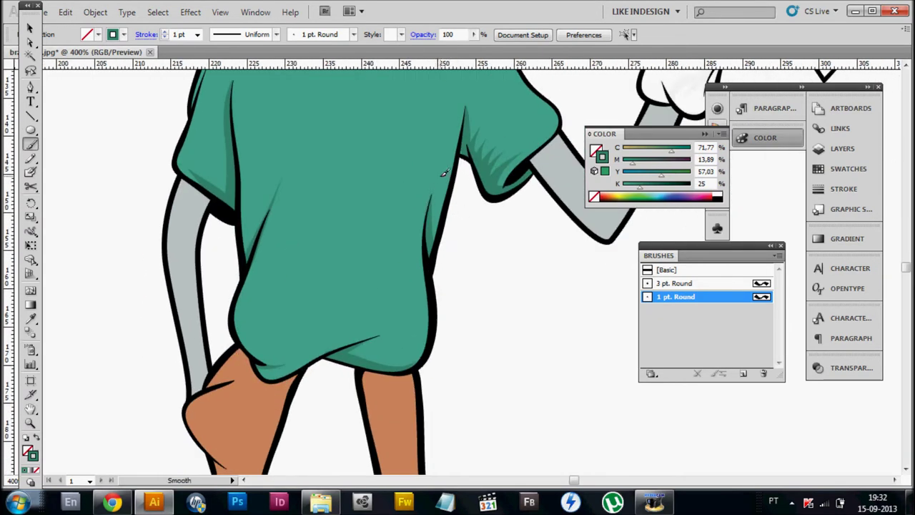
scroll(432, 190, "up", 1)
scroll(432, 190, "down", 5)
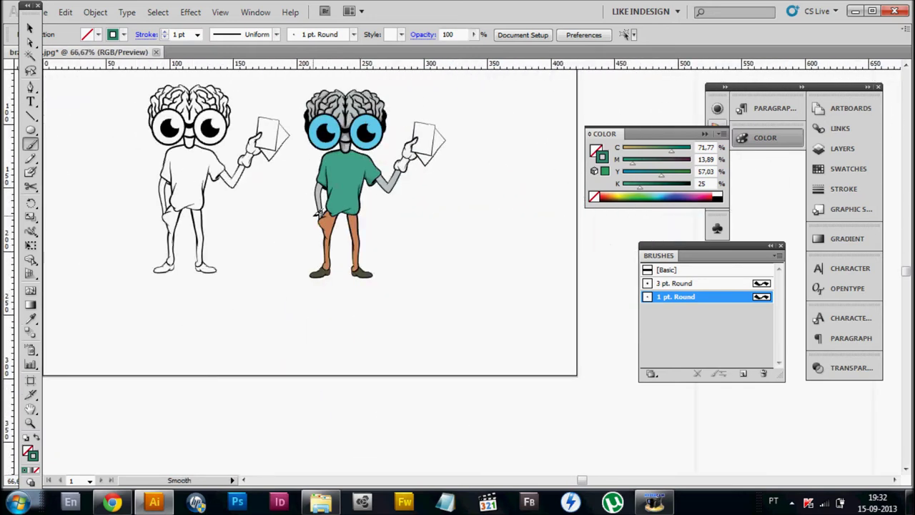
Scroll and pan the canvas to bring the lower T-shirt into view.
scroll(411, 216, "up", 5)
scroll(402, 234, "up", 1)
scroll(403, 234, "up", 1)
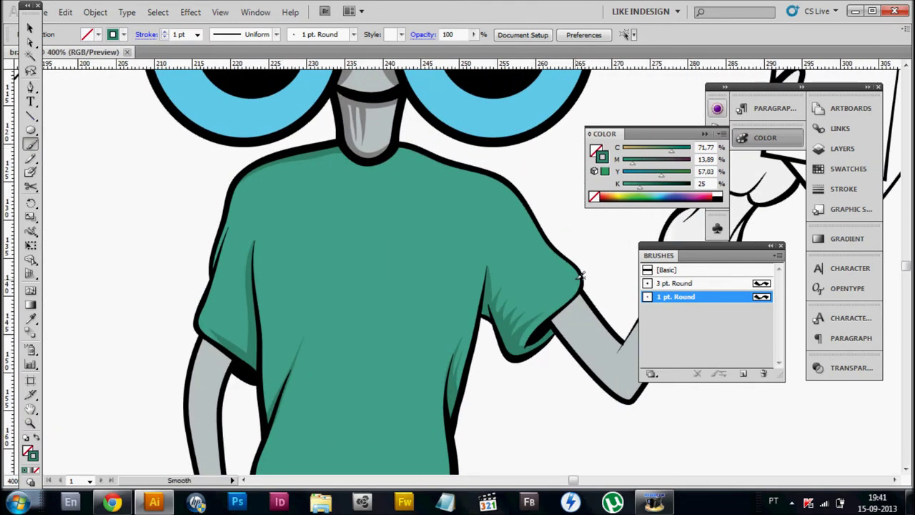
scroll(466, 172, "up", 2)
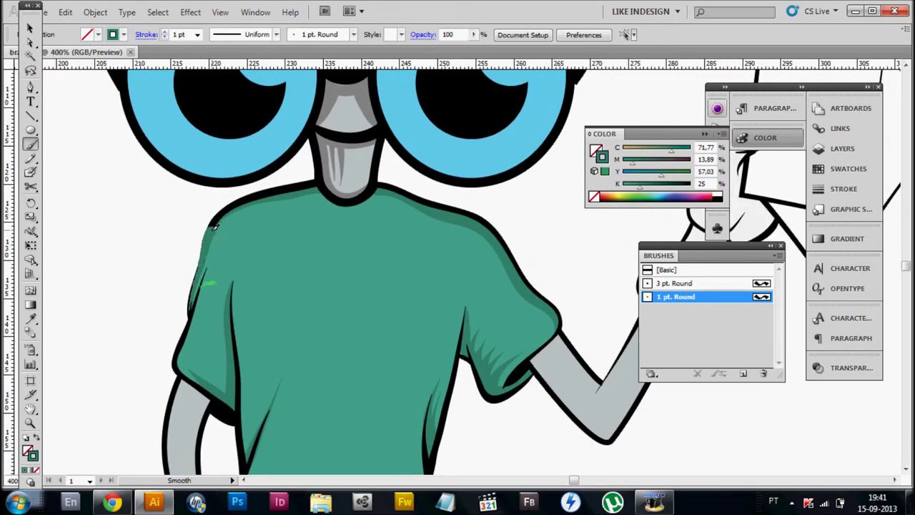
scroll(208, 247, "down", 1)
scroll(306, 257, "up", 1)
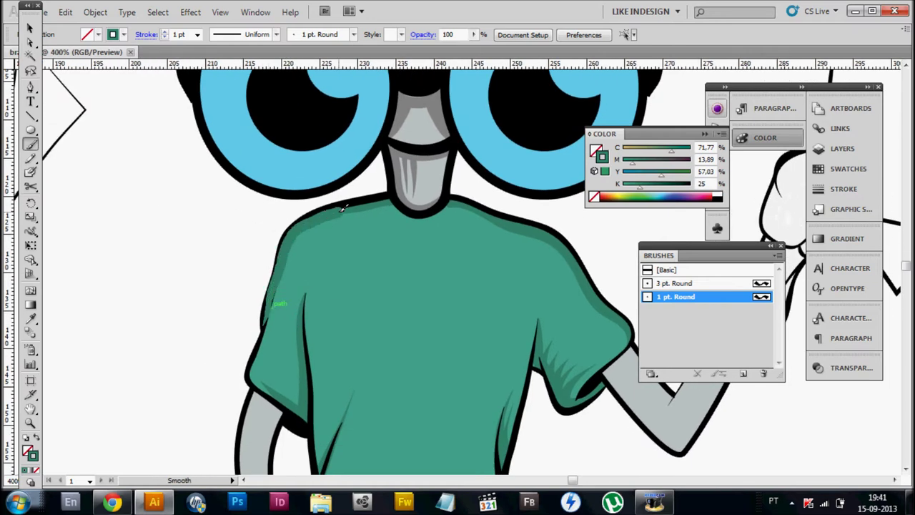
scroll(332, 210, "right", 1)
scroll(286, 229, "down", 3)
left_click_drag(238, 245, 309, 259)
Switch to the Selection tool, then the Smooth tool, and survey the shirt's folds.
left_click(33, 29)
left_click(33, 145)
scroll(336, 257, "down", 1)
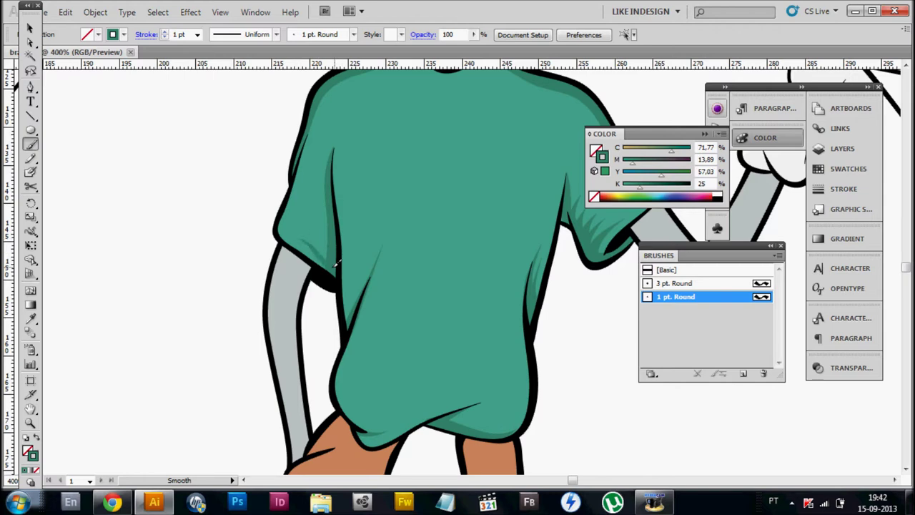
scroll(319, 231, "left", 1)
scroll(329, 228, "left", 1)
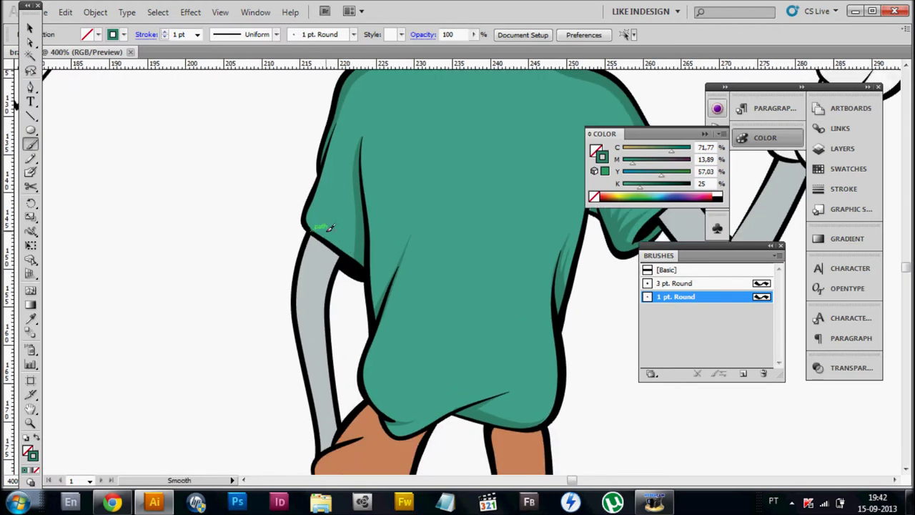
scroll(344, 238, "right", 1)
scroll(332, 234, "up", 1)
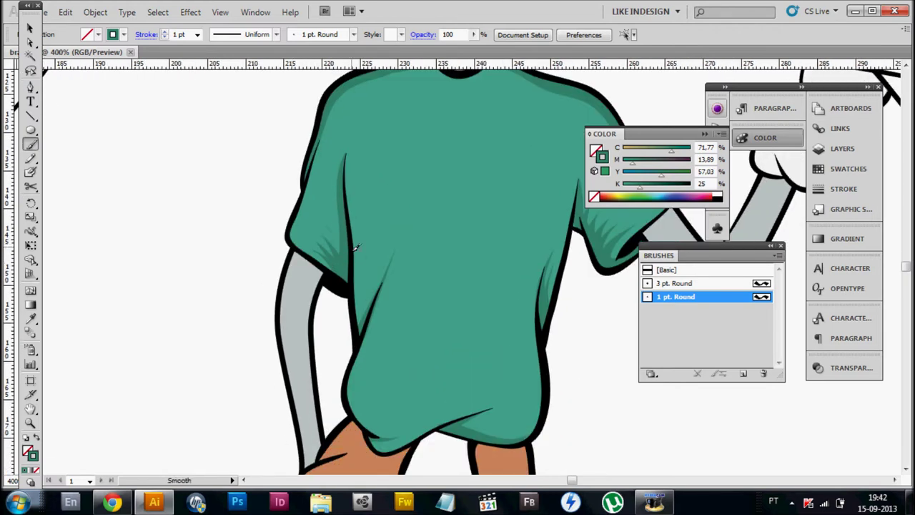
scroll(354, 243, "up", 1)
scroll(351, 236, "right", 1)
scroll(358, 222, "up", 2)
scroll(401, 197, "left", 1)
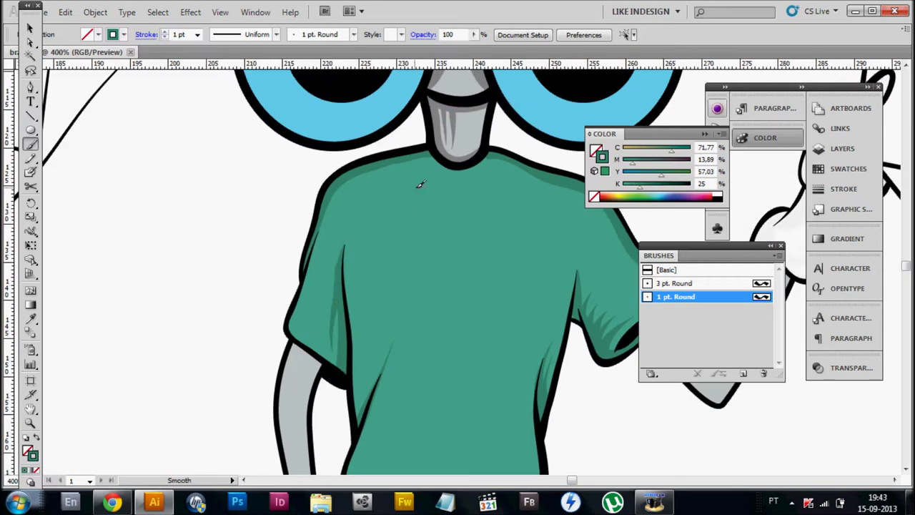
scroll(343, 311, "right", 3)
scroll(308, 293, "down", 2)
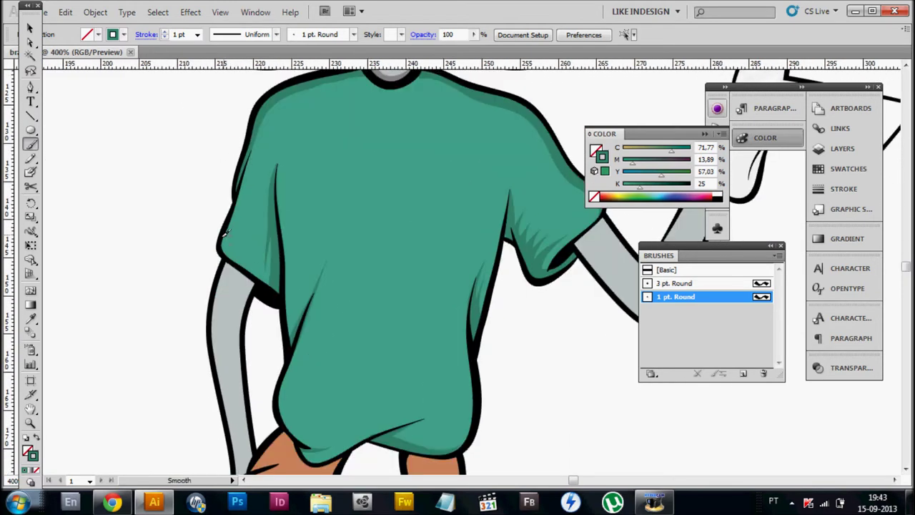
scroll(278, 279, "left", 2)
scroll(286, 201, "down", 4)
scroll(300, 165, "up", 3)
scroll(312, 136, "right", 1)
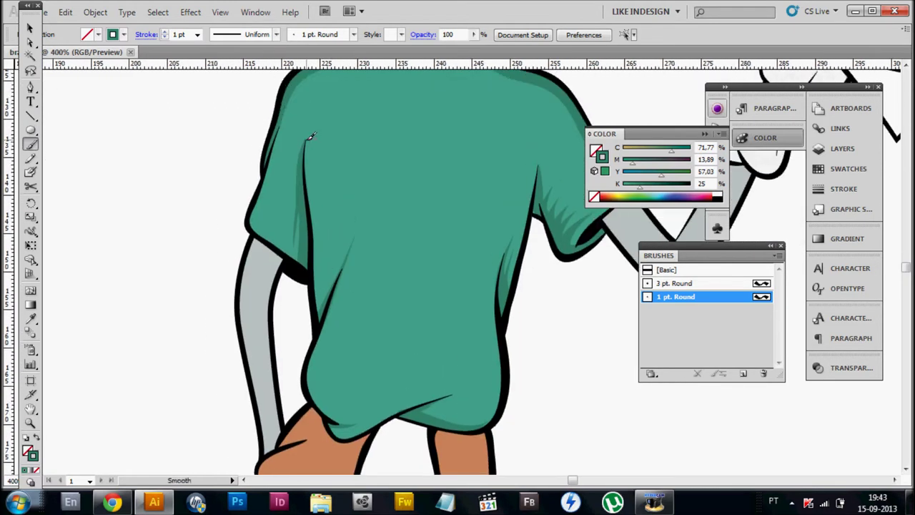
scroll(337, 280, "down", 5)
scroll(394, 228, "right", 1)
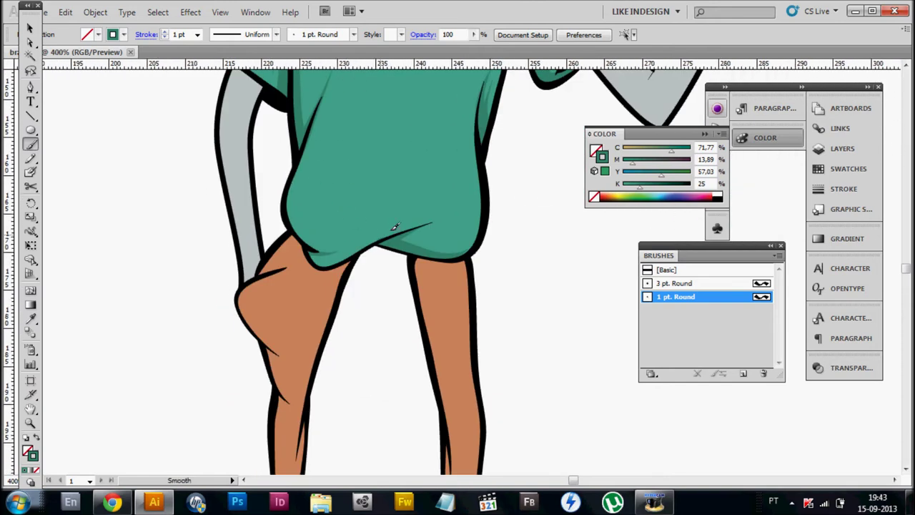
scroll(429, 222, "left", 4)
scroll(501, 204, "down", 1)
scroll(492, 211, "up", 1)
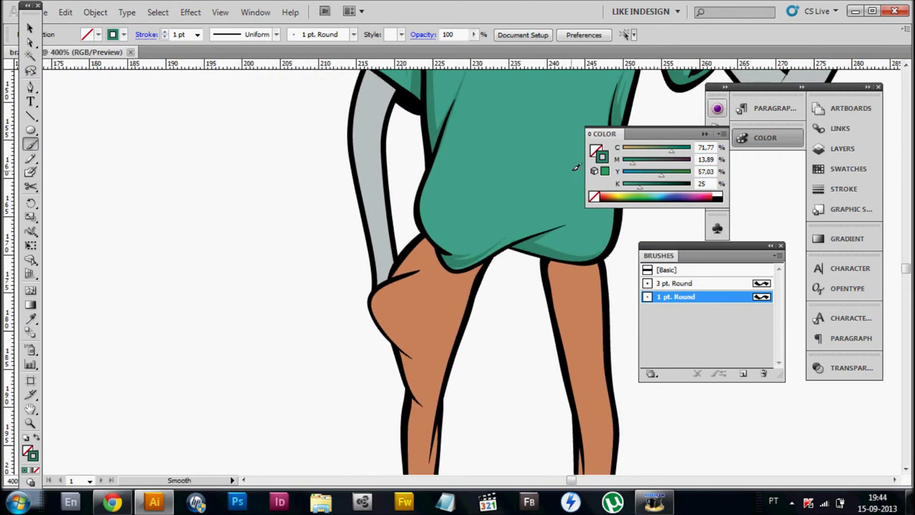
scroll(451, 229, "right", 3)
scroll(409, 249, "up", 2)
scroll(386, 272, "right", 3)
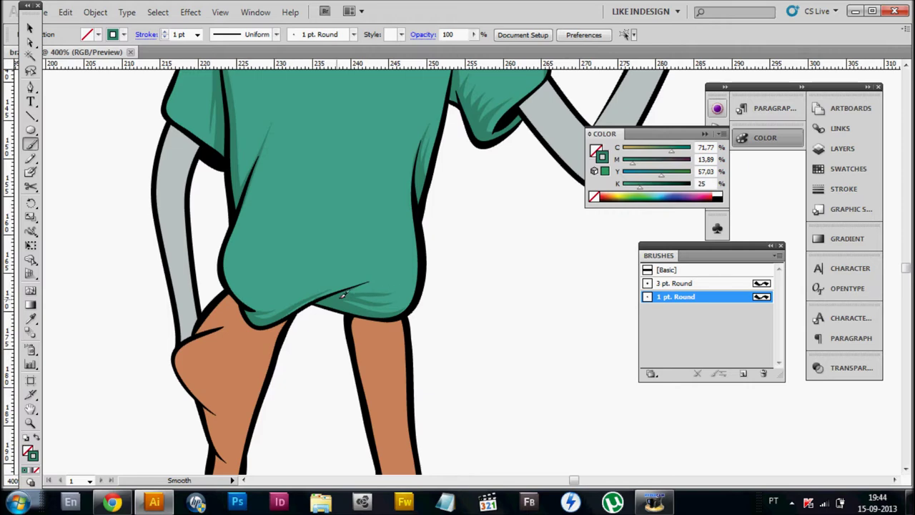
scroll(343, 294, "right", 1)
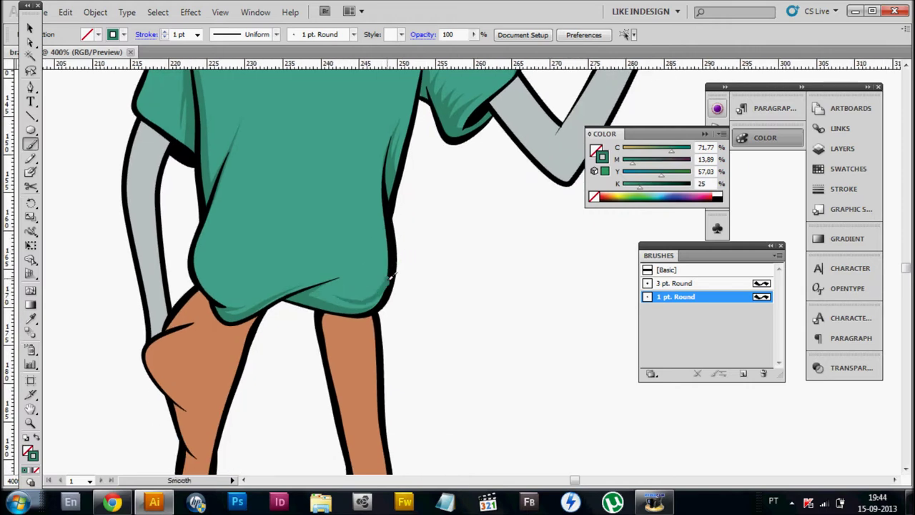
scroll(234, 222, "up", 6)
scroll(233, 221, "left", 2)
scroll(243, 200, "up", 2)
Check a shirt fold stroke, then pan across the shirt toward the raised arm and hand.
left_click(275, 249, "ctrl")
left_click(207, 222, "ctrl")
left_click_drag(247, 345, 306, 297)
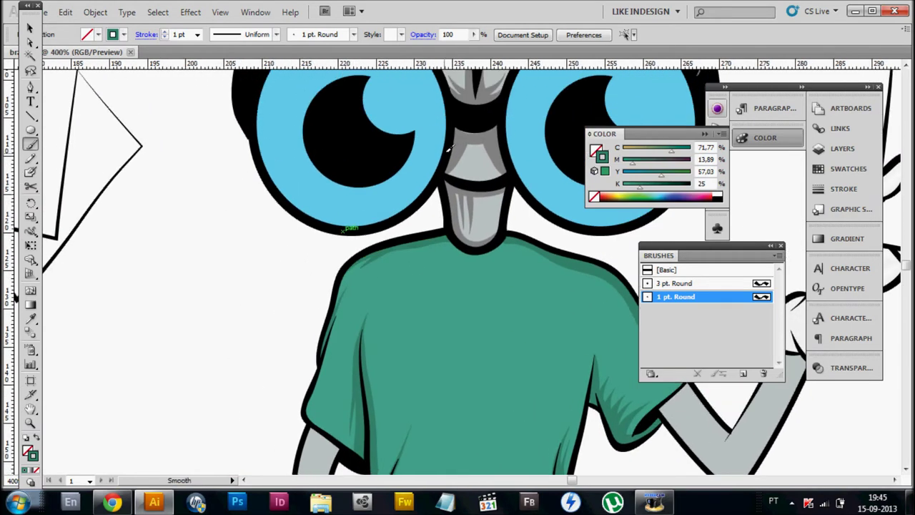
left_click_drag(611, 202, 382, 191)
scroll(406, 216, "left", 2)
scroll(346, 219, "up", 2)
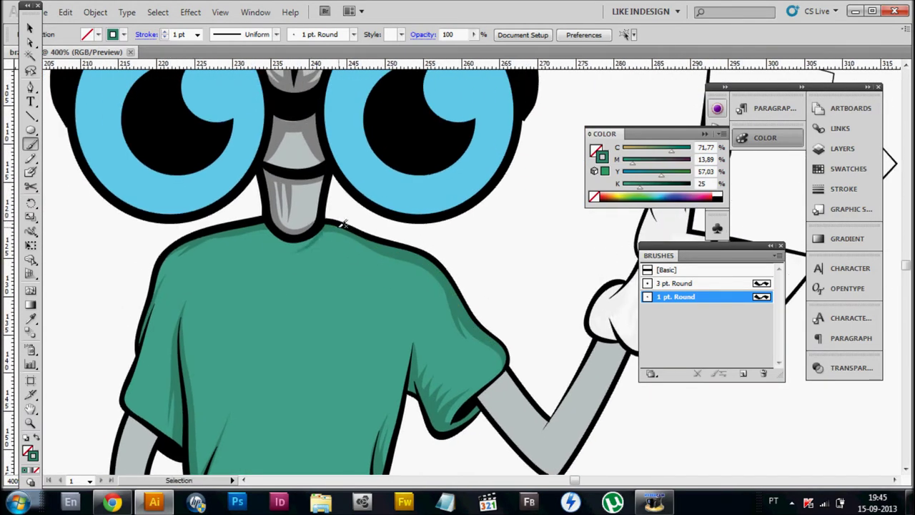
scroll(281, 216, "down", 5)
scroll(292, 229, "left", 2)
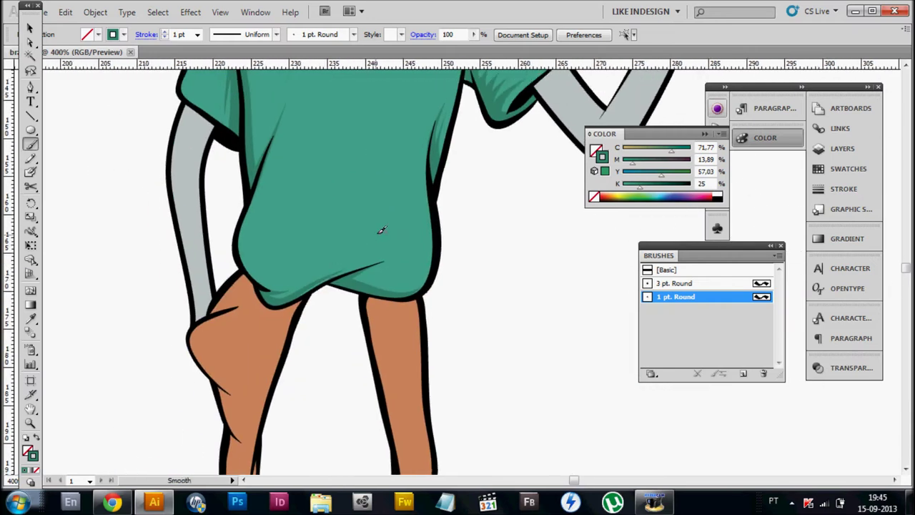
scroll(272, 292, "up", 3)
scroll(327, 194, "right", 2)
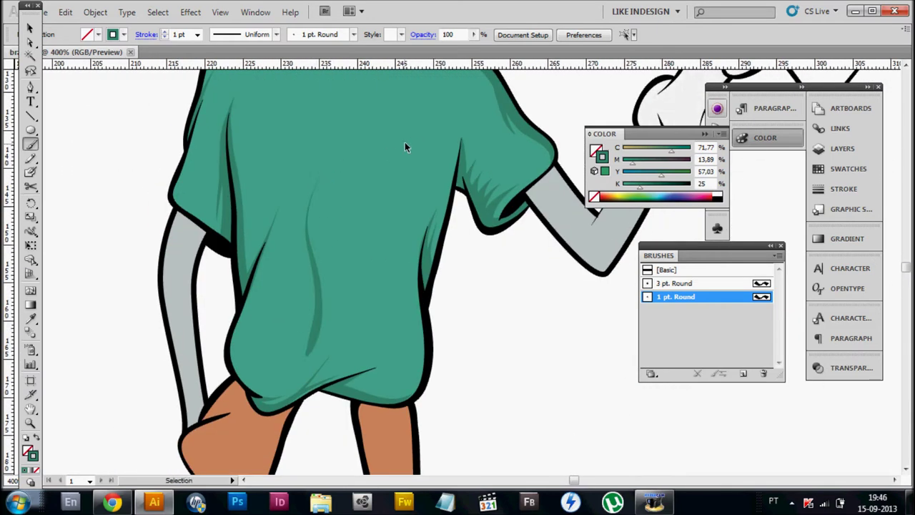
scroll(413, 143, "down", 2)
scroll(265, 276, "up", 2)
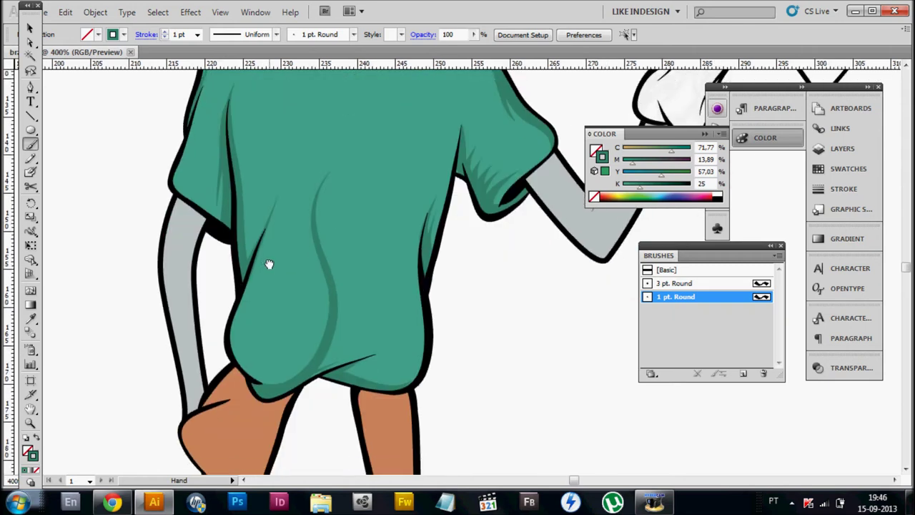
scroll(337, 218, "down", 2)
Zoom out to the whole character and centre the eyes and shirt.
key("z")
left_click(370, 279, "alt")
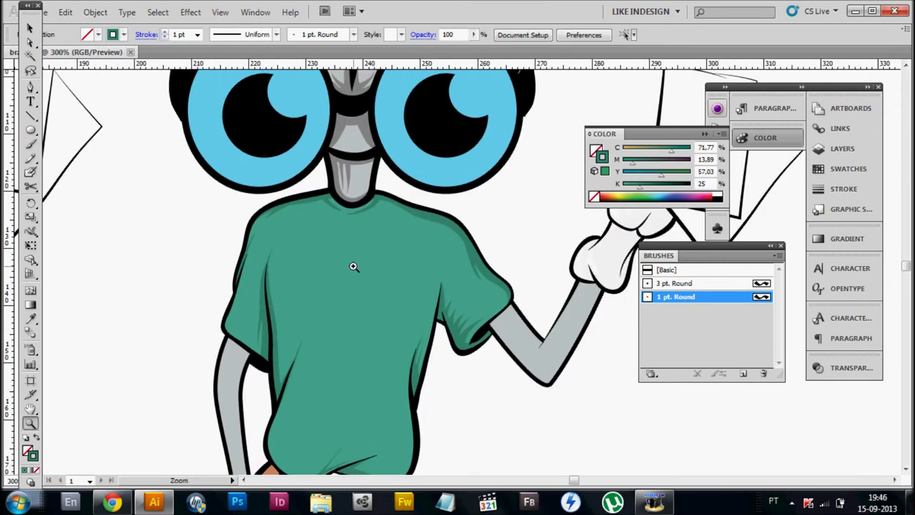
scroll(324, 173, "down", 1)
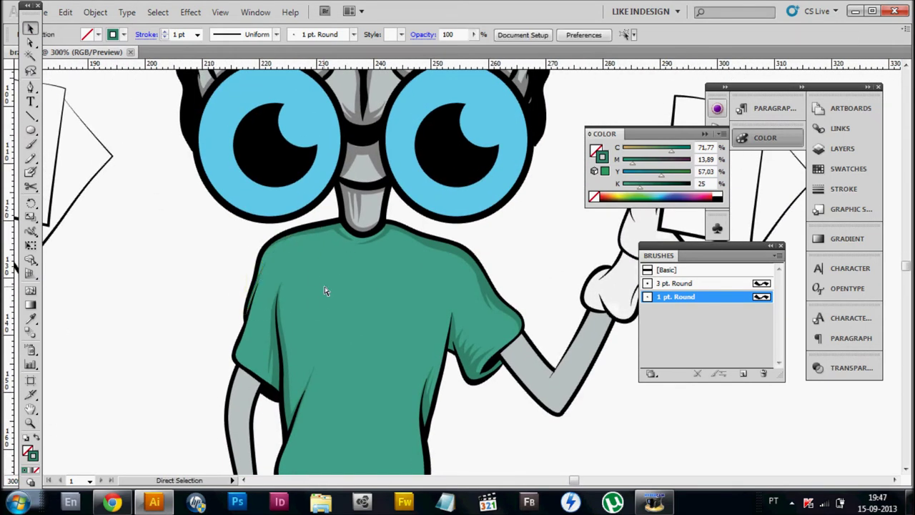
scroll(324, 287, "up", 1)
scroll(390, 285, "up", 2)
left_click_drag(390, 285, 238, 340)
Return to the Paintbrush and reposition the view over the drawing.
key("n")
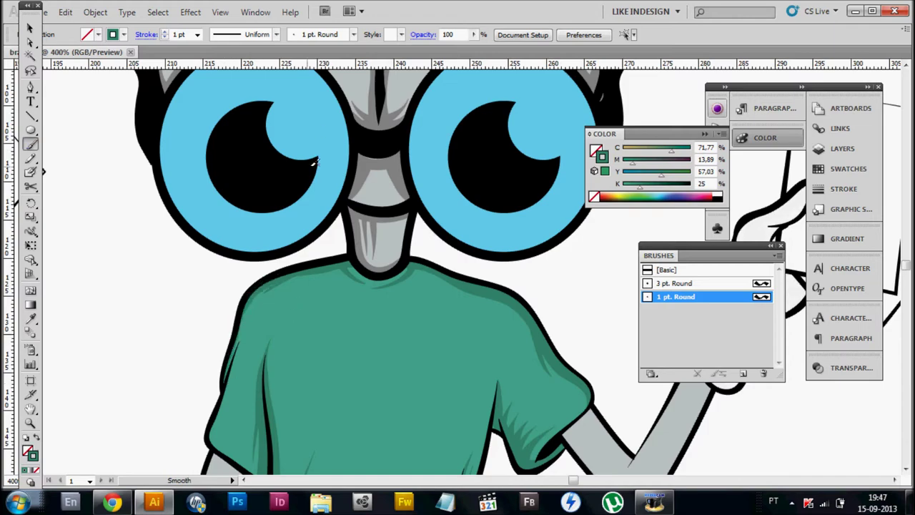
scroll(279, 243, "down", 1)
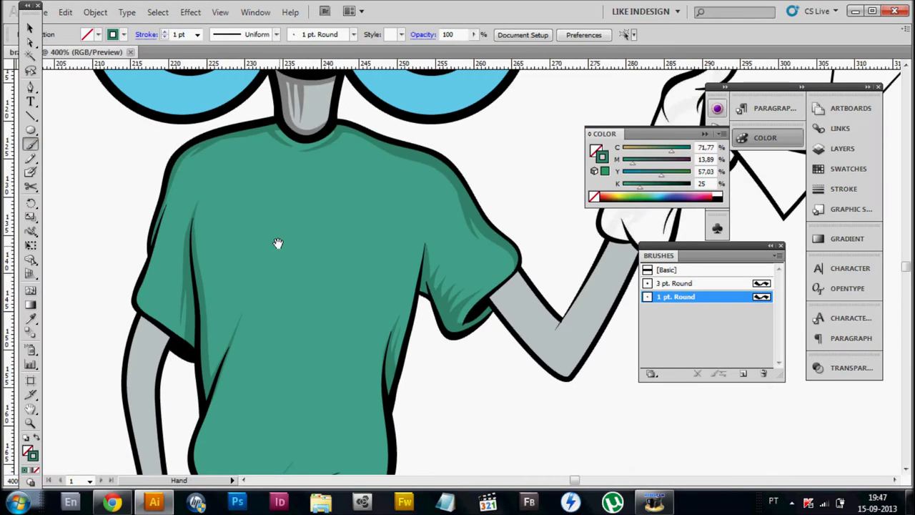
scroll(356, 294, "down", 1)
scroll(359, 233, "down", 1)
key("F7")
scroll(358, 251, "up", 2)
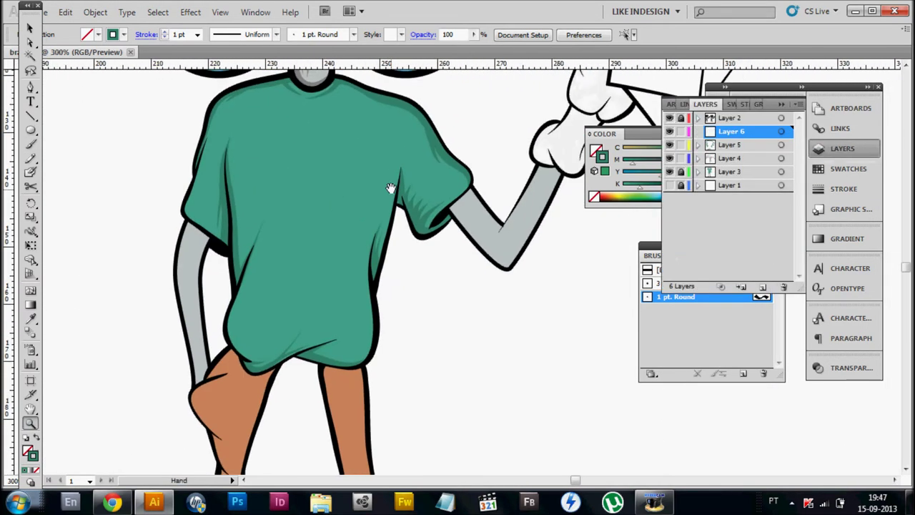
Sample the orange leg colour, darken it to brown in the Color panel, and frame the lower legs.
scroll(388, 188, "up", 2)
key("i")
key("F6")
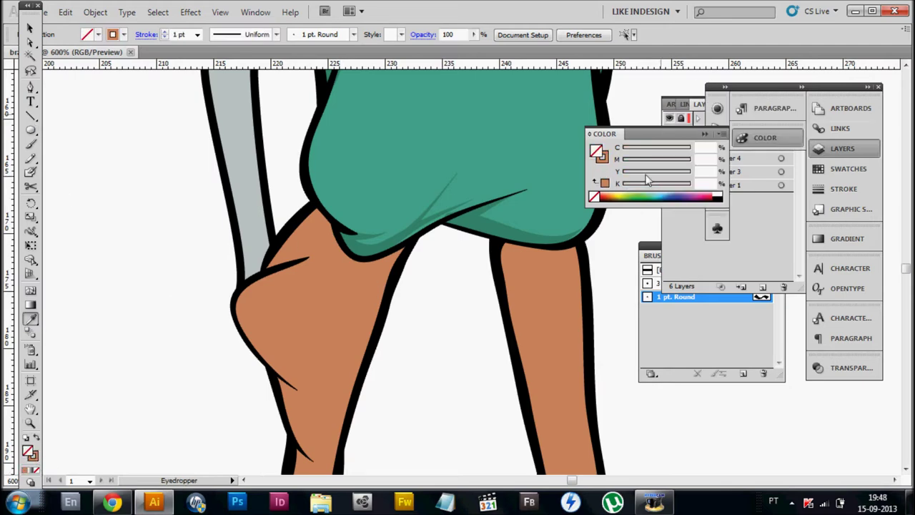
scroll(339, 310, "down", 1)
scroll(279, 325, "right", 1)
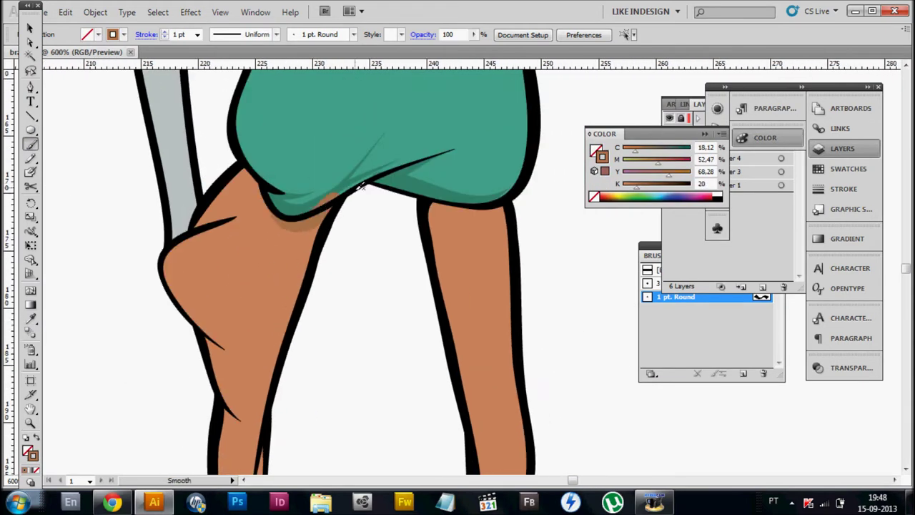
scroll(322, 188, "up", 1)
scroll(226, 252, "left", 1)
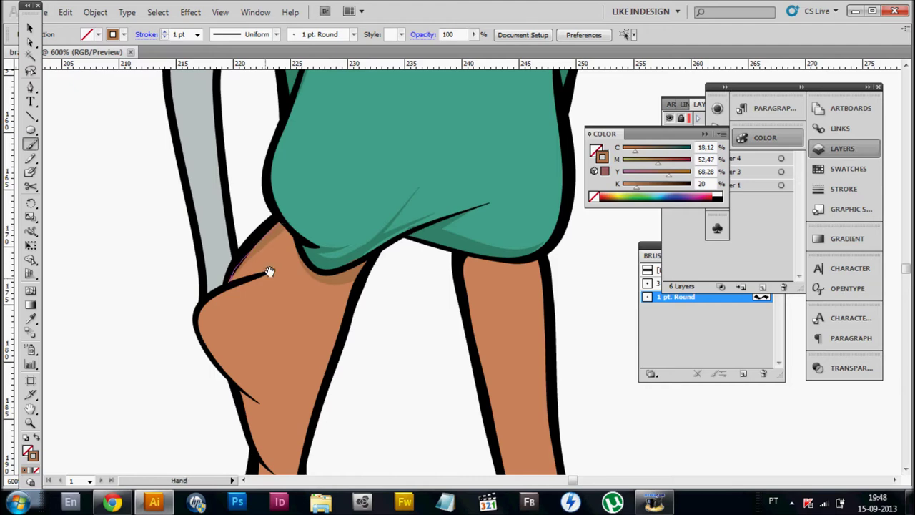
scroll(270, 272, "down", 1)
left_click_drag(260, 296, 311, 289)
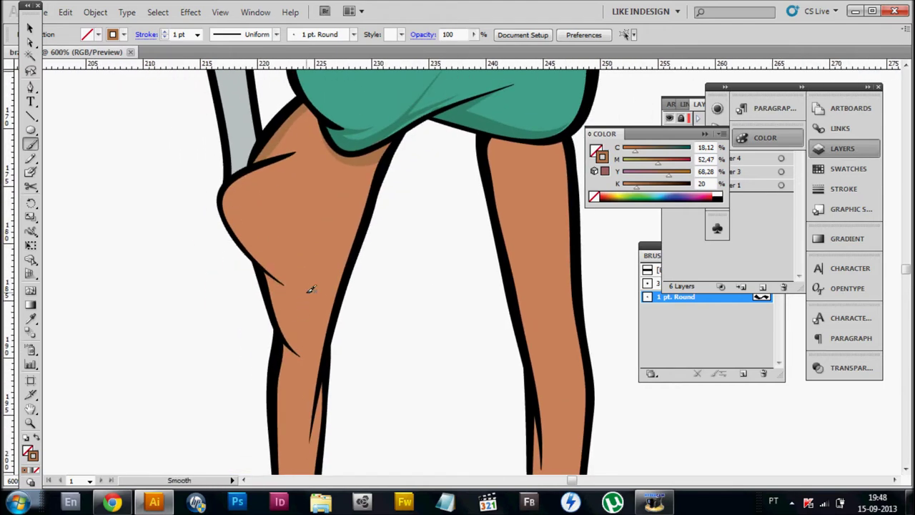
left_click_drag(384, 171, 352, 149)
Paint two dark brown shading strokes along the right leg's inner edge.
scroll(334, 239, "down", 5)
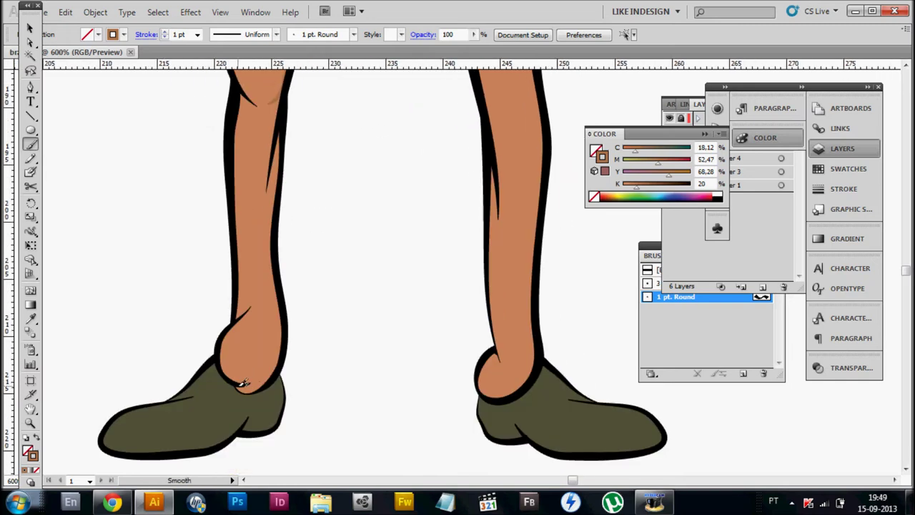
scroll(308, 214, "up", 4)
scroll(326, 303, "up", 3)
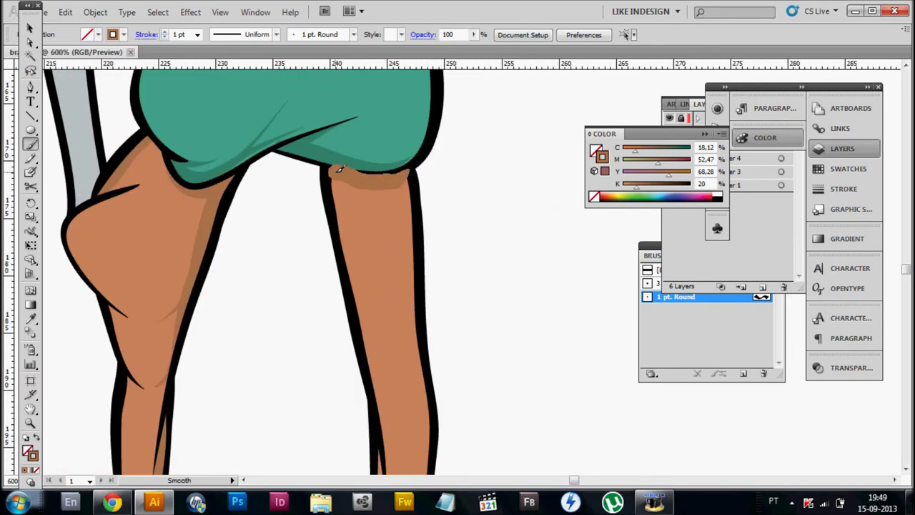
scroll(351, 246, "down", 2)
left_click_drag(340, 433, 333, 337)
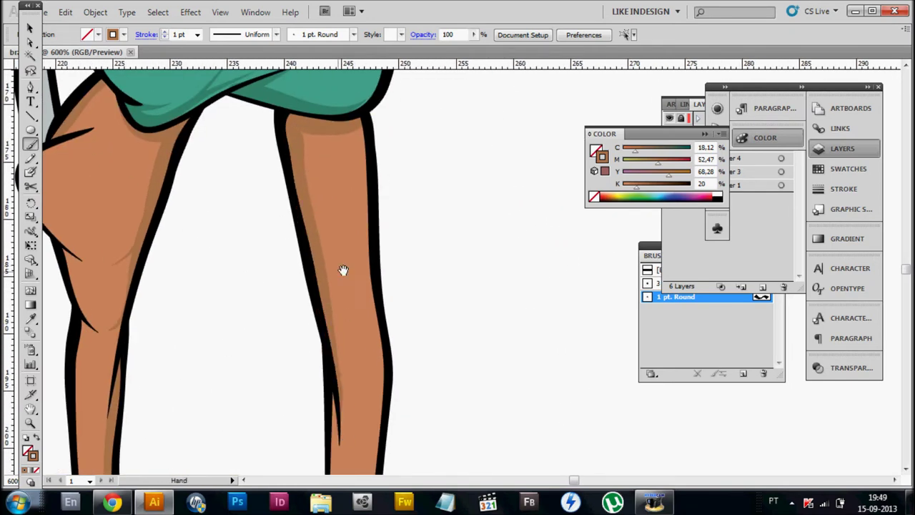
scroll(383, 180, "up", 1)
left_click_drag(346, 447, 313, 208)
scroll(338, 303, "down", 3)
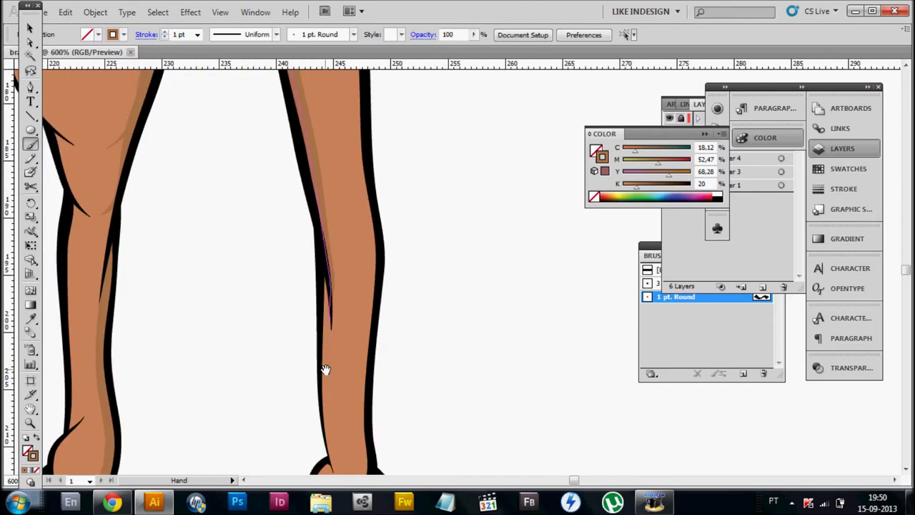
scroll(318, 384, "down", 3)
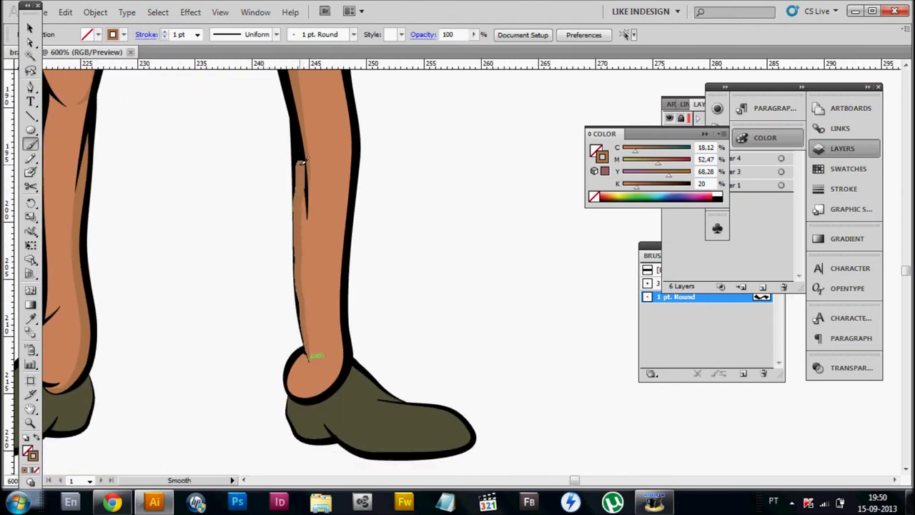
scroll(315, 357, "down", 2)
Move the view past the right ankle down to the shoes.
mouse_move(329, 303)
left_mouse_down()
mouse_move(363, 293)
mouse_move(361, 354)
left_mouse_up()
scroll(339, 289, "down", 1)
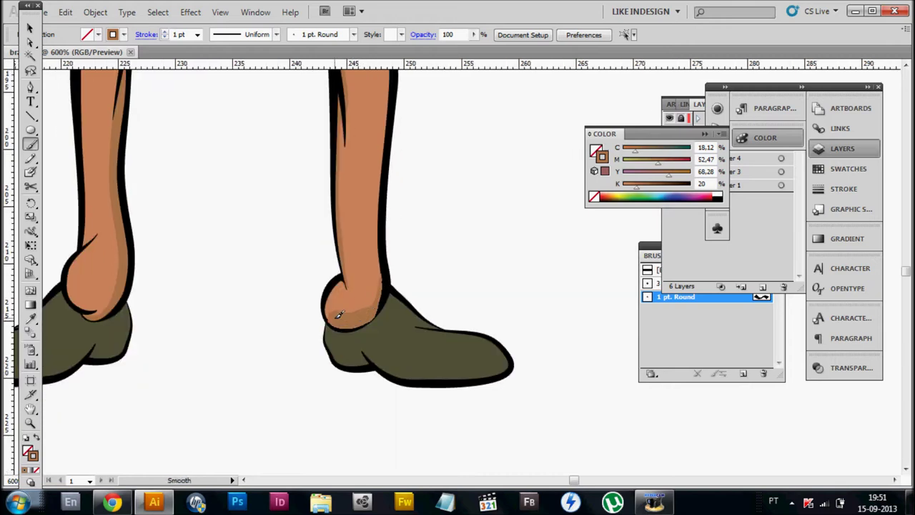
scroll(346, 318, "up", 1)
scroll(370, 215, "up", 4)
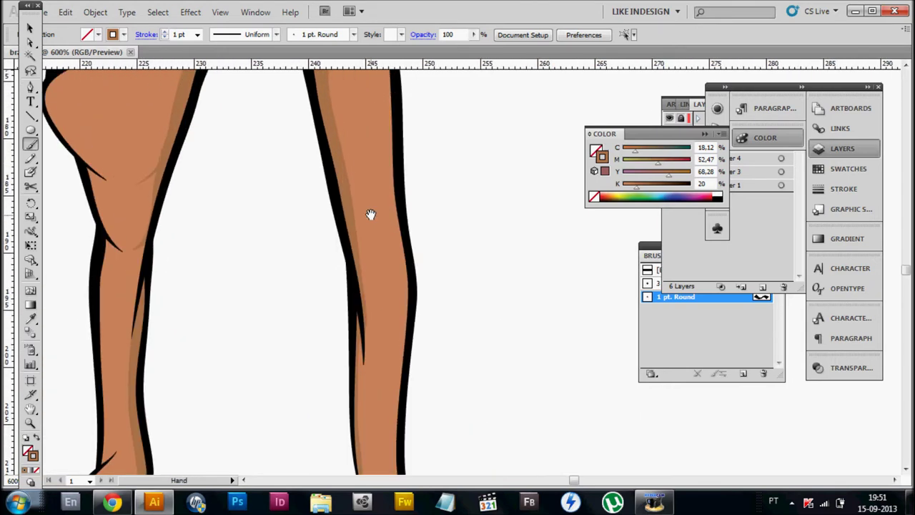
scroll(372, 213, "up", 2)
scroll(378, 210, "down", 1)
scroll(388, 199, "up", 2)
scroll(334, 286, "left", 5)
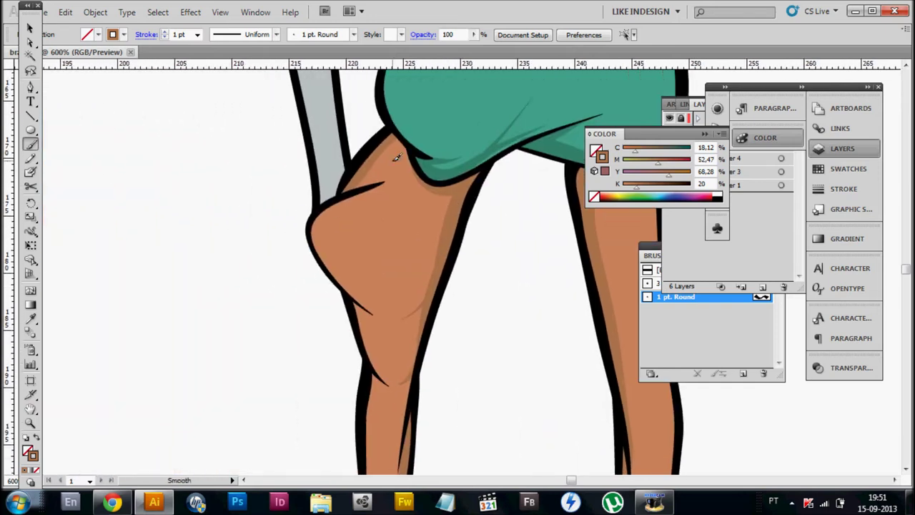
scroll(391, 176, "up", 1)
scroll(368, 214, "up", 2)
scroll(387, 240, "down", 1)
scroll(372, 315, "down", 1)
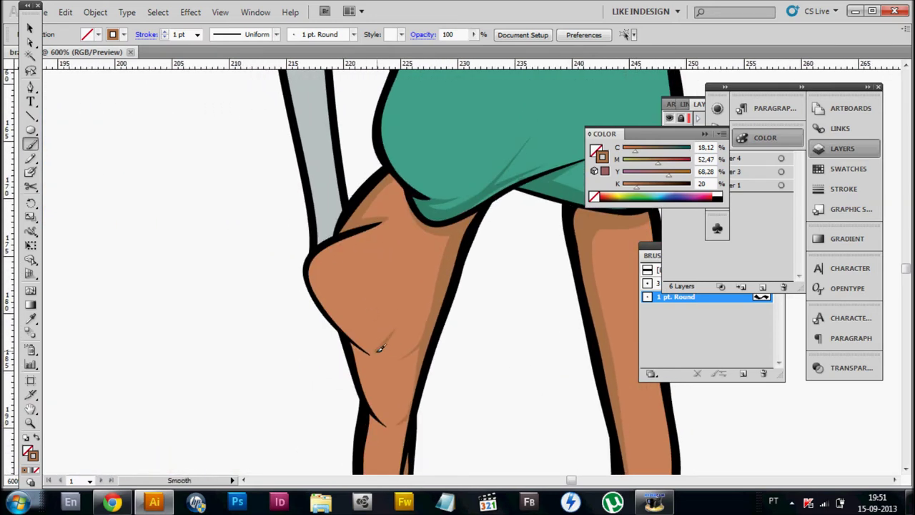
scroll(379, 344, "down", 2)
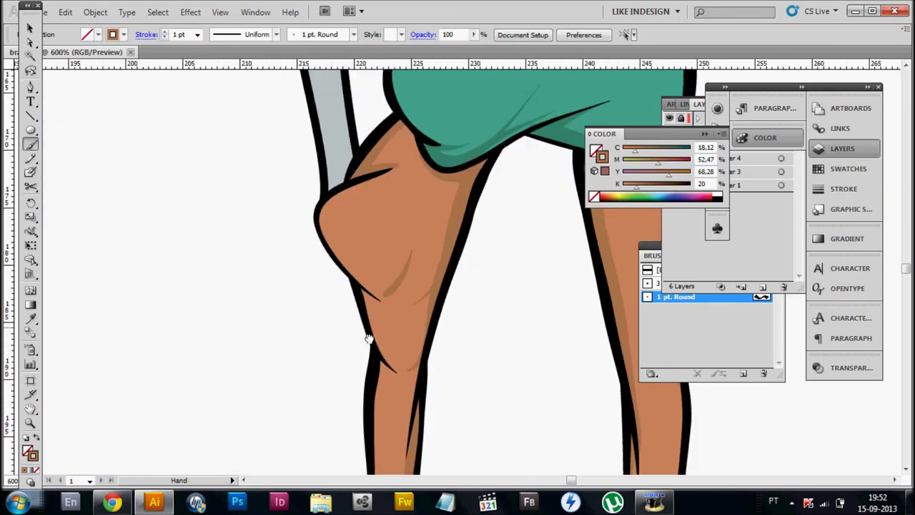
scroll(356, 270, "up", 1)
left_click_drag(400, 392, 337, 263)
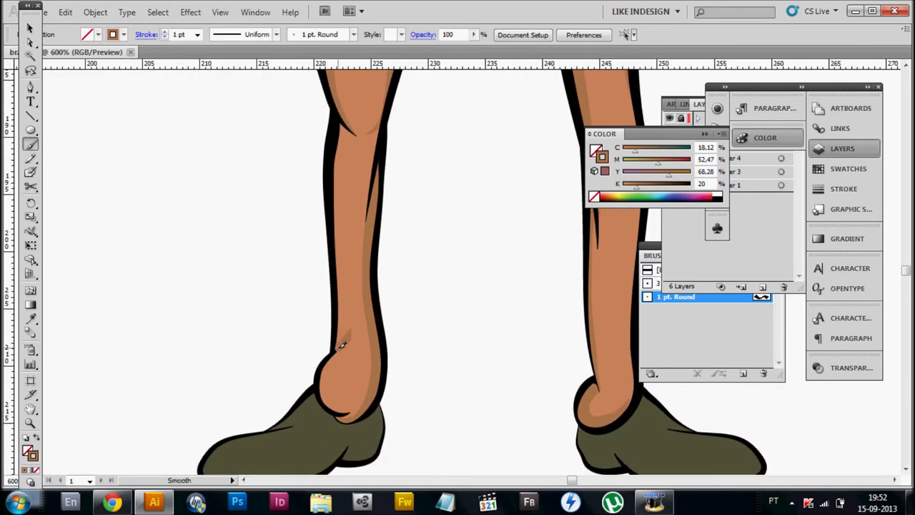
scroll(435, 262, "down", 3)
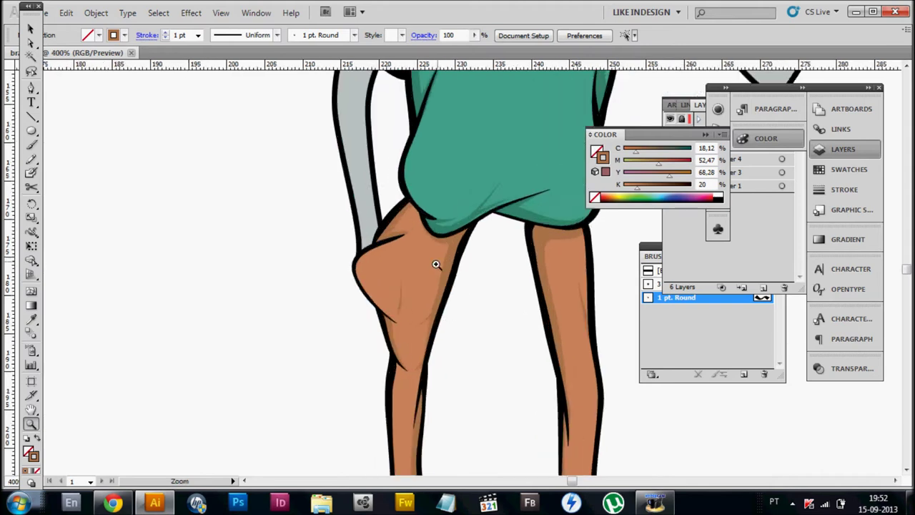
scroll(329, 386, "up", 3)
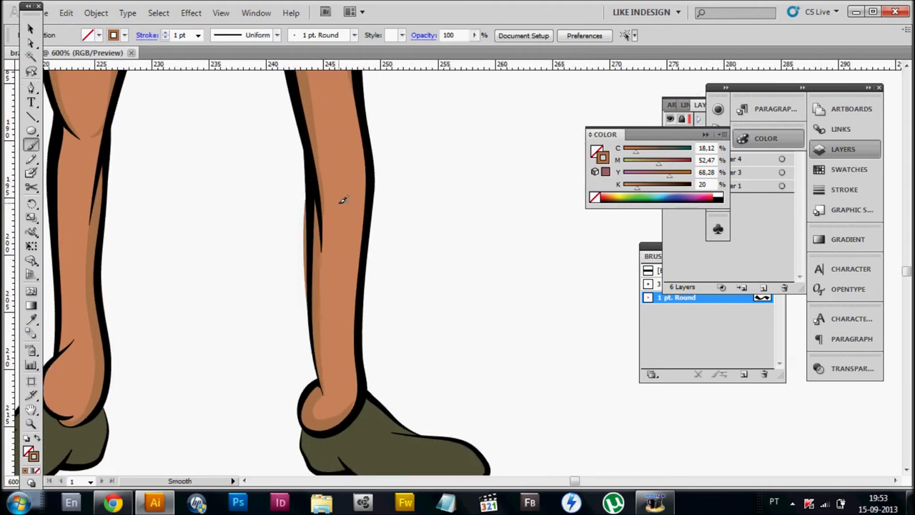
scroll(319, 213, "up", 10)
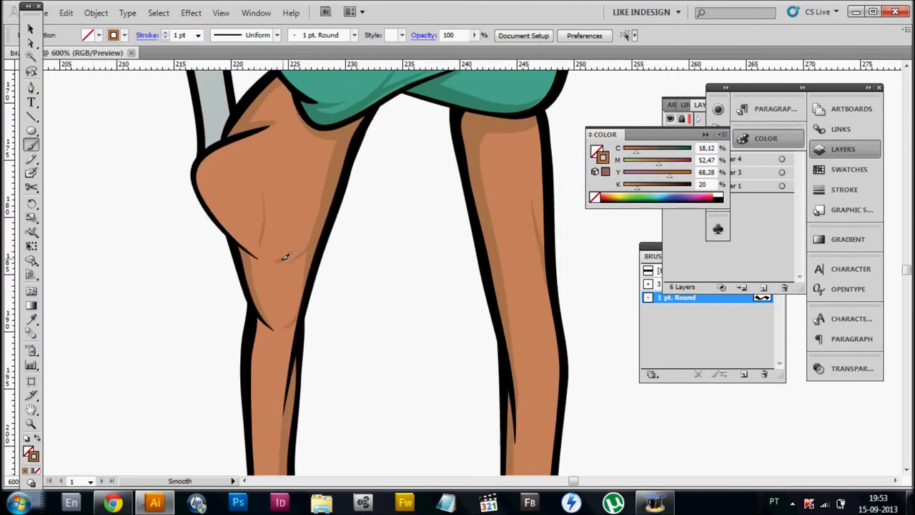
scroll(353, 151, "down", 1)
scroll(327, 256, "up", 2)
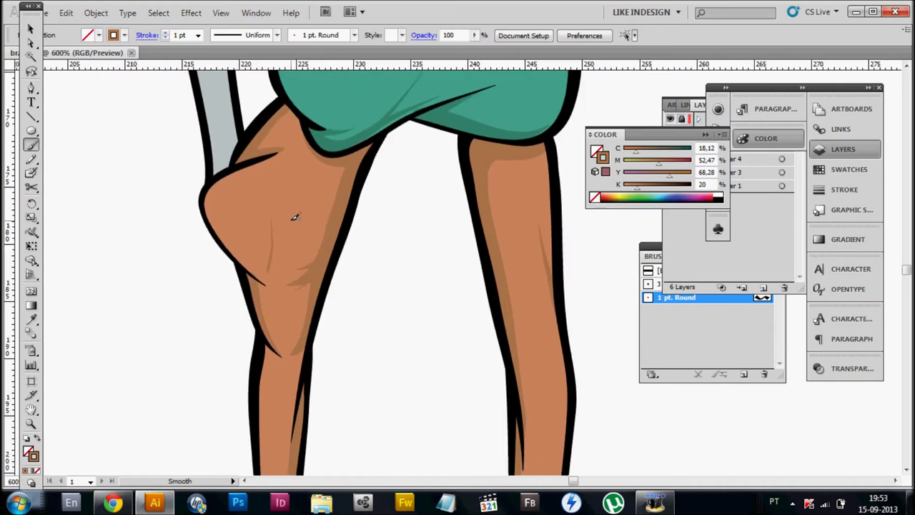
scroll(308, 229, "up", 2)
scroll(317, 228, "down", 1)
Return to the Selection tool and show the Layers list.
key("v")
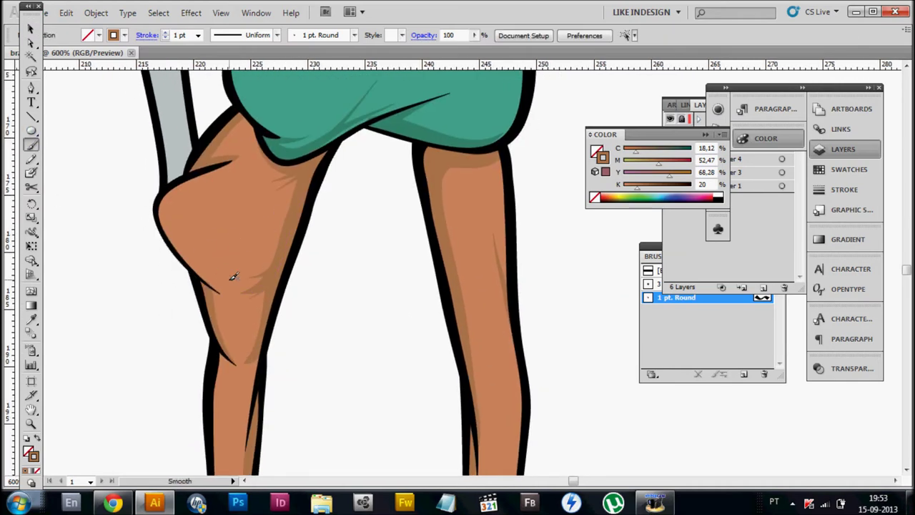
scroll(200, 237, "up", 2)
scroll(200, 237, "left", 2)
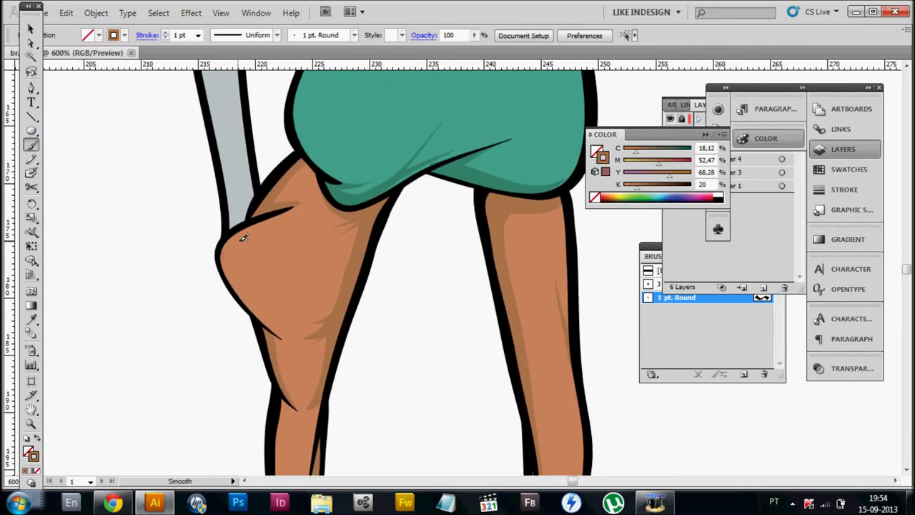
scroll(263, 236, "down", 2)
scroll(241, 290, "down", 2)
scroll(378, 214, "up", 1)
scroll(377, 252, "up", 1)
scroll(378, 252, "down", 3)
scroll(377, 252, "right", 1)
scroll(501, 215, "up", 1)
left_click(683, 164)
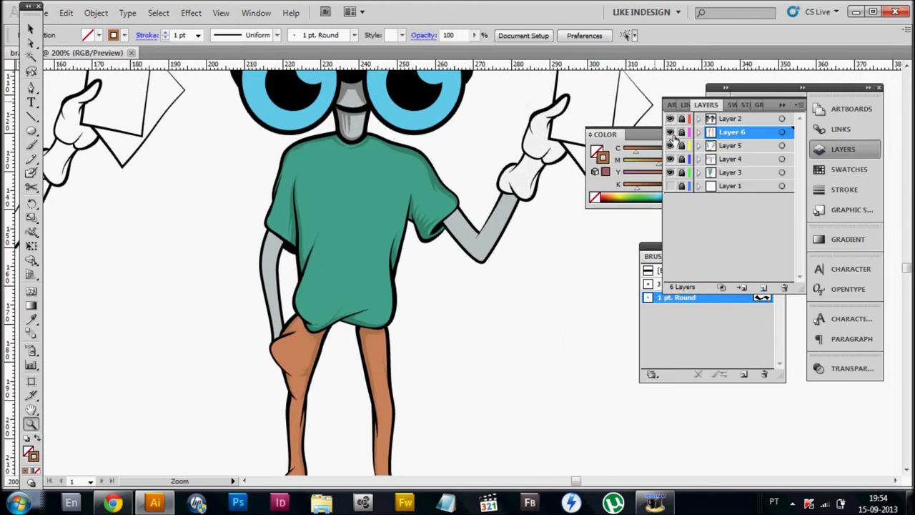
On Layer 4, paint two darker grey shading strokes down the right arm.
scroll(472, 262, "down", 1)
left_click(731, 158)
scroll(501, 315, "down", 1)
scroll(404, 277, "up", 3)
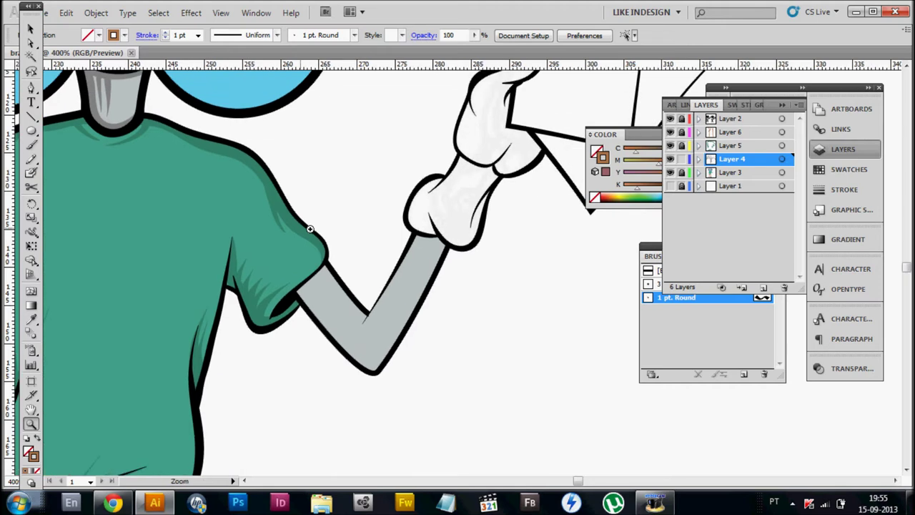
key("b")
scroll(404, 276, "down", 1)
scroll(404, 276, "up", 1)
left_click_drag(410, 235, 384, 281)
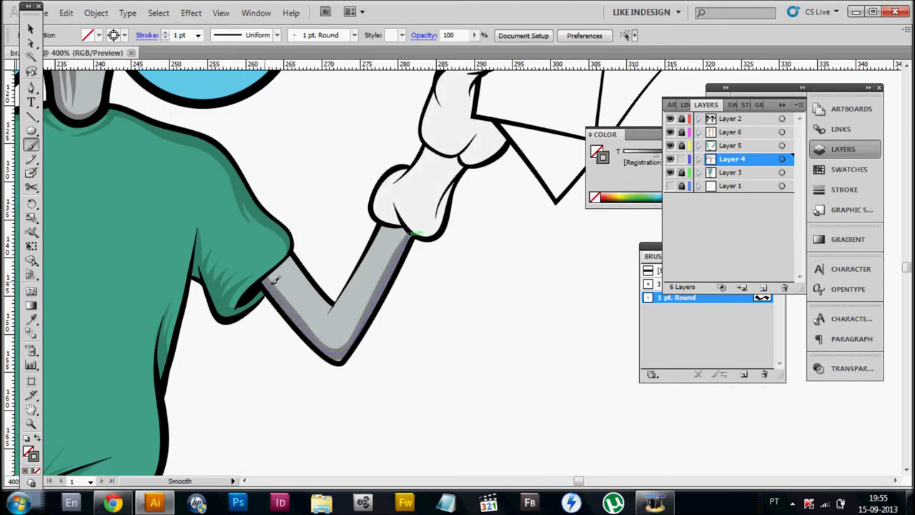
scroll(358, 265, "down", 1)
scroll(386, 243, "up", 1)
scroll(354, 278, "down", 1)
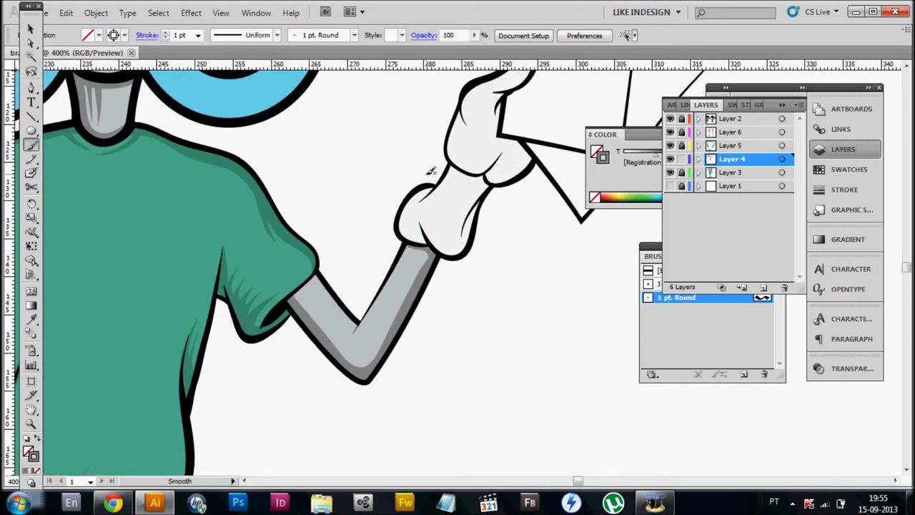
scroll(374, 321, "up", 1)
left_click_drag(402, 259, 351, 341)
Undo both right-arm shading strokes.
left_click_drag(344, 349, 356, 367)
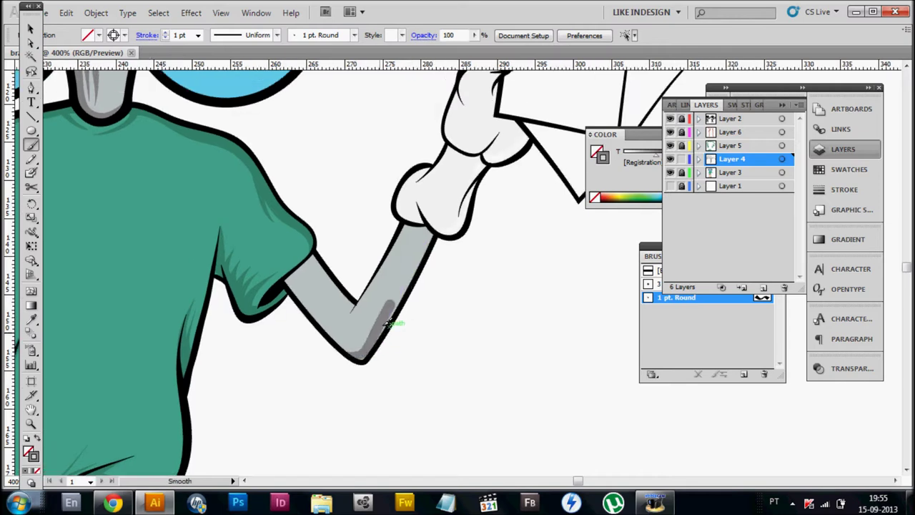
key("ctrl+z")
scroll(392, 326, "down", 1)
scroll(391, 289, "up", 1)
key("ctrl+z")
scroll(345, 354, "down", 1)
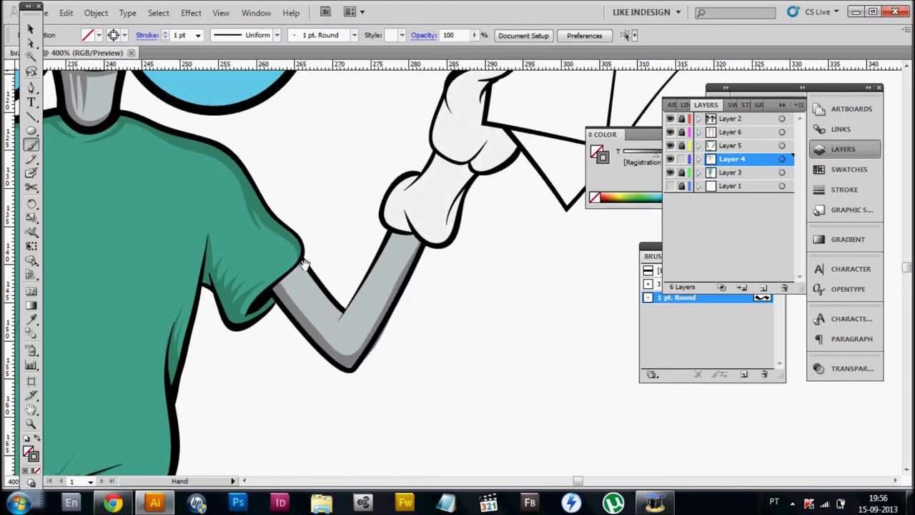
scroll(419, 242, "up", 1)
scroll(313, 335, "down", 1)
scroll(313, 427, "down", 1)
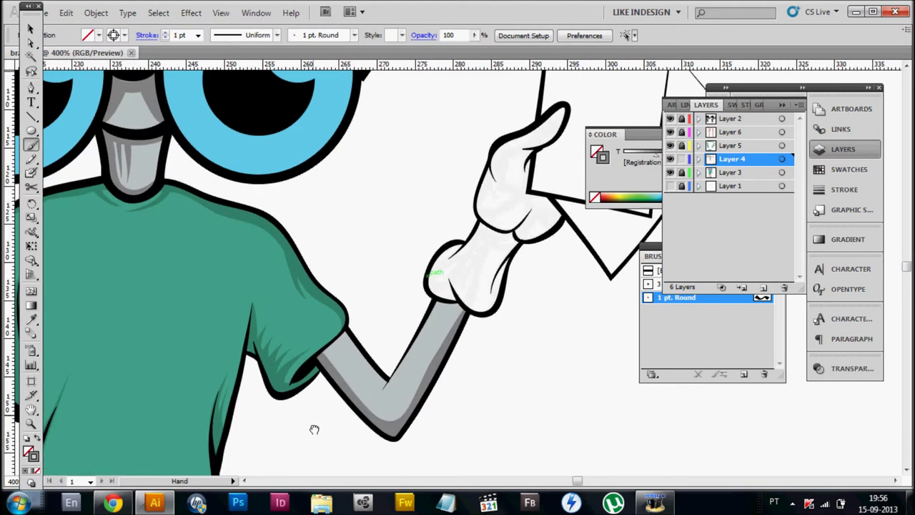
scroll(167, 384, "up", 2)
scroll(274, 286, "down", 1)
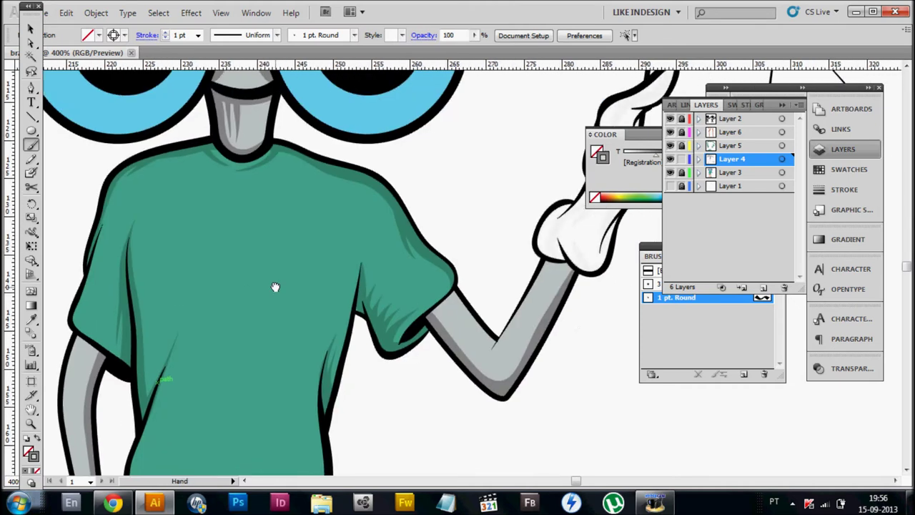
scroll(274, 286, "up", 1)
Paint a darker grey shading stroke along the left arm and bring the raised arm into view.
left_click_drag(153, 336, 146, 285)
scroll(142, 285, "down", 1)
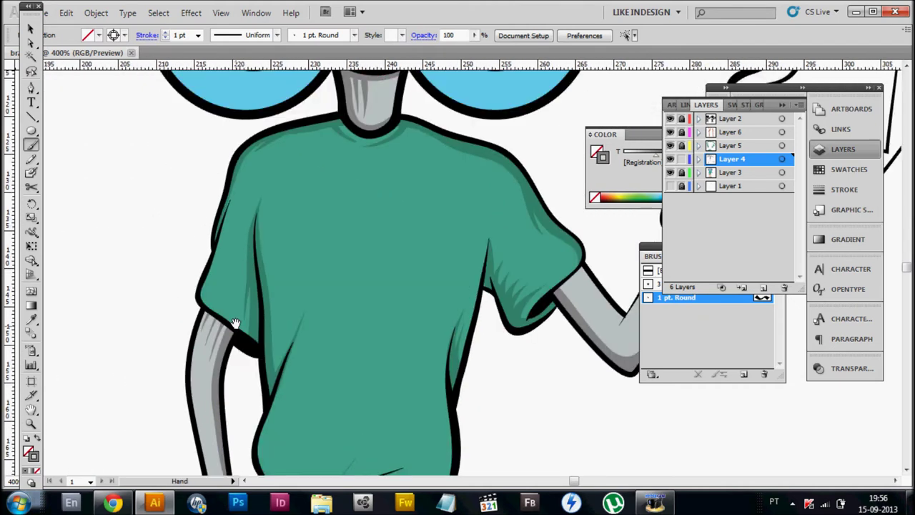
scroll(432, 218, "up", 1)
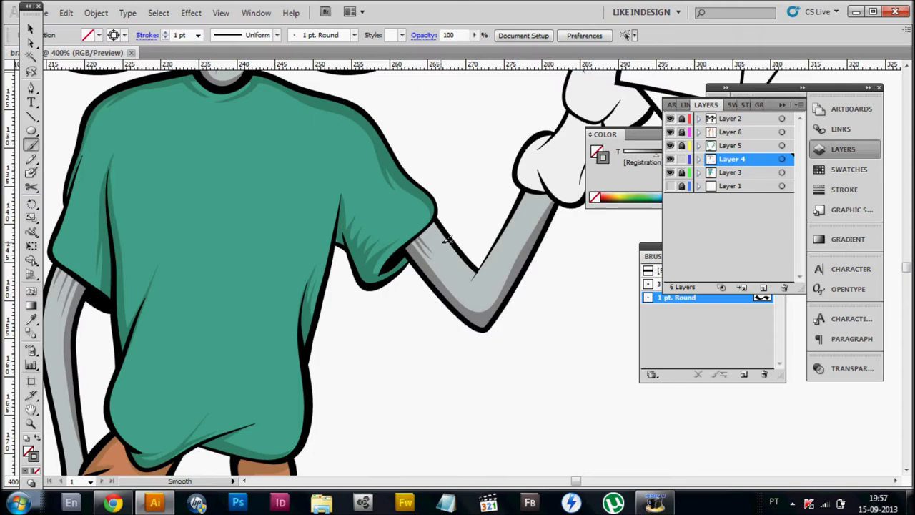
scroll(427, 232, "down", 1)
scroll(421, 278, "up", 1)
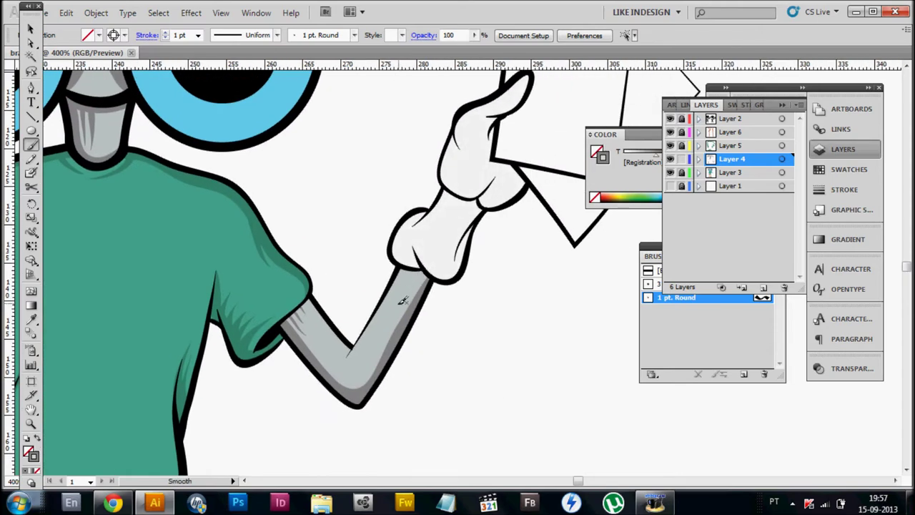
left_click_drag(416, 263, 377, 336)
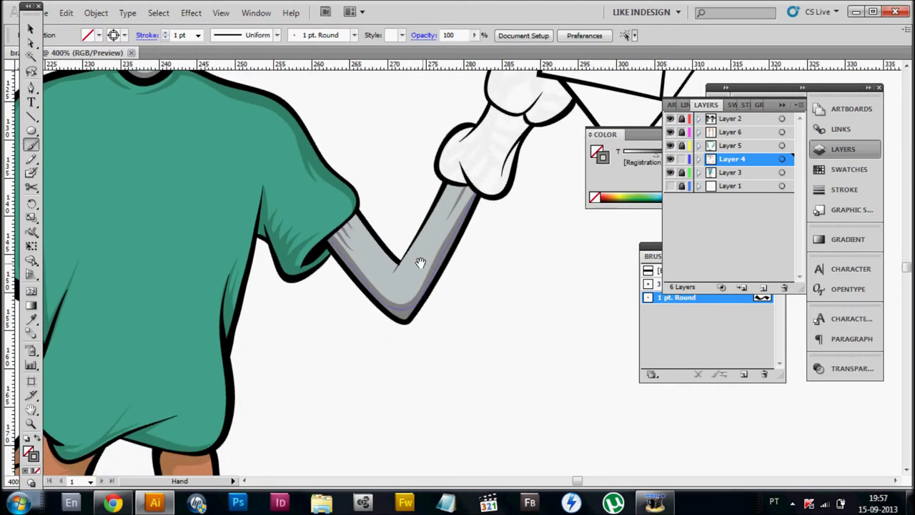
scroll(377, 336, "down", 1)
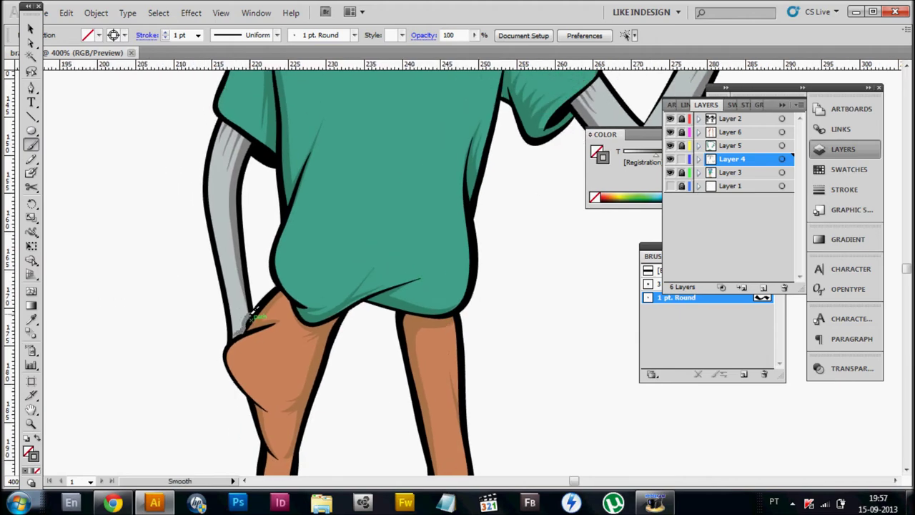
scroll(399, 219, "down", 1)
scroll(392, 276, "down", 1)
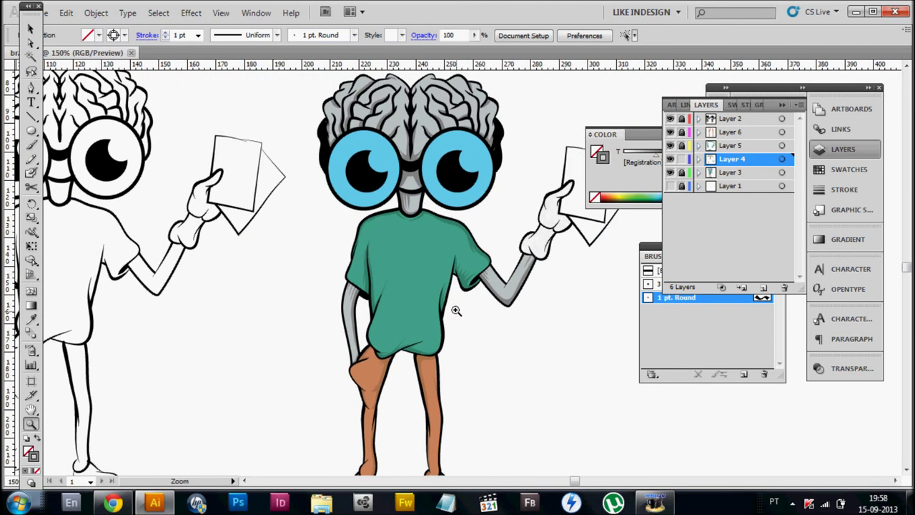
scroll(442, 285, "up", 1)
scroll(408, 291, "up", 2)
Return to the Paintbrush and zoom in on the raised arm.
key("b")
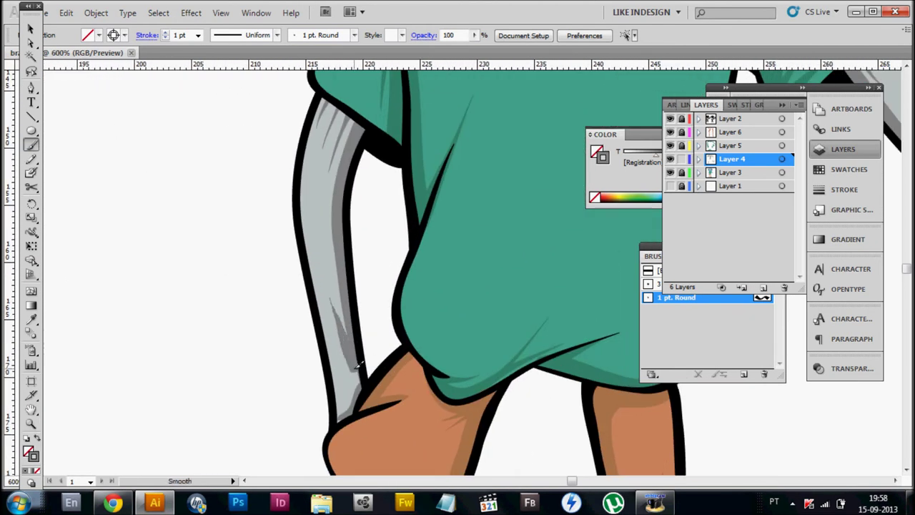
scroll(336, 348, "down", 1)
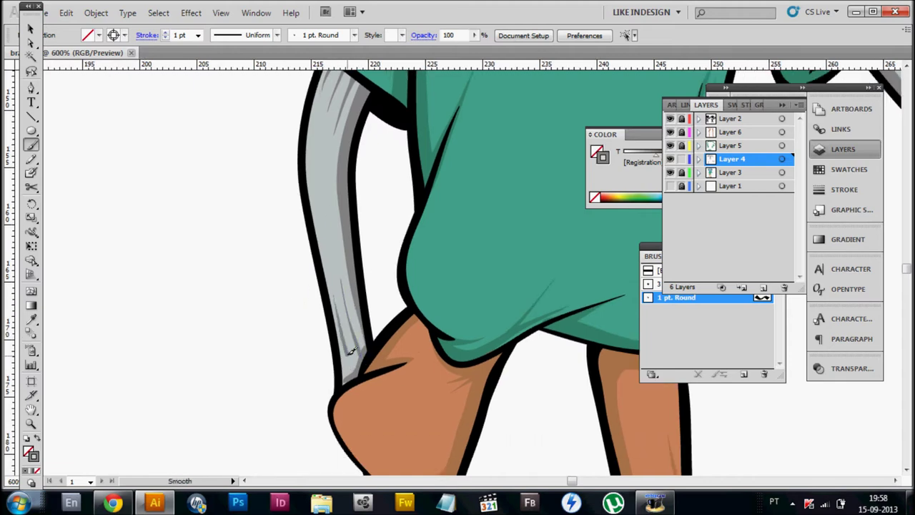
scroll(361, 347, "down", 1)
scroll(351, 341, "up", 1)
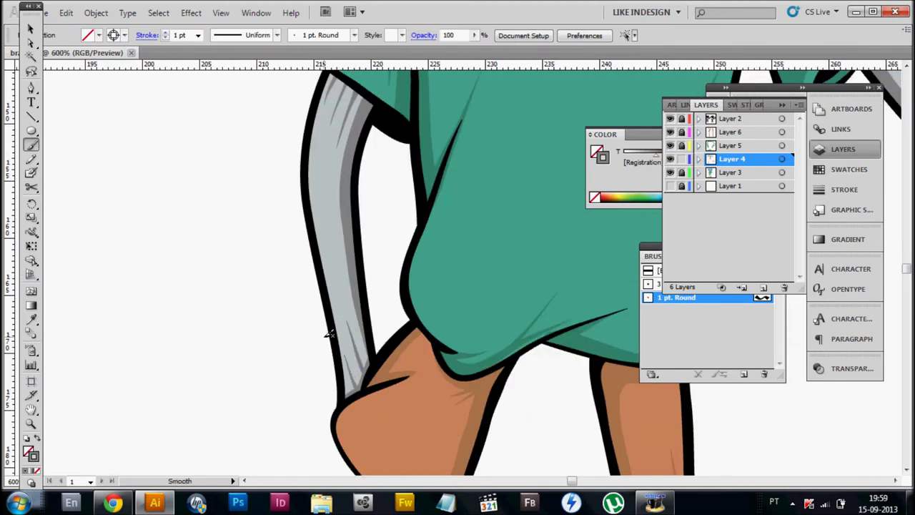
scroll(355, 319, "up", 1)
key("z")
scroll(446, 281, "down", 2)
scroll(382, 291, "up", 1)
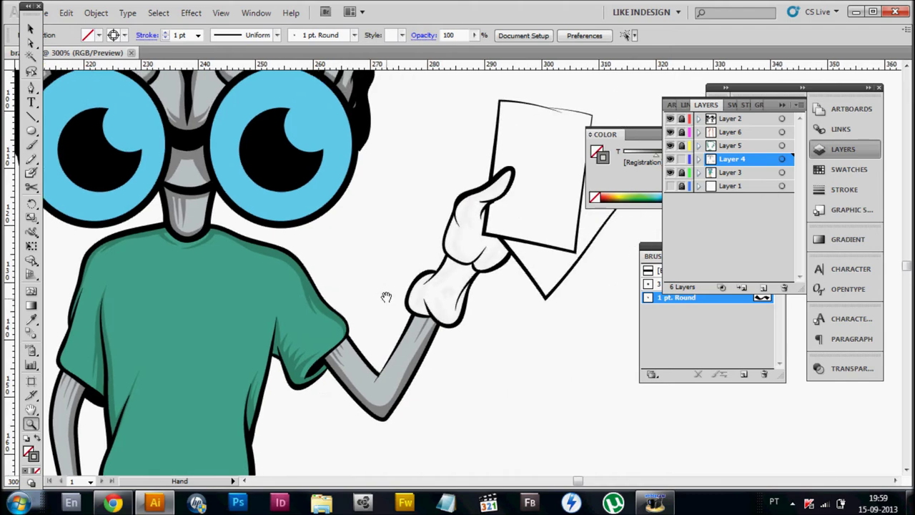
scroll(474, 251, "up", 1)
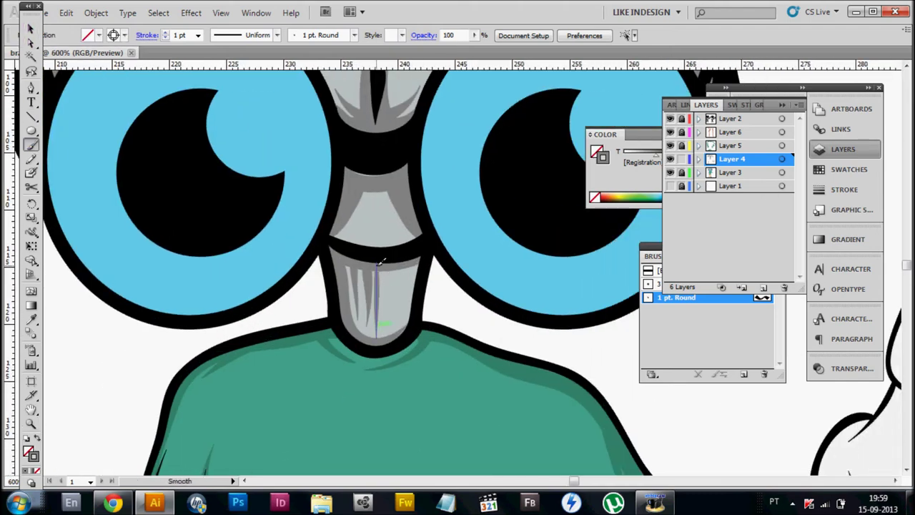
Pan and zoom around the brain head to inspect its folds and veins.
scroll(409, 282, "down", 2)
scroll(394, 222, "up", 2)
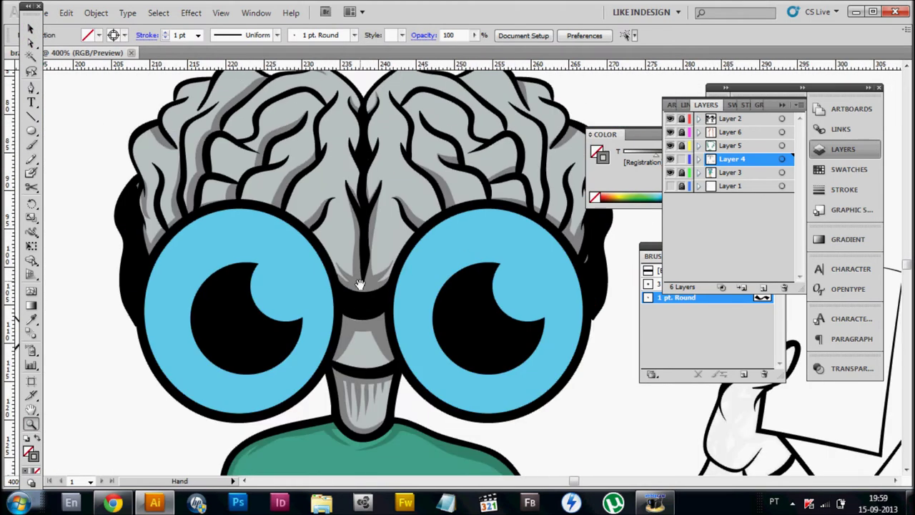
scroll(379, 228, "up", 1)
scroll(368, 220, "up", 1)
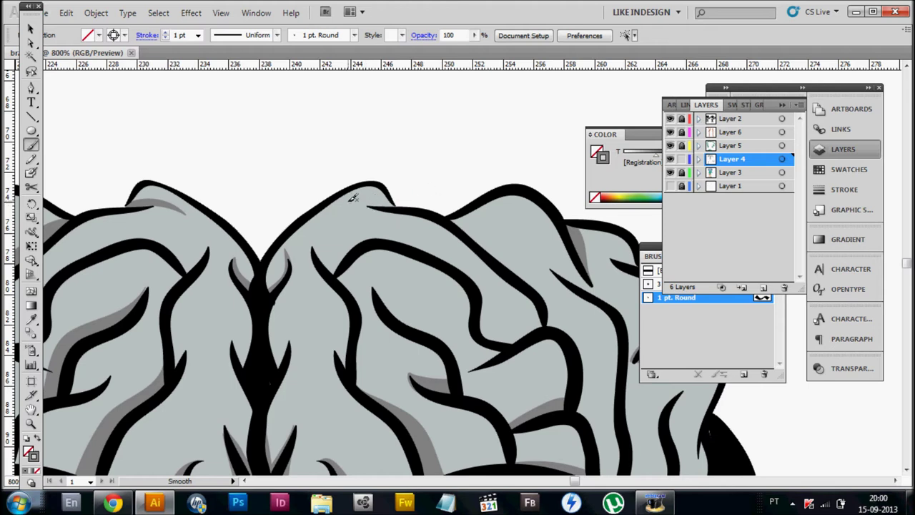
scroll(352, 198, "down", 1)
scroll(429, 194, "right", 1)
scroll(537, 215, "down", 2)
scroll(522, 204, "right", 2)
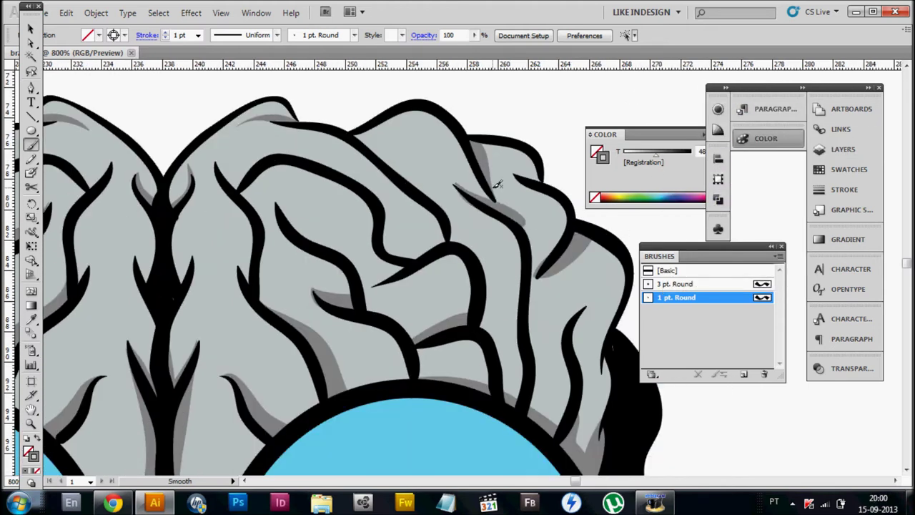
scroll(513, 212, "right", 2)
scroll(501, 214, "down", 4)
scroll(494, 219, "right", 2)
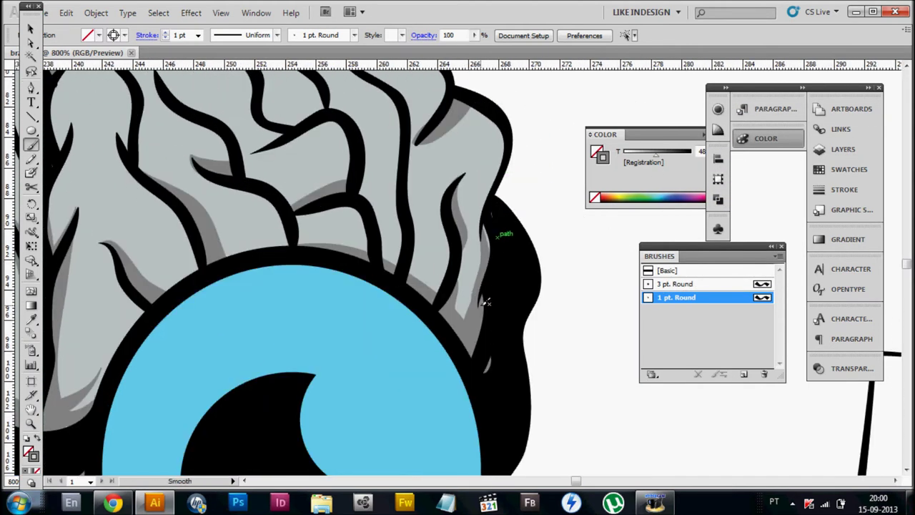
scroll(494, 247, "up", 2)
scroll(472, 229, "up", 3)
scroll(478, 261, "left", 2)
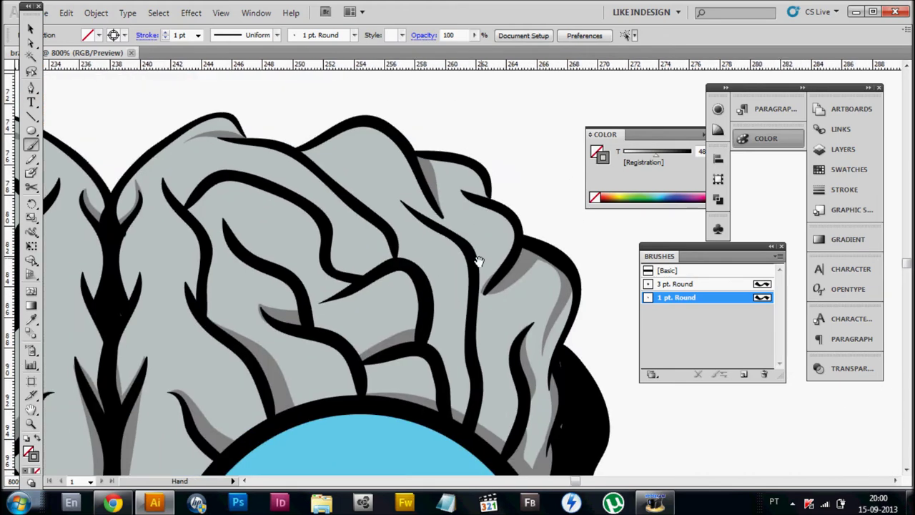
scroll(517, 205, "up", 2)
scroll(486, 229, "down", 1)
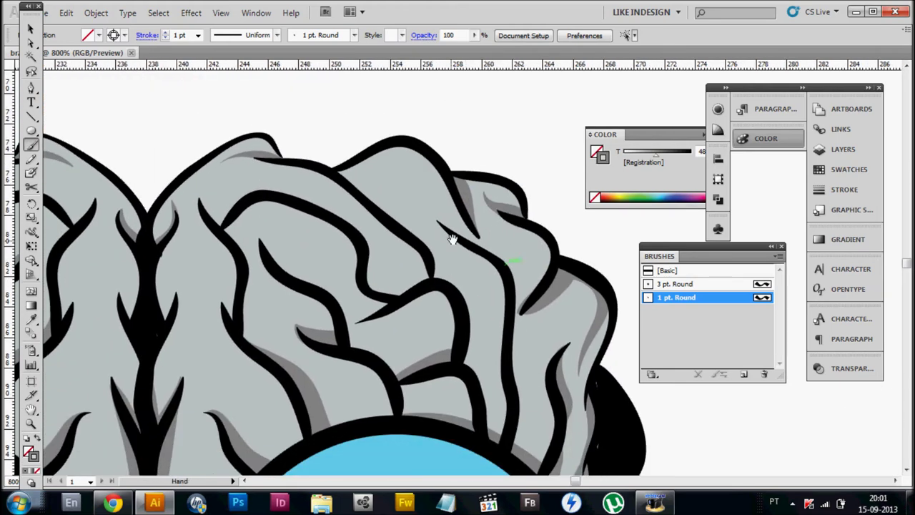
scroll(479, 240, "left", 4)
scroll(486, 240, "down", 2)
scroll(506, 238, "up", 3)
scroll(352, 276, "down", 5)
scroll(351, 276, "left", 1)
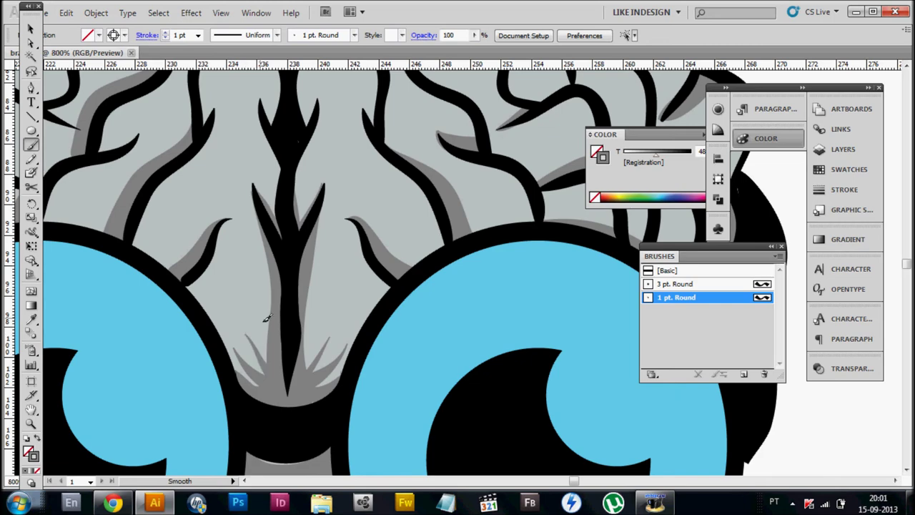
scroll(342, 392, "left", 4)
scroll(322, 276, "up", 2)
scroll(322, 276, "left", 2)
scroll(194, 198, "up", 3)
scroll(194, 198, "left", 2)
scroll(360, 180, "left", 2)
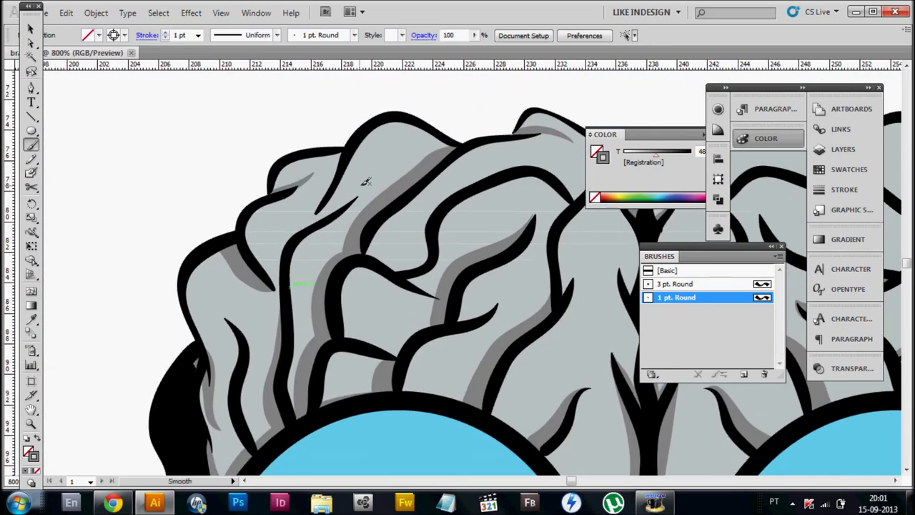
scroll(352, 238, "up", 1)
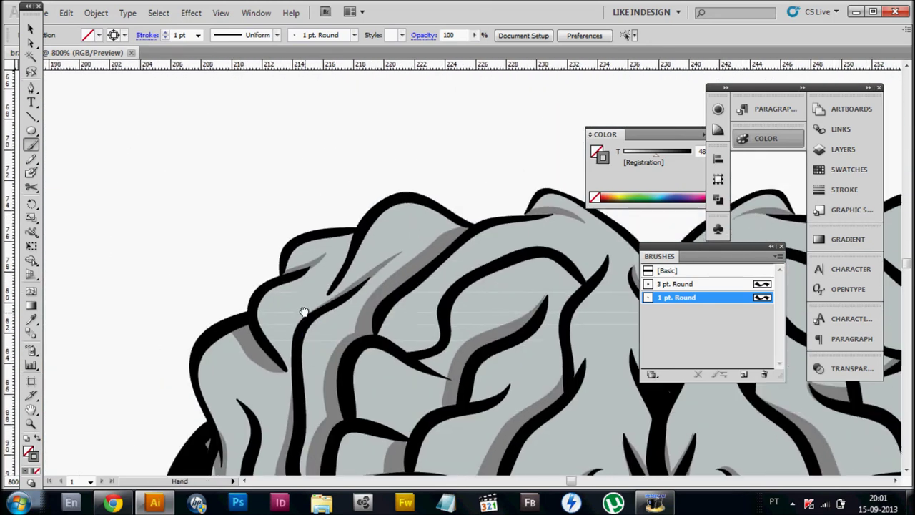
Continue panning across the brain, then zoom out to view the whole character.
scroll(300, 307, "down", 2)
scroll(286, 300, "right", 2)
scroll(344, 250, "down", 1)
scroll(372, 219, "right", 2)
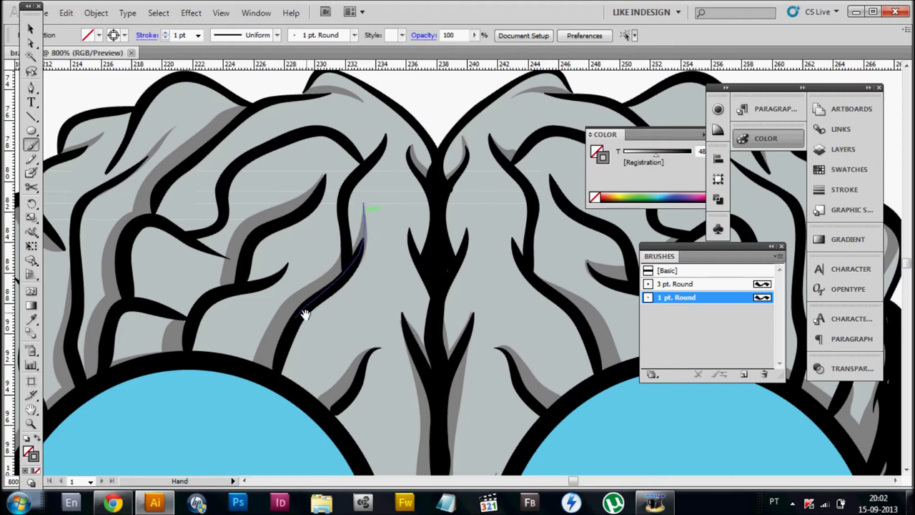
scroll(305, 314, "down", 3)
scroll(437, 154, "right", 1)
scroll(437, 154, "up", 1)
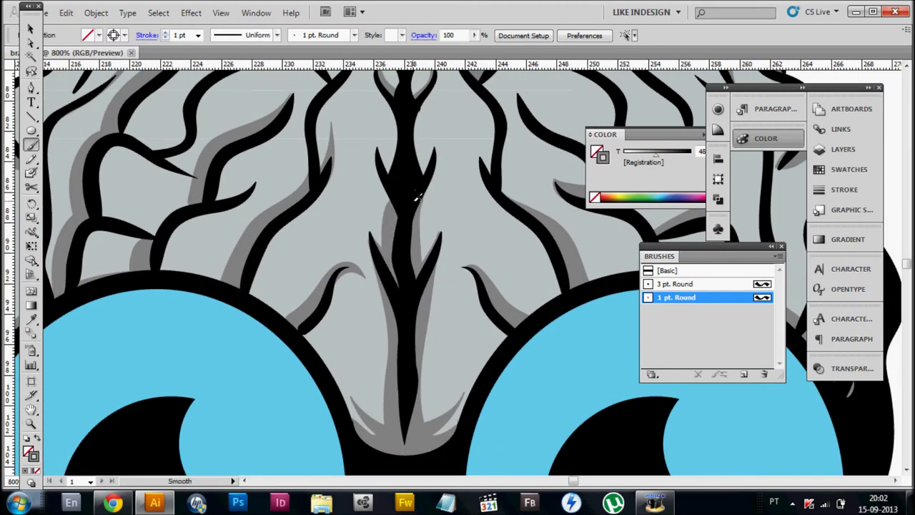
scroll(408, 195, "up", 2)
scroll(408, 195, "right", 1)
scroll(384, 184, "up", 1)
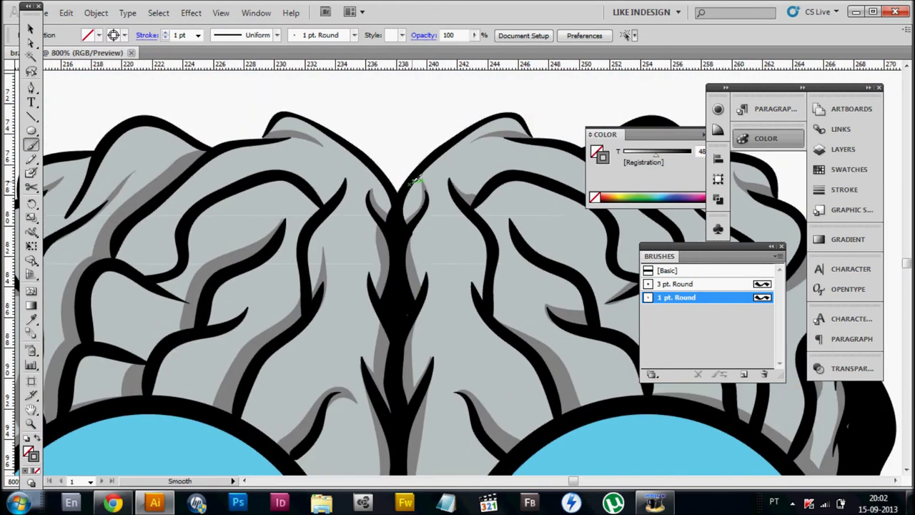
scroll(364, 231, "down", 3)
scroll(365, 231, "up", 3)
scroll(386, 211, "right", 2)
scroll(385, 212, "down", 1)
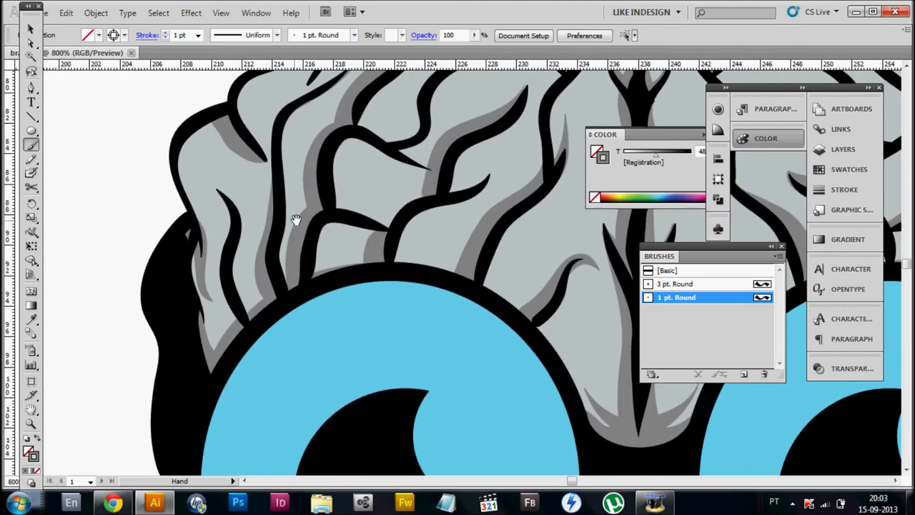
scroll(329, 236, "right", 3)
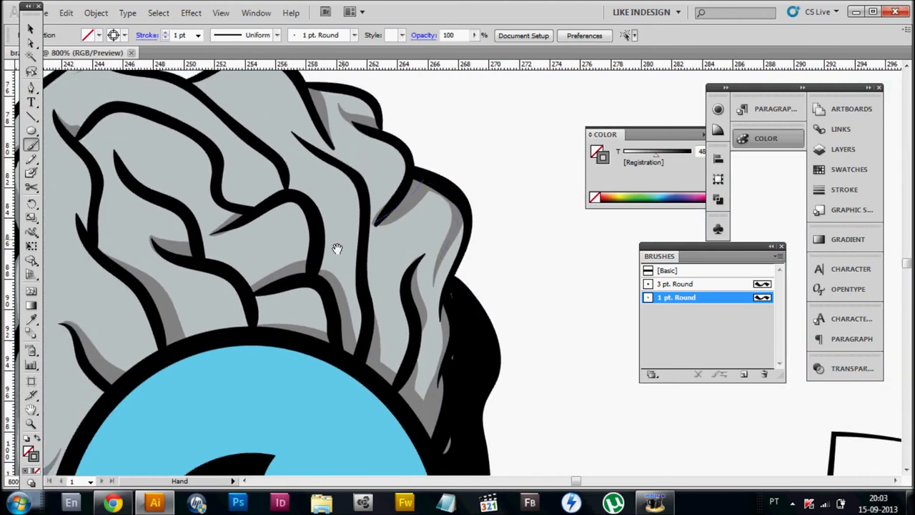
scroll(243, 269, "up", 1)
scroll(236, 288, "left", 2)
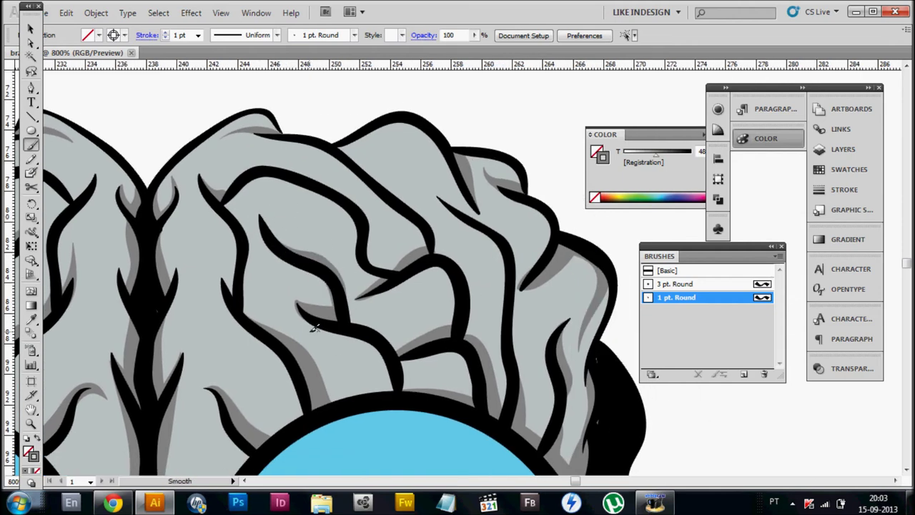
scroll(316, 259, "down", 1)
scroll(343, 243, "up", 2)
scroll(357, 231, "left", 3)
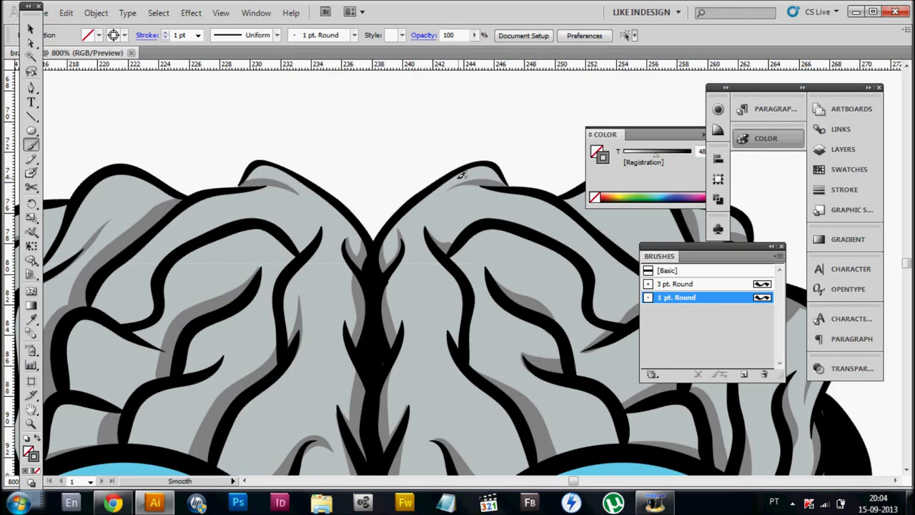
scroll(381, 231, "up", 1)
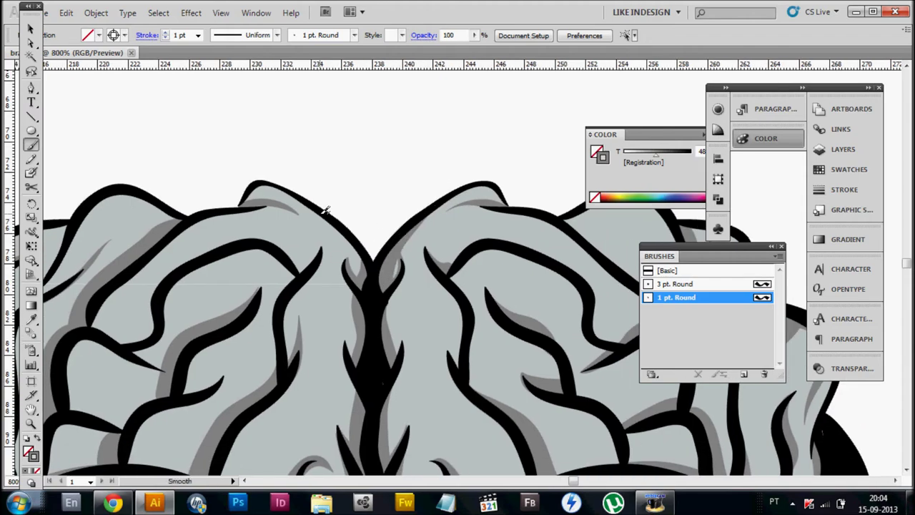
scroll(365, 254, "down", 2)
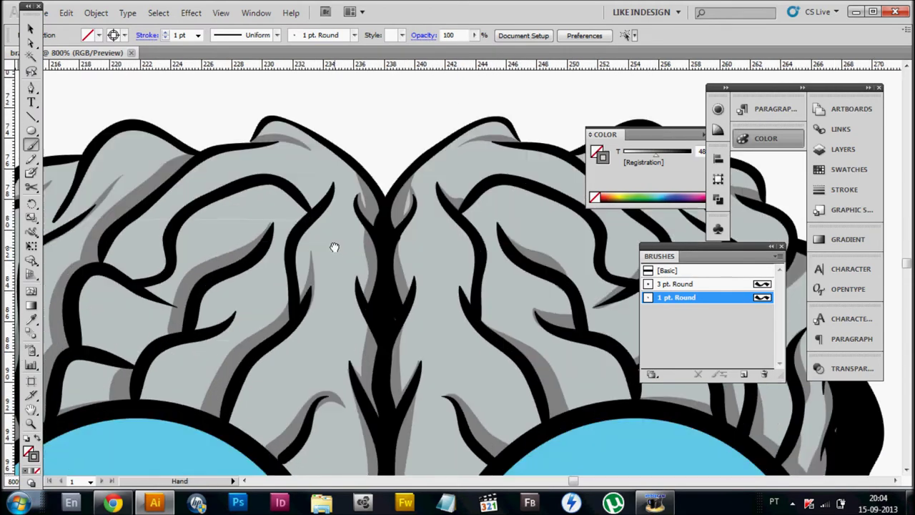
scroll(333, 250, "left", 2)
left_click(494, 222, "alt")
Zoom in on the head and add a new layer for the eye highlights.
left_click(373, 203, "alt")
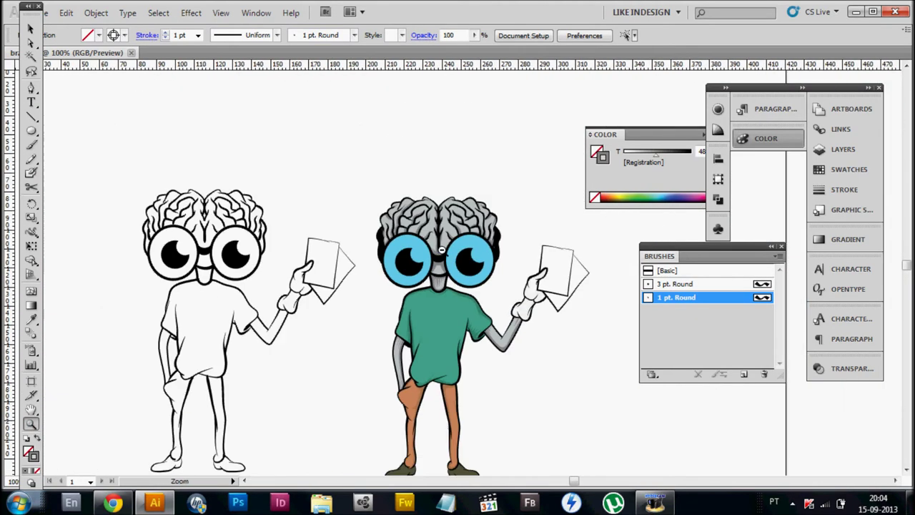
left_click(373, 202)
left_click(403, 210, "alt")
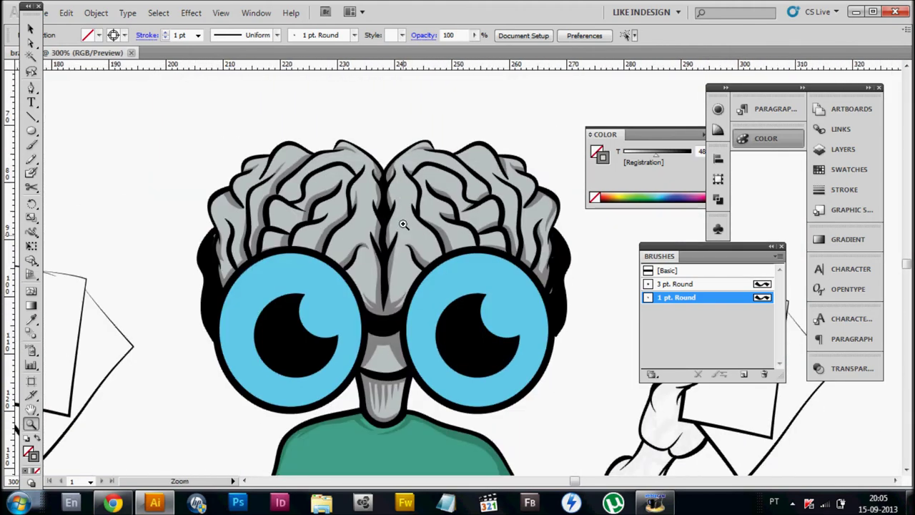
left_click(844, 149)
left_click(764, 286)
left_click(388, 217)
Draw a white circle on the upper-right of the left pupil.
left_click(138, 364, "alt")
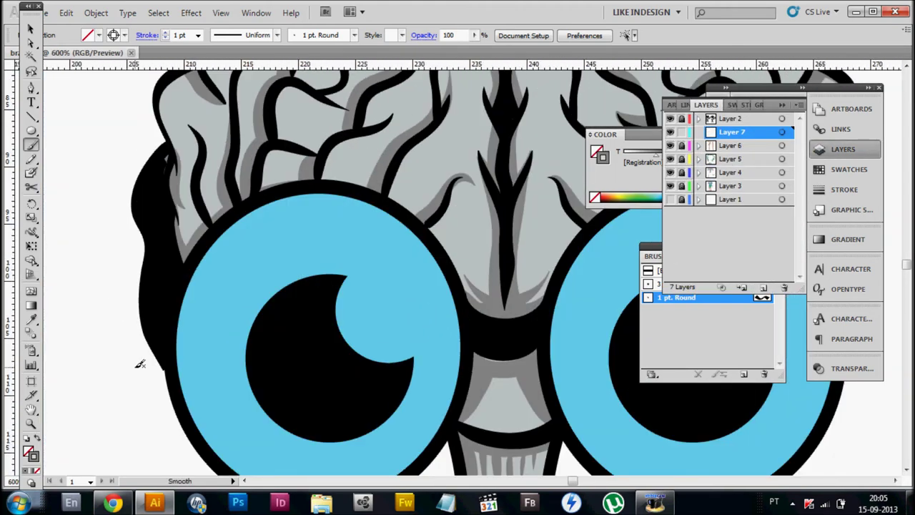
key("b")
left_click(718, 193)
key("l")
left_click_drag(424, 312, 438, 313)
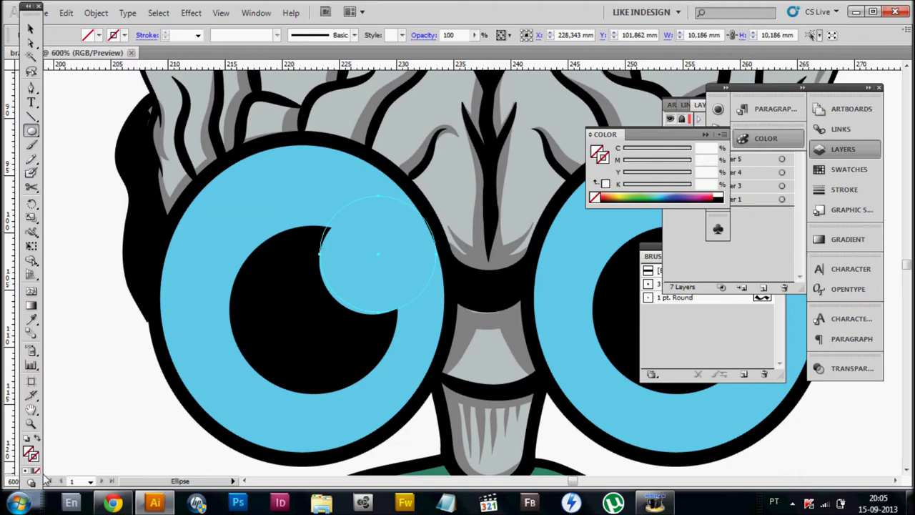
key("shift+x")
key("v")
left_click_drag(379, 247, 368, 265)
Alt-drag a copy of the white highlight onto the right pupil.
key("ctrl+minus")
key("ctrl+minus")
key("ctrl+minus")
left_click(355, 264)
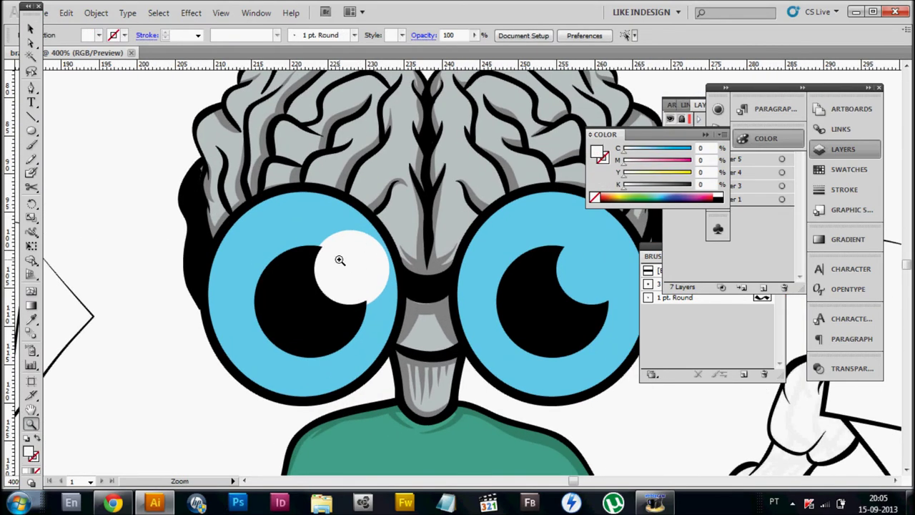
left_click(840, 148)
key("v")
left_click_drag(351, 265, 593, 269, "alt")
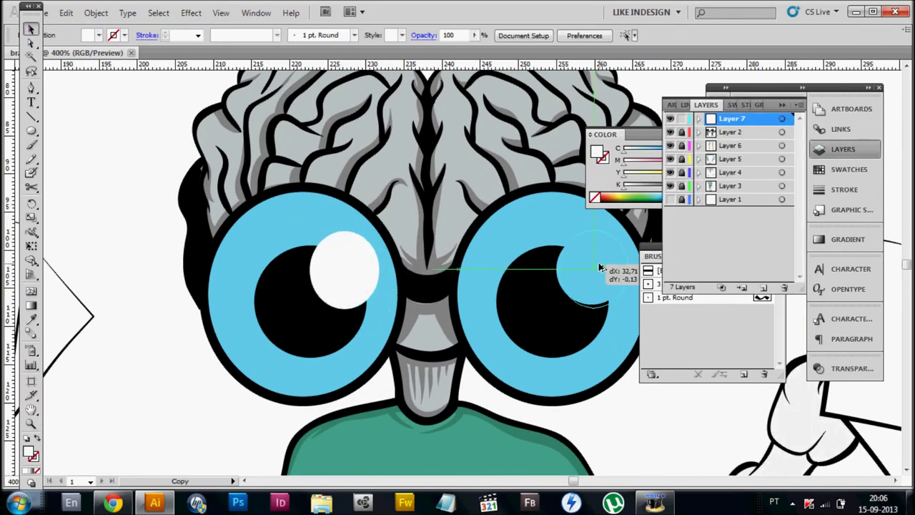
Zoom out to check both eyes, then undo the stroke on the left eye.
left_click(31, 423)
left_click(374, 272, "alt")
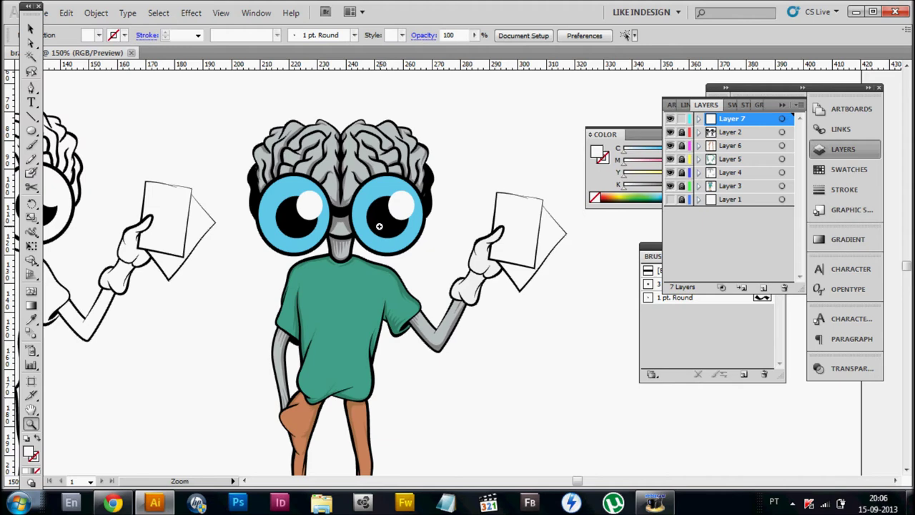
left_click(348, 196)
key("ctrl+z")
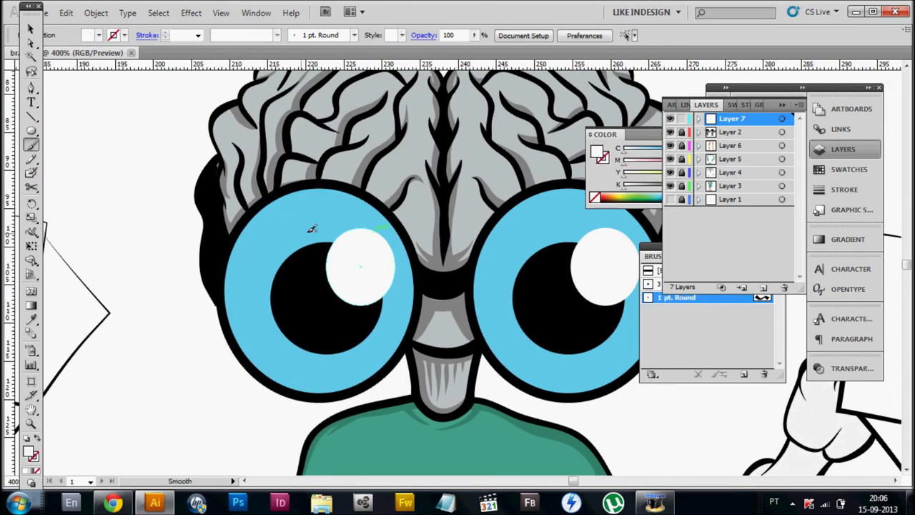
Paint white curved streaks along the left eye's upper edge and add two small sparkle dots.
left_click_drag(330, 279, 265, 261)
key("ctrl+shift+z")
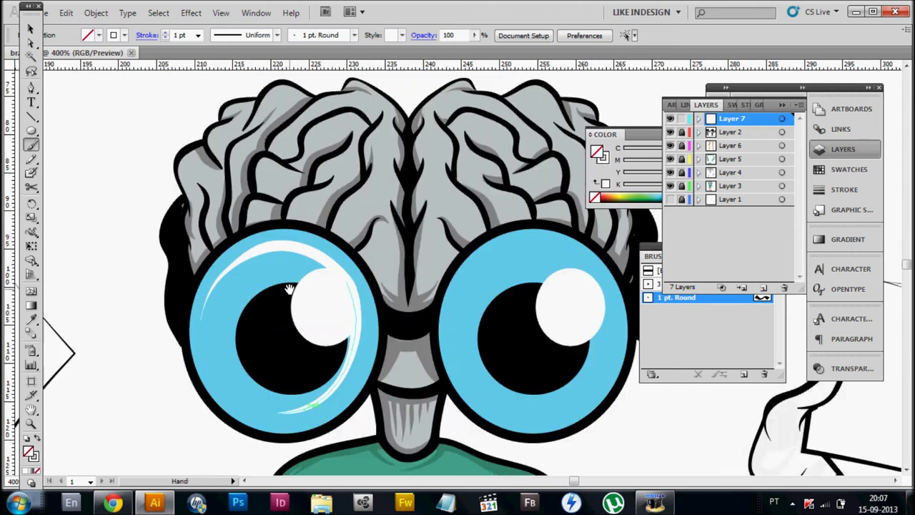
left_click_drag(326, 270, 344, 277)
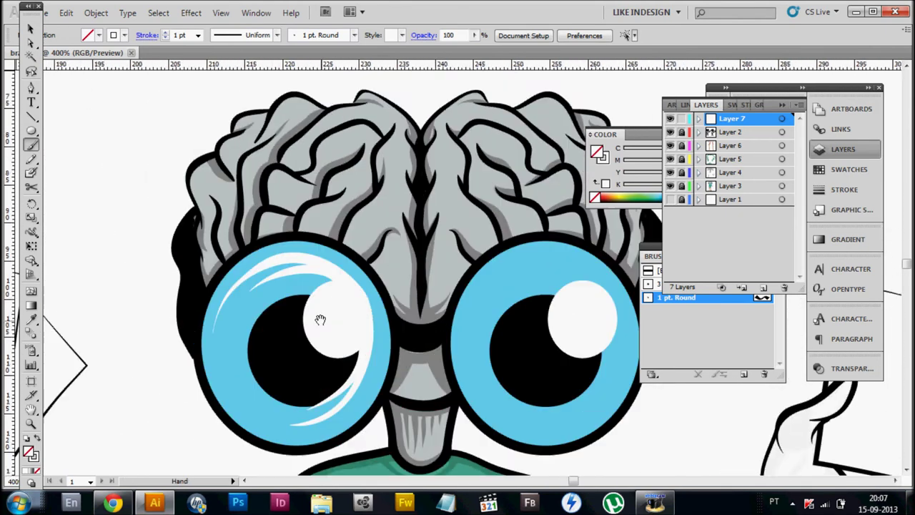
left_click_drag(338, 277, 331, 294)
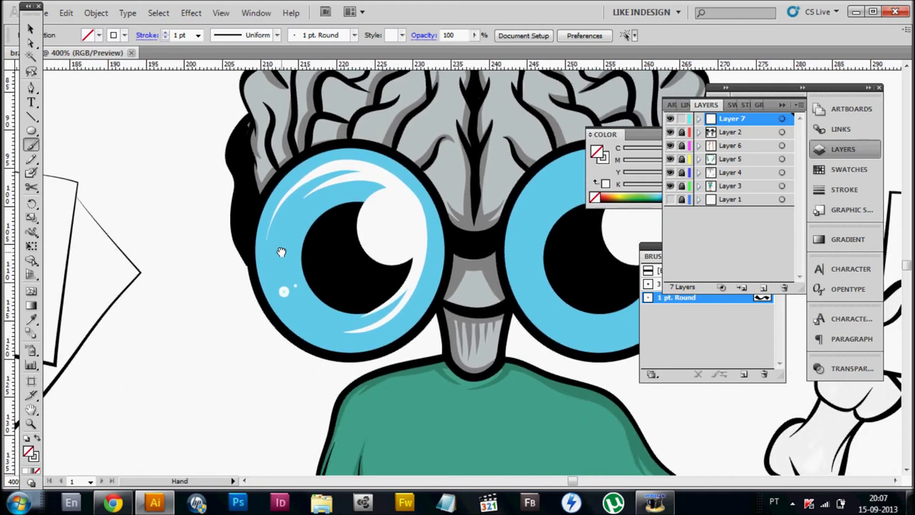
left_click_drag(288, 316, 177, 315)
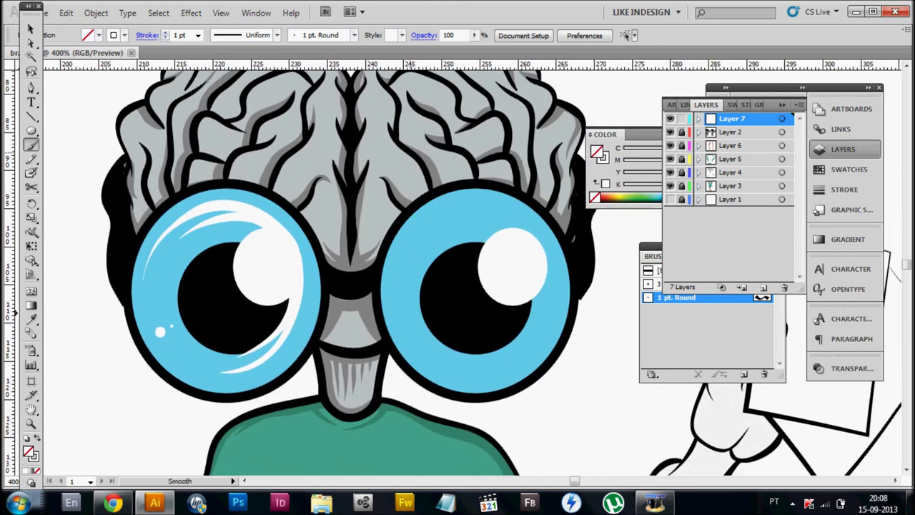
left_click_drag(131, 285, 245, 267)
Select the whole left eye and enlarge it slightly.
key("v")
left_click(245, 267)
left_click_drag(246, 169, 237, 159)
key("ctrl+plus")
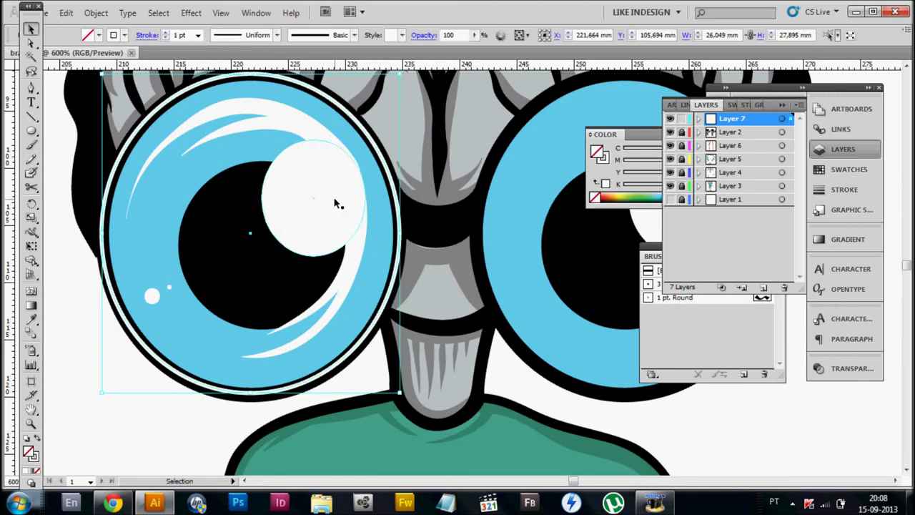
key("ctrl+minus")
key("ctrl+minus")
key("ctrl+shift+a")
key("ctrl+plus")
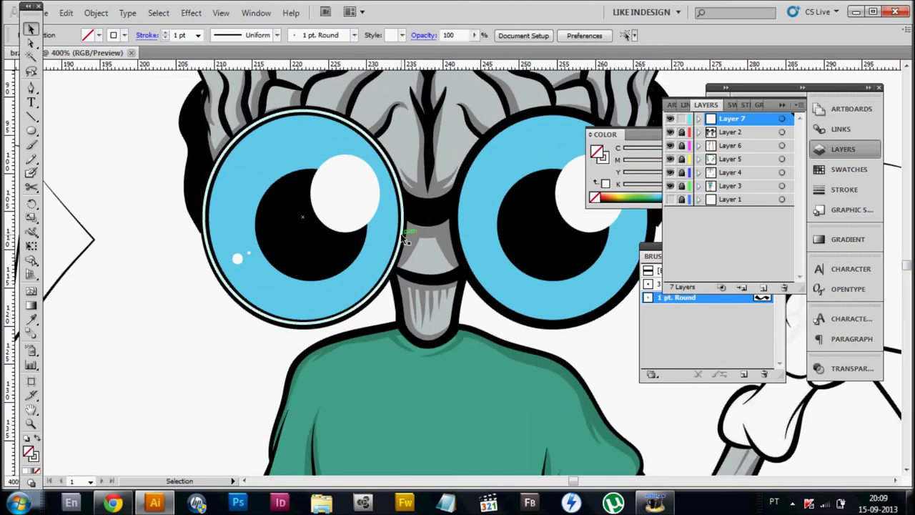
Move the left eye's white highlight circle up to a new position.
left_click(303, 247)
left_click_drag(354, 275, 342, 187)
key("ctrl+shift+a")
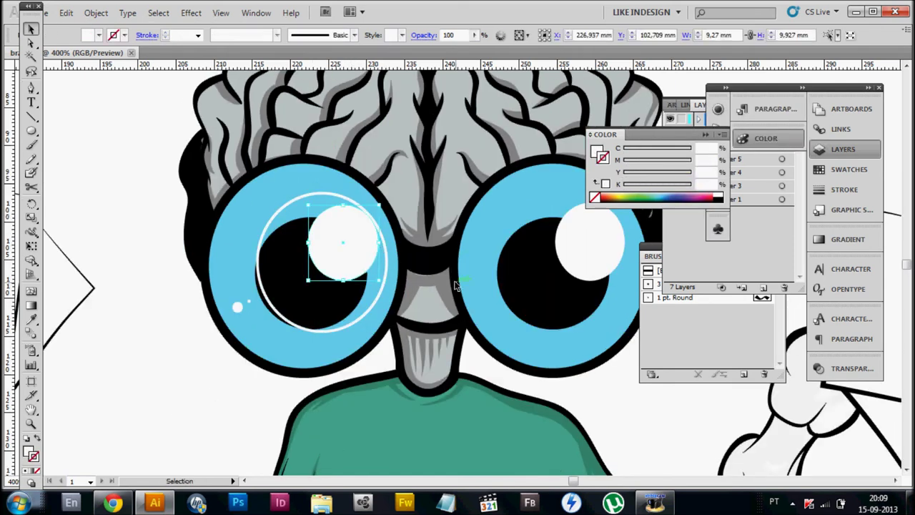
scroll(304, 322, "up", 2)
key("ctrl+shift+a")
scroll(304, 322, "down", 1)
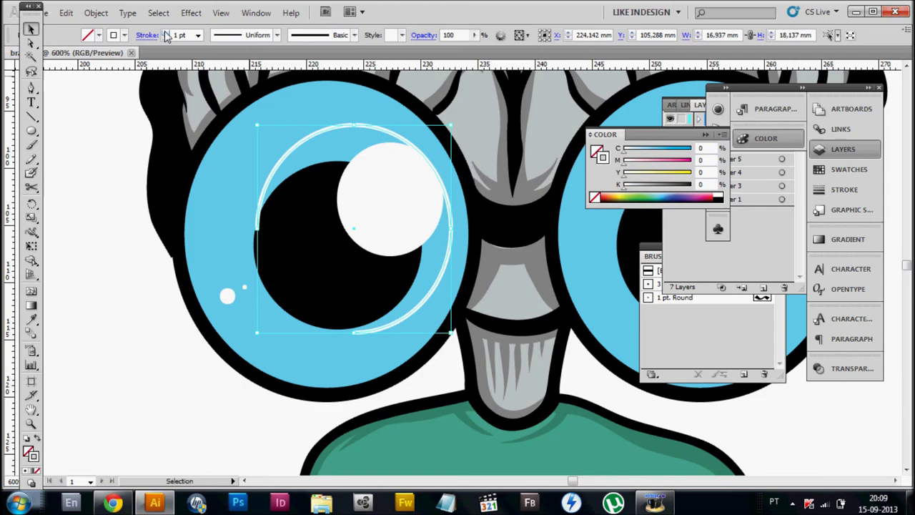
scroll(212, 293, "right", 2)
Nudge the white highlight circle into its final spot and zoom out to the whole character.
left_click(337, 235)
scroll(336, 234, "down", 2)
key("ctrl+shift+a")
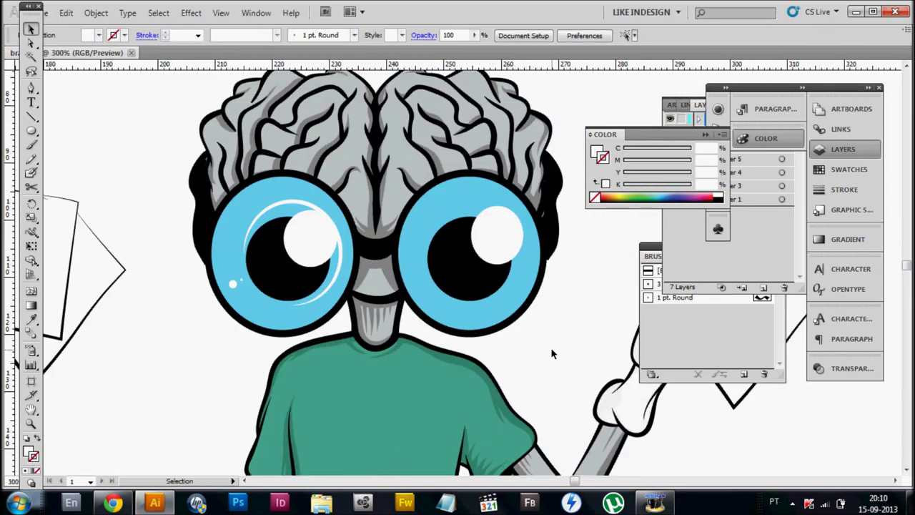
scroll(213, 194, "up", 2)
left_click_drag(386, 286, 415, 293)
scroll(460, 308, "down", 3)
key("ctrl+shift+a")
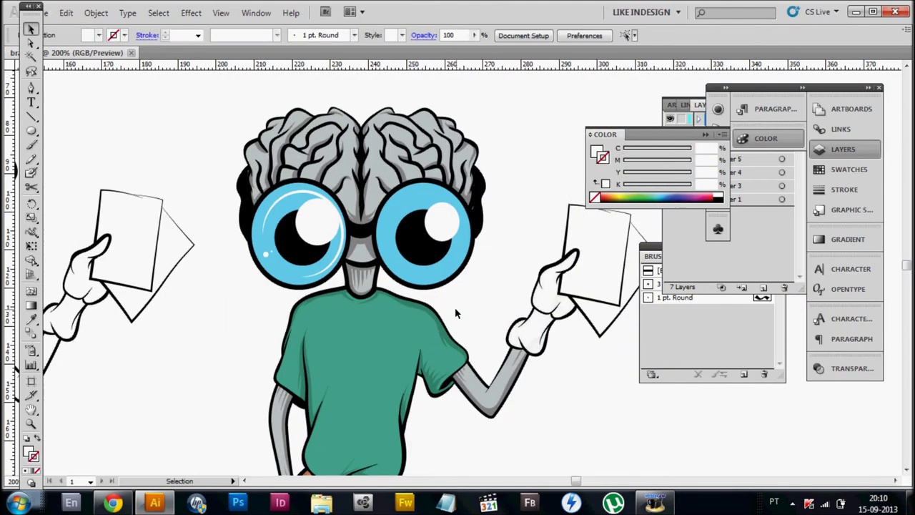
scroll(460, 308, "down", 1)
scroll(479, 347, "up", 3)
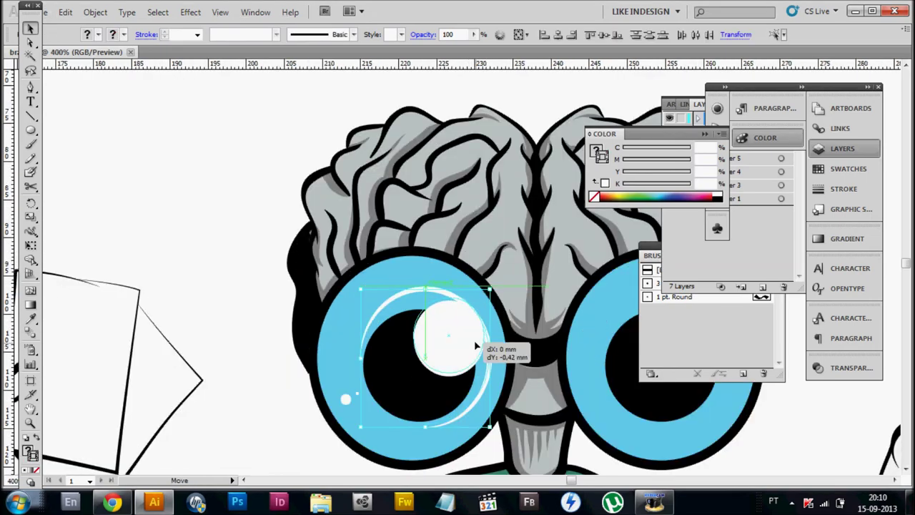
Copy the left eye's white highlight over into the right eye.
scroll(329, 336, "down", 1)
scroll(329, 336, "down", 1)
left_click_drag(354, 297, 494, 304)
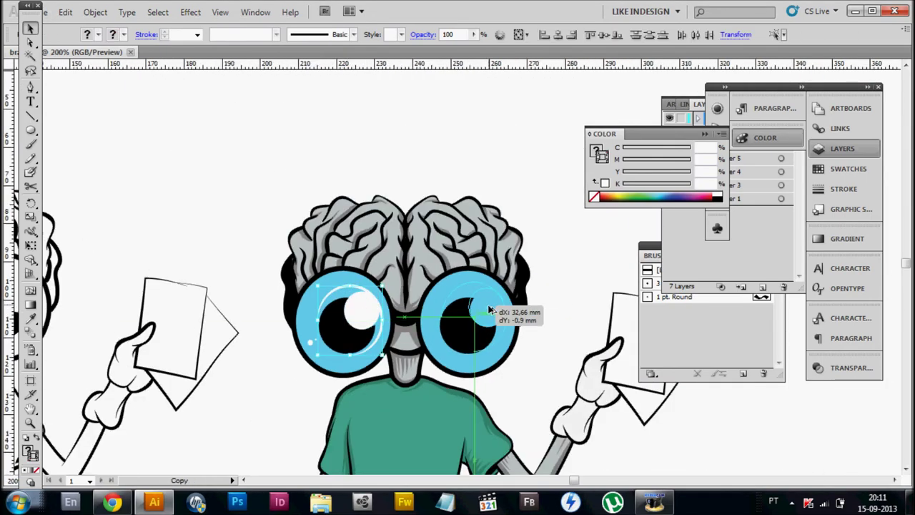
left_click(564, 329)
scroll(564, 329, "up", 1)
right_click(301, 92)
key("Escape")
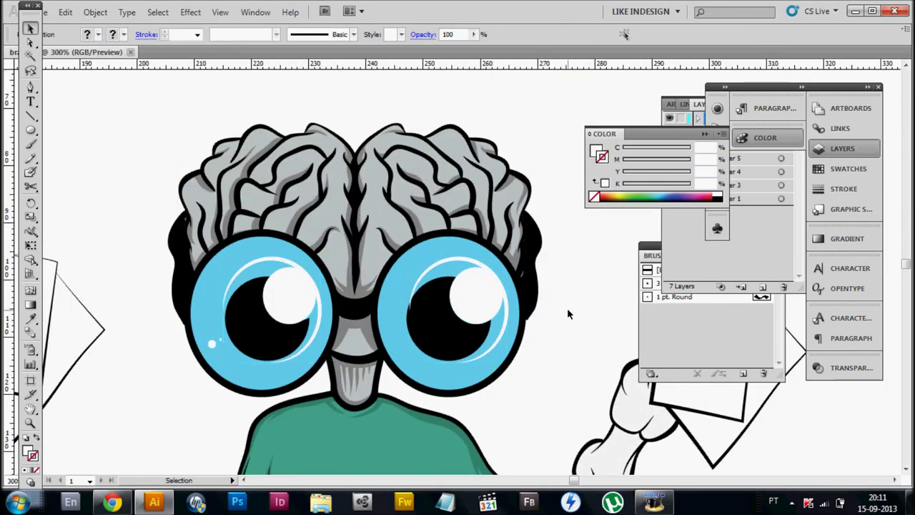
scroll(572, 310, "down", 1)
scroll(369, 248, "up", 1)
right_click(436, 206)
key("Escape")
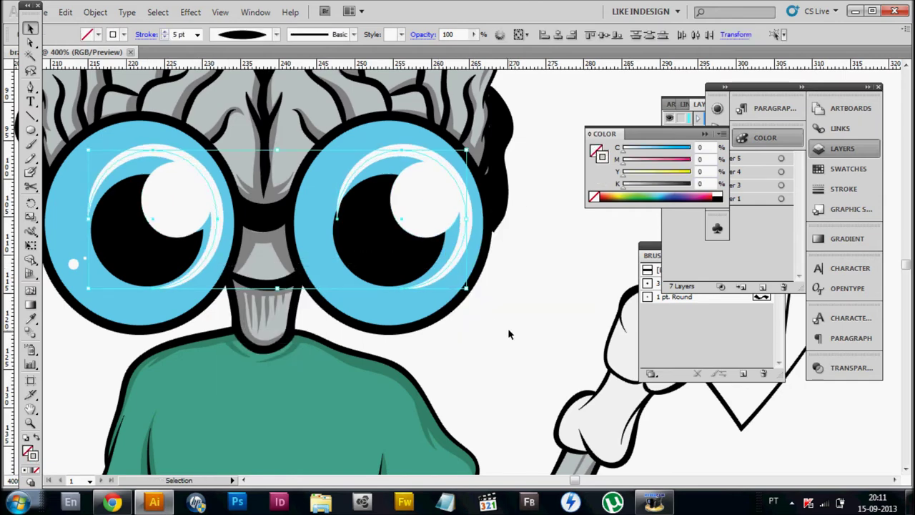
scroll(490, 317, "down", 1)
scroll(486, 306, "up", 1)
Rotate the copied highlight to suit the right eye, then select the right eye.
key("r")
left_click_drag(470, 265, 480, 256)
scroll(465, 300, "up", 1)
key("v")
left_click(516, 323)
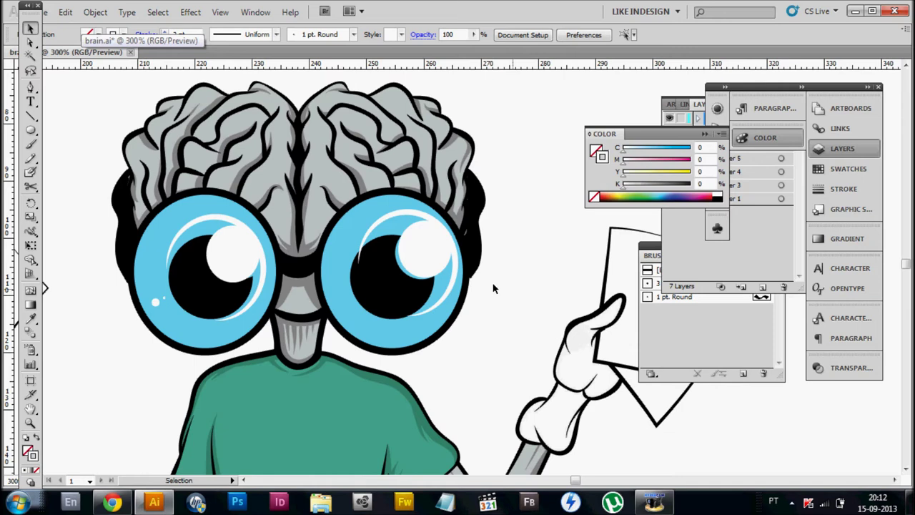
left_click(442, 309)
scroll(436, 286, "up", 1)
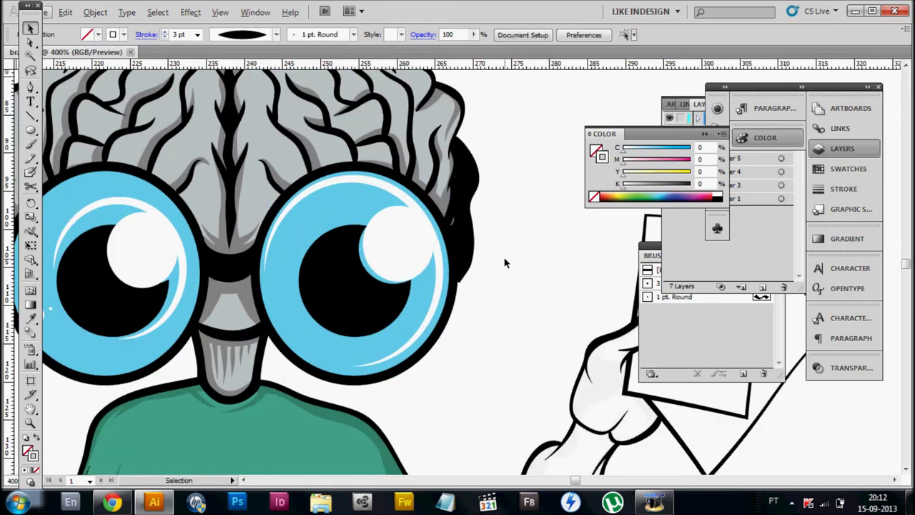
scroll(430, 263, "down", 1)
Move a spare highlight out beside the head and group the right eye's parts.
left_click_drag(392, 246, 254, 143)
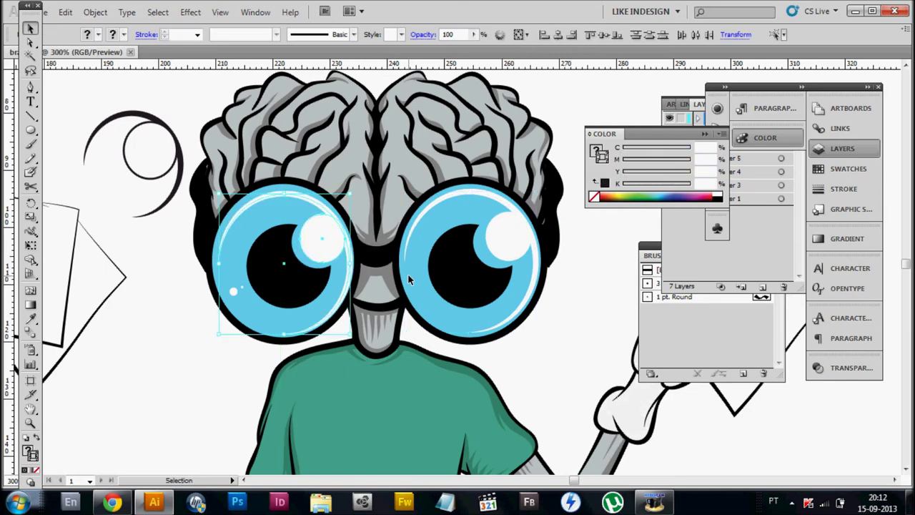
scroll(408, 275, "down", 2)
scroll(394, 286, "up", 4)
scroll(394, 286, "down", 1)
right_click(356, 87)
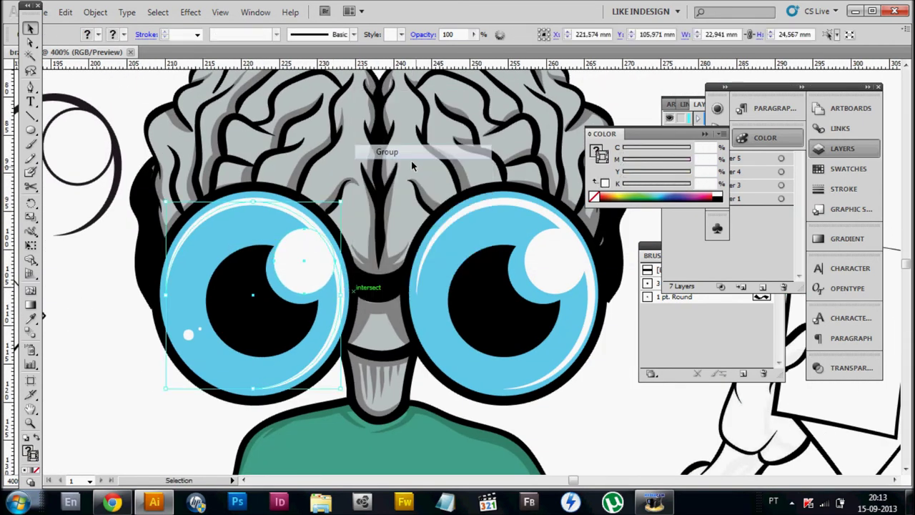
left_click(409, 157)
scroll(401, 320, "down", 1)
On Layer 2, select the right eye's pupil and nudge it slightly upward.
left_click(731, 131)
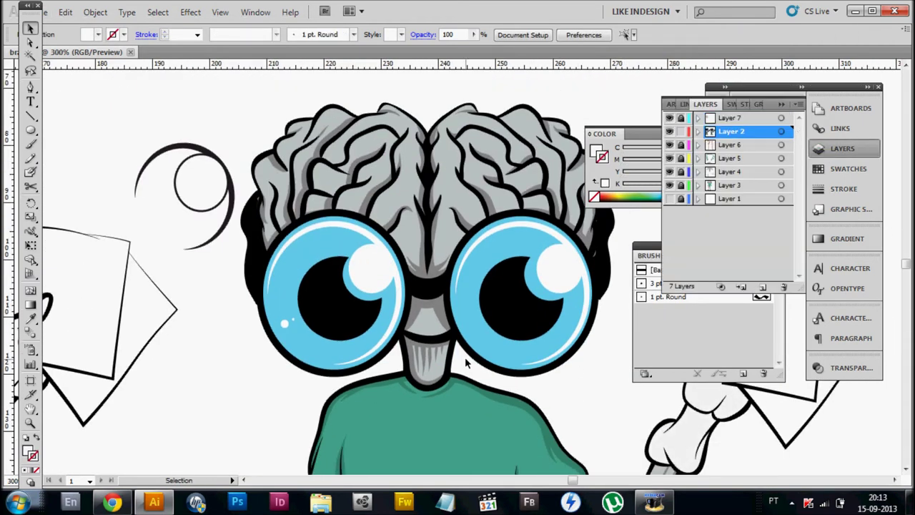
key("a")
left_click(343, 309)
scroll(344, 309, "down", 2)
mouse_move(522, 236)
left_mouse_down()
mouse_move(214, 286)
mouse_move(334, 230)
mouse_move(519, 214)
left_mouse_up()
scroll(438, 293, "down", 3)
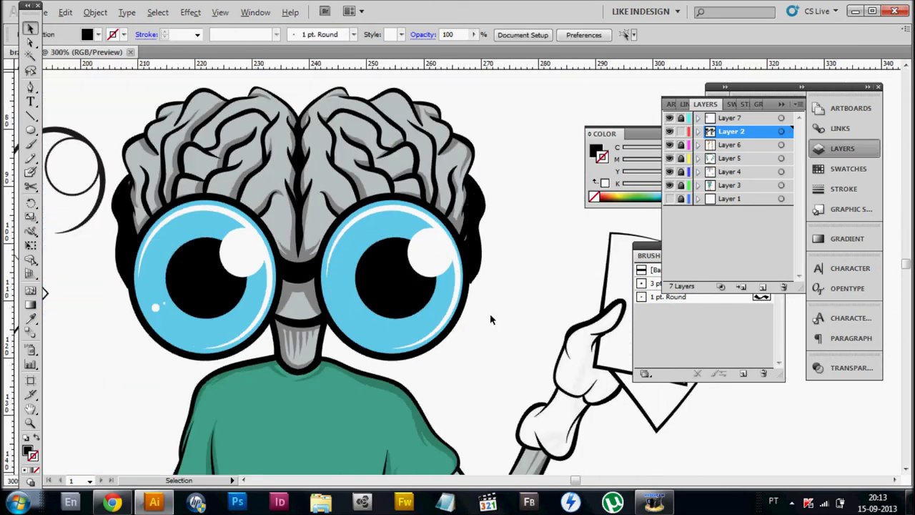
scroll(436, 293, "down", 2)
scroll(501, 300, "up", 3)
scroll(501, 301, "down", 4)
scroll(404, 325, "up", 3)
scroll(404, 325, "up", 1)
left_click_drag(448, 279, 450, 278)
scroll(515, 375, "up", 1)
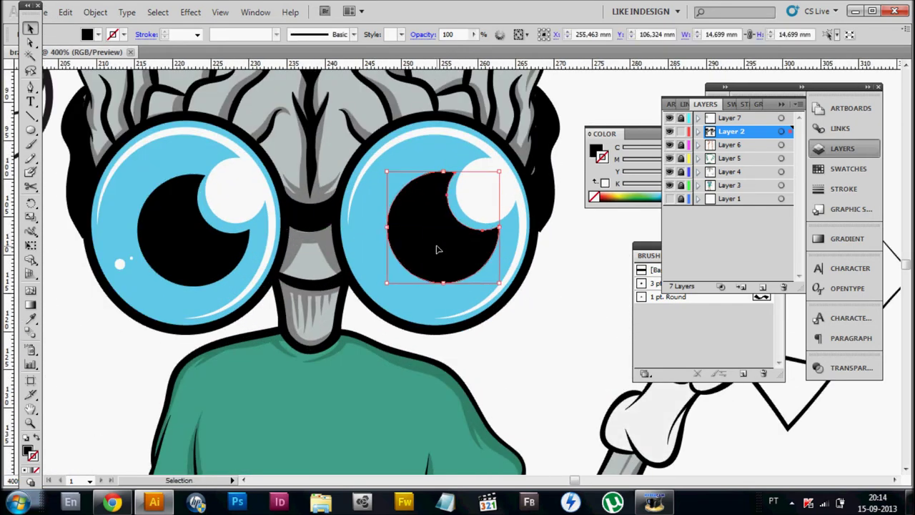
scroll(356, 265, "down", 3)
scroll(355, 265, "up", 1)
scroll(343, 236, "up", 1)
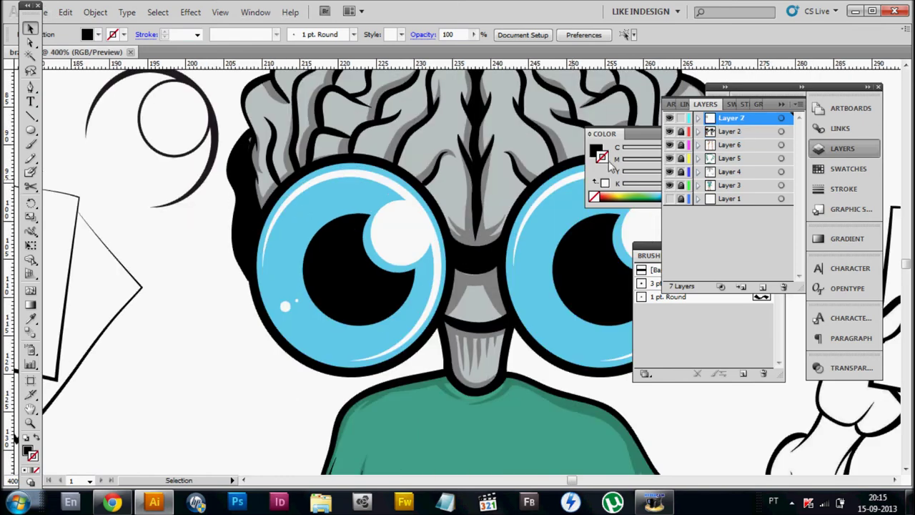
scroll(322, 179, "up", 1)
Copy the small sparkle dots into the right eye and check the grouped eyes.
right_click(292, 114)
scroll(284, 327, "up", 2)
scroll(191, 391, "down", 1)
scroll(160, 317, "down", 1)
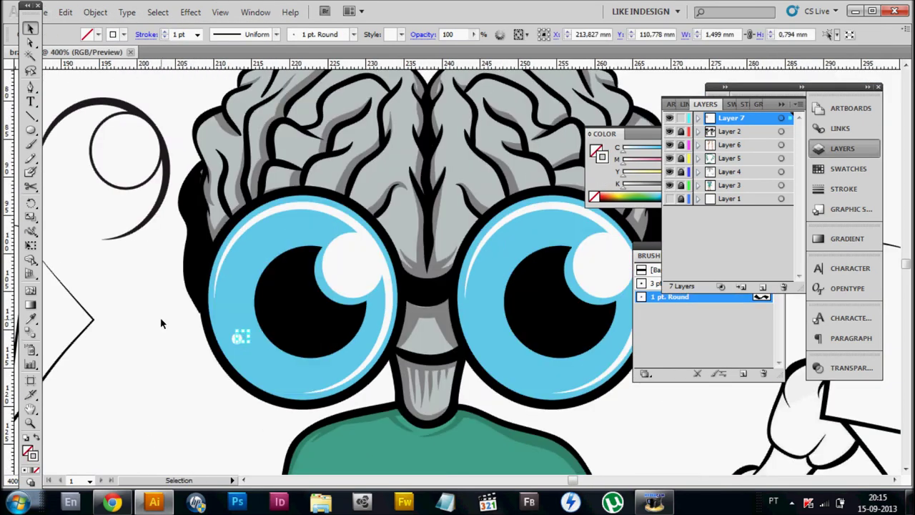
scroll(161, 318, "up", 2)
scroll(215, 331, "down", 2)
left_click_drag(215, 331, 478, 356)
left_click(504, 340)
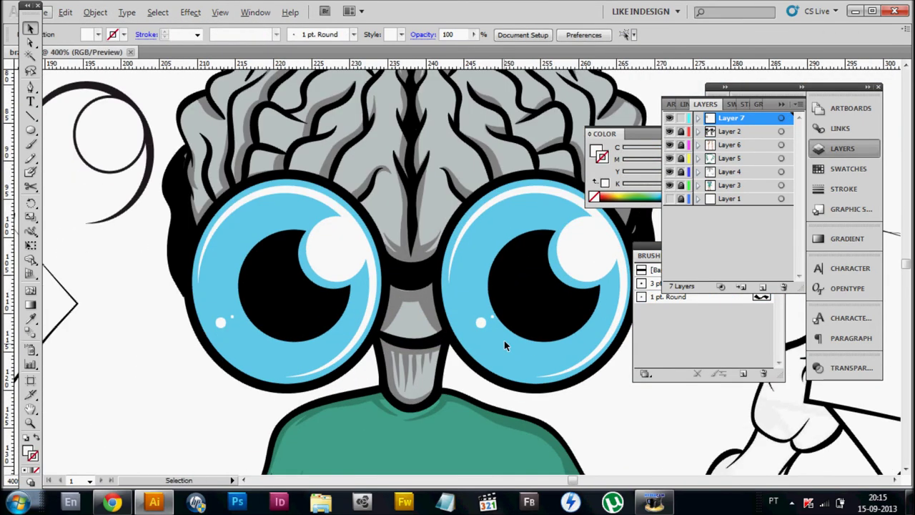
scroll(530, 322, "down", 2)
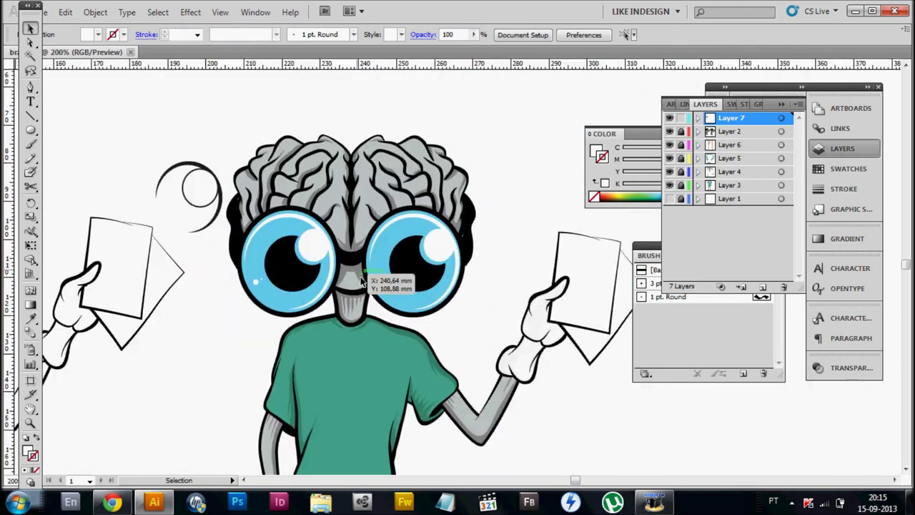
scroll(544, 319, "up", 1)
left_click(500, 315)
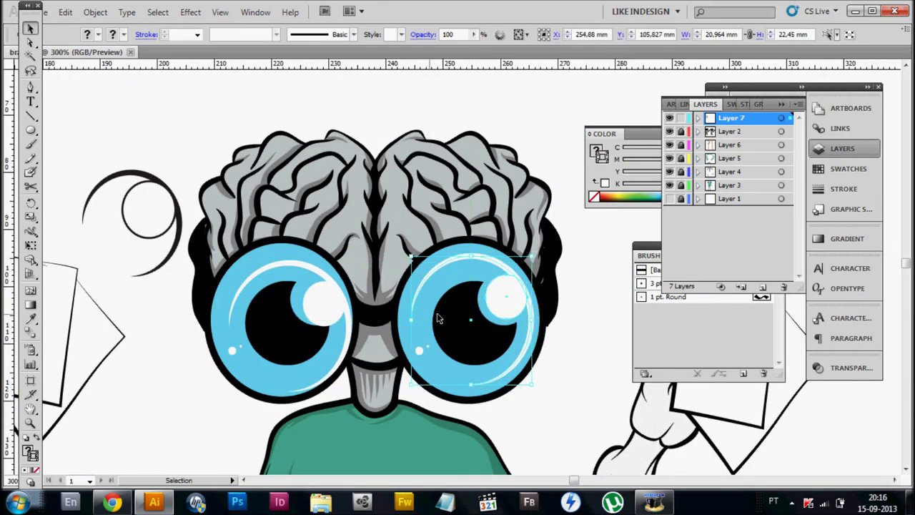
left_click(574, 386)
scroll(565, 355, "up", 1)
scroll(564, 349, "down", 1)
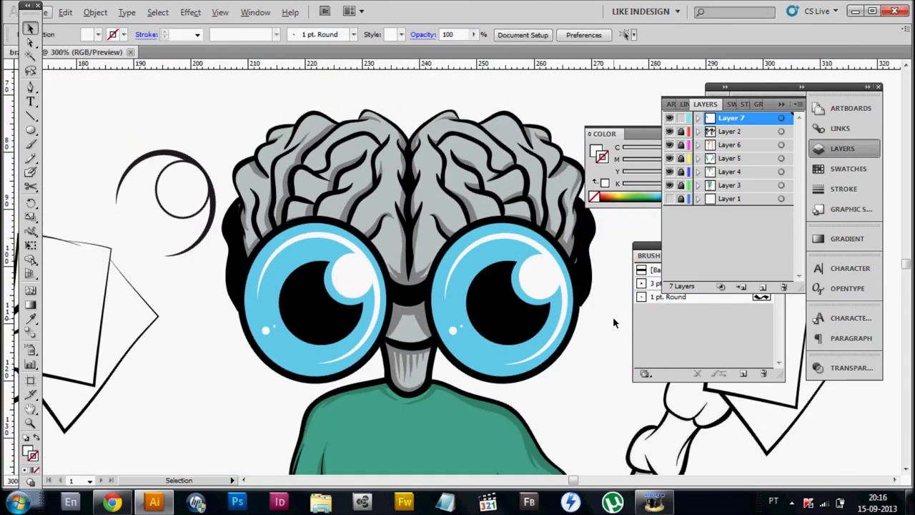
Sample the eye's blue as the stroke colour and frame the left eye with the Paintbrush ready.
key("i")
left_click(333, 267)
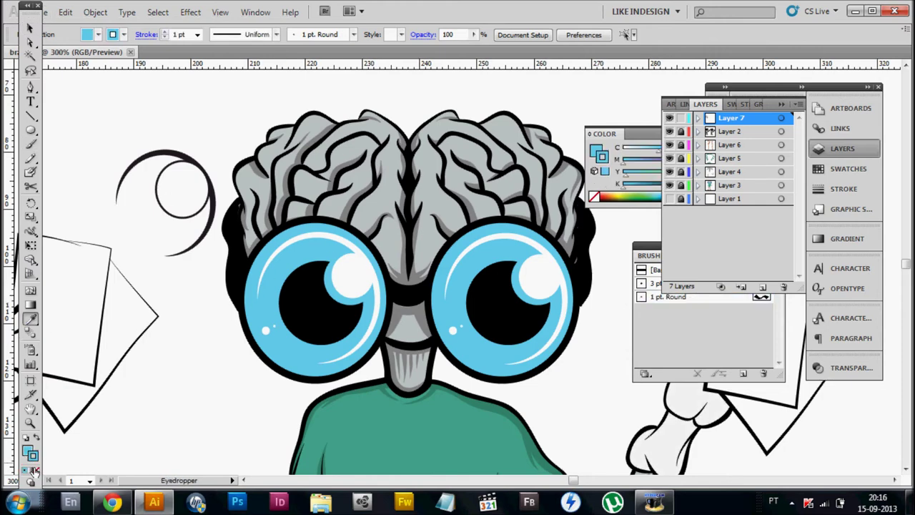
scroll(421, 281, "up", 1)
scroll(421, 283, "up", 1)
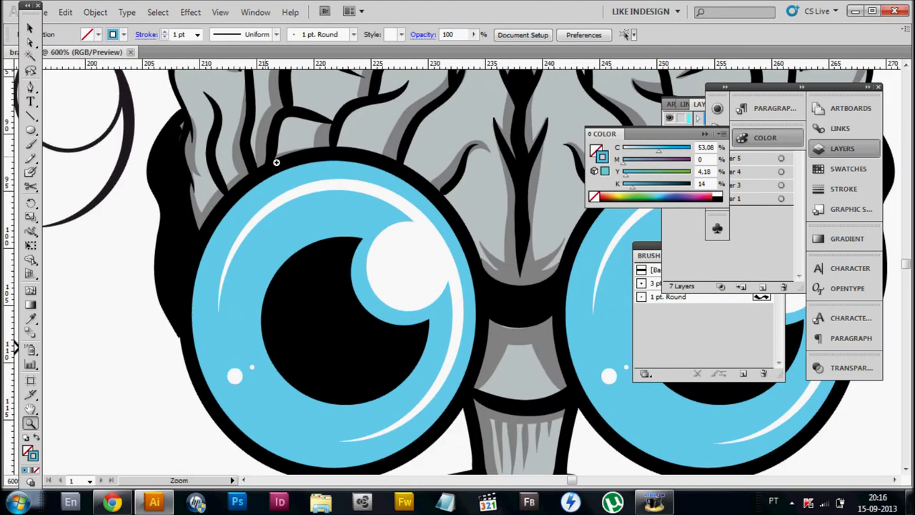
key("b")
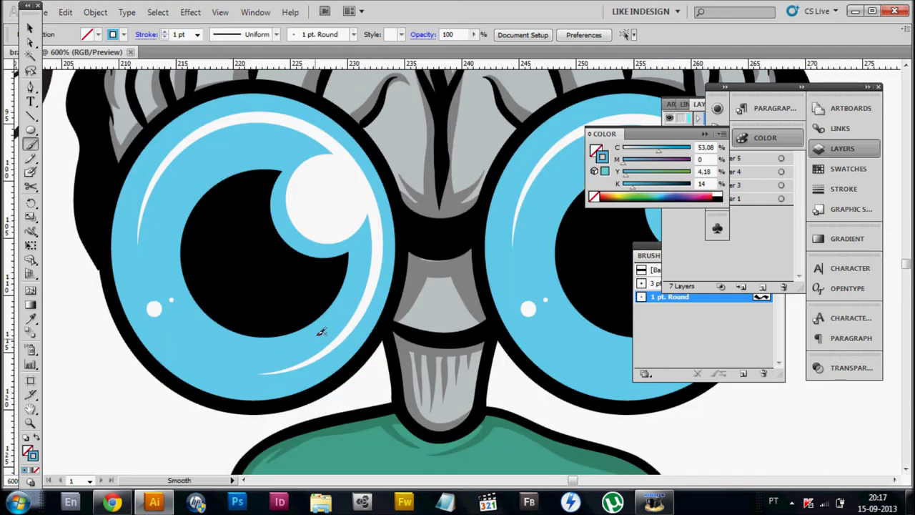
left_click_drag(401, 400, 317, 326)
left_click_drag(372, 294, 311, 256)
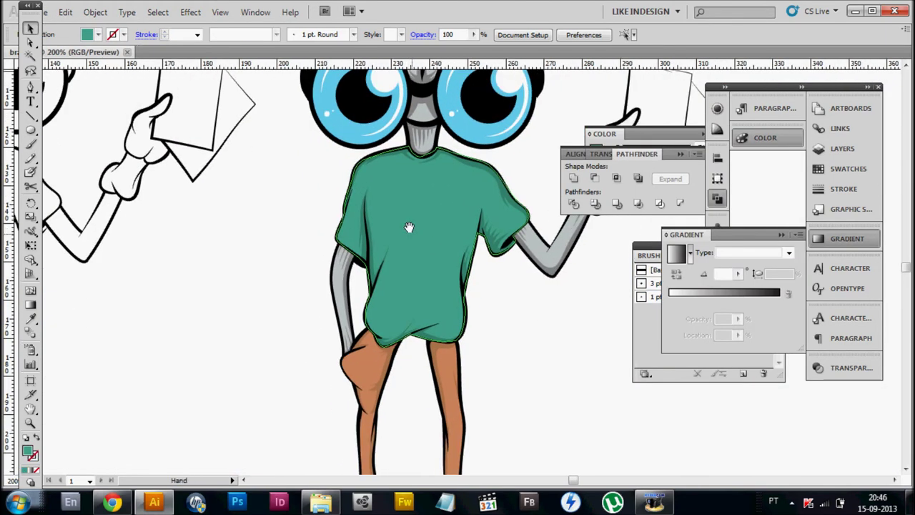
scroll(501, 362, "up", 1)
scroll(487, 348, "up", 5)
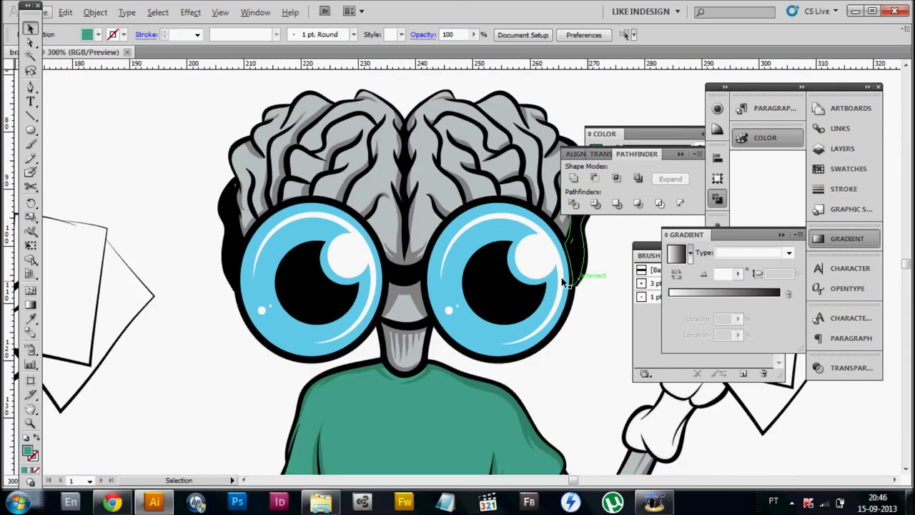
Toggle the colour and line-art layers' visibility to compare the line art.
left_click(842, 148)
left_click(671, 186)
key("ctrl+minus")
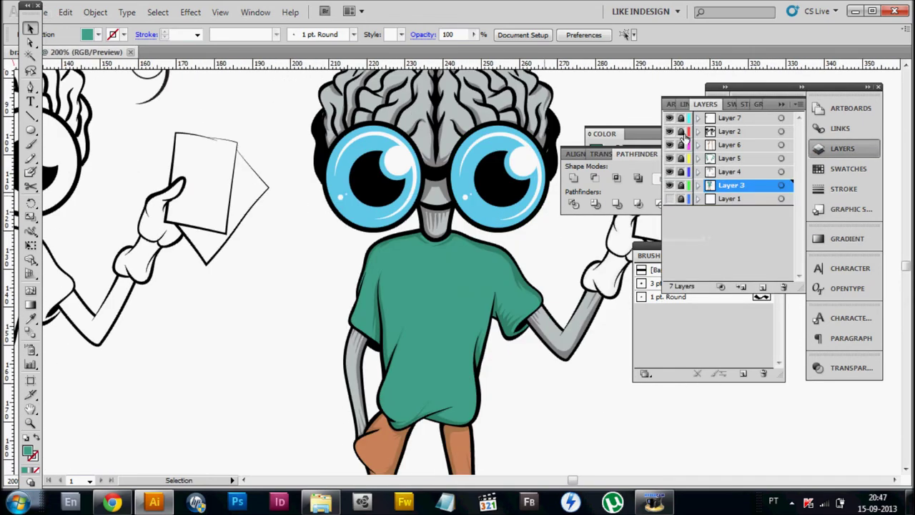
left_click(670, 130)
scroll(505, 175, "up", 2)
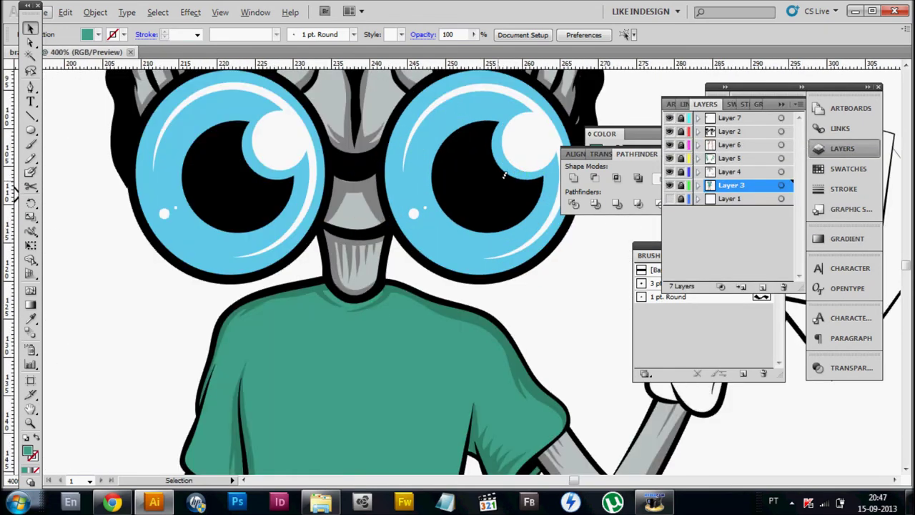
scroll(505, 175, "down", 3)
scroll(408, 207, "down", 2)
scroll(408, 207, "up", 4)
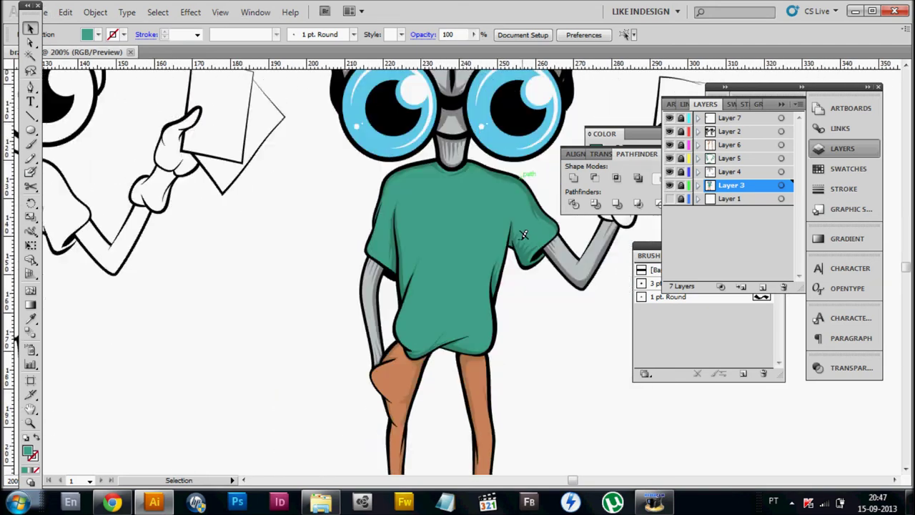
scroll(524, 234, "up", 3)
scroll(190, 196, "down", 1)
scroll(183, 206, "up", 1)
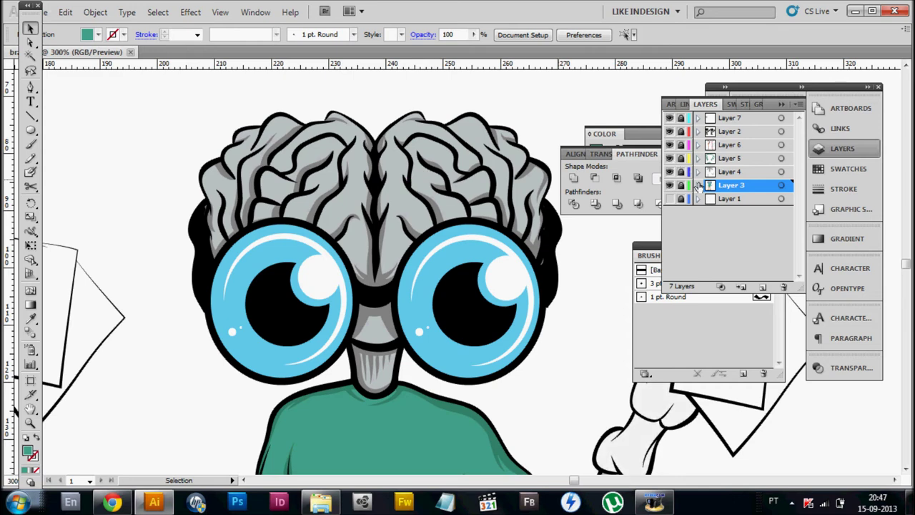
Make Layer 7 active, select each eye, and shift the left eye slightly into place.
left_click(731, 118)
left_click_drag(501, 272, 513, 252)
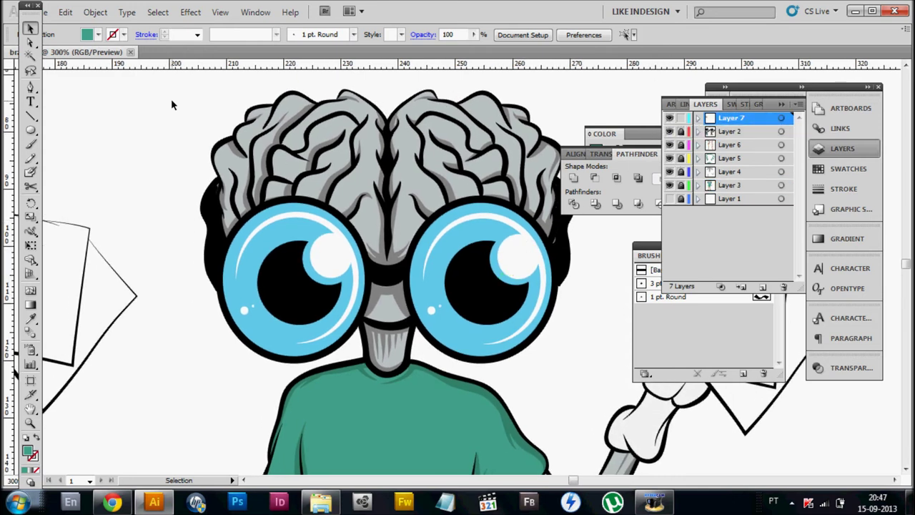
right_click(543, 299)
left_click(581, 364)
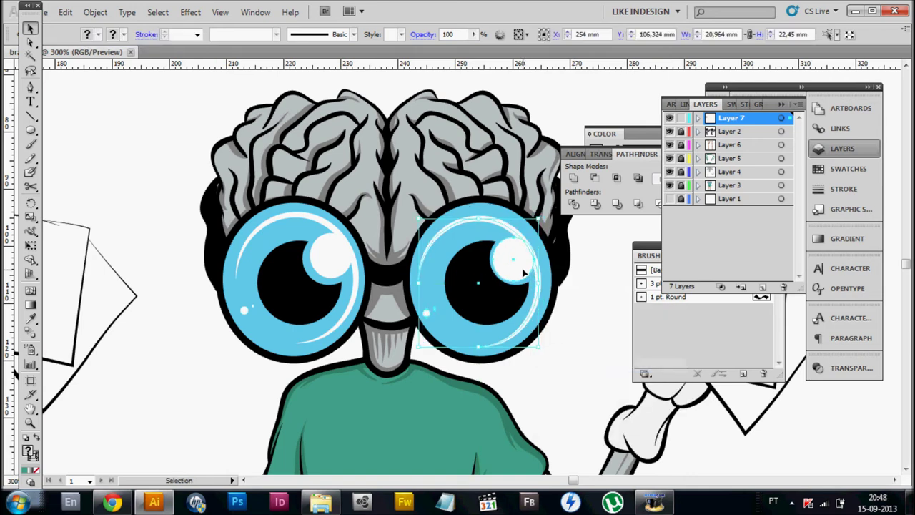
key("ctrl+plus")
left_click(310, 354)
right_click(311, 354)
left_click(348, 380)
left_click_drag(391, 251, 388, 255)
Align both eyes with each other and create a new layer for the shading.
left_click(551, 259, "shift")
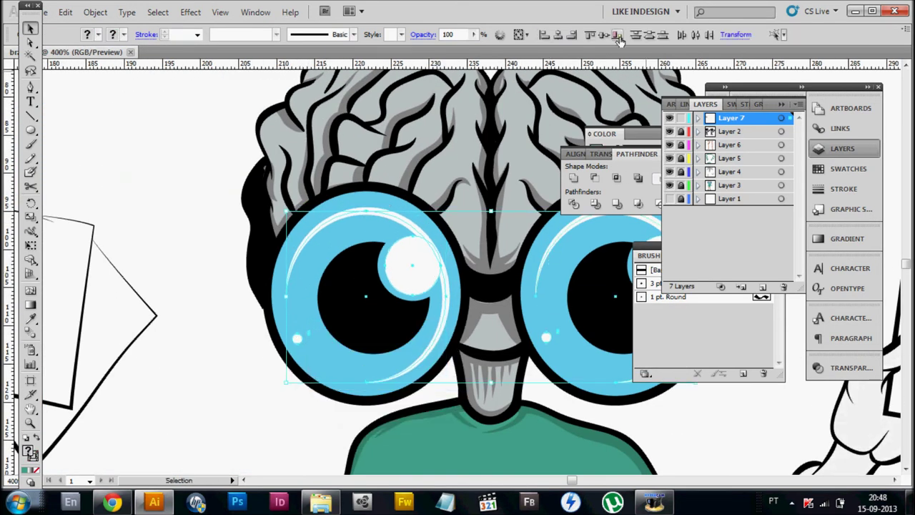
left_click(619, 36)
scroll(464, 221, "down", 4)
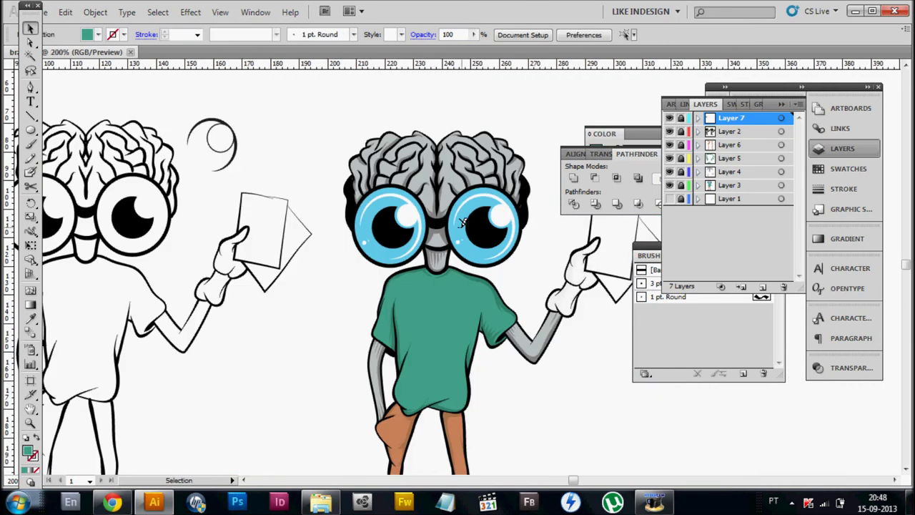
left_click(763, 286)
scroll(478, 214, "up", 4)
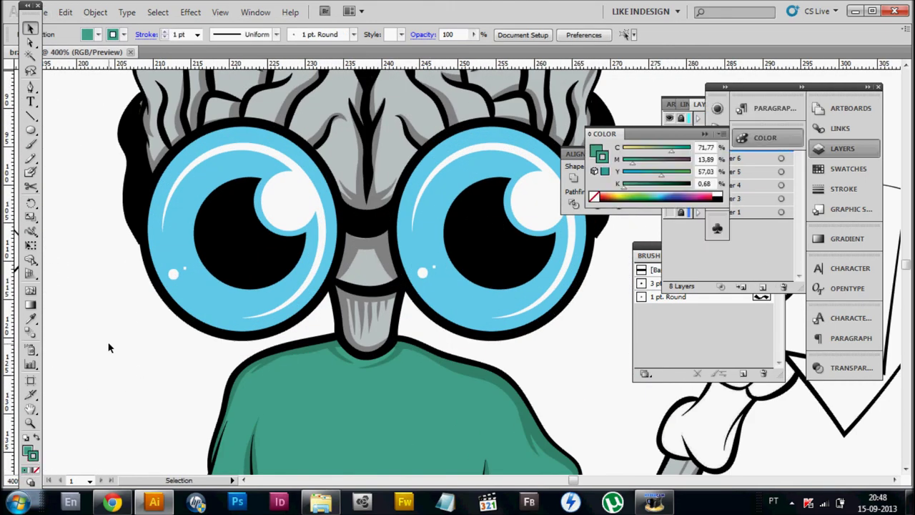
Remove the fill and paint a trial shading stroke inside the right eye.
key("b")
left_click_drag(67, 358, 162, 314)
key("ctrl+z")
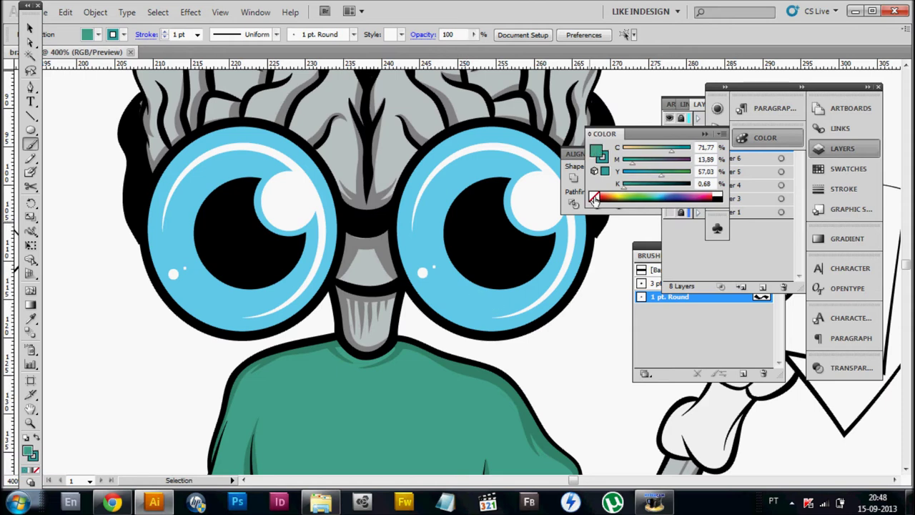
left_click(594, 198)
scroll(470, 241, "up", 1)
left_click_drag(411, 230, 425, 273)
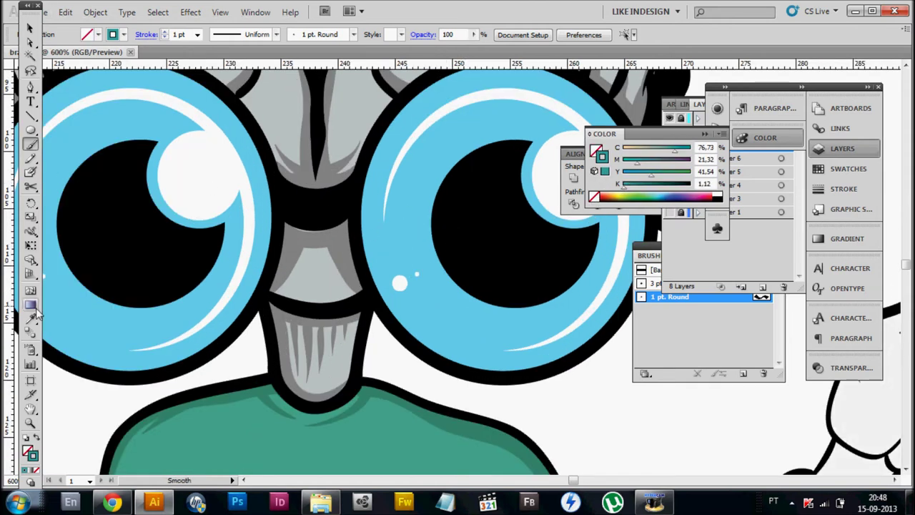
Sample the iris blue, raise its black (K) to 20, and paint a stroke down the right iris's inner edge.
left_click(30, 319)
left_click(603, 159)
left_click_drag(634, 188, 636, 188)
key("b")
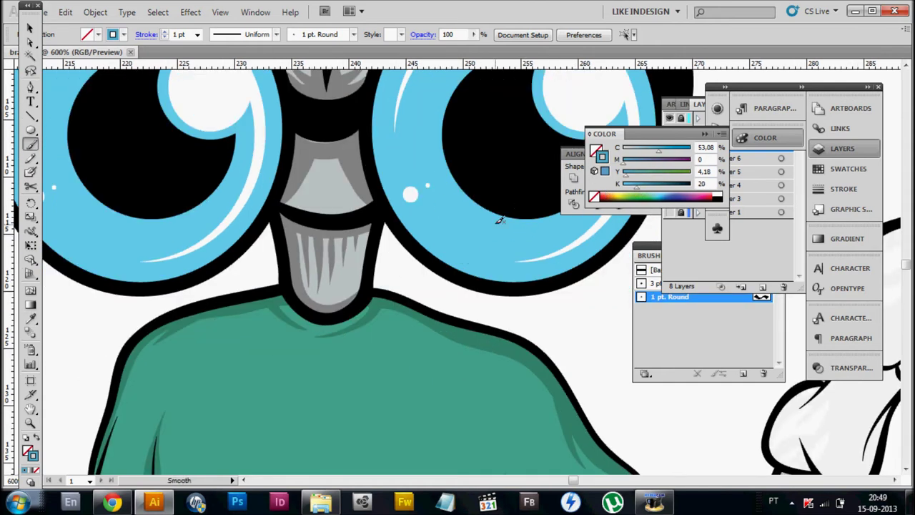
left_click_drag(594, 207, 346, 99)
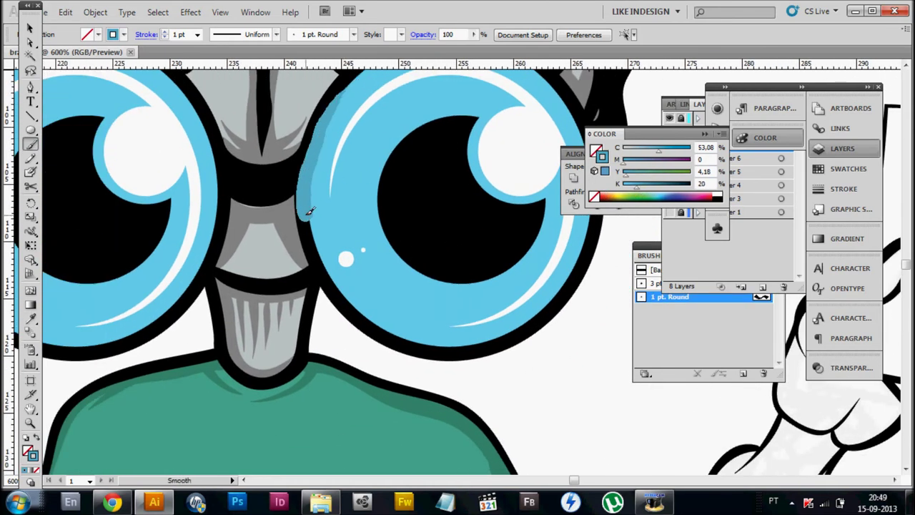
left_click_drag(408, 219, 453, 289)
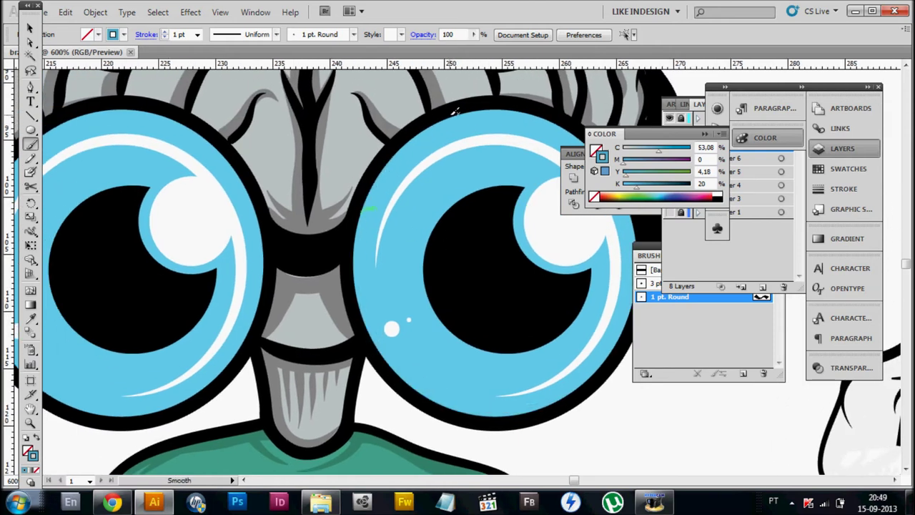
left_click_drag(456, 112, 387, 361)
Draw an ellipse around the right iris and resize it to about 26.4 × 28 mm.
left_click_drag(286, 126, 548, 388)
left_click_drag(286, 127, 347, 107)
left_click_drag(477, 241, 373, 208)
left_click_drag(255, 231, 246, 233)
mouse_move(404, 73)
left_mouse_down()
mouse_move(404, 113)
mouse_move(399, 106)
left_mouse_up()
Give the ellipse a tapered width-profile stroke and shrink it to sit inside the iris.
left_click(165, 32)
left_click(276, 34)
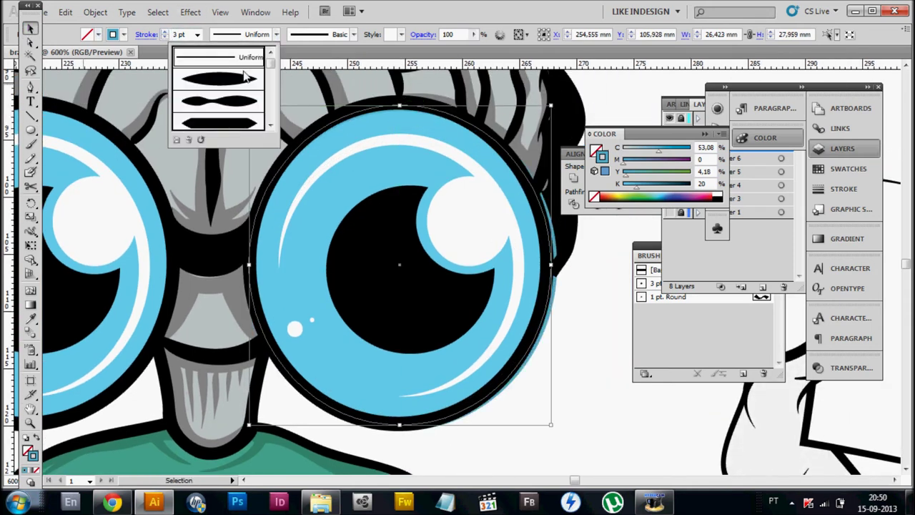
left_click(221, 70)
left_click_drag(551, 265, 523, 265)
left_click_drag(249, 265, 256, 265)
scroll(419, 143, "down", 1)
left_click_drag(389, 409, 389, 404)
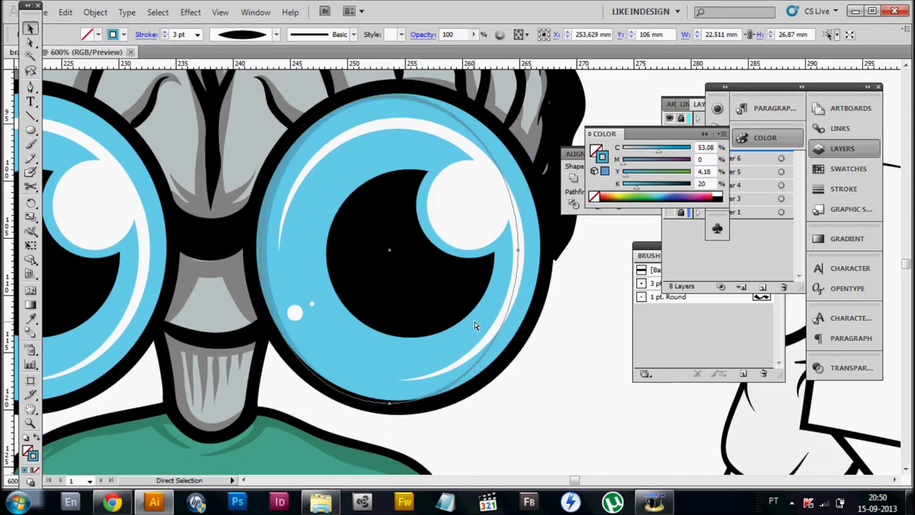
Cut the ellipse with Scissors at its bottom point, keeping the left half.
key("c")
scroll(474, 320, "down", 1)
left_click(389, 374)
scroll(401, 286, "up", 2)
left_click(390, 129)
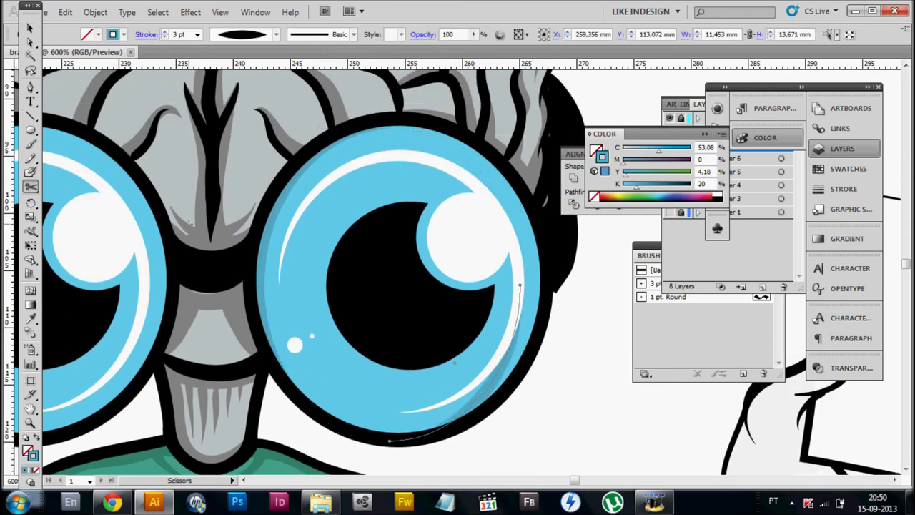
key("v")
scroll(336, 269, "down", 1)
mouse_move(390, 253)
left_mouse_down()
mouse_move(418, 249)
mouse_move(389, 247)
left_mouse_up()
Stretch the half-ellipse taller and wider and thicken its shading stroke.
left_click_drag(324, 94, 324, 91)
left_click(164, 32)
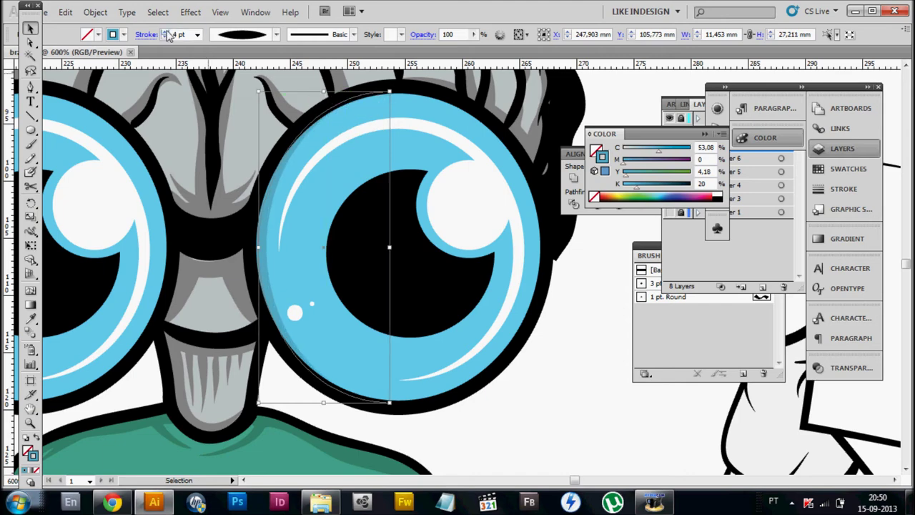
scroll(375, 279, "down", 1)
scroll(343, 265, "up", 1)
left_click_drag(372, 248, 365, 249)
scroll(365, 249, "down", 1)
scroll(365, 249, "up", 1)
Reflect a copy of the half-ellipse and move it onto the left eye.
right_click(276, 63)
left_click(123, 290)
key("Return")
left_click_drag(362, 306, 248, 306)
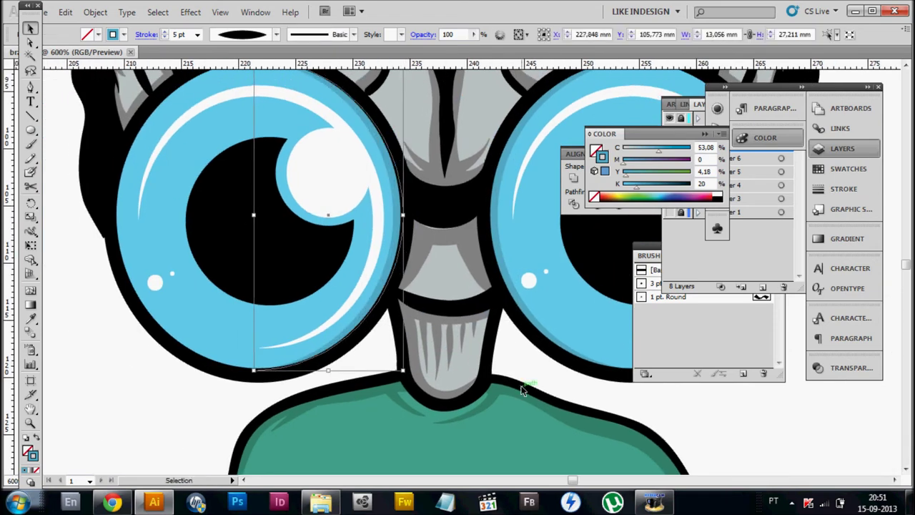
scroll(467, 370, "down", 2)
scroll(531, 379, "up", 2)
left_click(343, 286)
scroll(382, 265, "down", 1)
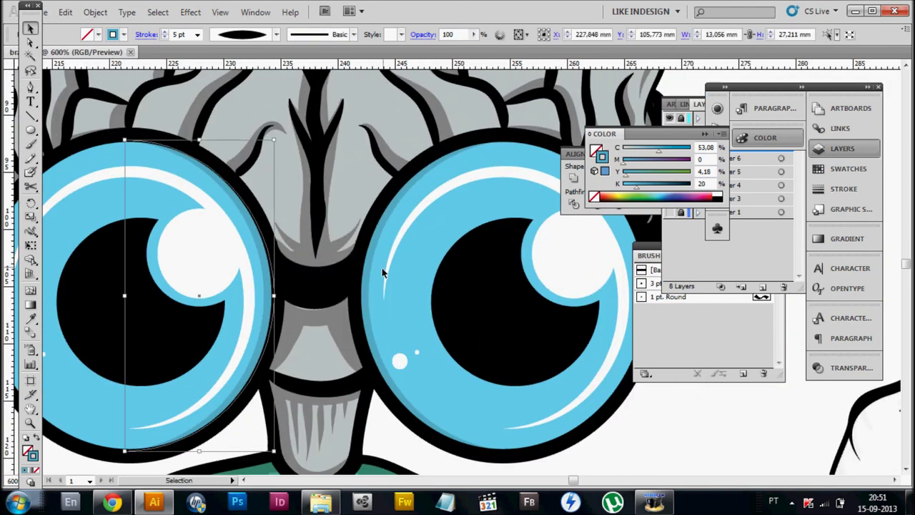
left_click(584, 399)
Darken the blue of the eye shading strokes.
scroll(550, 381, "down", 1)
scroll(438, 233, "up", 3)
left_click(438, 234)
mouse_move(636, 188)
left_mouse_down()
mouse_move(652, 192)
mouse_move(640, 189)
left_mouse_up()
scroll(501, 379, "down", 2)
scroll(484, 371, "up", 1)
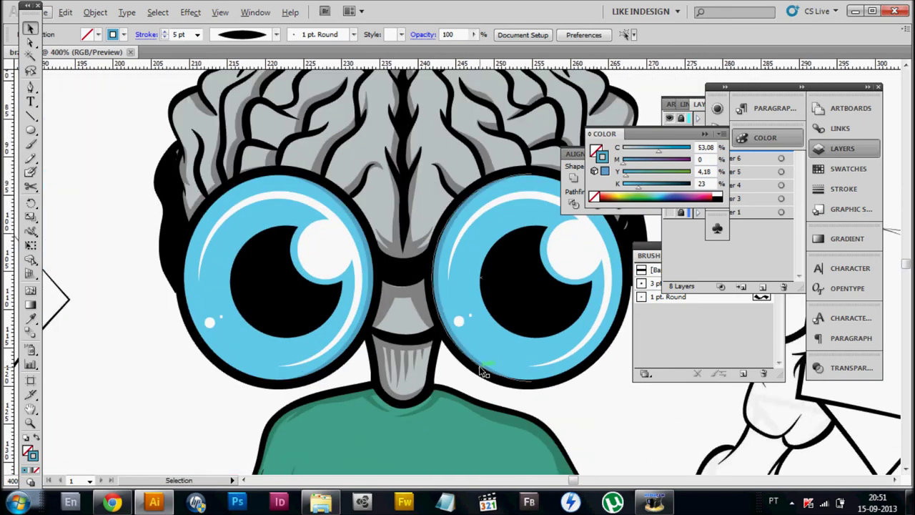
scroll(363, 260, "up", 1)
Reflect a copy of the left eye's shading stroke and position it to the left.
left_click(363, 261)
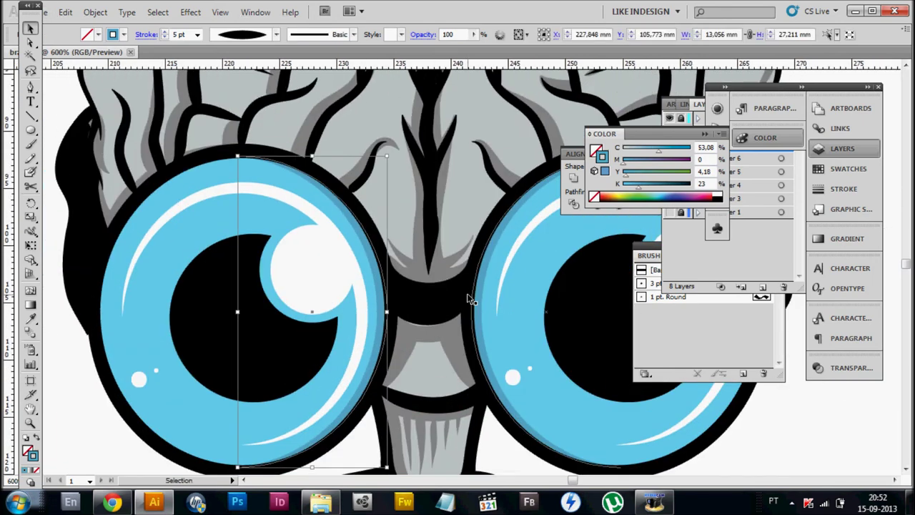
scroll(472, 288, "down", 1)
right_click(422, 304)
left_click(594, 291)
left_click(522, 209)
left_click_drag(479, 401, 296, 406)
scroll(248, 414, "down", 1)
scroll(226, 372, "up", 1)
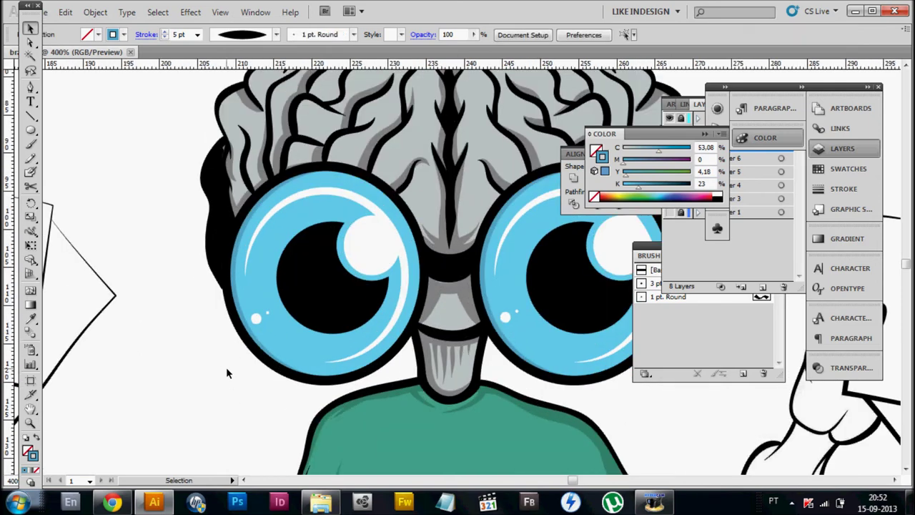
scroll(247, 351, "down", 1)
scroll(283, 304, "up", 2)
left_click(284, 303)
left_click(191, 364)
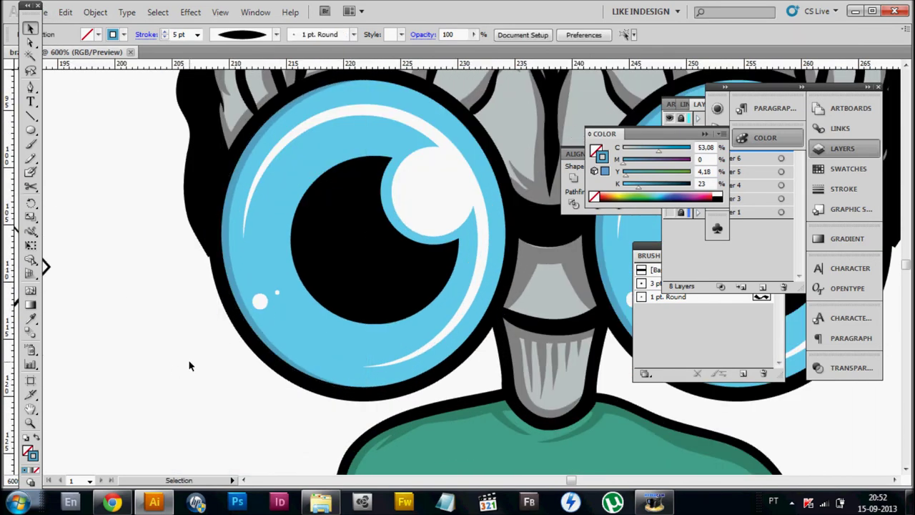
Zoom in to check the right eye's pupil, then fit the whole artwork in view.
scroll(190, 365, "down", 2)
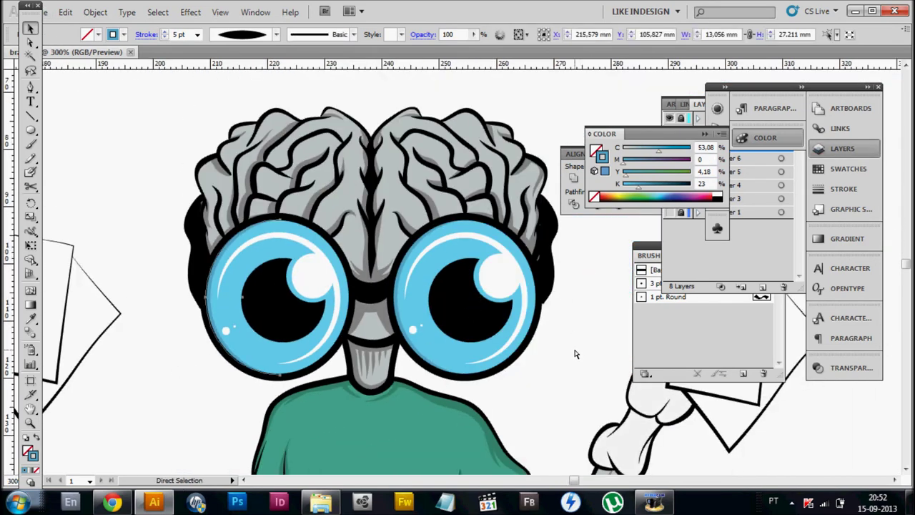
scroll(515, 345, "left", 2)
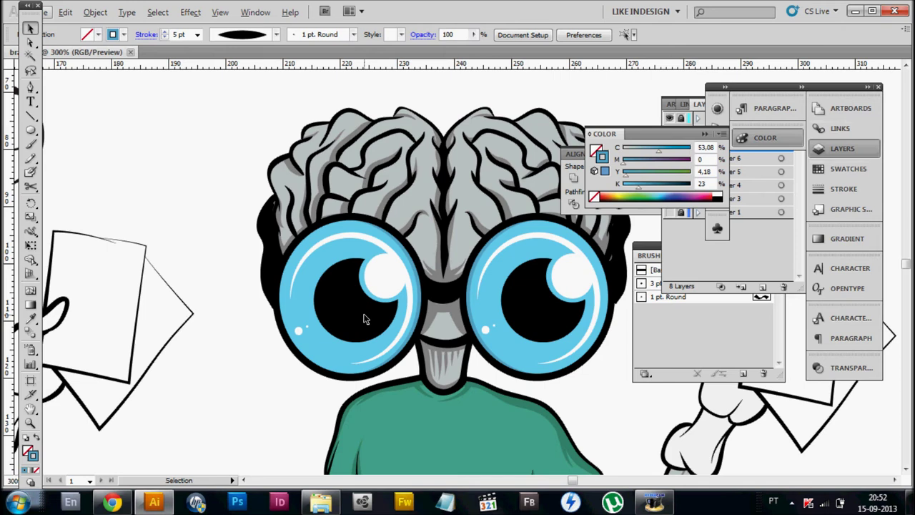
key("ctrl+equal")
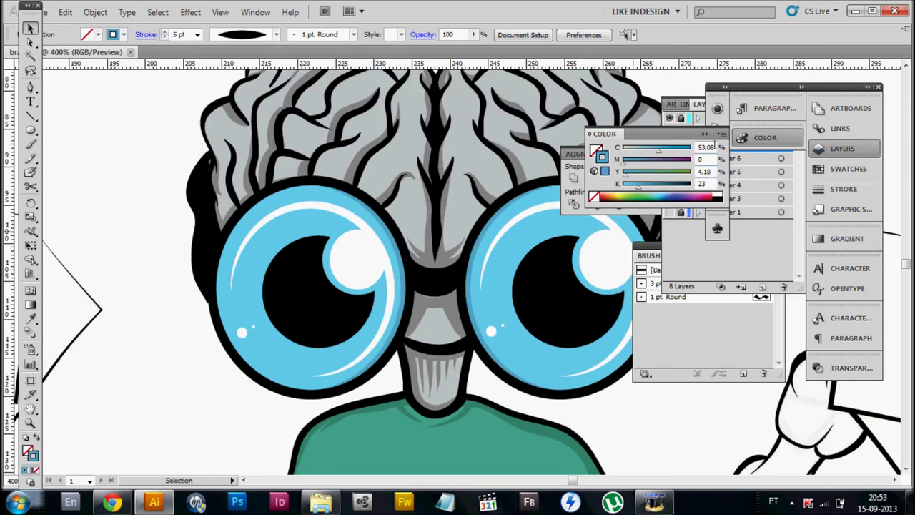
left_click(843, 148)
left_click(605, 262)
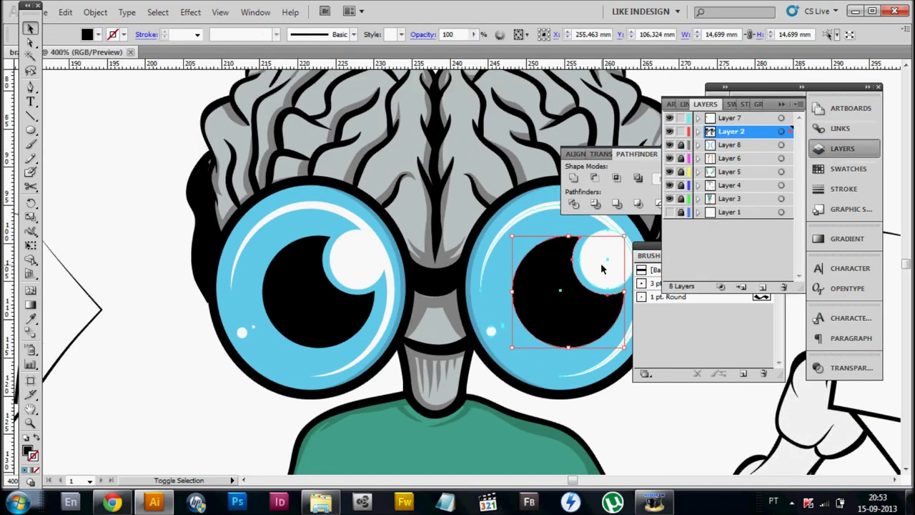
right_click(588, 265)
key("Escape")
key("ctrl+minus")
key("ctrl+0")
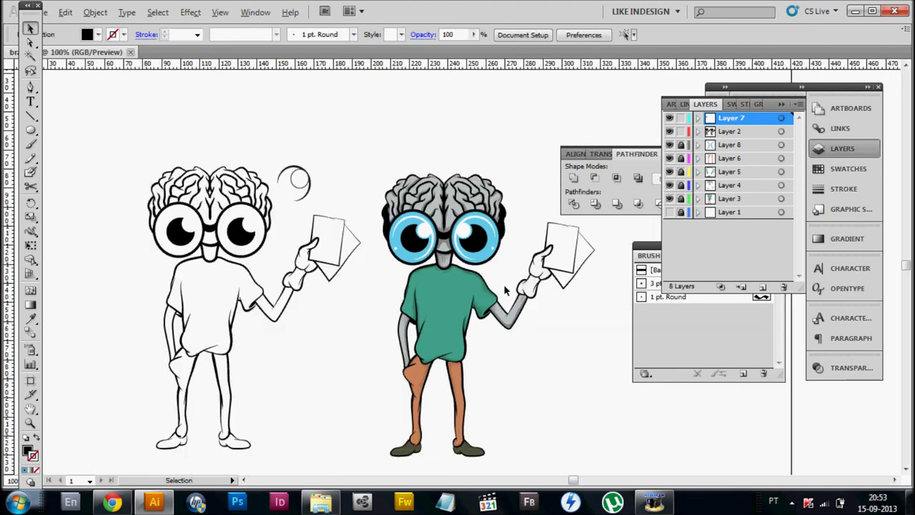
Make Layer 4, holding the legs and shoes, the active layer.
scroll(489, 281, "up", 3)
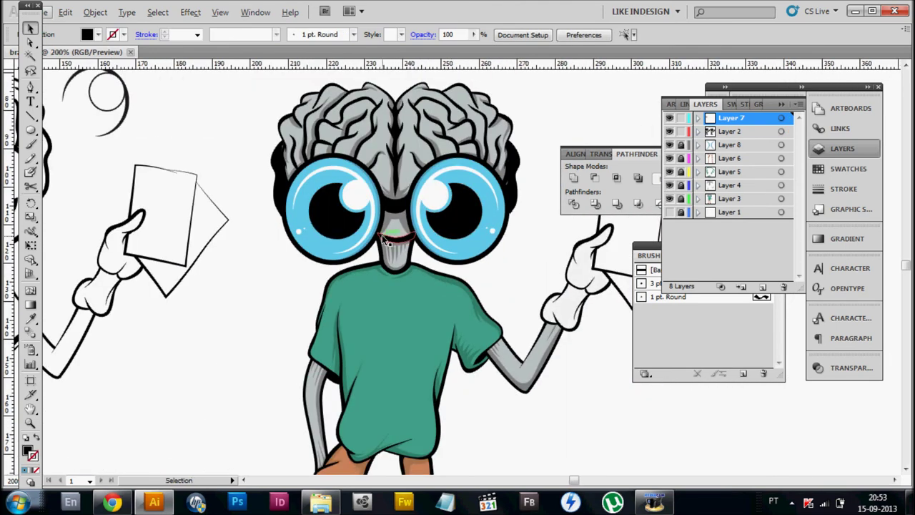
scroll(443, 245, "right", 2)
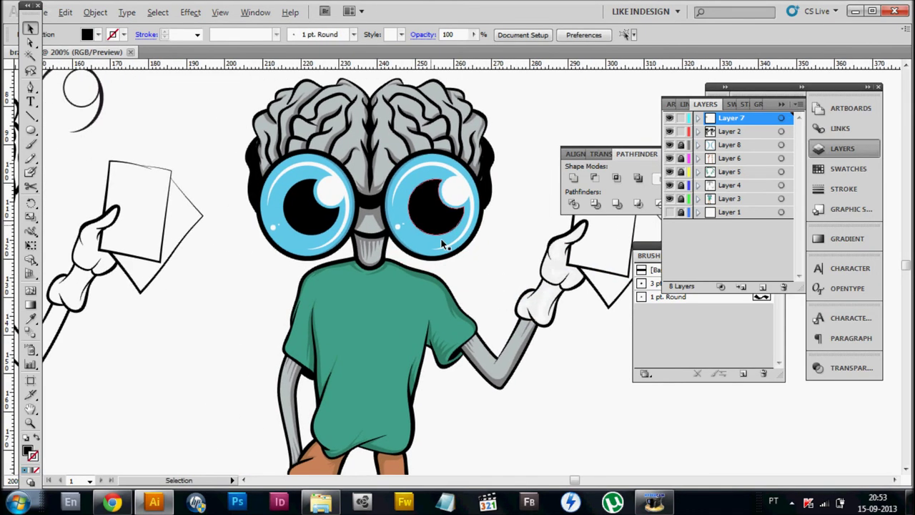
scroll(443, 245, "up", 1)
scroll(444, 246, "down", 1)
scroll(444, 245, "up", 1)
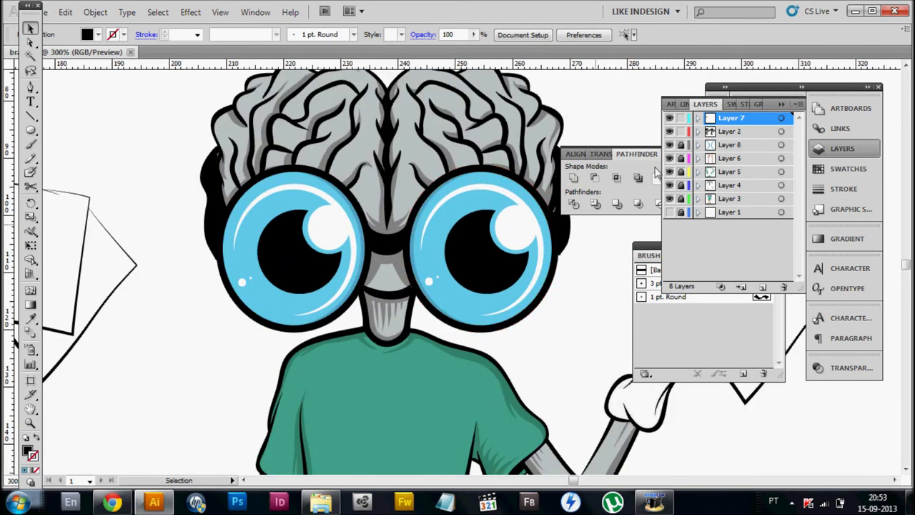
scroll(419, 224, "down", 2)
scroll(425, 341, "up", 3)
left_click(729, 198)
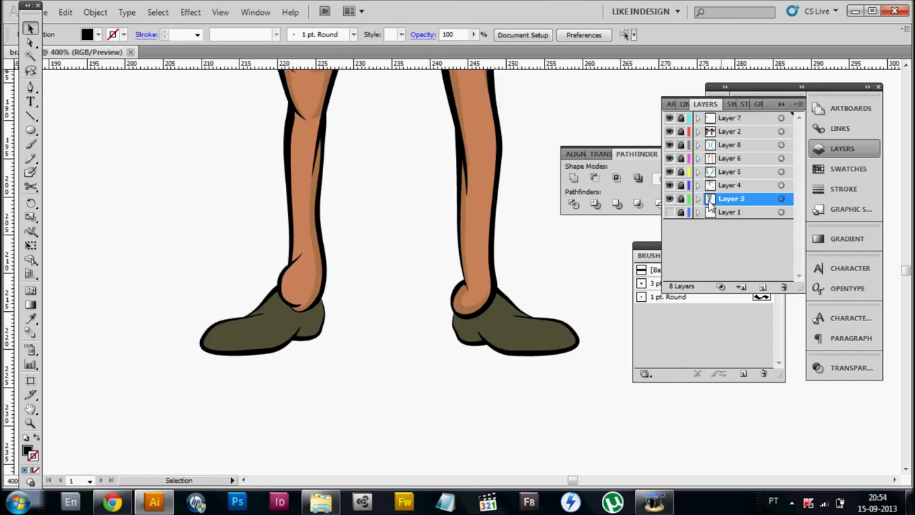
left_click(670, 186)
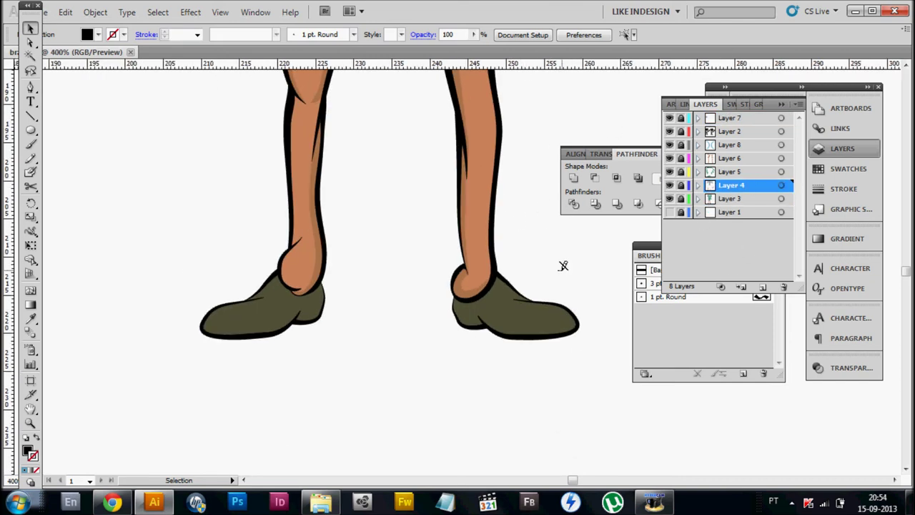
Create a new Layer 9 above Layer 4.
scroll(460, 241, "up", 2)
scroll(465, 237, "down", 3)
scroll(474, 217, "up", 2)
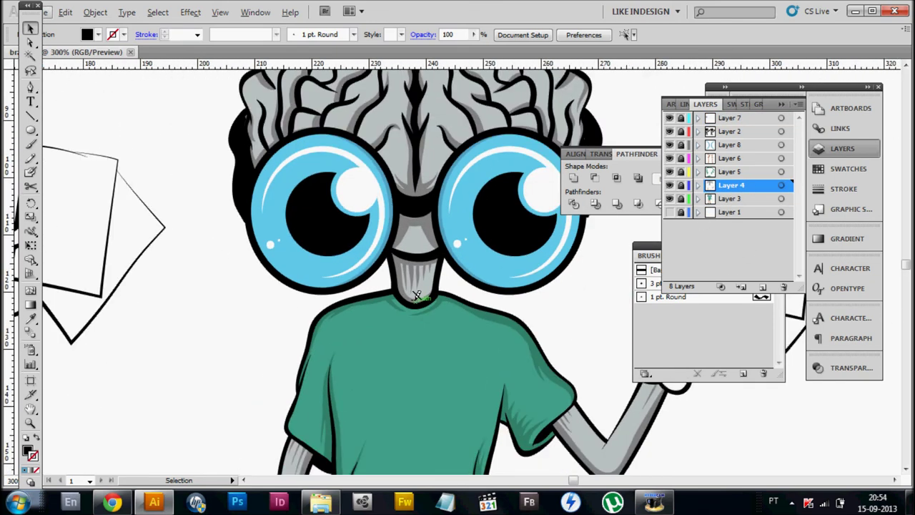
scroll(417, 295, "down", 5)
scroll(401, 280, "up", 1)
scroll(375, 287, "up", 2)
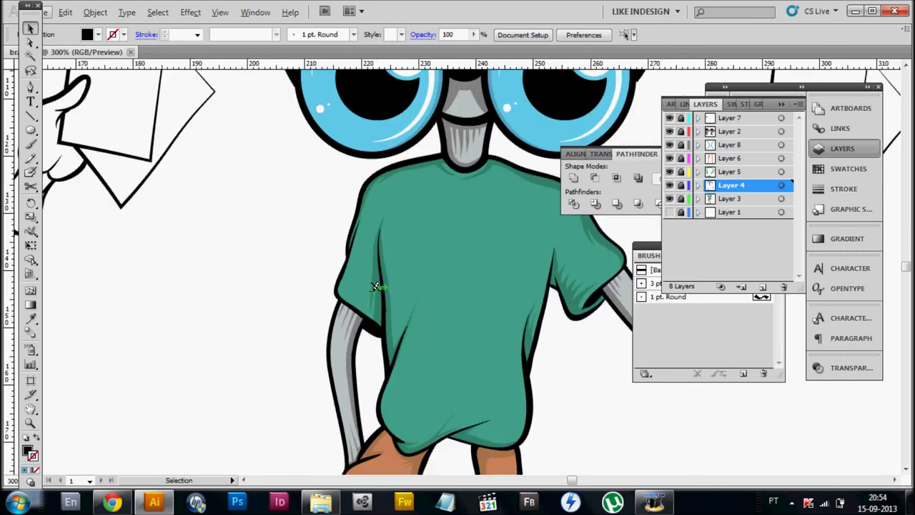
scroll(375, 286, "down", 1)
scroll(400, 286, "up", 3)
scroll(401, 286, "up", 2)
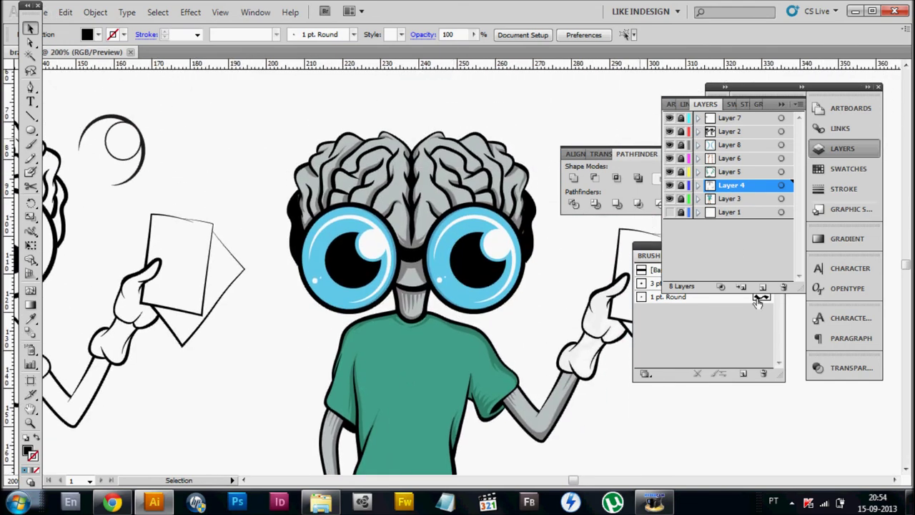
scroll(461, 236, "down", 1)
scroll(461, 236, "down", 2)
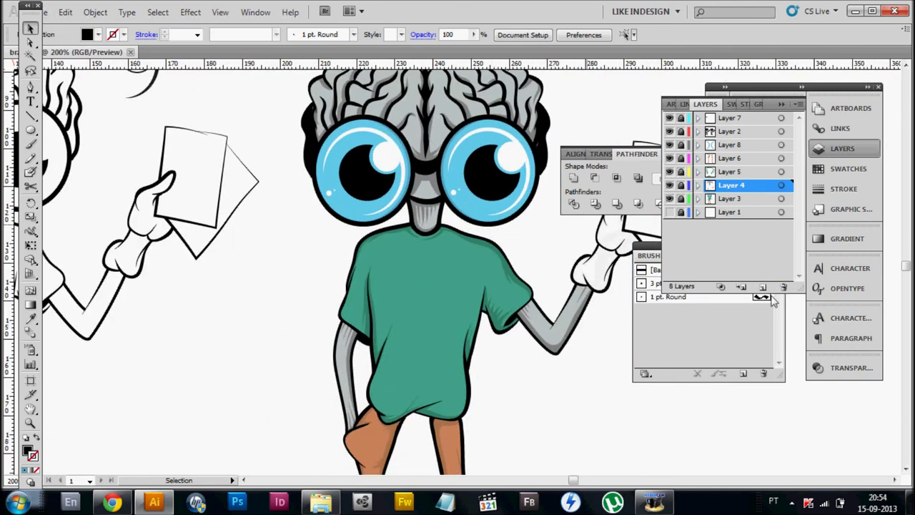
left_click(763, 286)
scroll(461, 236, "up", 1)
scroll(392, 331, "up", 2)
scroll(435, 230, "up", 2)
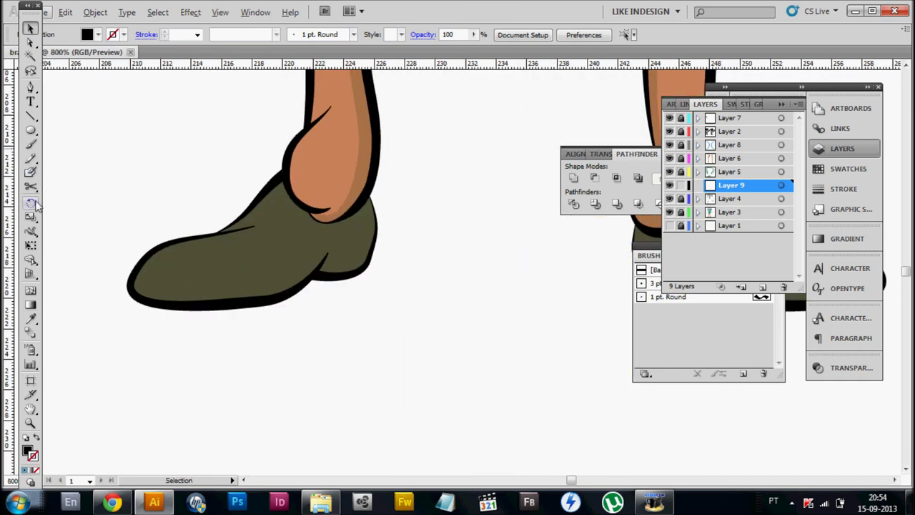
Sample the olive shoe colour as a stroke and brush shading along the shoe's ankle.
left_click(842, 148)
left_click(765, 137)
key("shift+x")
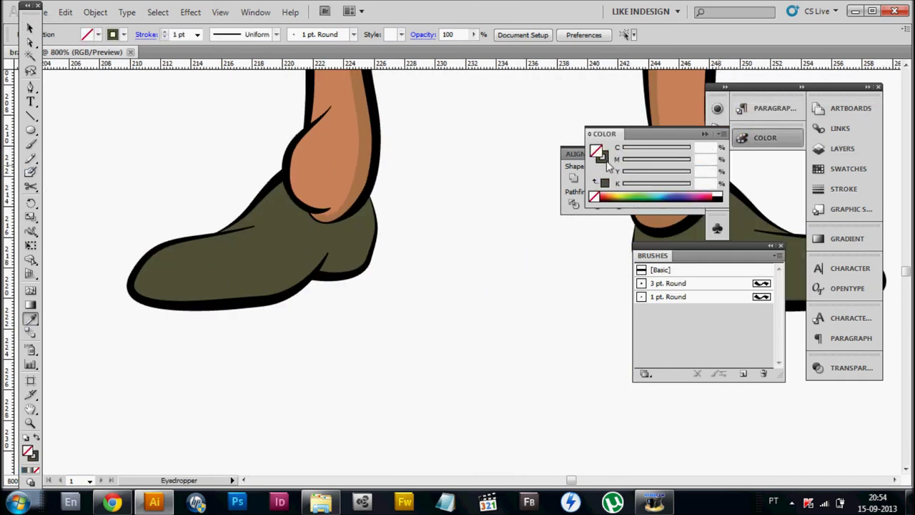
key("b")
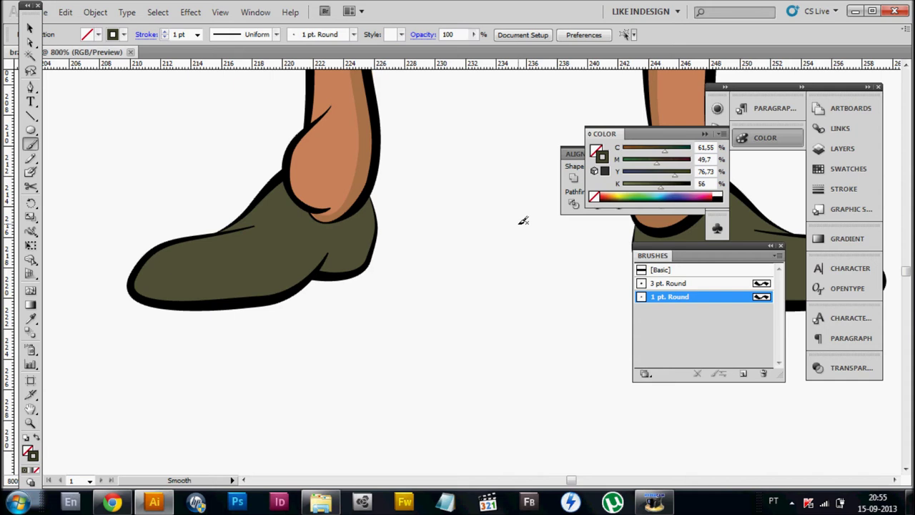
left_click_drag(215, 245, 202, 192)
left_click_drag(351, 156, 365, 153)
Pan along the left shoe to inspect the new shading.
scroll(329, 212, "up", 1)
scroll(329, 212, "left", 2)
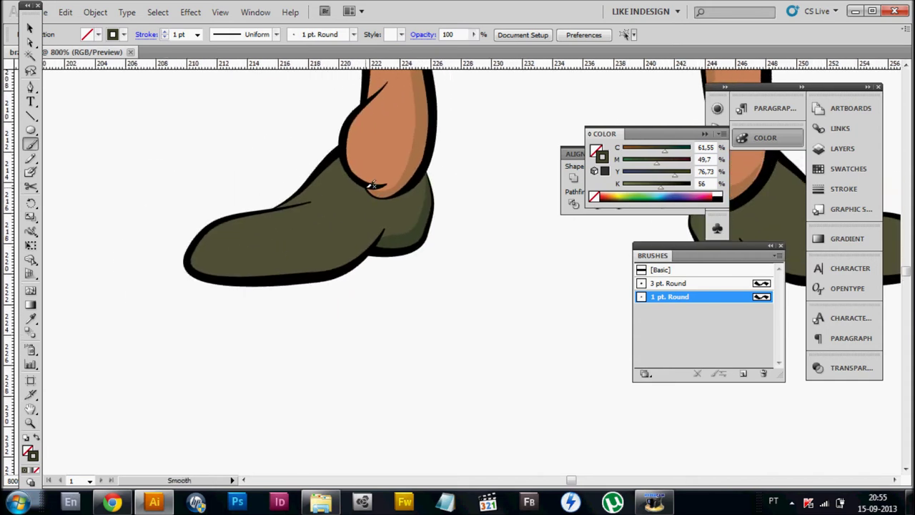
left_click_drag(417, 187, 409, 182)
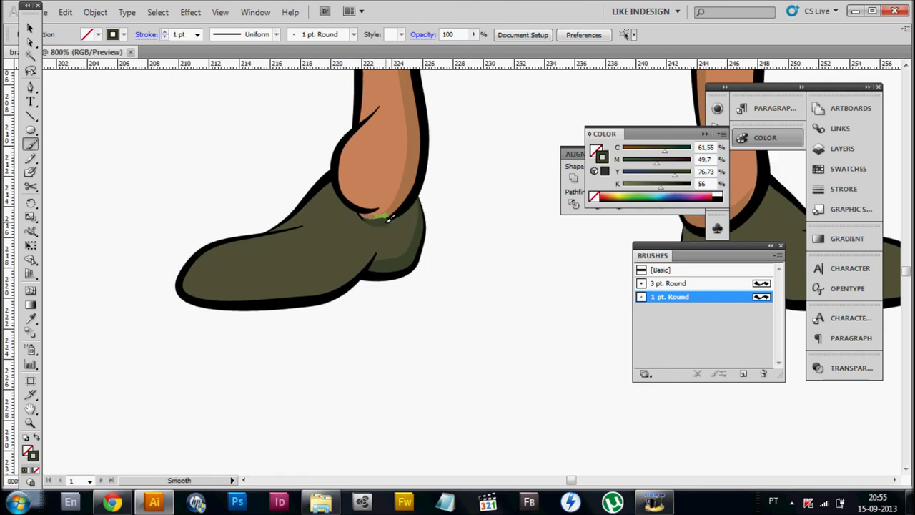
scroll(450, 164, "left", 1)
scroll(327, 246, "down", 2)
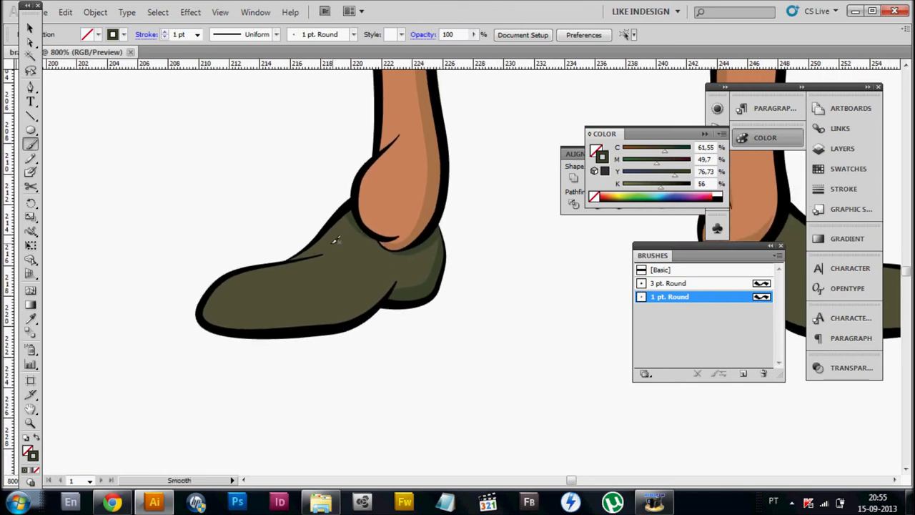
scroll(333, 221, "left", 1)
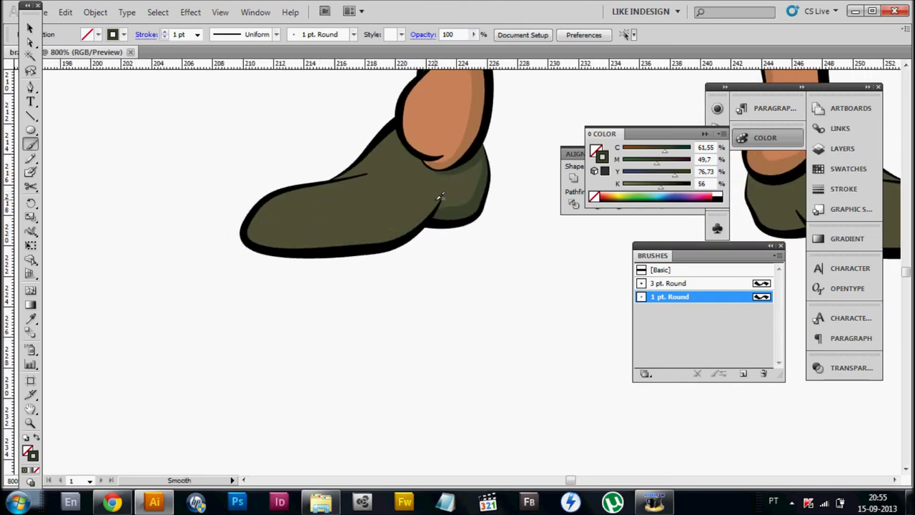
scroll(379, 189, "up", 1)
scroll(399, 216, "right", 2)
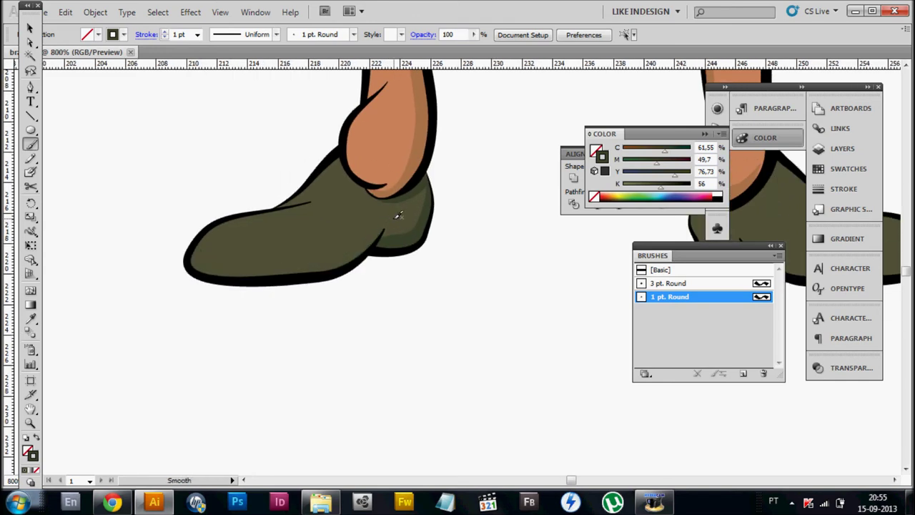
scroll(398, 199, "up", 1)
scroll(231, 243, "right", 3)
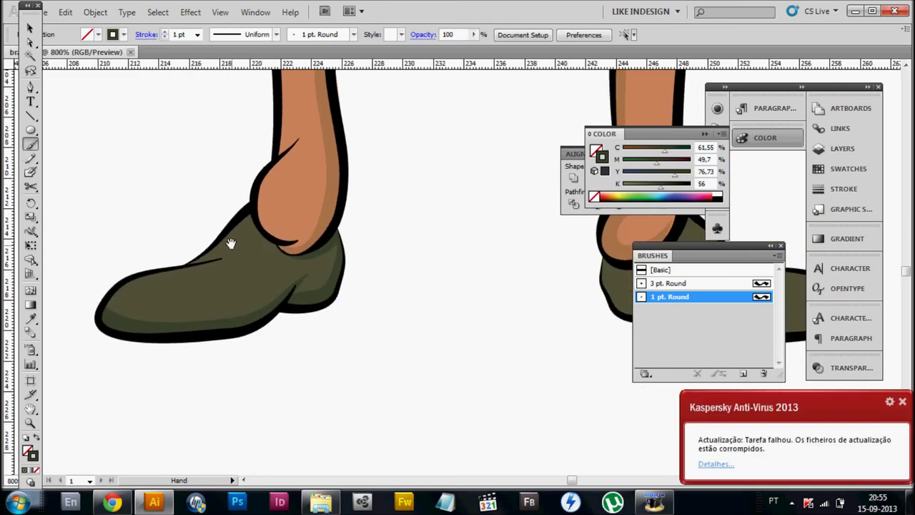
scroll(424, 203, "down", 2)
scroll(401, 201, "right", 7)
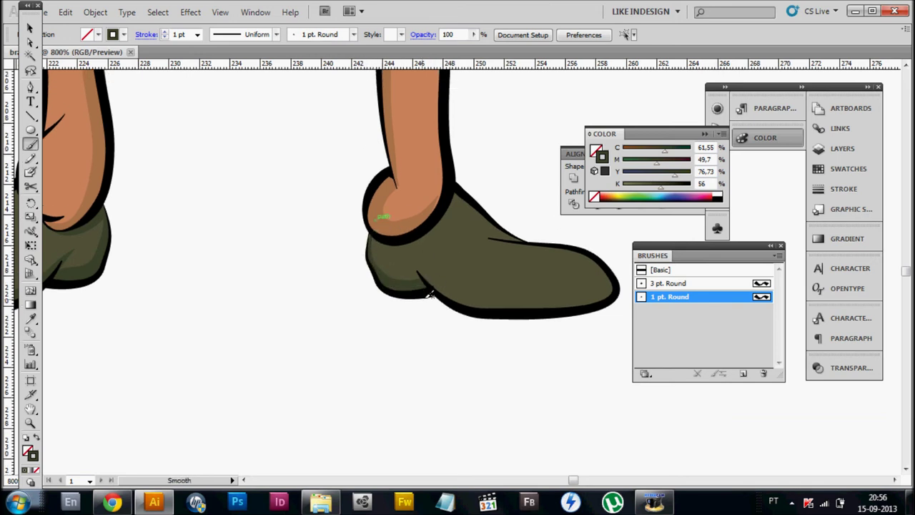
scroll(397, 265, "up", 2)
scroll(393, 270, "right", 2)
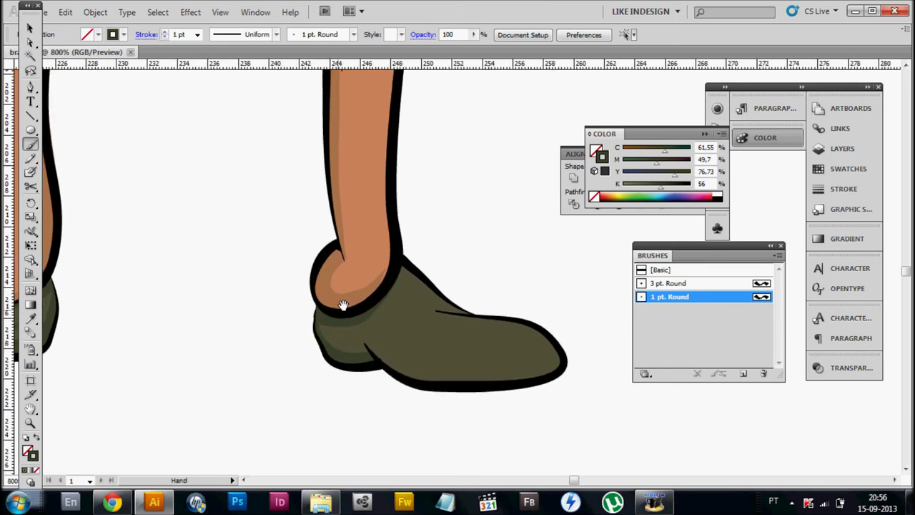
scroll(372, 275, "down", 1)
scroll(372, 275, "left", 1)
scroll(344, 263, "down", 1)
scroll(372, 260, "left", 1)
Pan over to the right shoe's toe for shading.
mouse_move(371, 256)
left_mouse_down()
mouse_move(367, 221)
mouse_move(433, 258)
mouse_move(338, 249)
left_mouse_up()
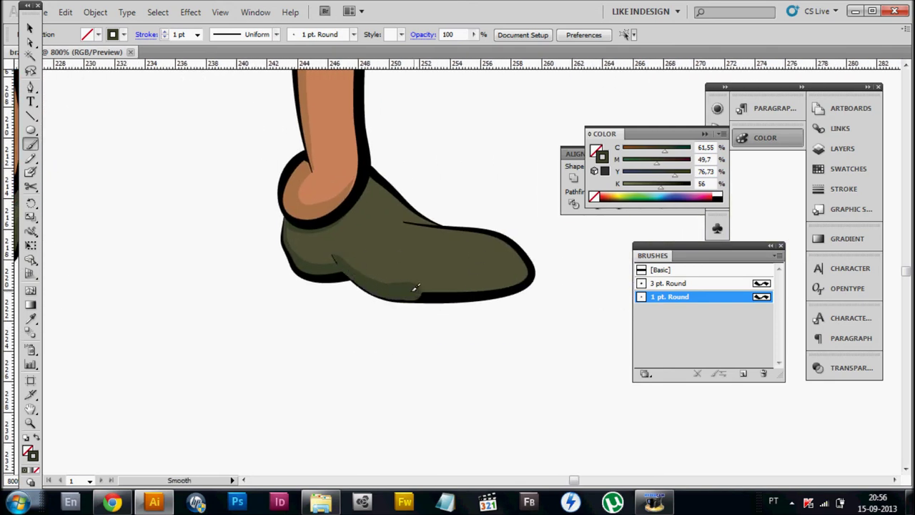
mouse_move(525, 265)
left_mouse_down()
mouse_move(358, 303)
mouse_move(400, 280)
left_mouse_up()
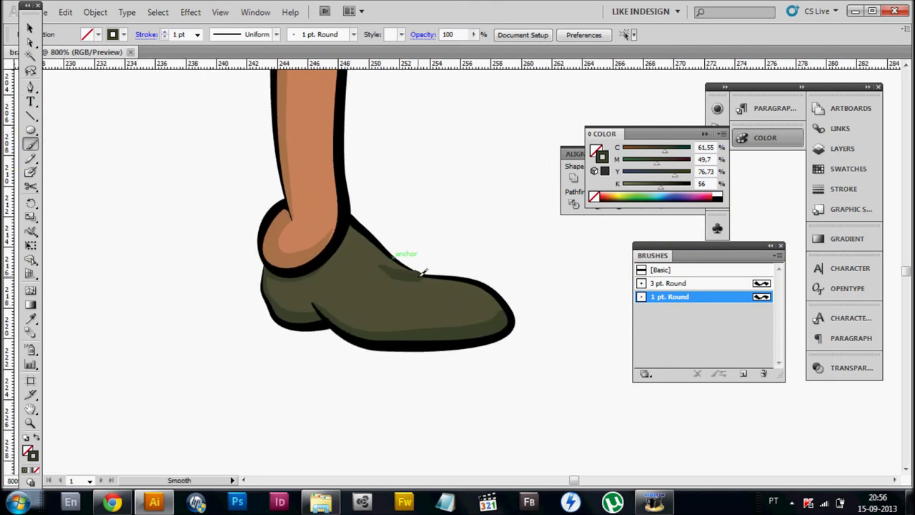
scroll(422, 272, "down", 3)
scroll(464, 236, "left", 1)
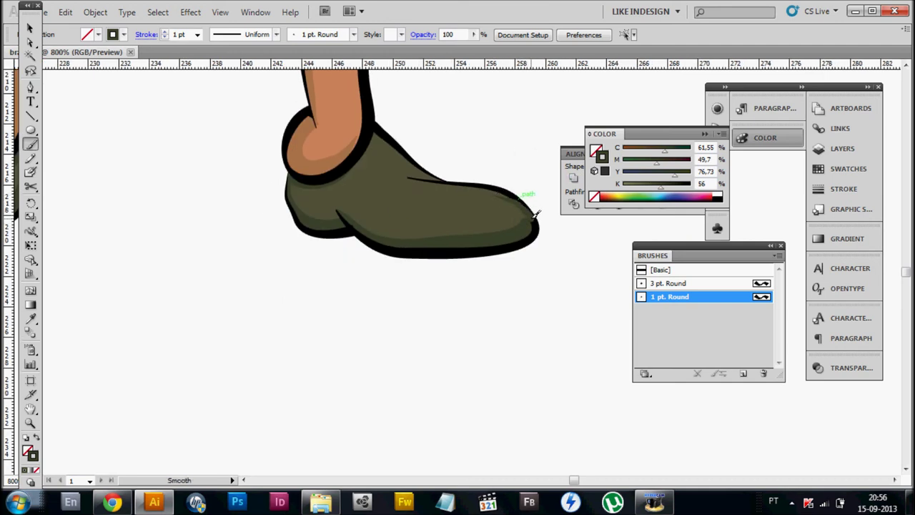
mouse_move(531, 216)
left_mouse_down()
mouse_move(487, 247)
mouse_move(351, 267)
mouse_move(443, 271)
mouse_move(376, 255)
left_mouse_up()
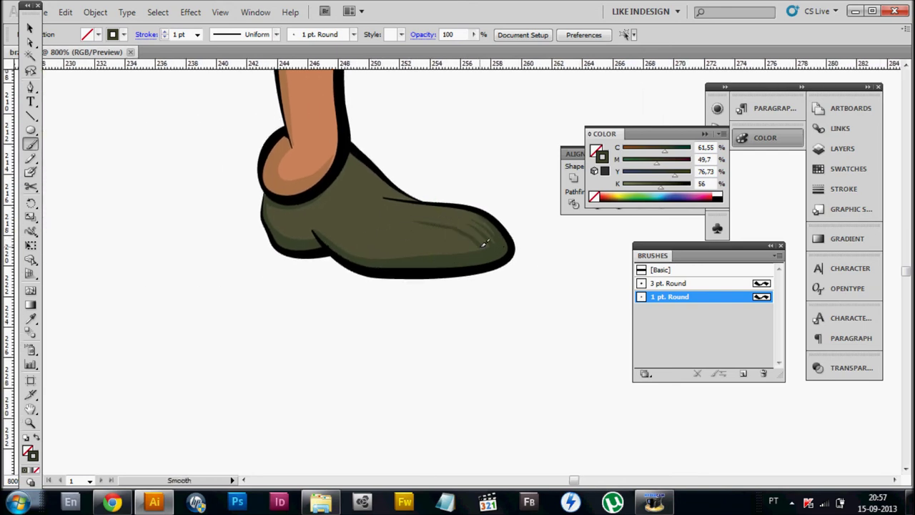
scroll(419, 241, "left", 10)
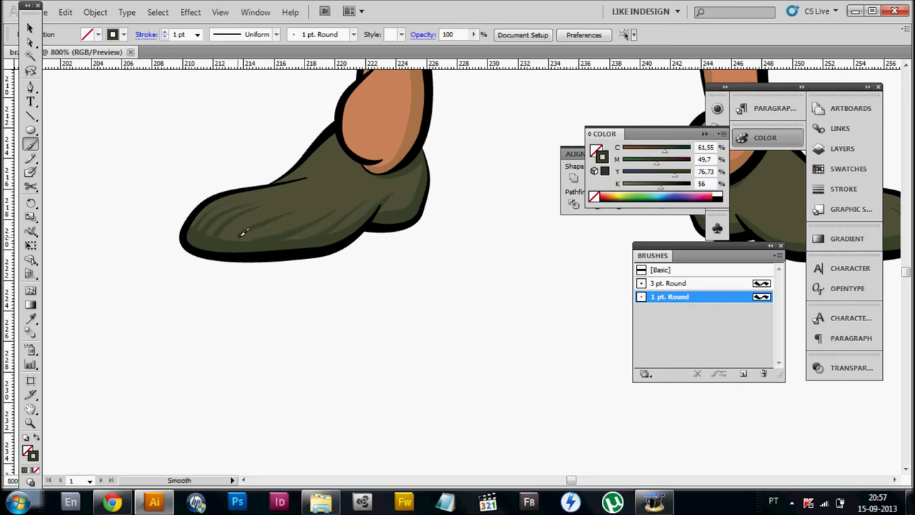
scroll(301, 221, "up", 2)
scroll(331, 246, "left", 2)
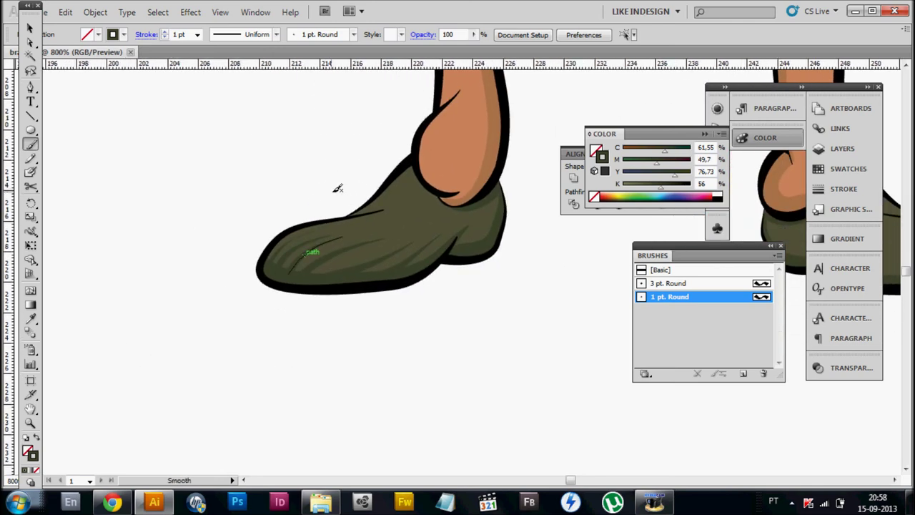
scroll(361, 190, "right", 3)
scroll(389, 239, "up", 1)
scroll(386, 259, "right", 3)
scroll(389, 262, "up", 1)
scroll(429, 236, "left", 2)
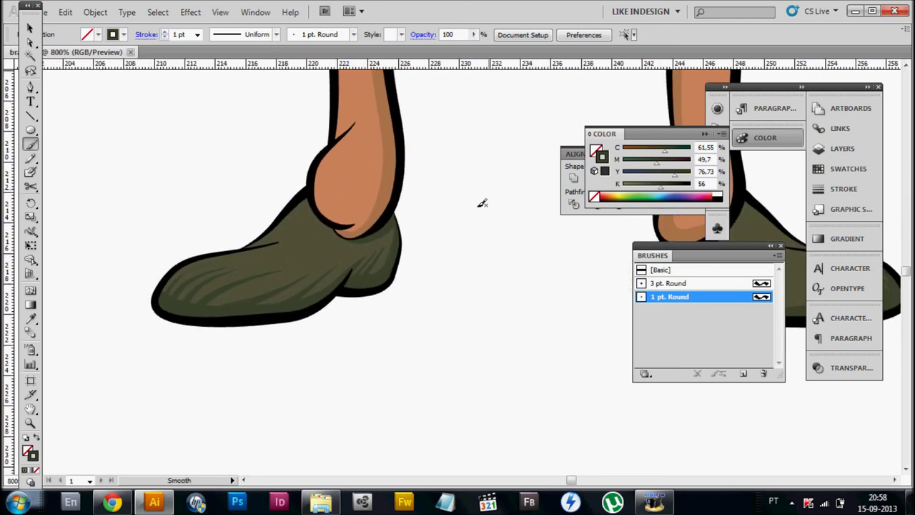
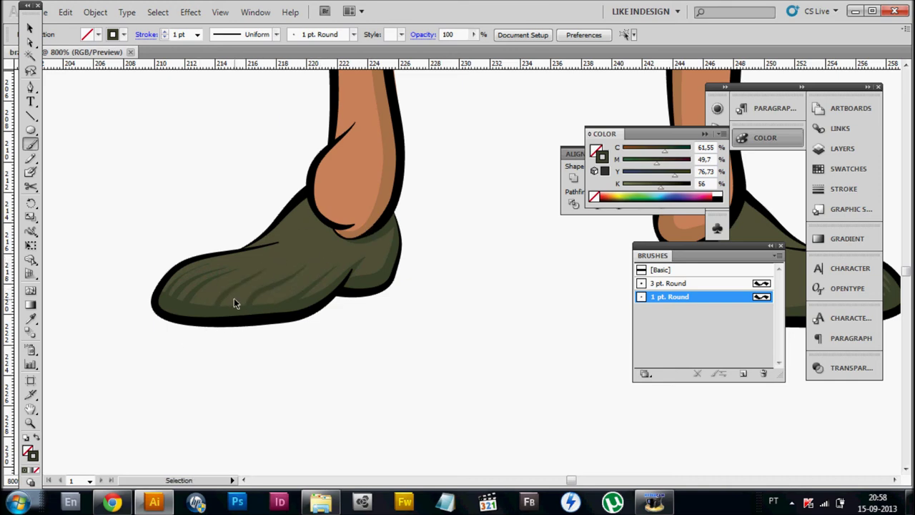
Zoom and pan around the character's shoes to inspect their colouring.
scroll(389, 238, "down", 2)
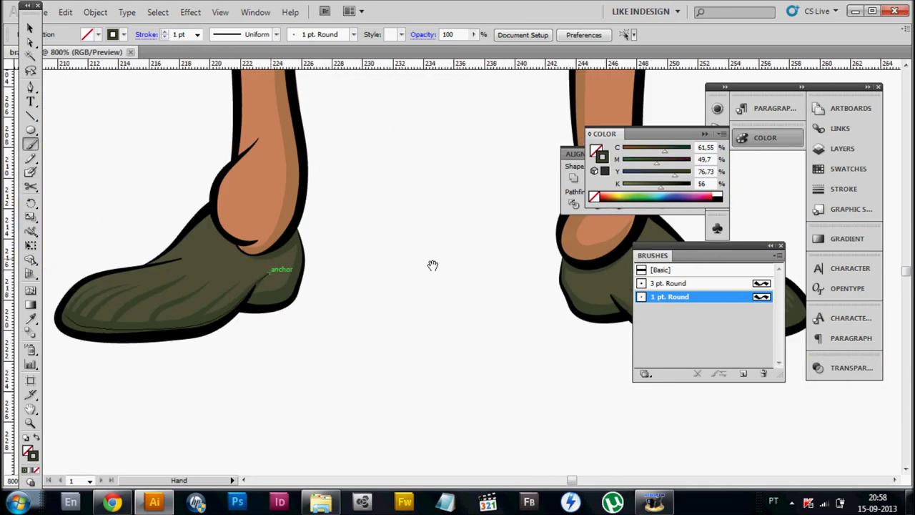
scroll(433, 265, "up", 2)
scroll(367, 226, "down", 2)
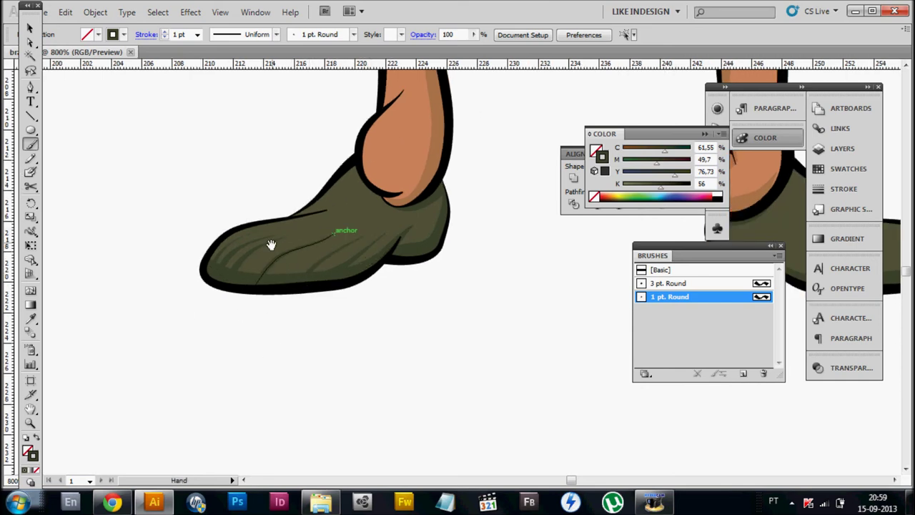
scroll(271, 279, "up", 2)
left_click_drag(379, 235, 249, 287)
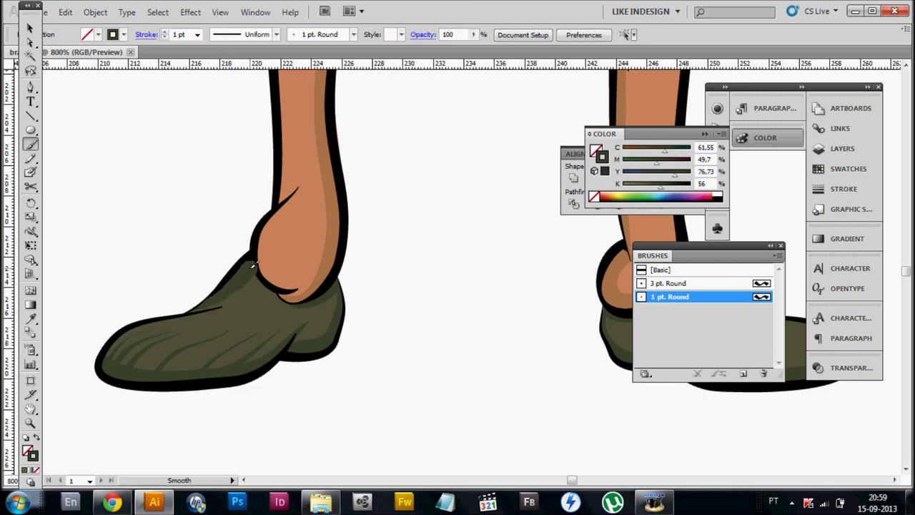
mouse_move(260, 343)
left_mouse_down()
mouse_move(248, 328)
mouse_move(253, 272)
left_mouse_up()
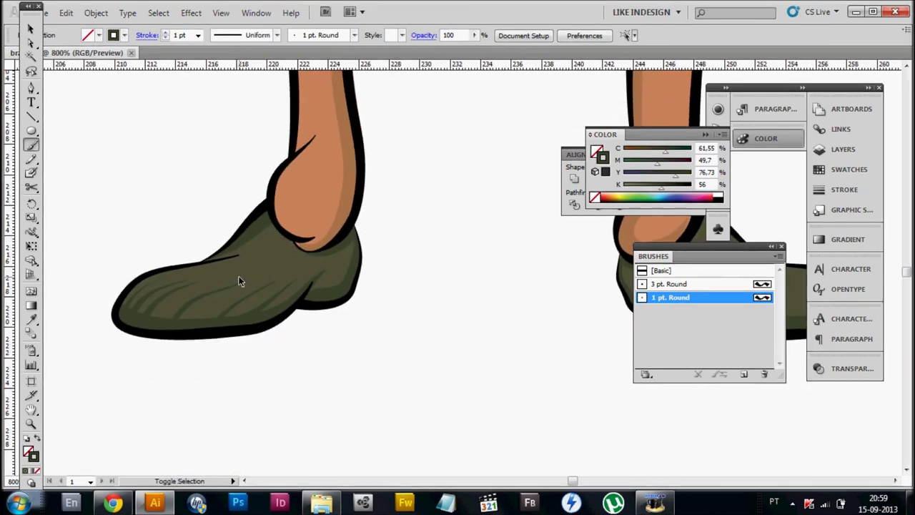
key("z")
scroll(470, 243, "down", 2)
scroll(447, 280, "down", 2)
scroll(471, 261, "up", 3)
scroll(470, 260, "down", 1)
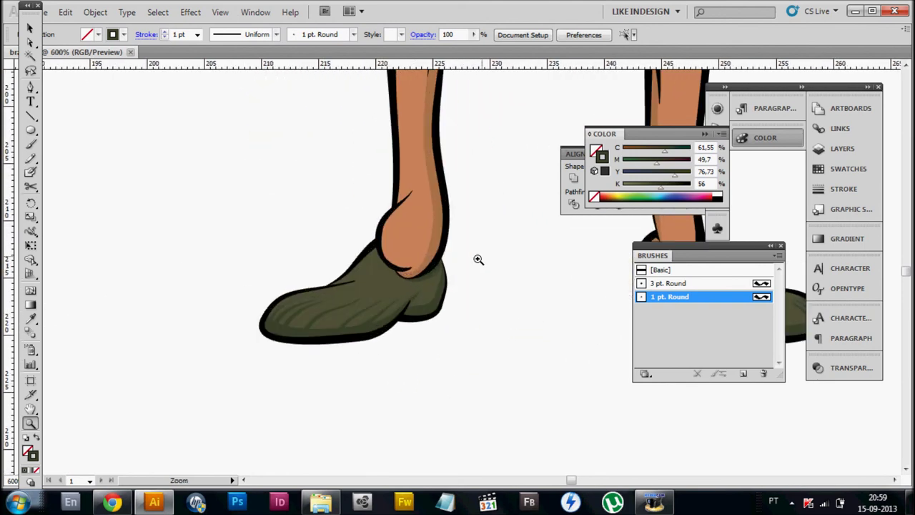
scroll(445, 262, "down", 1)
scroll(440, 260, "down", 1)
scroll(424, 267, "down", 1)
mouse_move(413, 297)
left_mouse_down()
mouse_move(376, 228)
mouse_move(389, 188)
left_mouse_up()
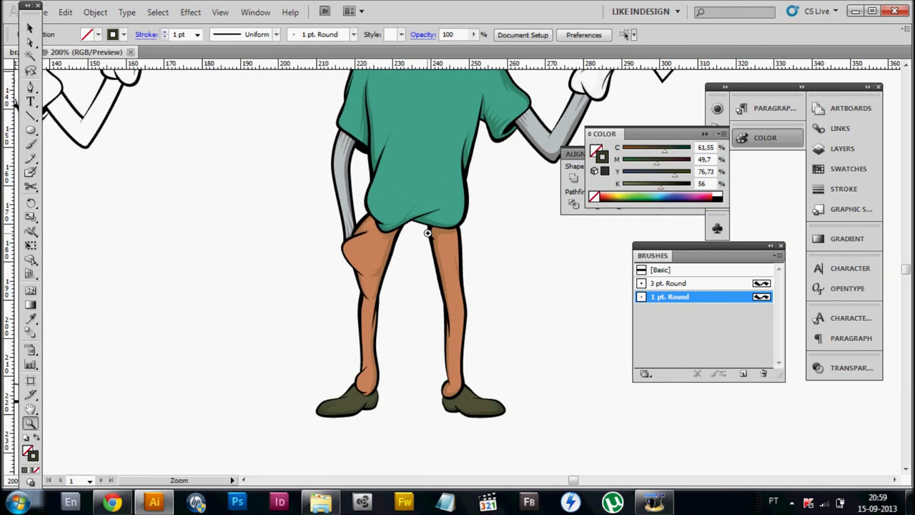
scroll(392, 241, "up", 1)
scroll(423, 222, "up", 1)
Show the Layers panel and select, then deselect, both shoes.
key("F7")
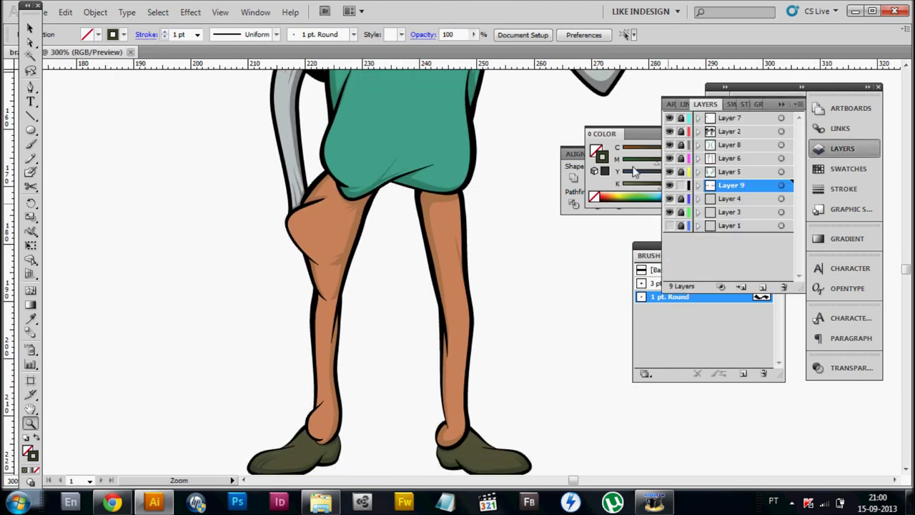
scroll(543, 322, "down", 3)
key("v")
left_click(501, 401)
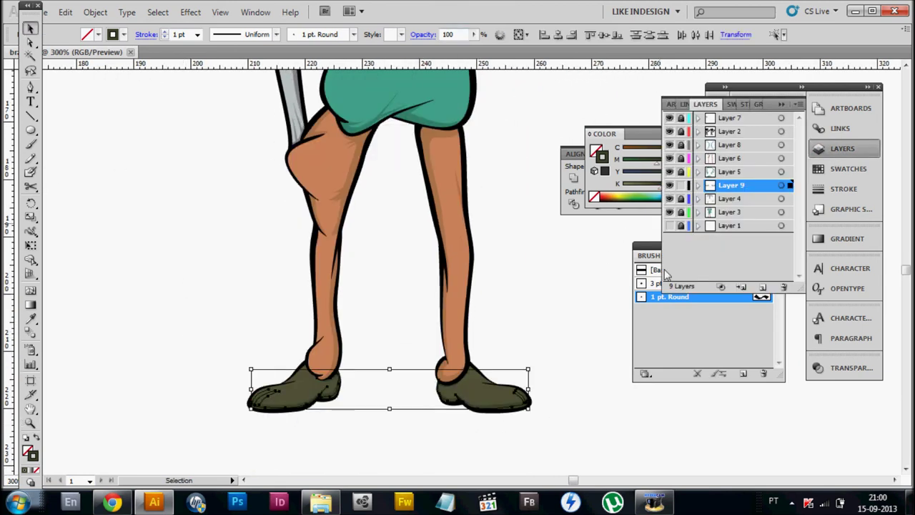
left_click(586, 250)
scroll(453, 326, "down", 4)
scroll(501, 344, "up", 3)
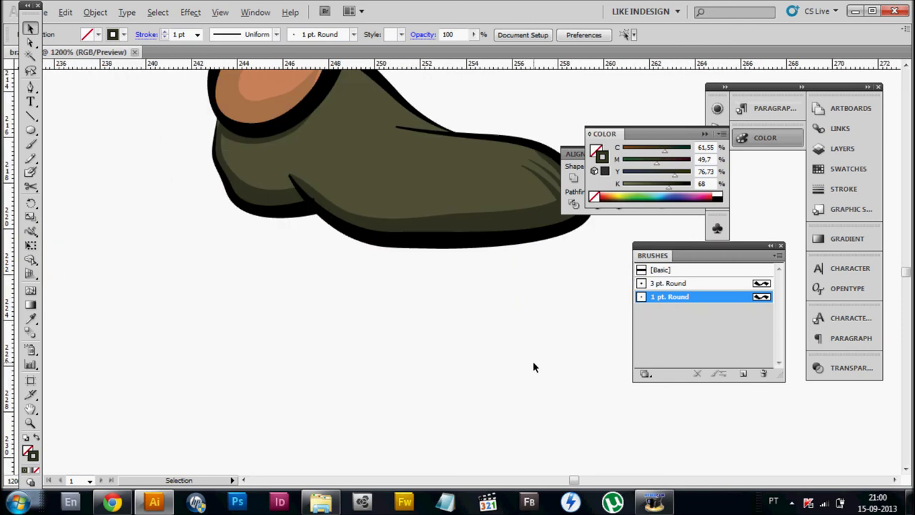
scroll(529, 358, "left", 3)
scroll(551, 326, "down", 1)
scroll(545, 322, "down", 1)
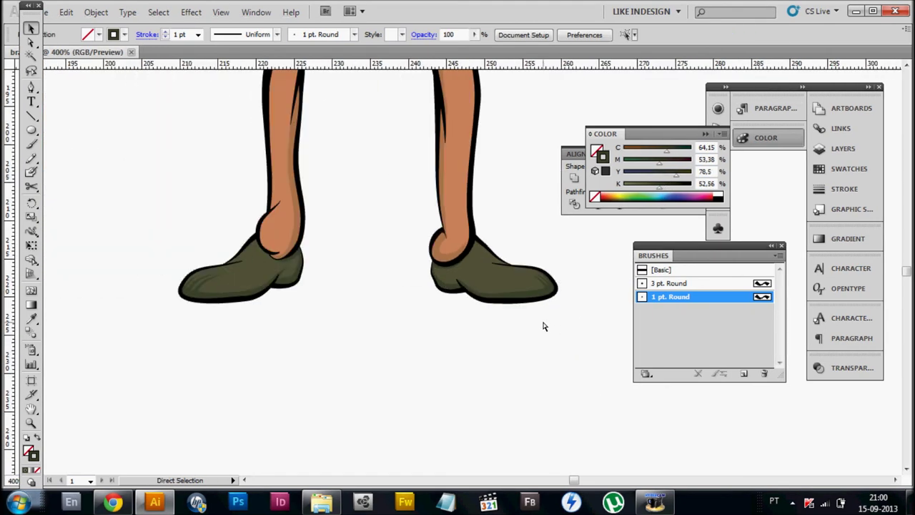
scroll(326, 381, "down", 2)
scroll(326, 381, "up", 2)
scroll(543, 322, "down", 3)
Select the green shirt and display its colour values.
left_click(842, 149)
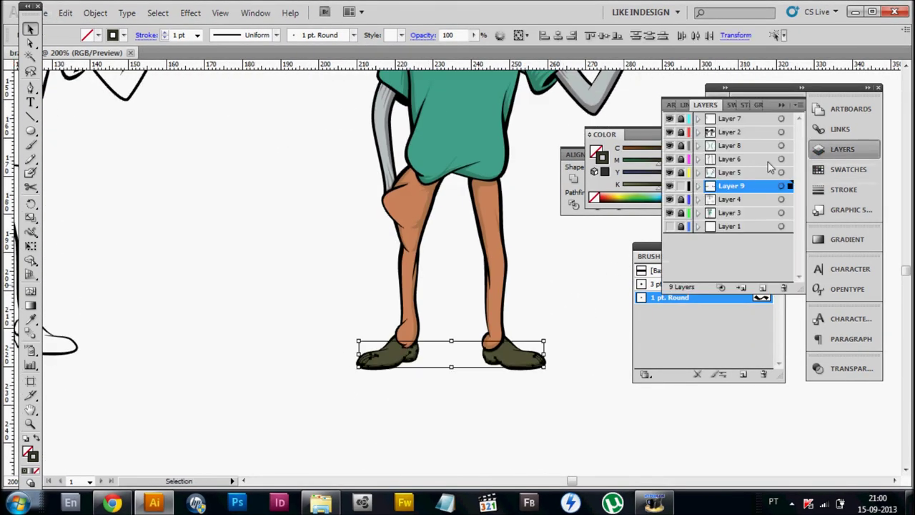
scroll(460, 230, "up", 2)
scroll(460, 229, "up", 2)
left_click(461, 229)
left_click(640, 195)
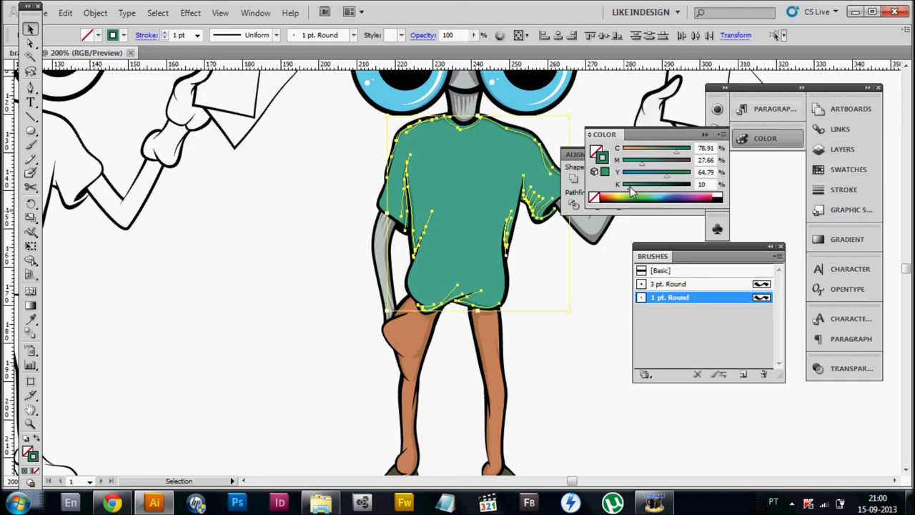
scroll(555, 340, "down", 1)
scroll(555, 341, "up", 1)
scroll(555, 340, "down", 1)
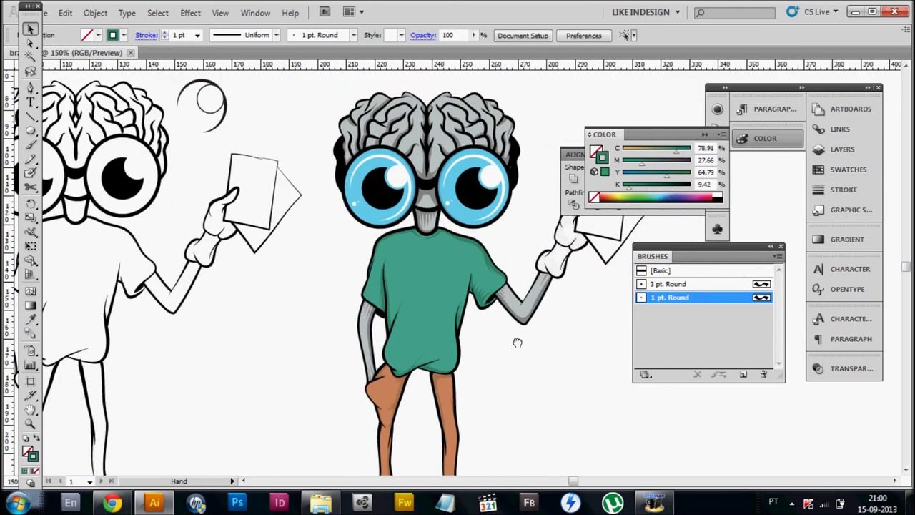
scroll(517, 343, "up", 1)
scroll(527, 343, "up", 2)
scroll(510, 347, "down", 2)
Make Layer 3 the active layer and zoom onto the hand and papers.
left_click(43, 13)
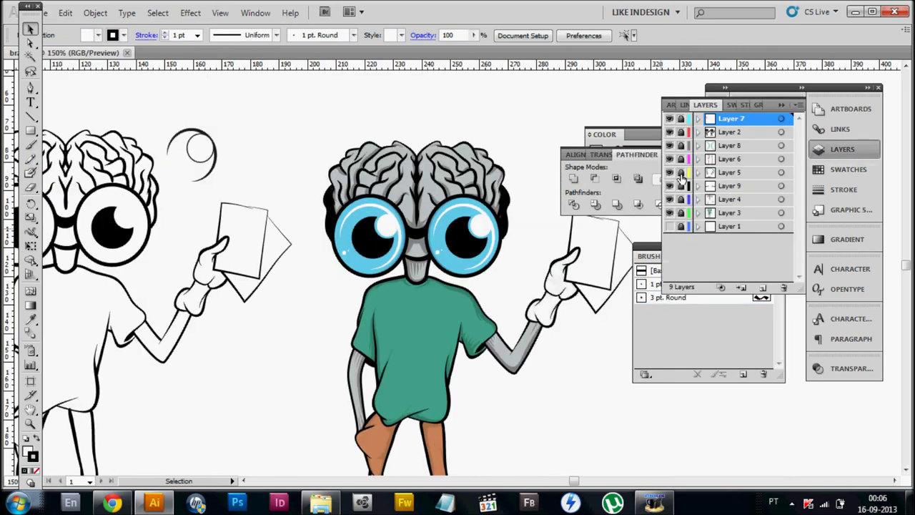
scroll(480, 358, "up", 3)
scroll(480, 358, "down", 3)
scroll(480, 357, "up", 2)
scroll(481, 356, "down", 1)
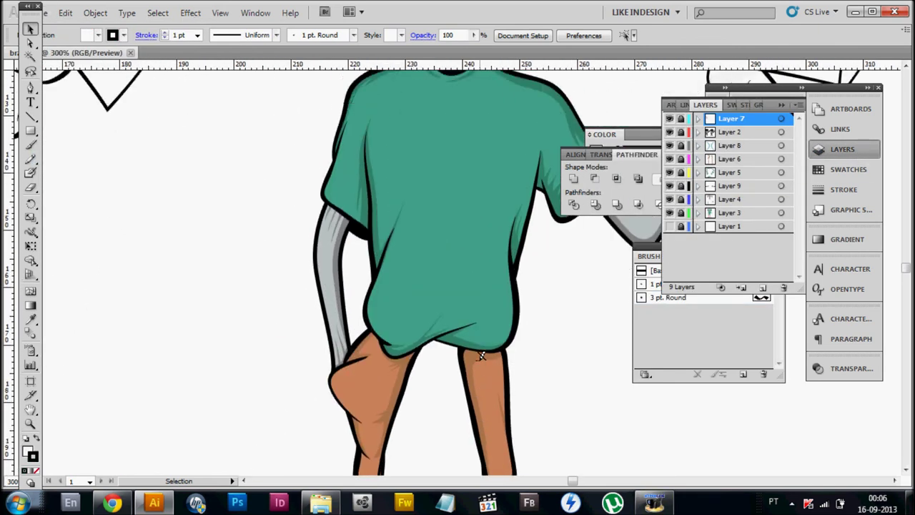
scroll(482, 355, "up", 5)
scroll(548, 348, "right", 5)
scroll(462, 220, "right", 3)
left_click(730, 213)
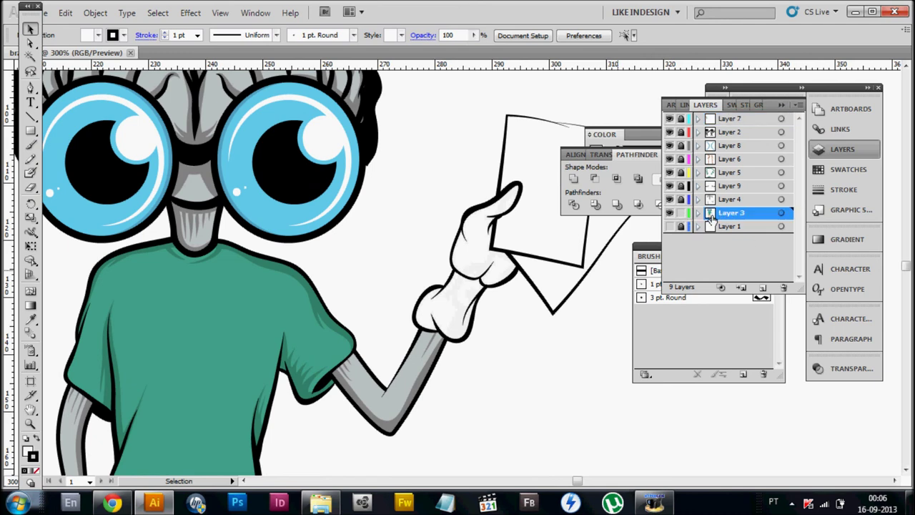
scroll(434, 286, "up", 1)
scroll(435, 286, "right", 2)
scroll(264, 146, "up", 1)
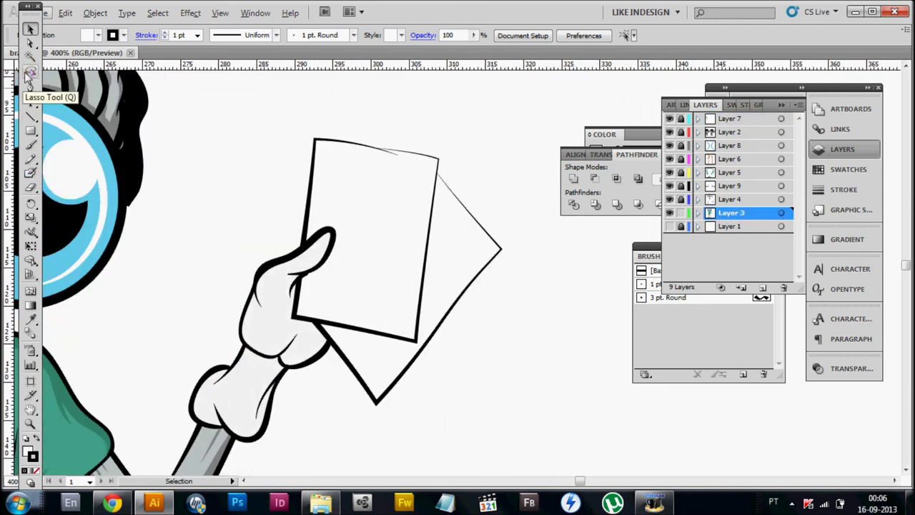
left_click(30, 102)
scroll(374, 213, "up", 2)
scroll(374, 213, "right", 2)
Draw a text frame above the papers and select the 'Use the Brain' text to browse fonts.
left_click_drag(489, 217, 498, 195)
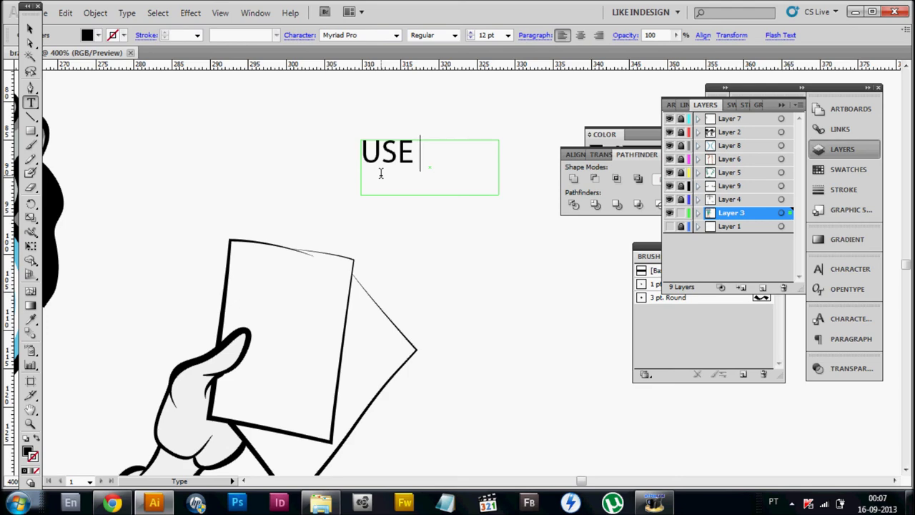
key("Escape")
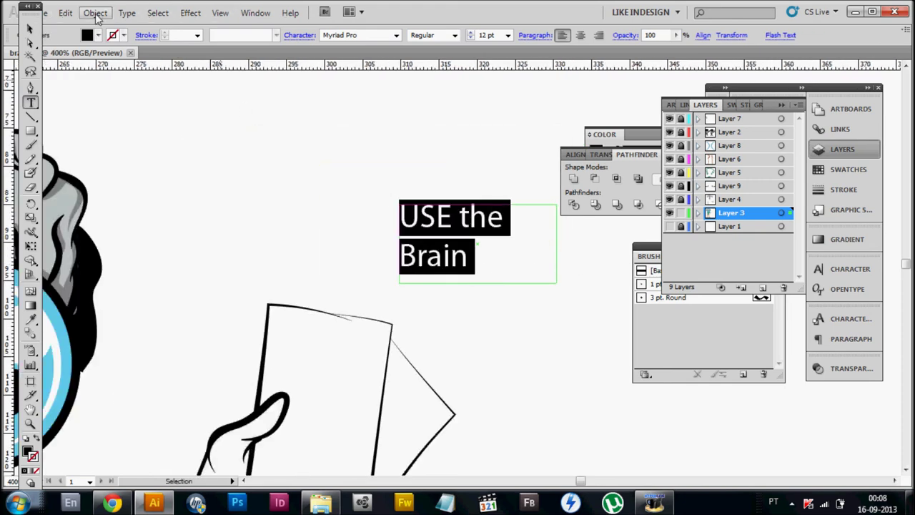
left_click_drag(435, 219, 443, 219)
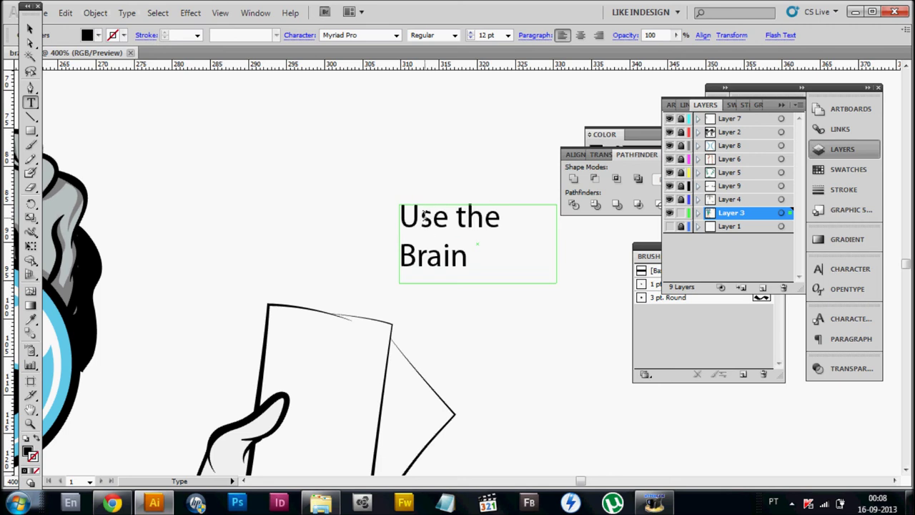
key("ctrl+a")
left_click(396, 35)
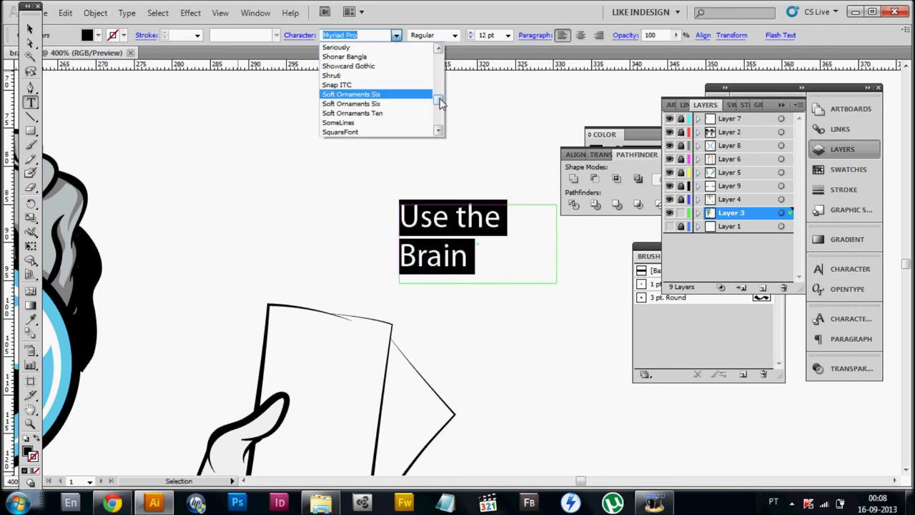
left_click_drag(439, 105, 440, 120)
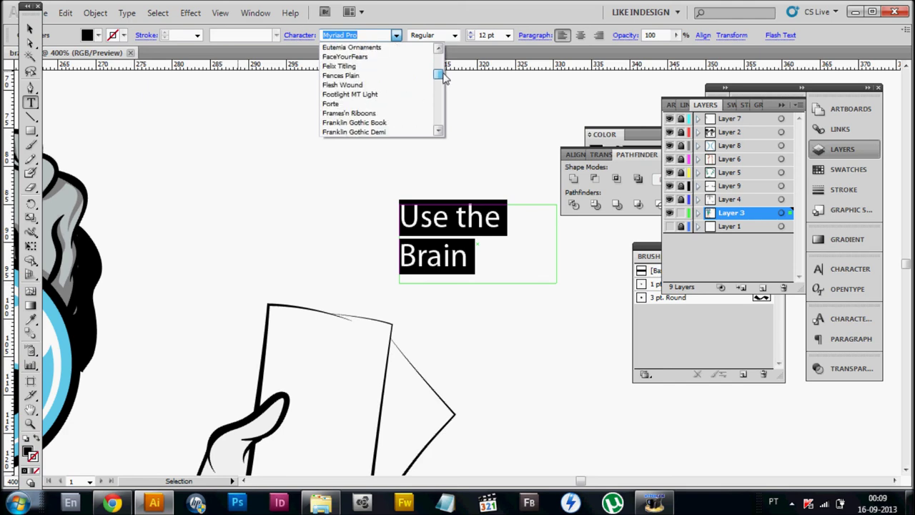
left_click_drag(4, 34, 7, 43)
Open the recent Brutal logo file and bring its script 'Brutal' word into brain.ai.
left_click(40, 13)
mouse_move(85, 73)
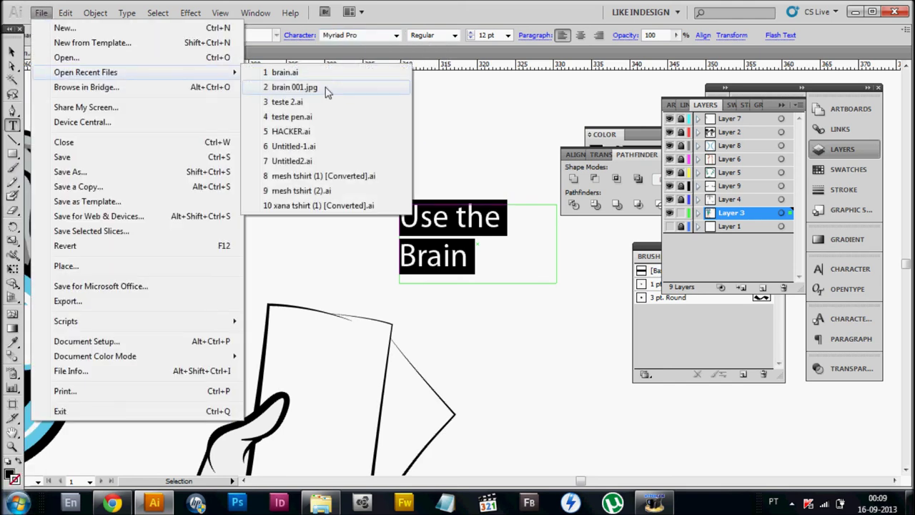
left_click(331, 206)
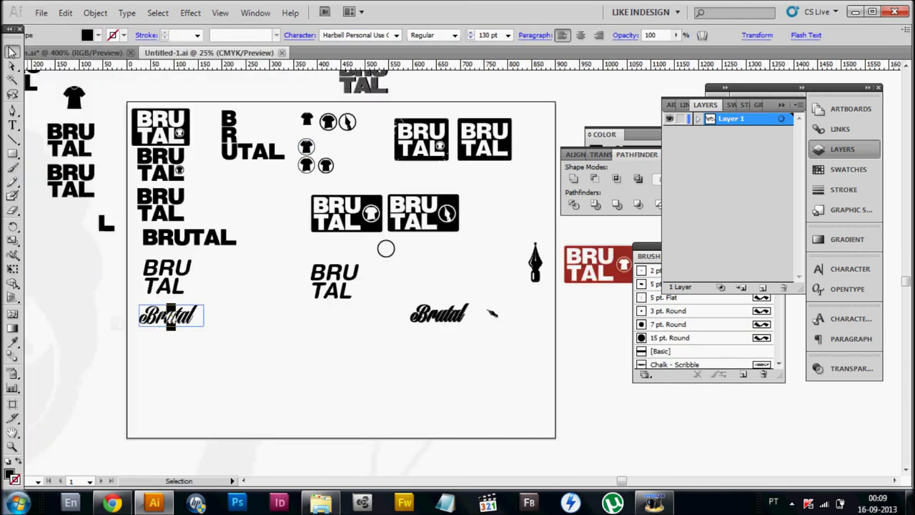
left_click(71, 52)
key("ctrl+minus")
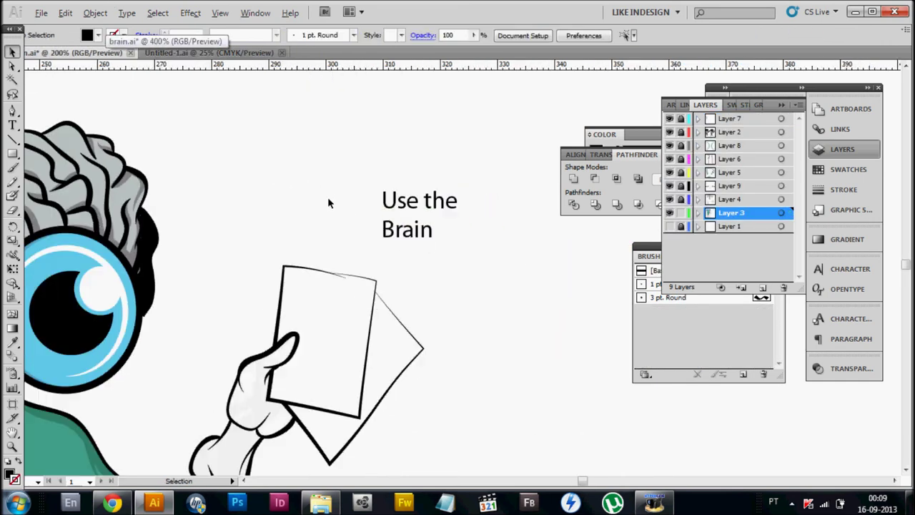
key("ctrl+minus")
key("ctrl+Tab")
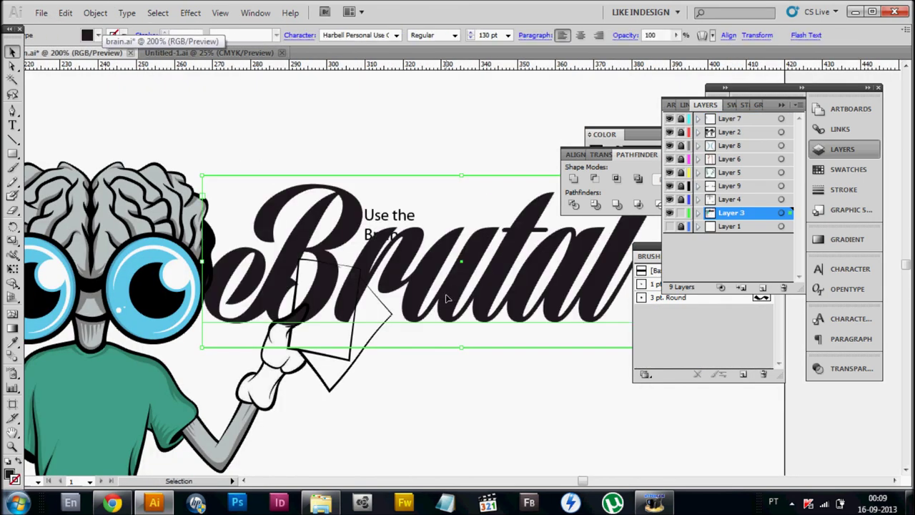
Delete and restore the 'Use the Brain' text, then start editing it.
key("BackSpace")
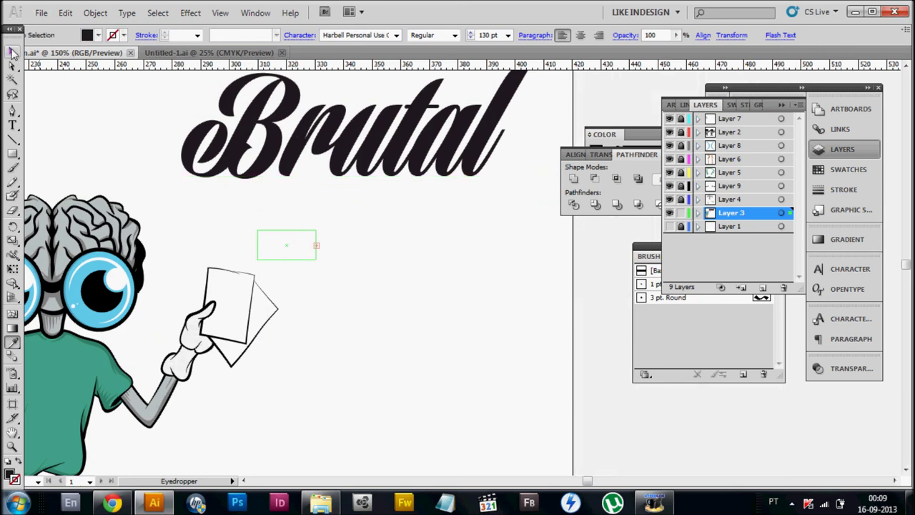
key("Escape")
key("ctrl+z")
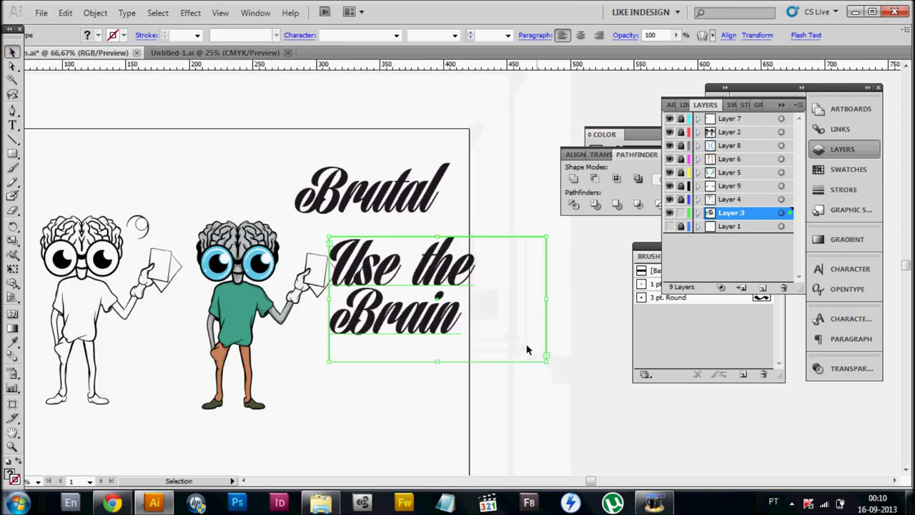
double_click(455, 325)
Set the lettering to 11 pt with Auto leading.
key("ctrl+a")
left_click(276, 41)
left_click(508, 35)
key("Escape")
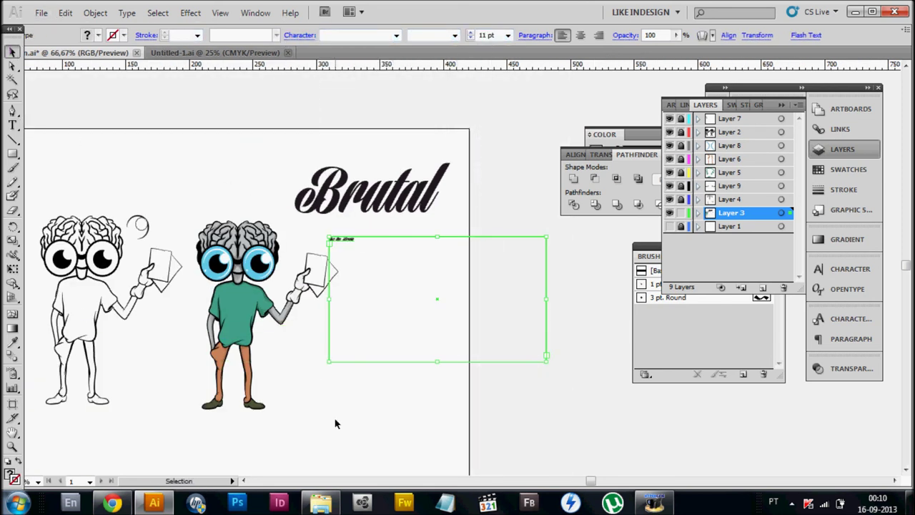
key("ctrl+a")
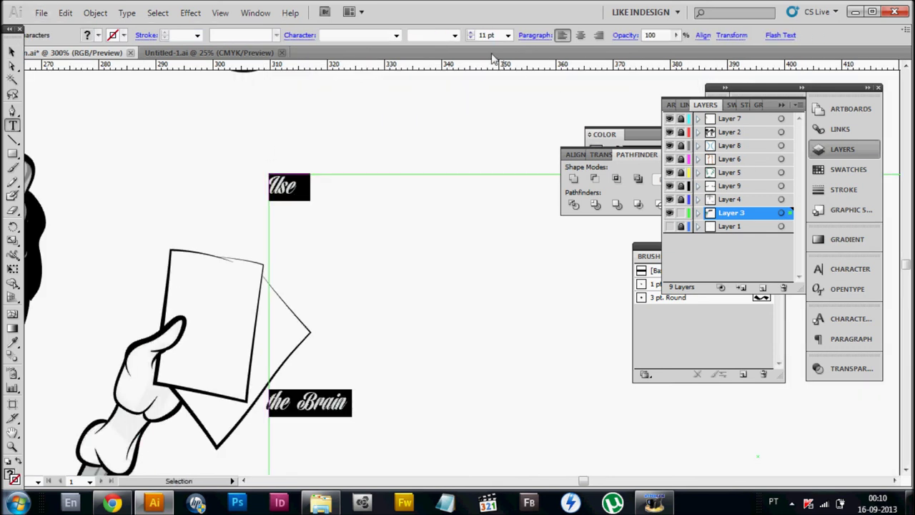
left_click(850, 269)
left_click(724, 315)
left_click(742, 346)
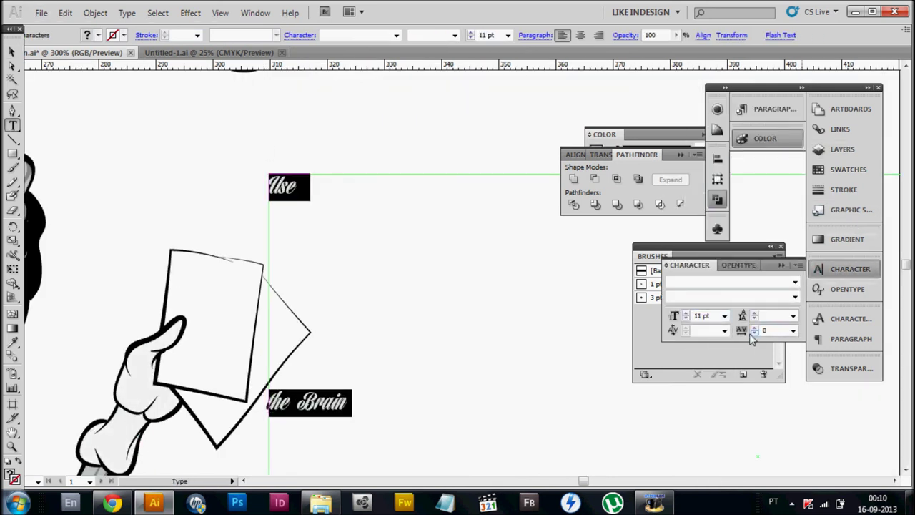
left_click(770, 323)
left_click(298, 211)
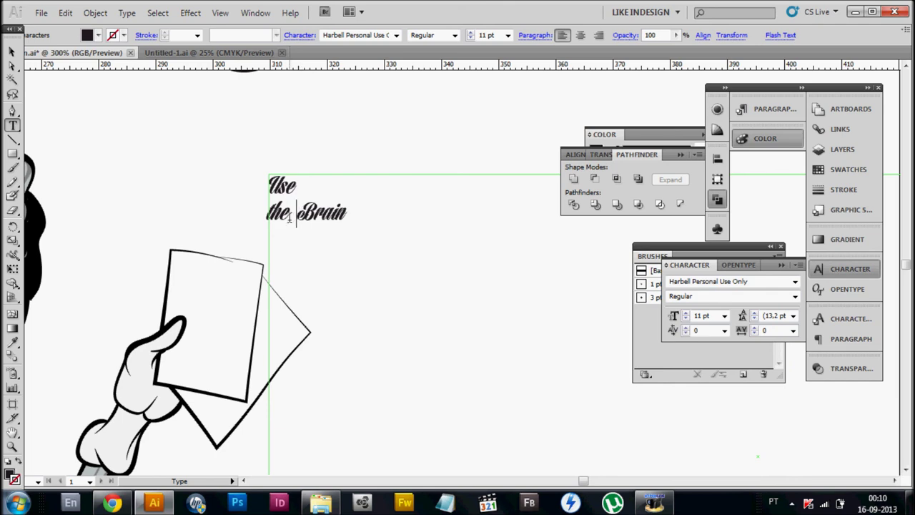
key("ctrl+plus")
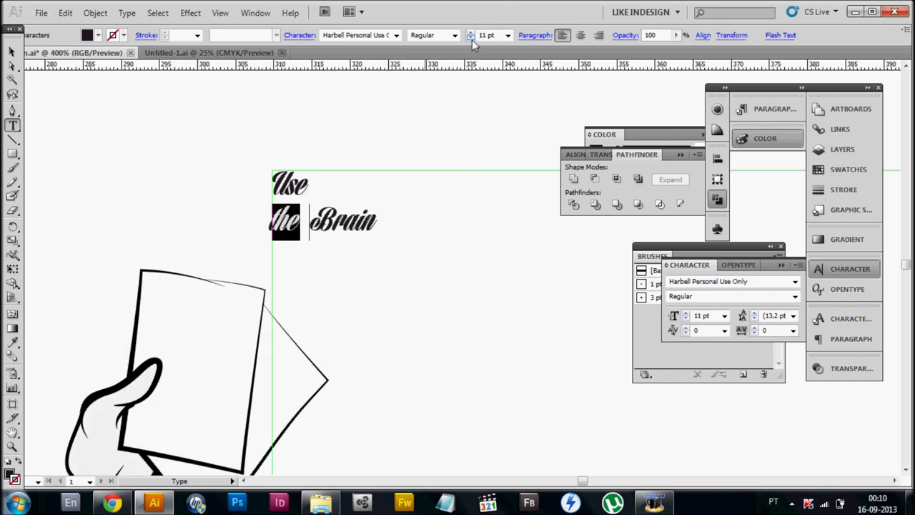
key("Escape")
key("ctrl+minus")
key("ctrl+minus")
key("ctrl+minus")
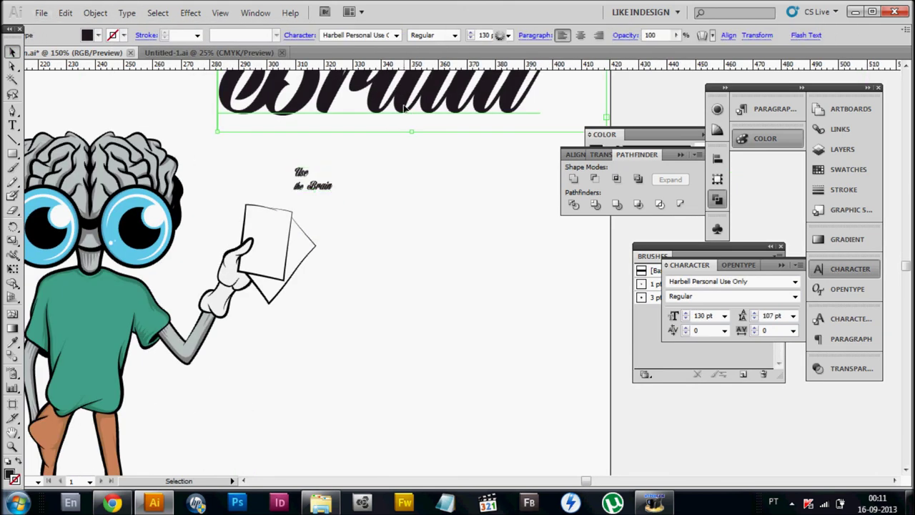
Delete the large 'Brutal' word, ungroup the lettering, and group the letters of 'the'.
key("Delete")
left_click(312, 180)
key("ctrl+plus")
key("ctrl+plus")
right_click(379, 175)
left_click(405, 254)
left_click(314, 154)
left_click(95, 12)
left_click(260, 104)
left_click(95, 13)
left_click(274, 155)
left_click(95, 13)
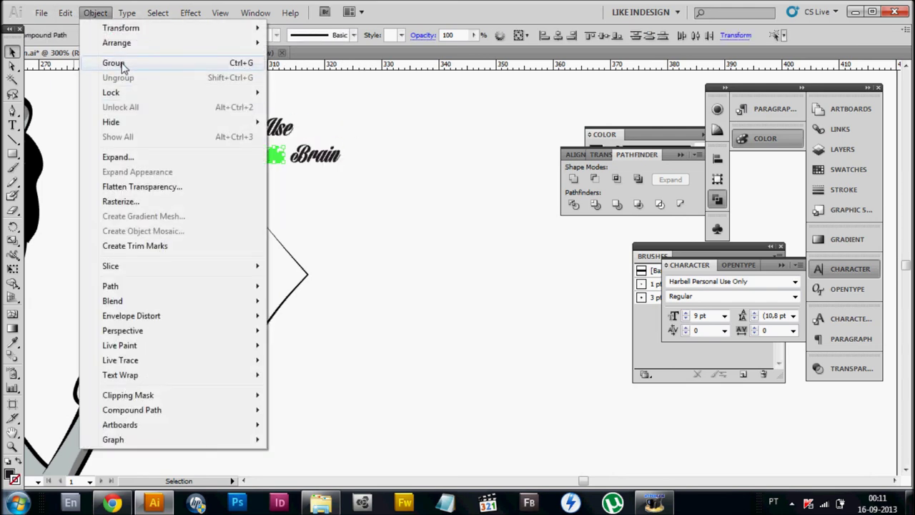
left_click(114, 63)
Place a shrunken 'the' beside 'Use' with 'Brain' underneath, and group 'Use' with 'the'.
key("ctrl+plus")
key("ctrl+plus")
key("ctrl+plus")
left_click_drag(352, 207, 356, 206)
left_click_drag(414, 268, 351, 254)
left_click(493, 227)
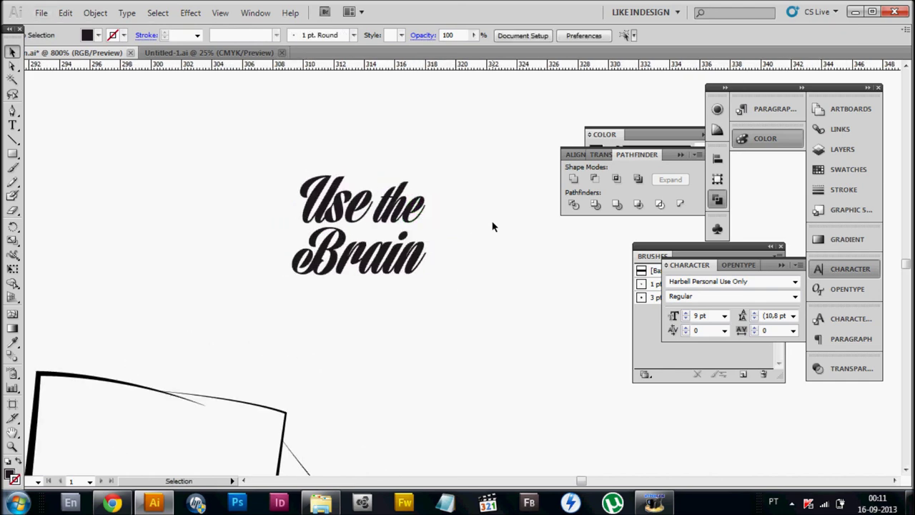
left_click(404, 182)
left_click_drag(432, 204, 418, 195)
left_click(272, 171, "shift")
key("ctrl+plus")
left_click(459, 194)
Lower 'the', enlarge 'Brain', and centre 'Use the' above 'Brain'.
scroll(460, 194, "down", 2)
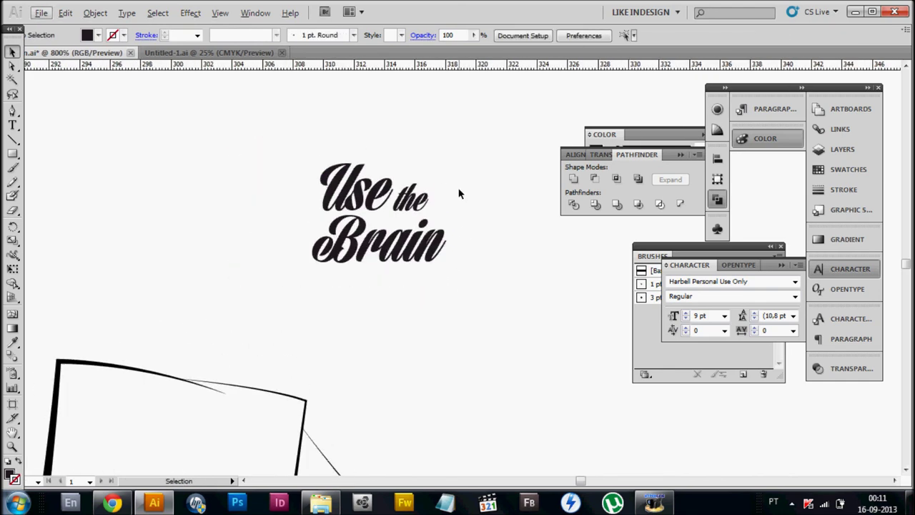
scroll(458, 190, "up", 2)
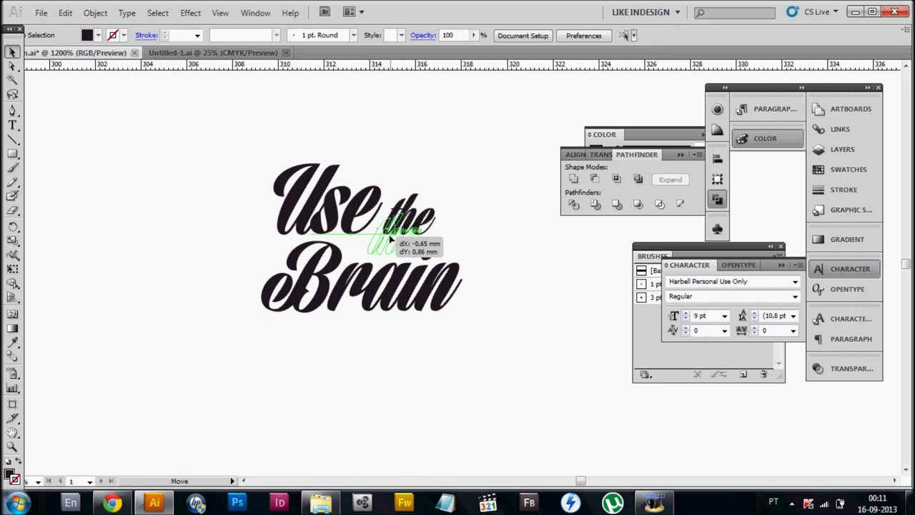
left_click_drag(390, 240, 391, 241)
scroll(474, 181, "down", 1)
left_click_drag(487, 243, 503, 290)
scroll(433, 263, "up", 1)
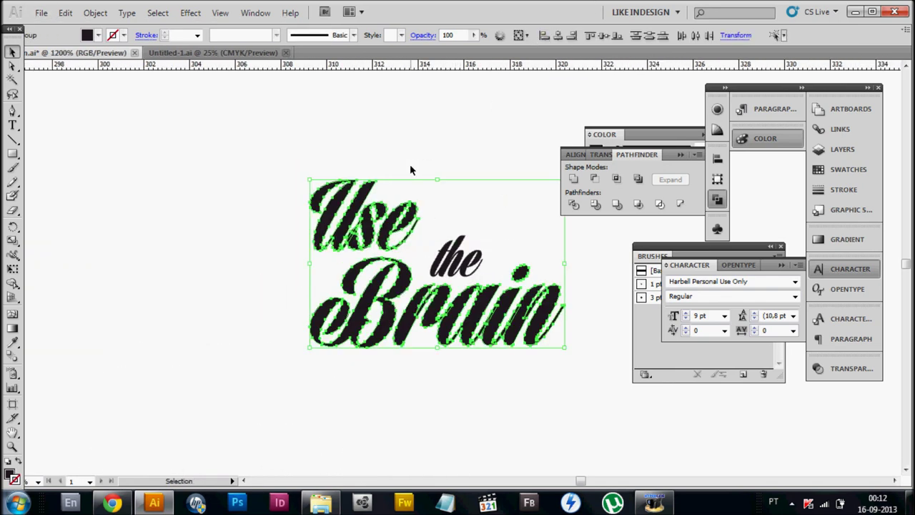
scroll(450, 152, "down", 2)
scroll(451, 152, "up", 1)
left_click_drag(381, 193, 420, 177)
scroll(523, 111, "down", 1)
Try moving the lettering group right, undo it, and recentre the view on the lettering.
left_click_drag(500, 110, 534, 121)
key("ctrl+z")
scroll(529, 125, "down", 3)
scroll(519, 117, "up", 4)
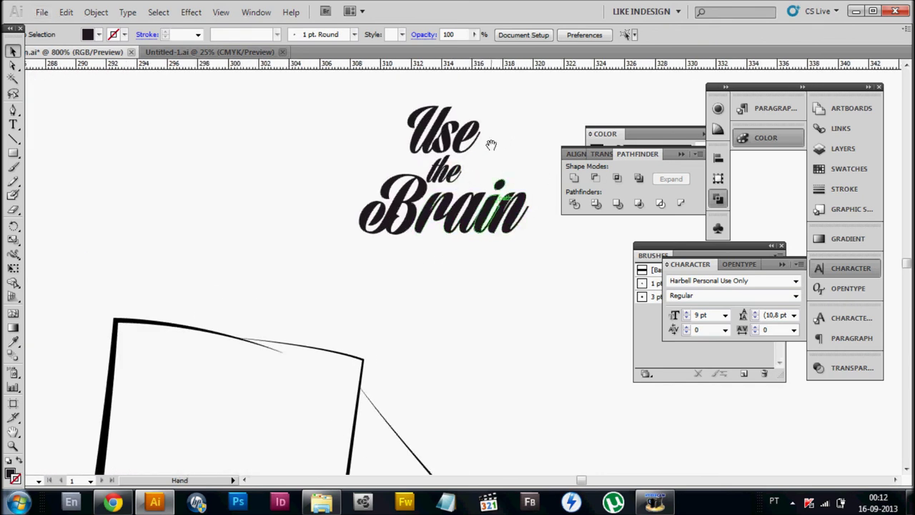
left_click_drag(493, 199, 465, 267)
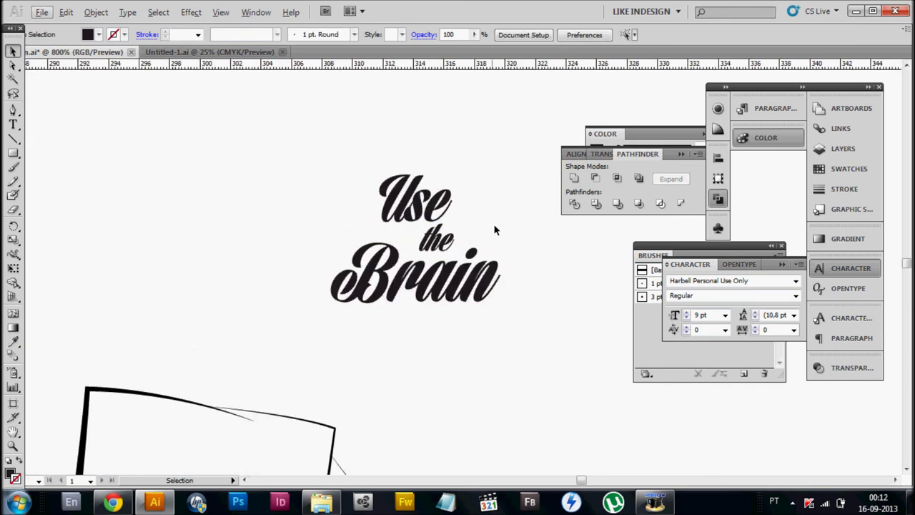
scroll(449, 213, "down", 2)
scroll(501, 211, "up", 2)
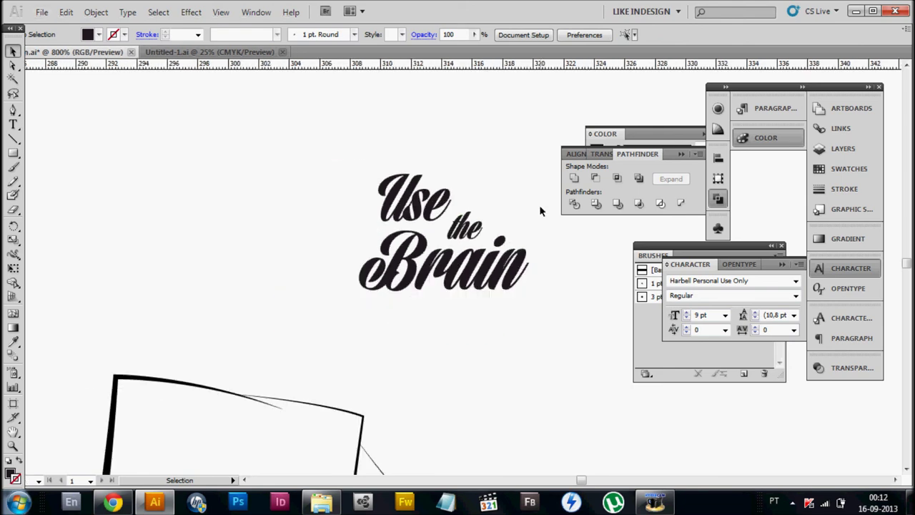
scroll(534, 206, "down", 3)
scroll(529, 210, "up", 2)
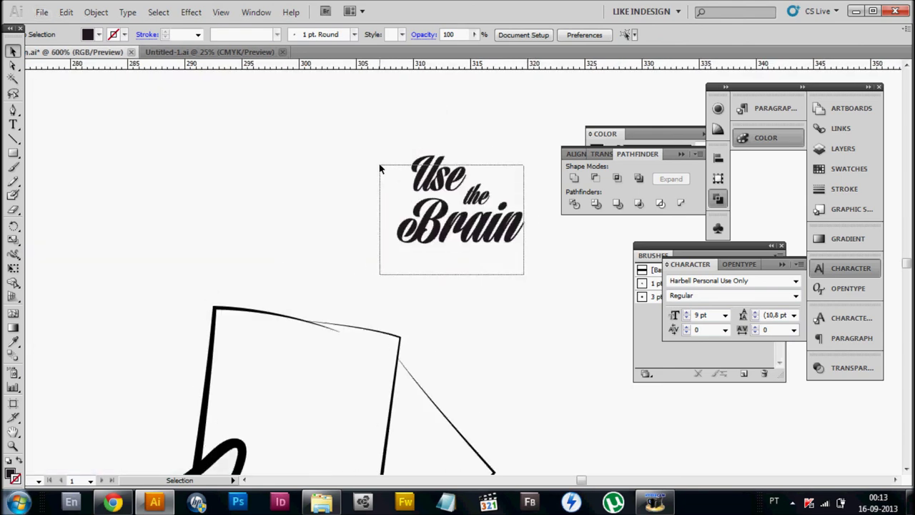
Alt-drag a duplicate of the lettering to its right.
left_click_drag(263, 241, 419, 241)
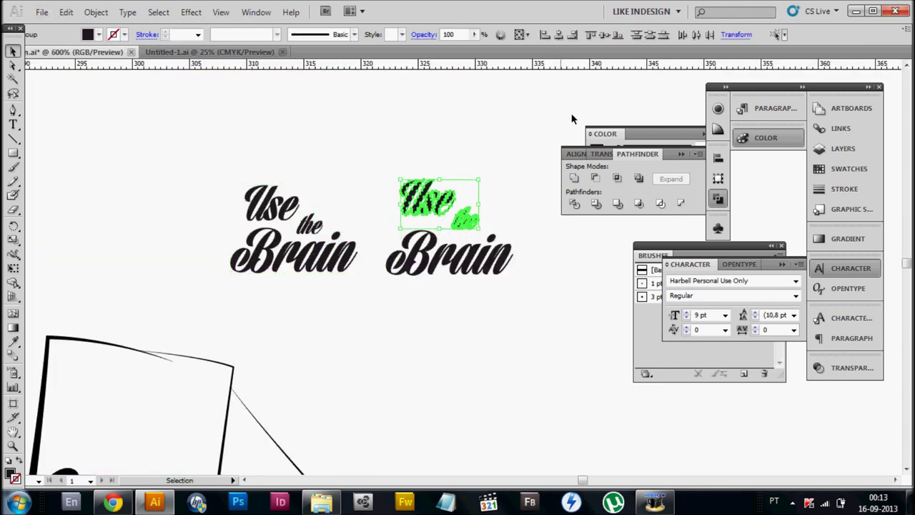
scroll(480, 214, "up", 1)
scroll(477, 168, "down", 1)
left_click(366, 174)
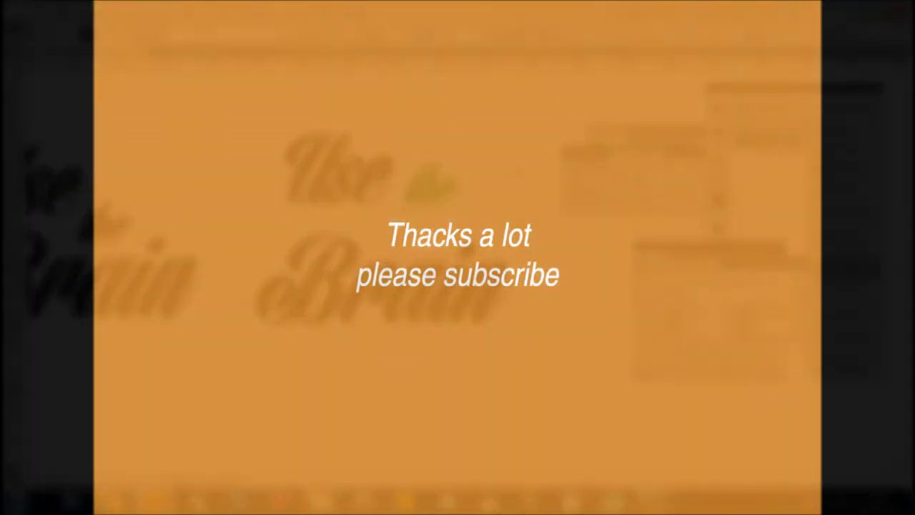